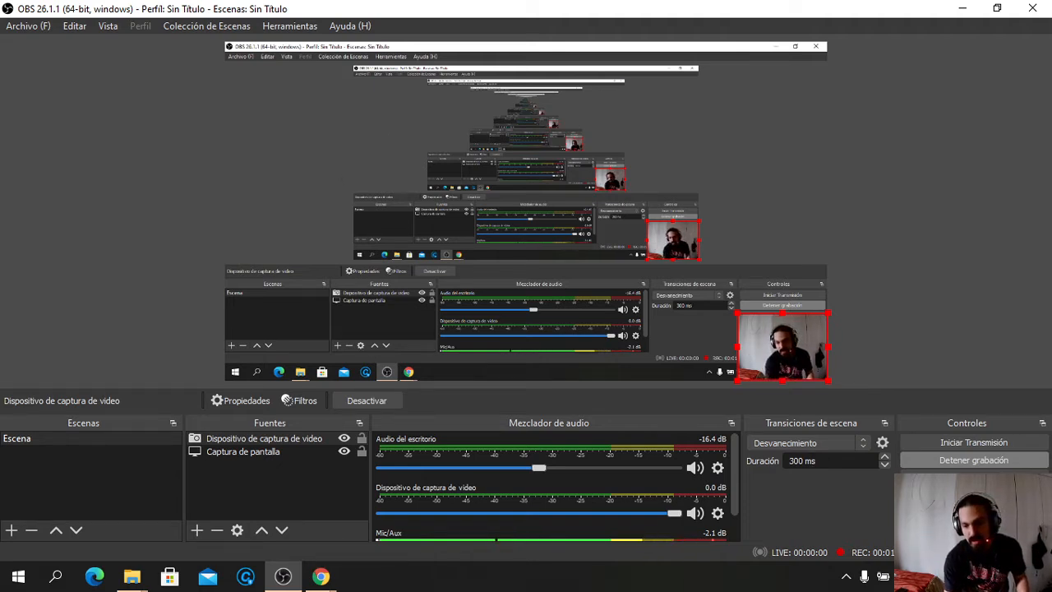
# Hide OBS to show the desktop, refresh it, and open a File Explorer window
pyautogui.press('super+d')
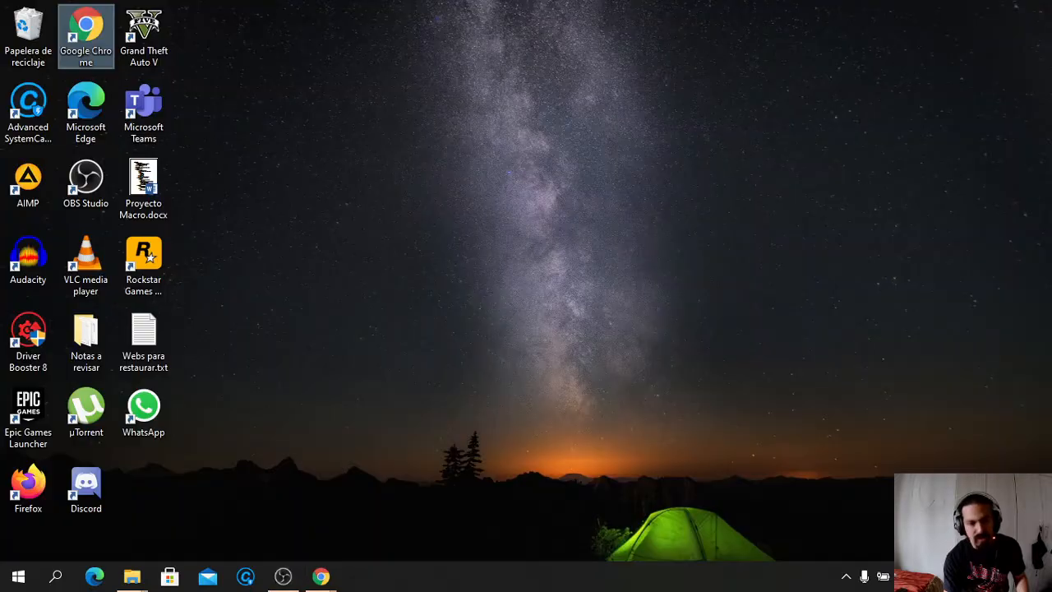
pyautogui.click(458, 386)
pyautogui.press('F5')
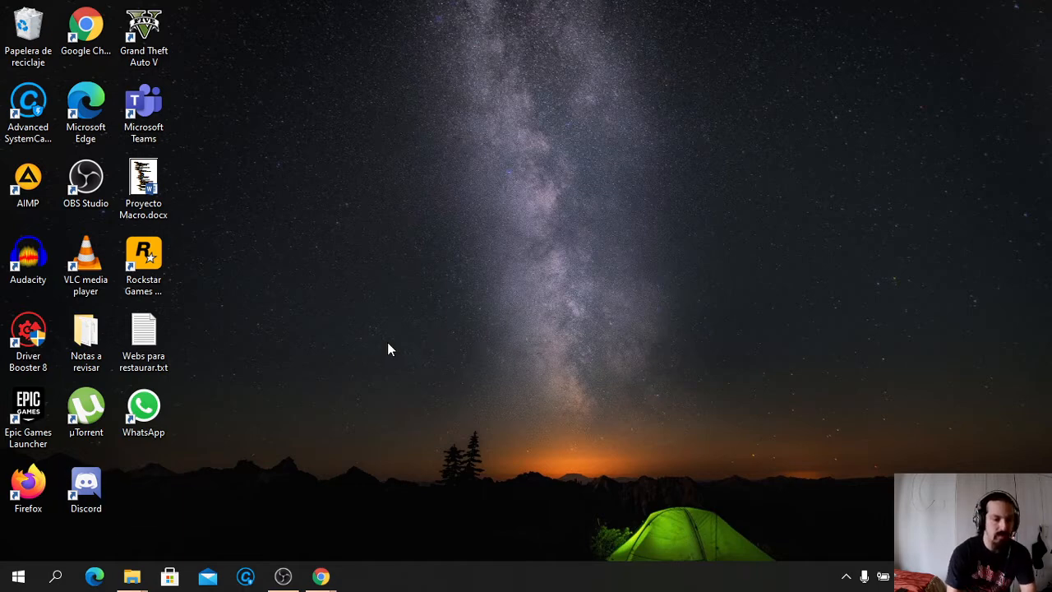
pyautogui.press('super+e')
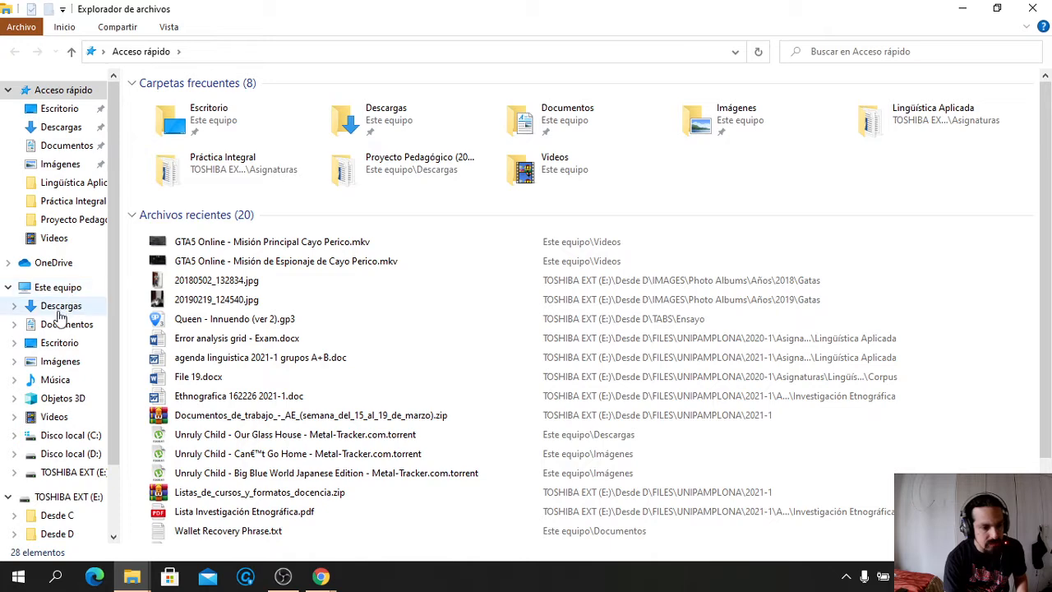
# Browse TOSHIBA EXT (E:) to Maestría > Versiones de la tesis > Etapa Final, then open a new Explorer window
pyautogui.click(51, 473)
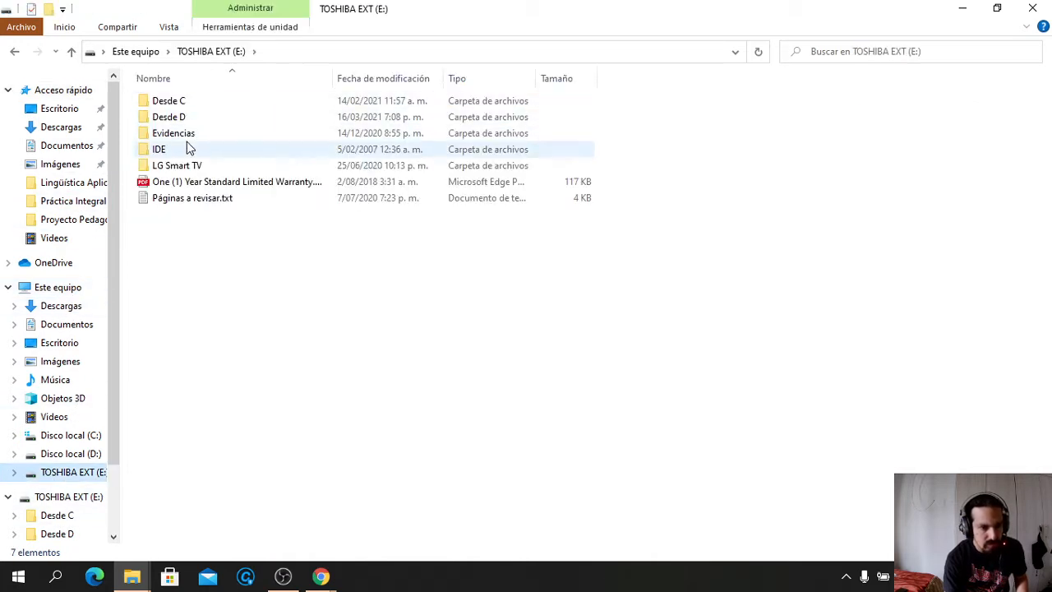
pyautogui.doubleClick(178, 117)
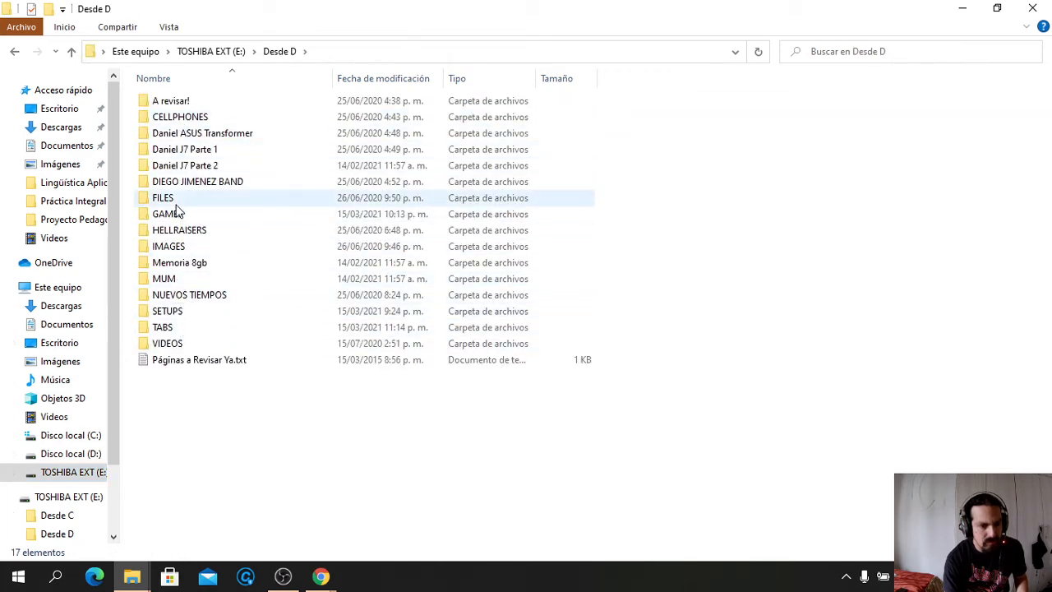
pyautogui.doubleClick(173, 201)
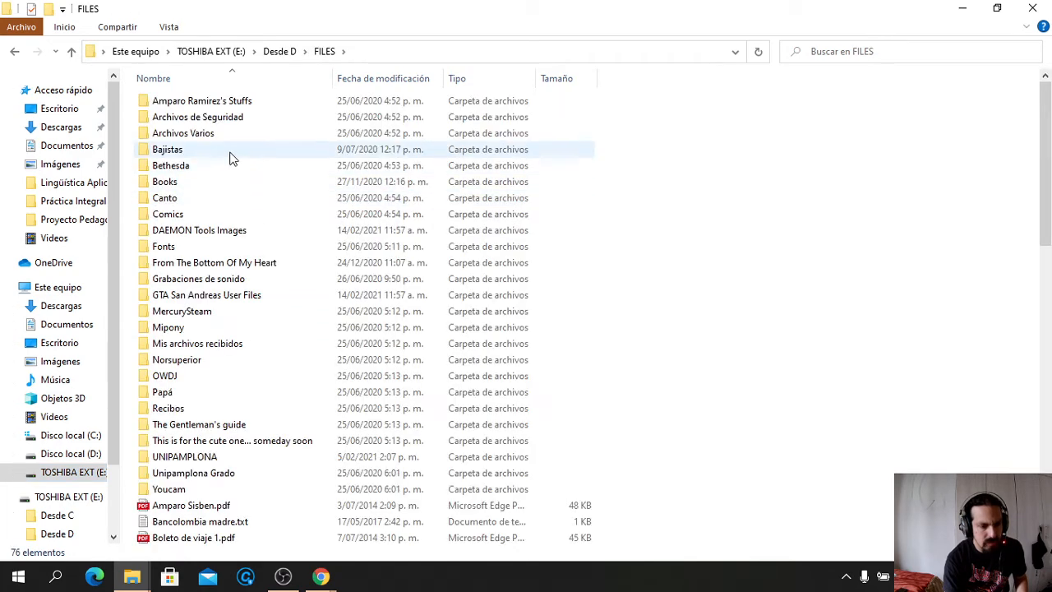
pyautogui.doubleClick(189, 463)
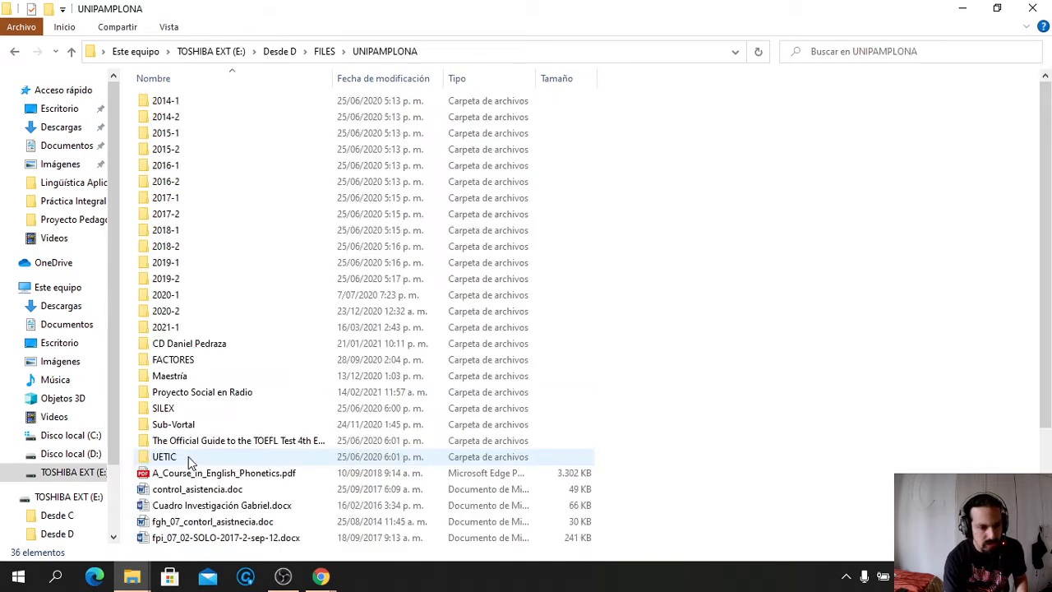
pyautogui.doubleClick(175, 378)
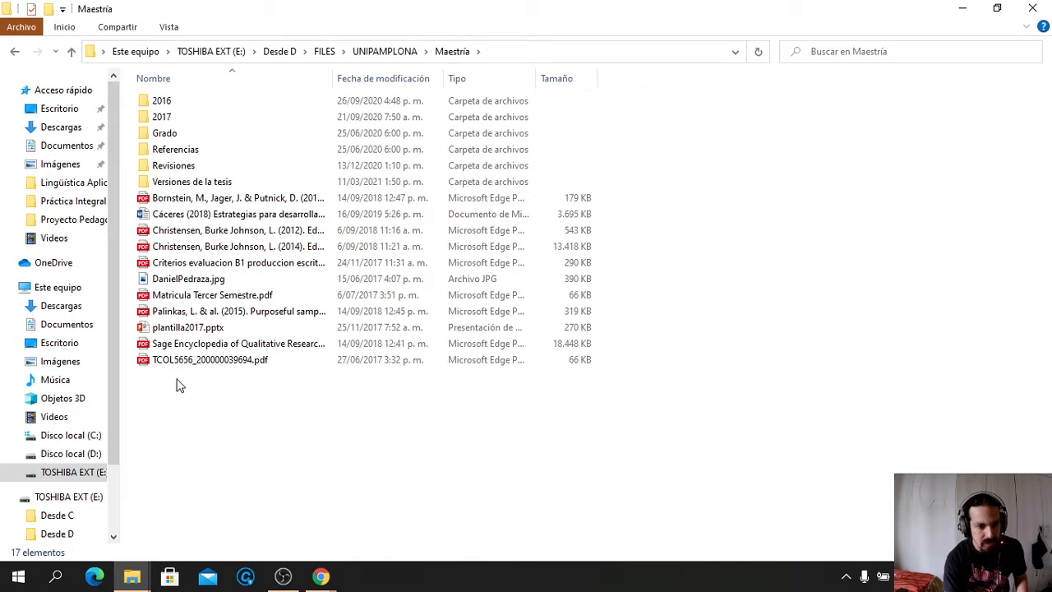
pyautogui.click(189, 184)
pyautogui.doubleClick(189, 182)
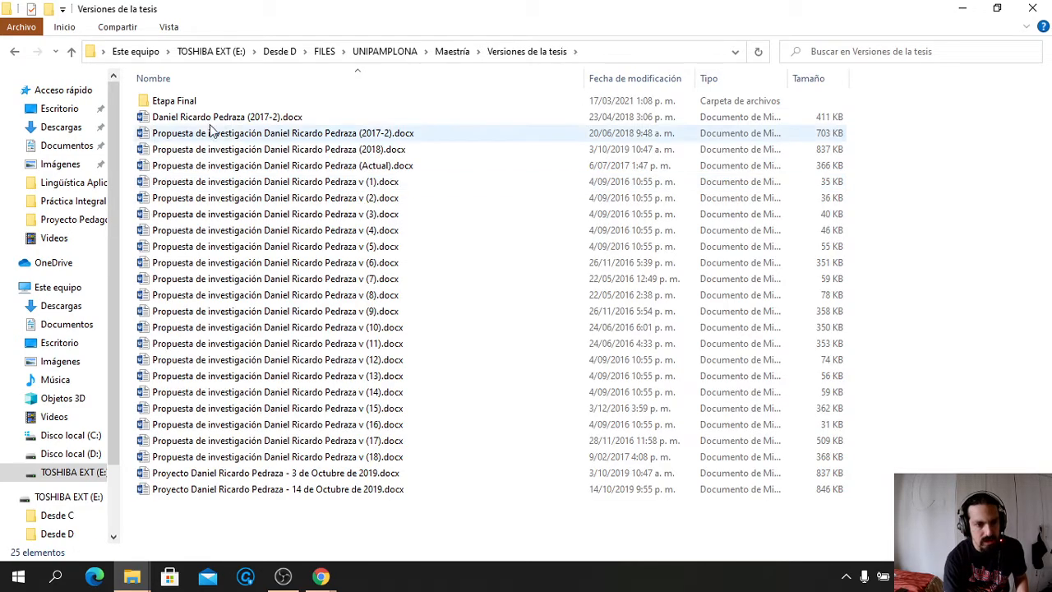
pyautogui.click(184, 104)
pyautogui.doubleClick(184, 105)
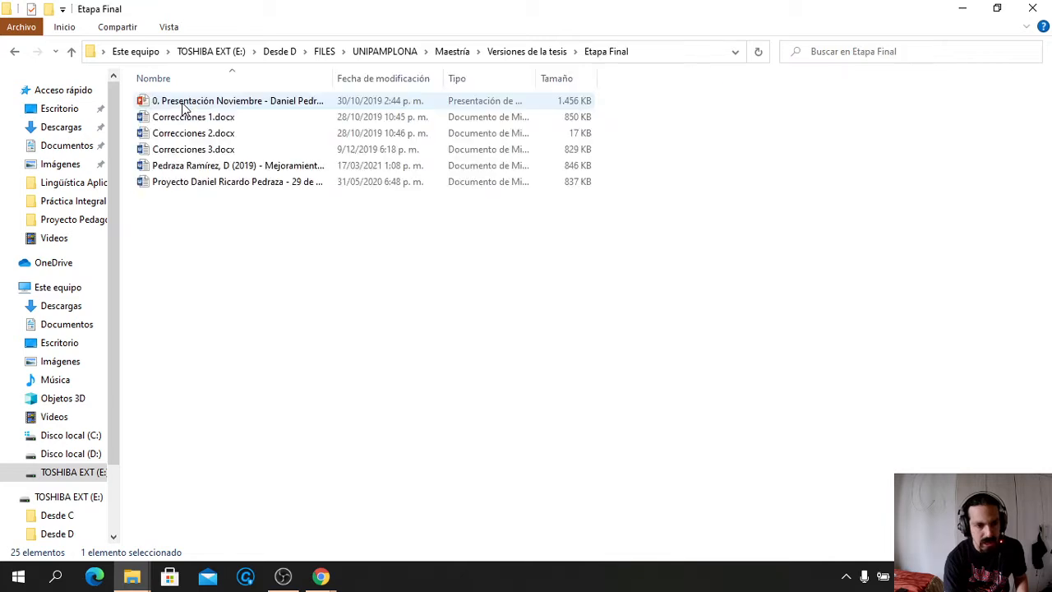
pyautogui.click(262, 169)
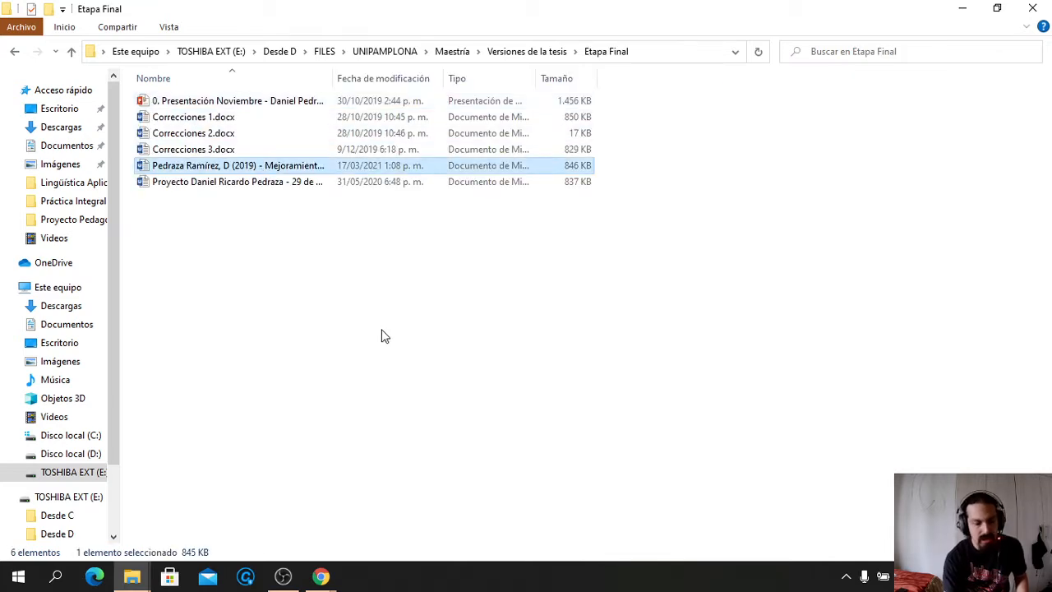
pyautogui.press('super+e')
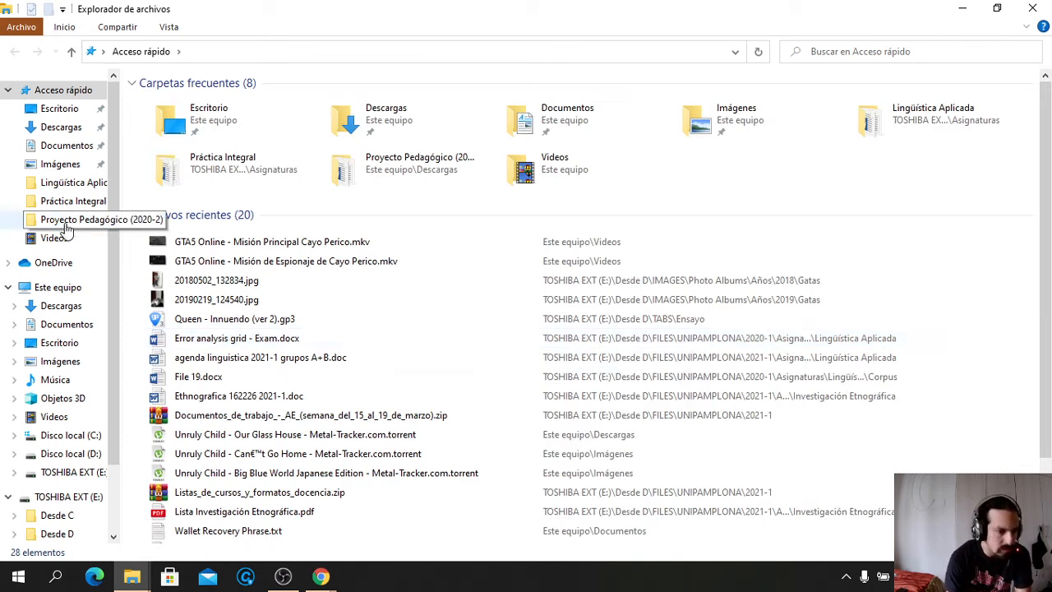
# Open TOSHIBA EXT (E:) > Desde D > FILES > UNIPAMPLONA > Maestría > Referencias
pyautogui.click(76, 471)
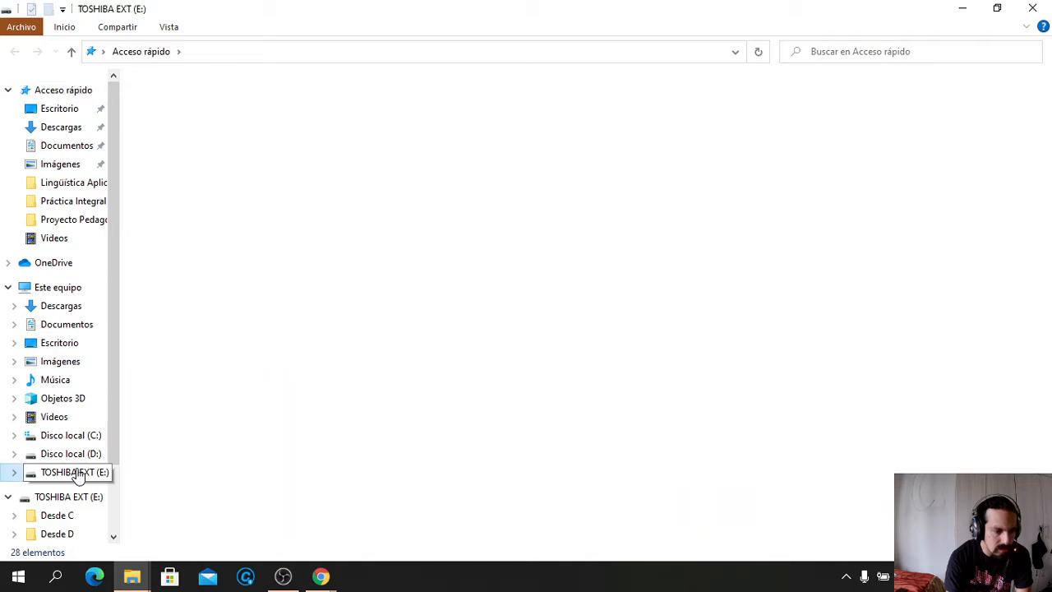
pyautogui.doubleClick(200, 116)
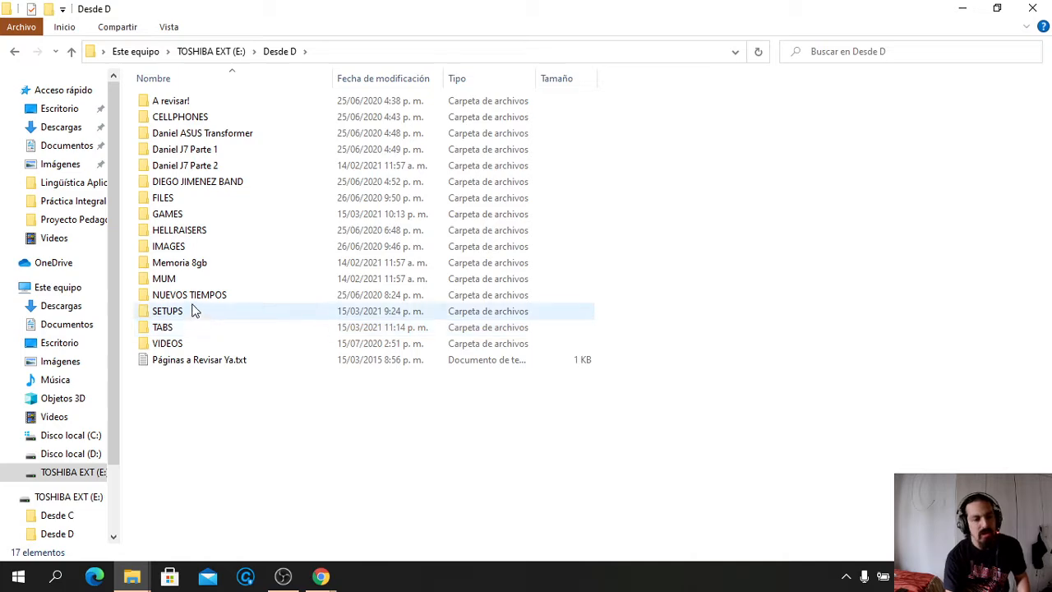
pyautogui.doubleClick(173, 201)
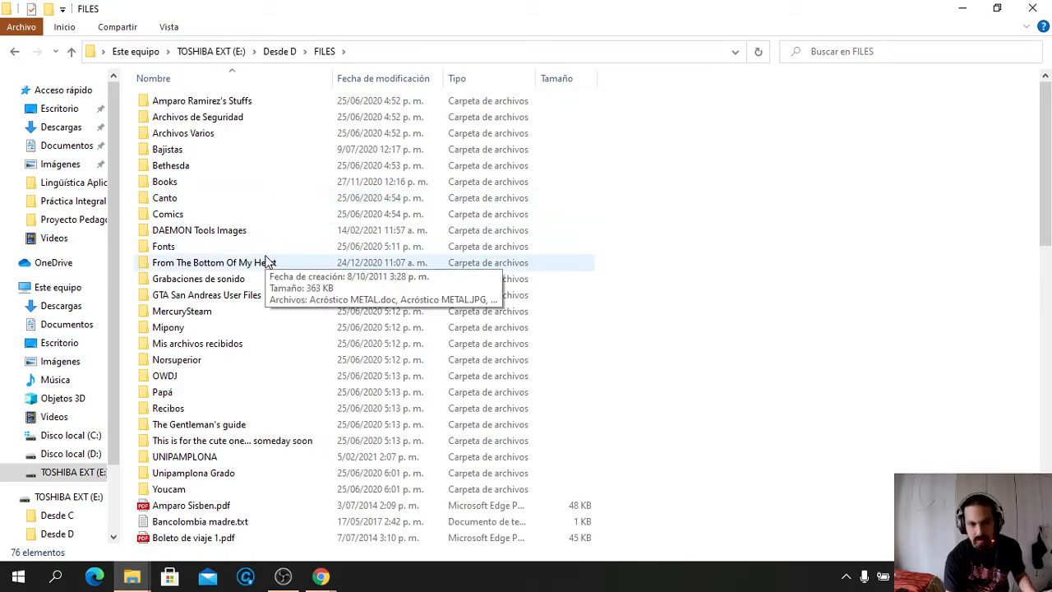
pyautogui.doubleClick(198, 456)
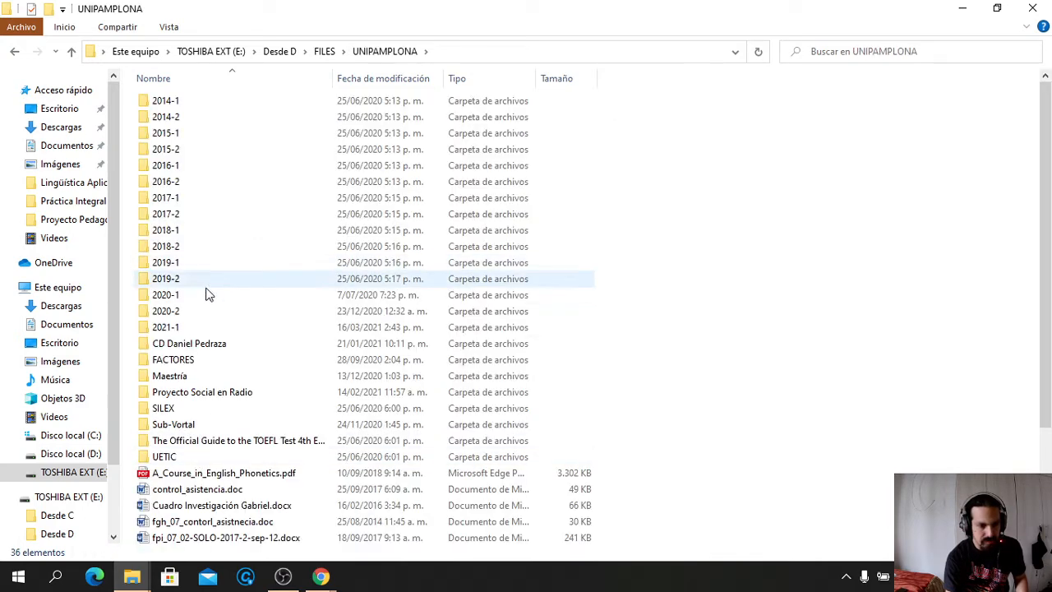
pyautogui.click(186, 376)
pyautogui.doubleClick(186, 376)
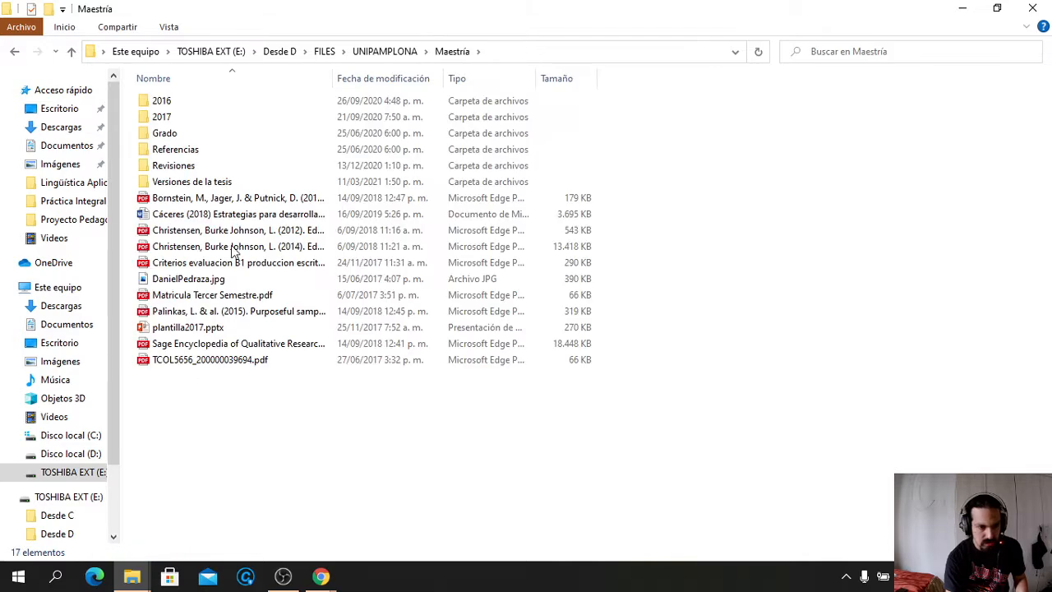
pyautogui.doubleClick(180, 156)
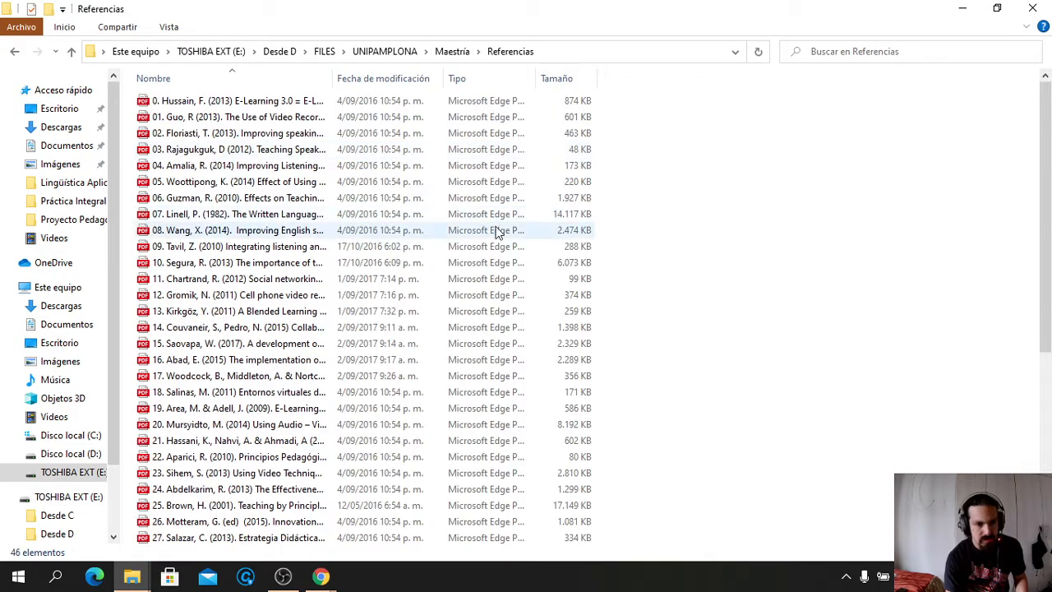
# Switch the Referencias folder view to List
pyautogui.rightClick(885, 201)
pyautogui.moveTo(888, 211)
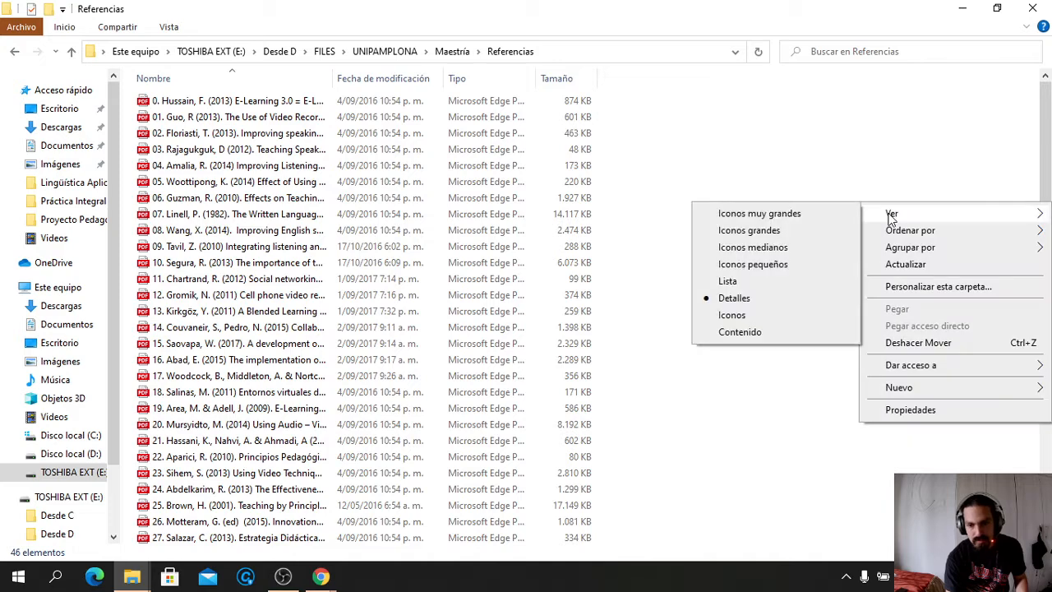
pyautogui.click(727, 280)
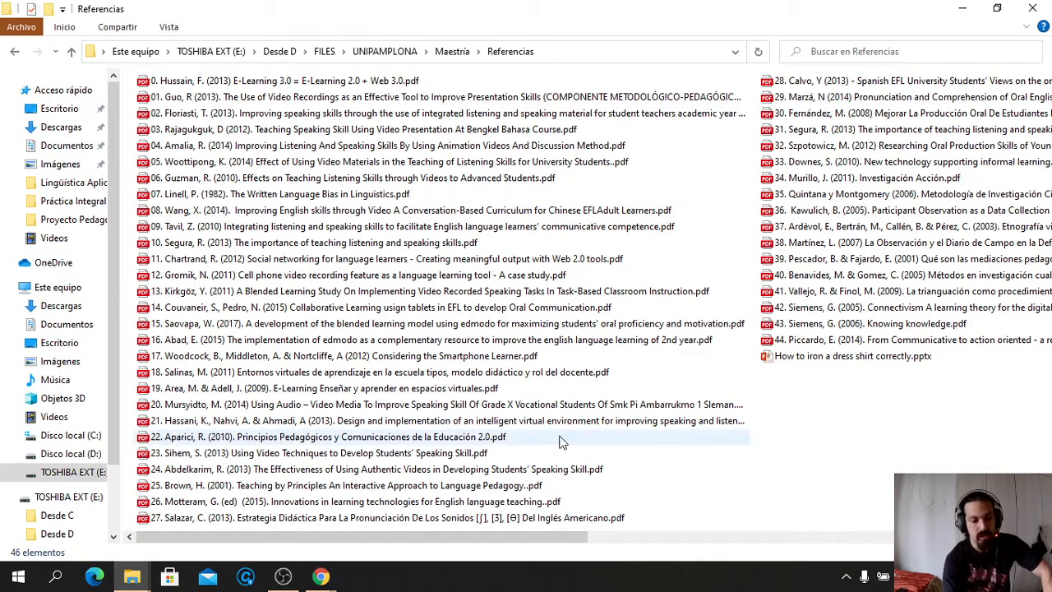
# Bring up the MAXQDA website, open 'Prueba gratuita' and scroll down to the trial registration form
pyautogui.moveTo(320, 575)
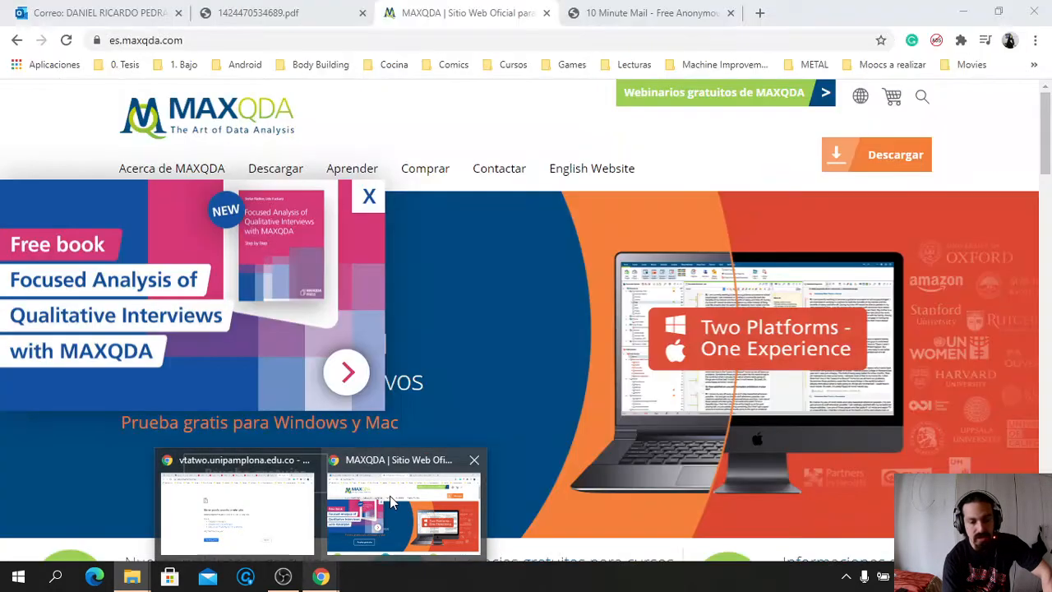
pyautogui.click(390, 495)
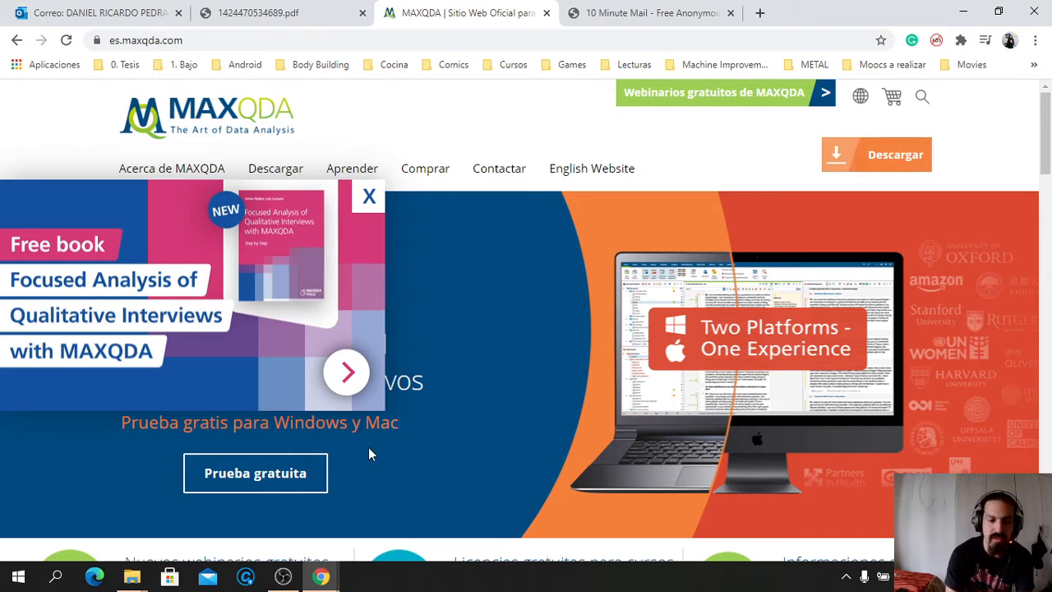
pyautogui.click(308, 465)
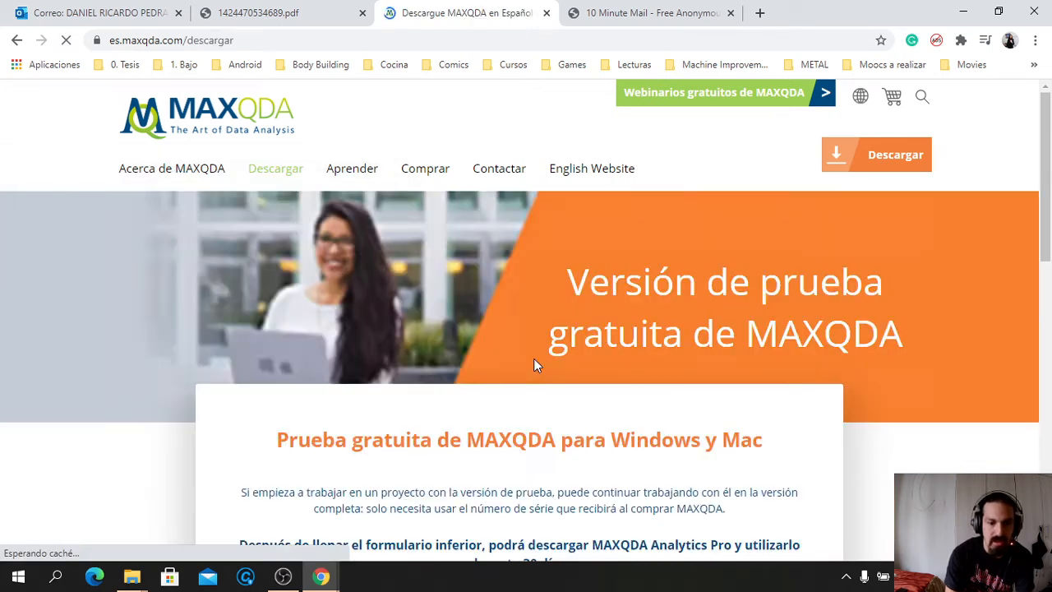
pyautogui.scroll(-1, 534, 359)
pyautogui.scroll(-3, 534, 362)
pyautogui.scroll(-4, 537, 339)
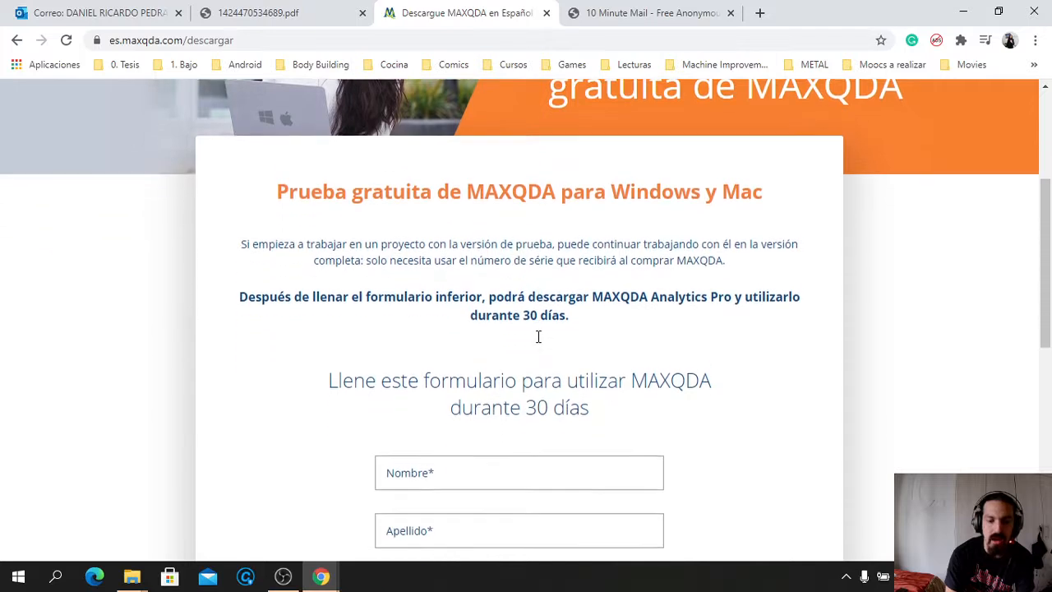
pyautogui.scroll(-2, 538, 336)
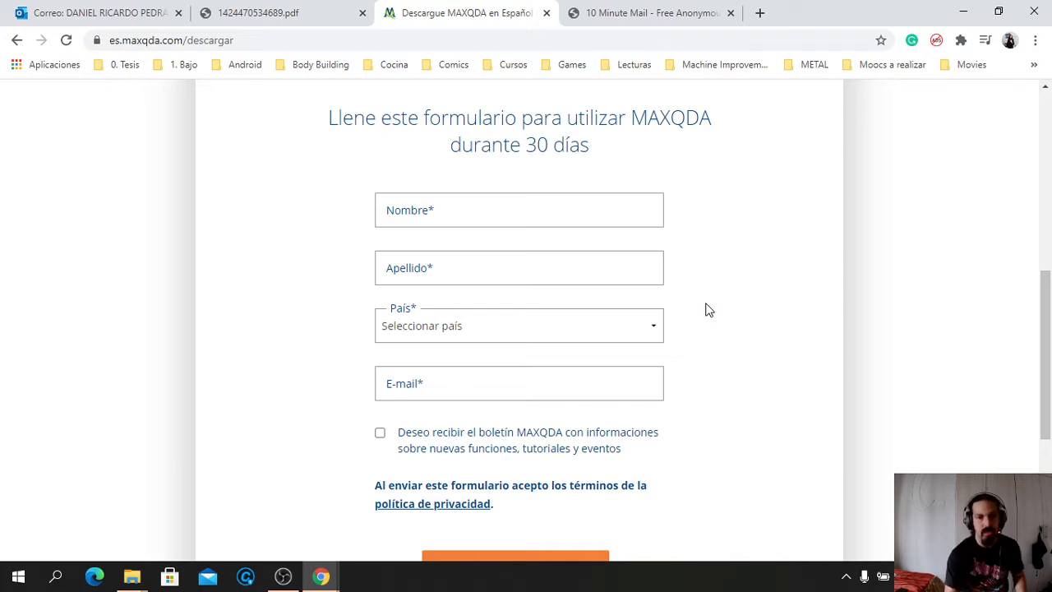
# Extend the 10 Minute Mail temporary address by 10 minutes
pyautogui.click(689, 16)
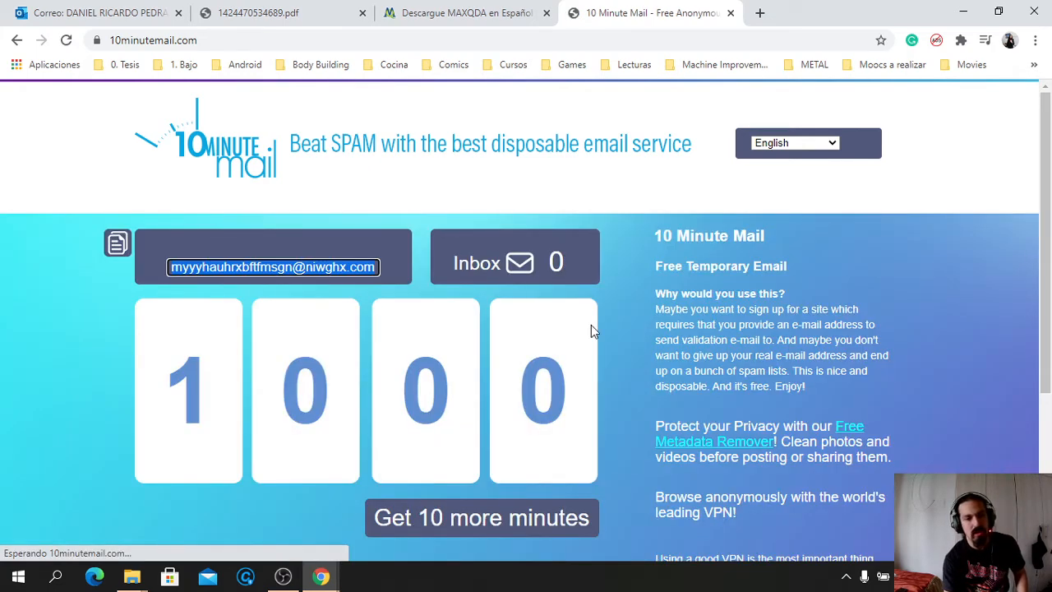
pyautogui.scroll(-4, 590, 324)
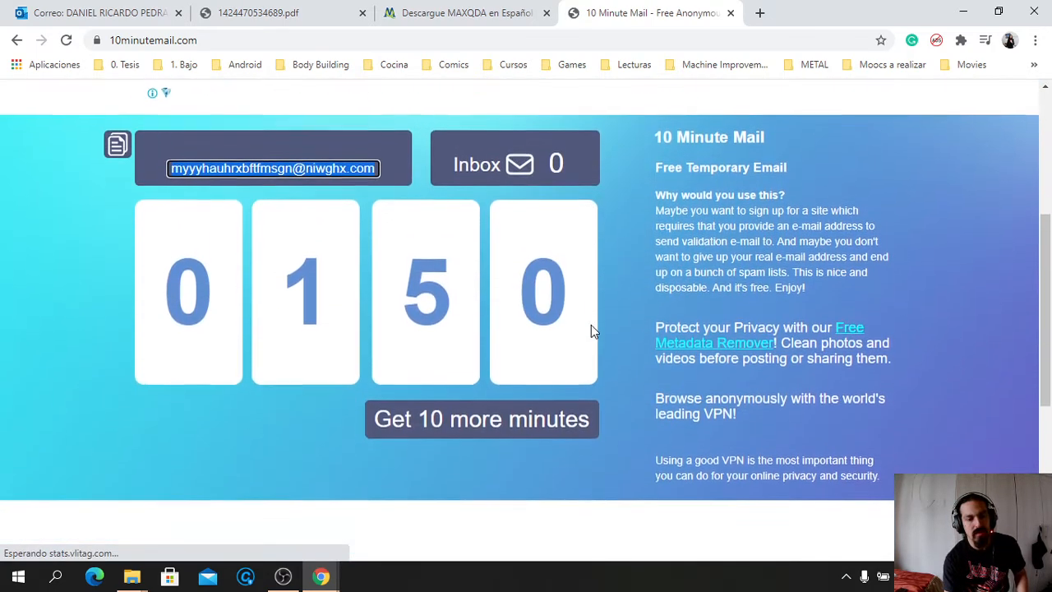
pyautogui.scroll(-1, 591, 325)
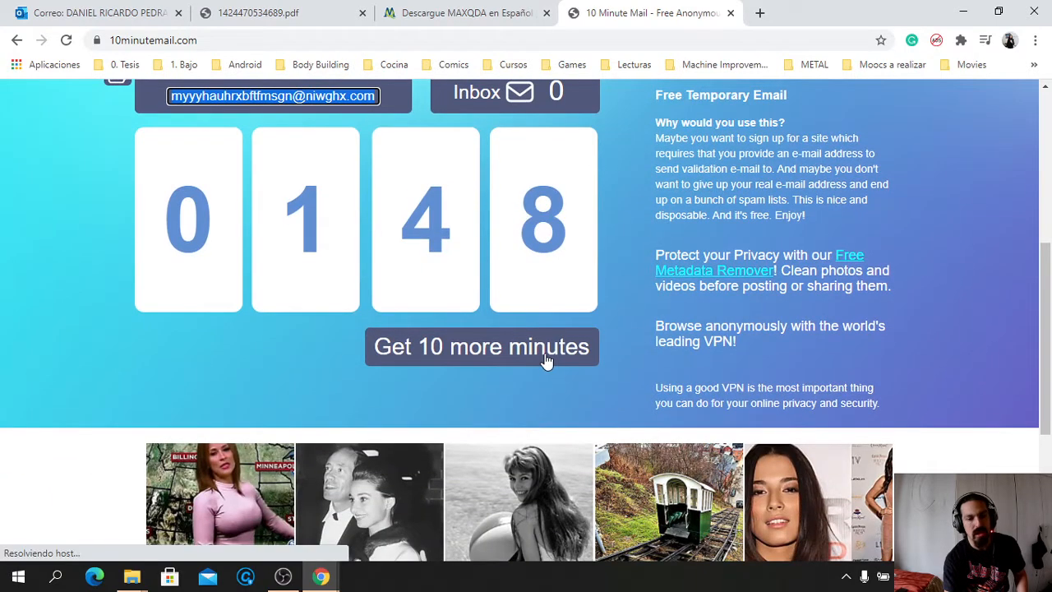
pyautogui.click(548, 359)
pyautogui.scroll(1, 635, 344)
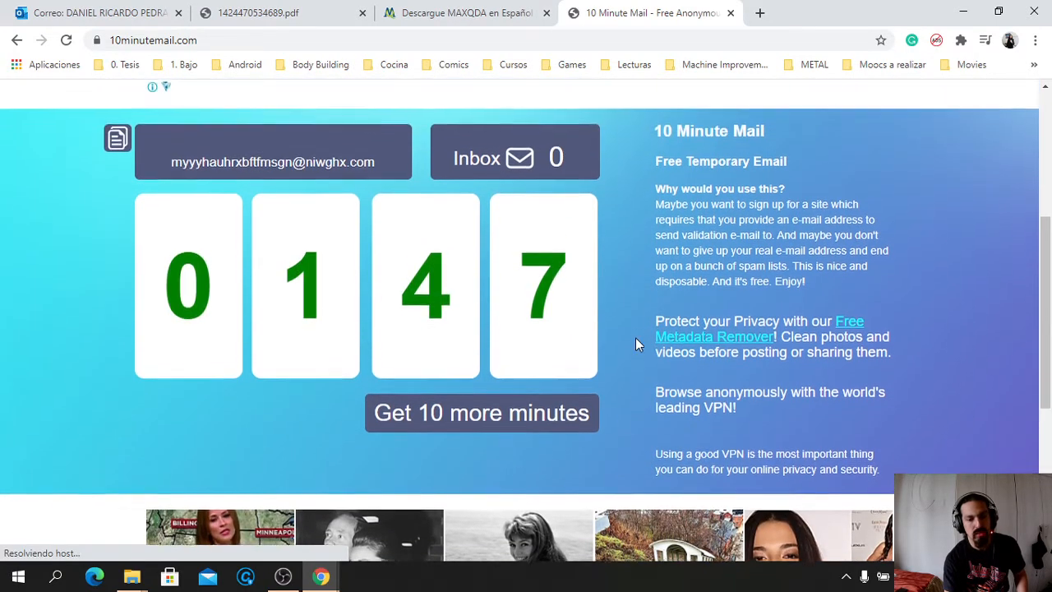
pyautogui.scroll(1, 635, 343)
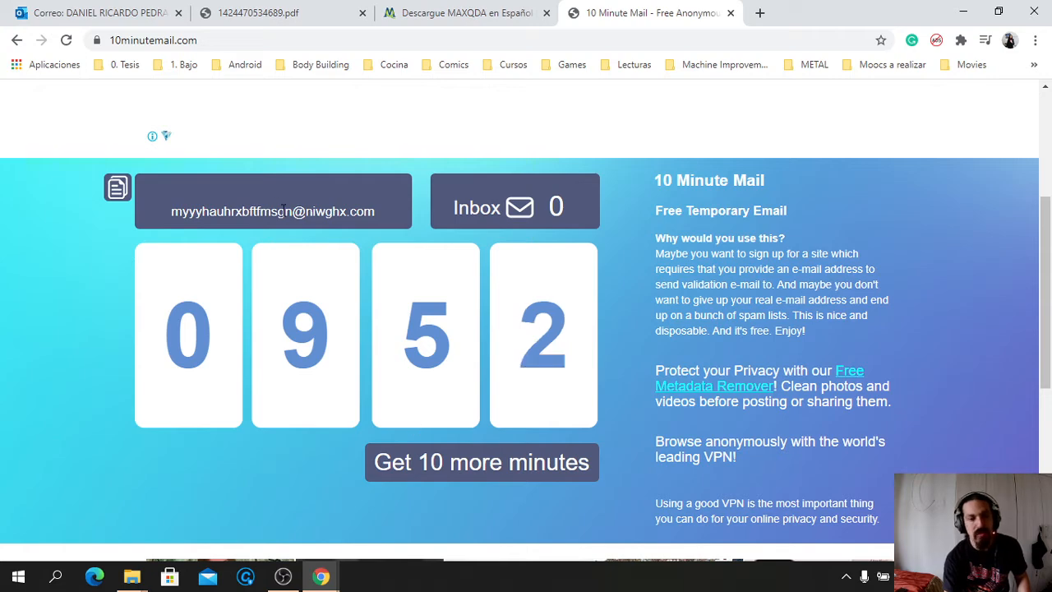
# Copy the temporary e-mail address and return to the MAXQDA trial page
pyautogui.click(377, 212)
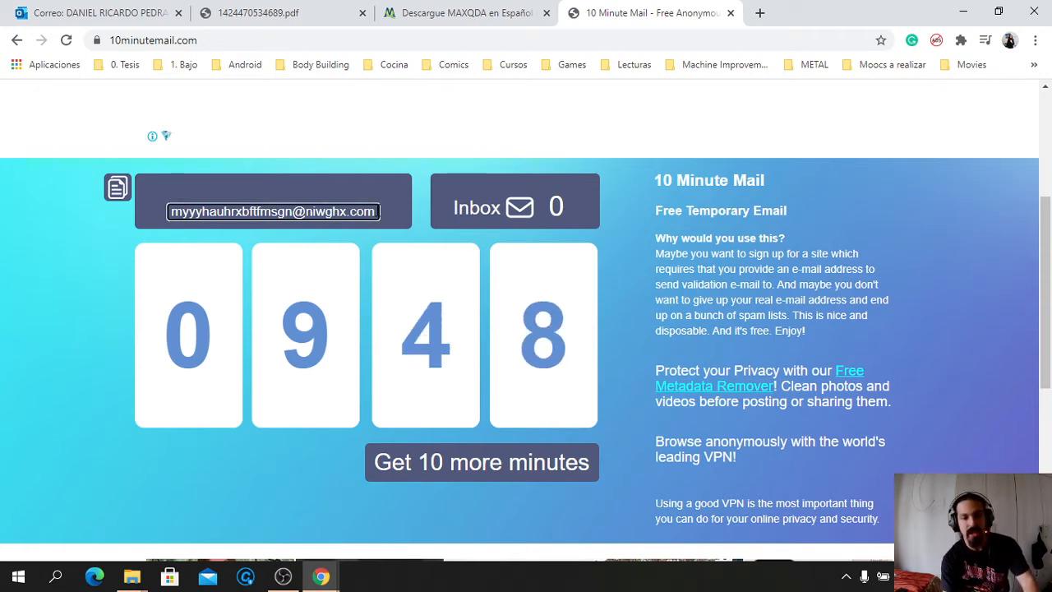
pyautogui.moveTo(378, 212); pyautogui.dragTo(133, 200)
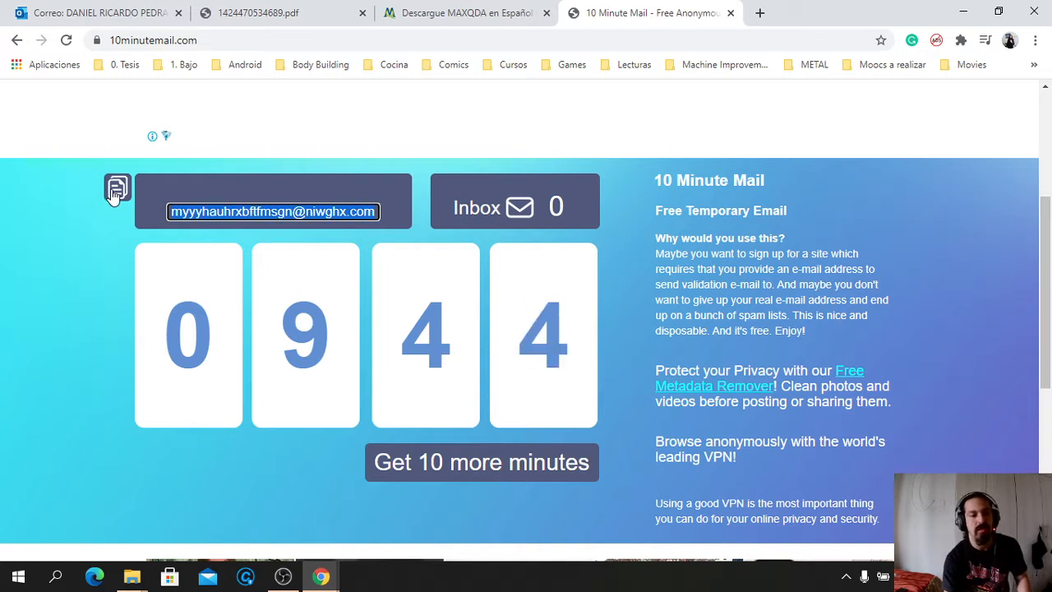
pyautogui.click(115, 191)
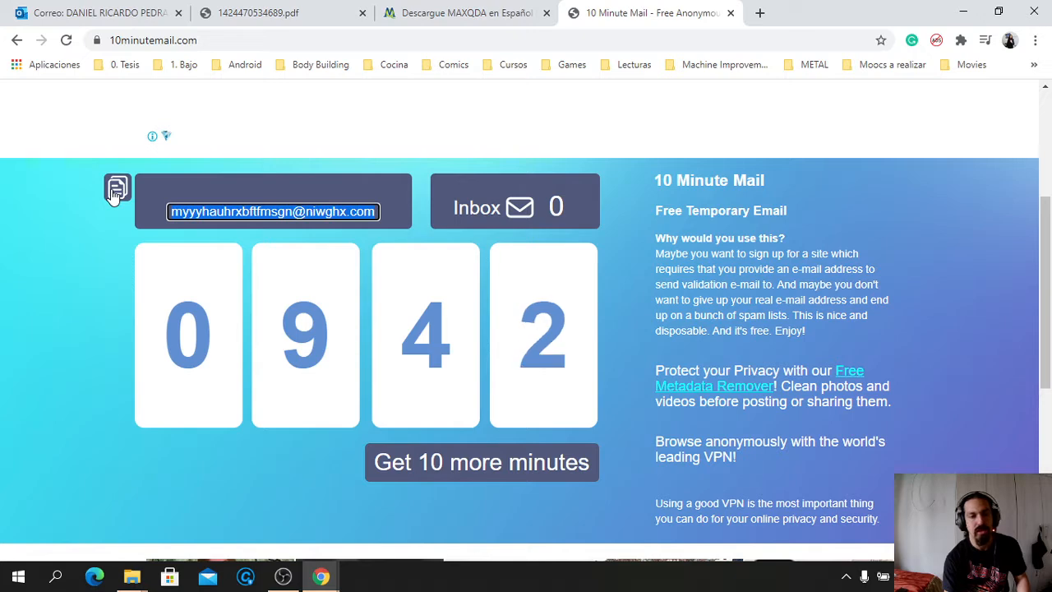
pyautogui.click(467, 12)
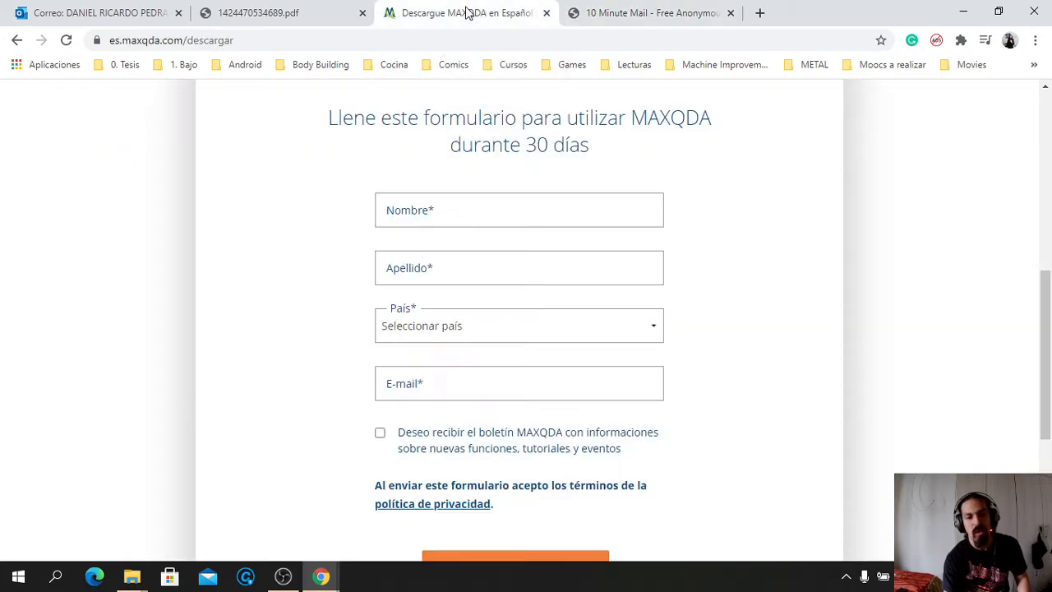
# Enter the user's first name and surname and choose Colombia as the country
pyautogui.click(466, 212)
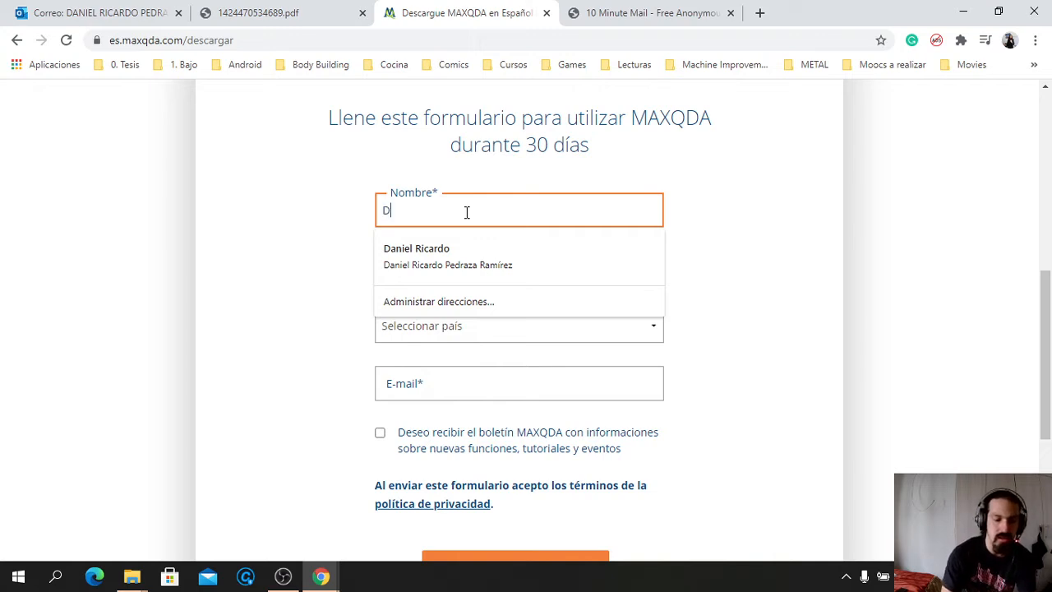
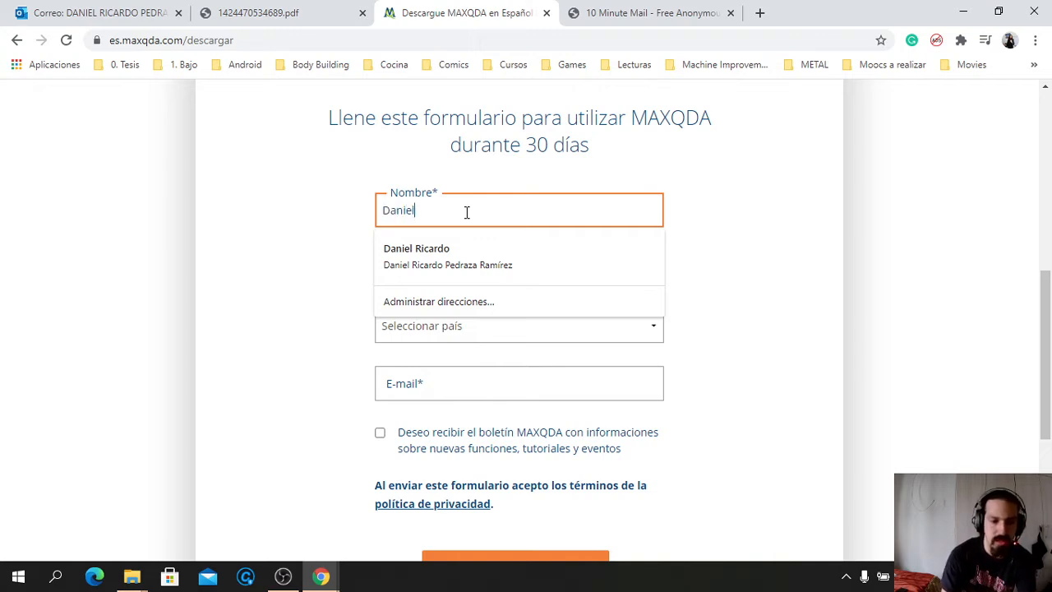
pyautogui.click(327, 319)
pyautogui.click(433, 270)
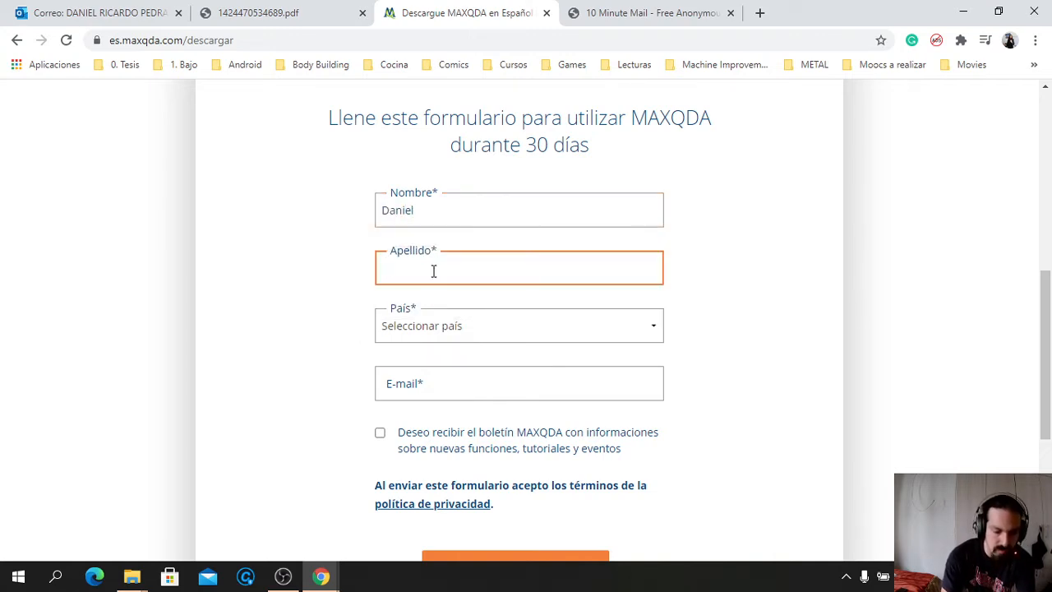
pyautogui.write('Pedraza')
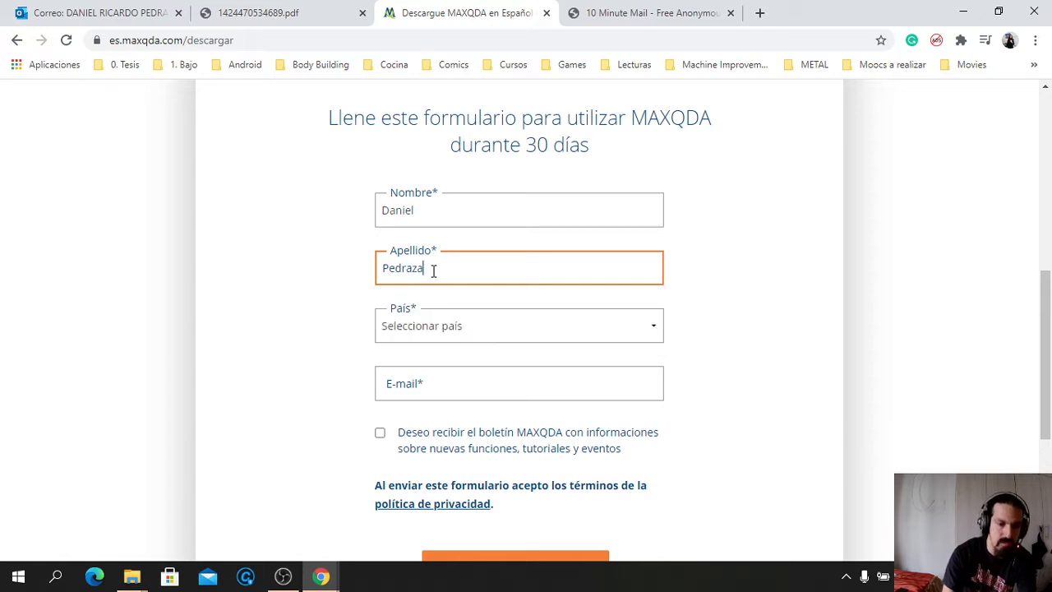
pyautogui.click(266, 306)
pyautogui.click(431, 329)
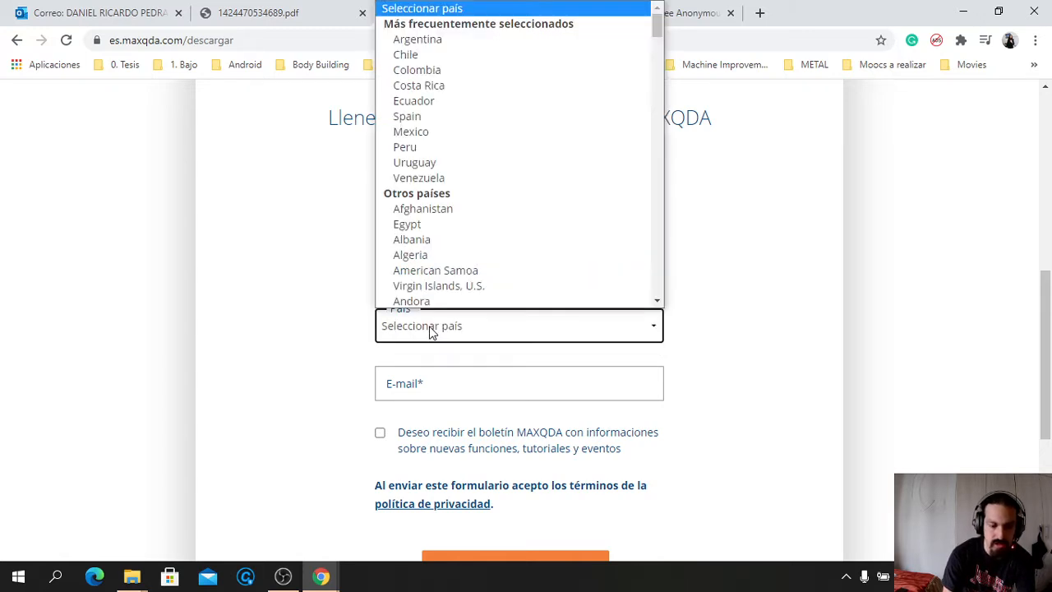
pyautogui.write('co')
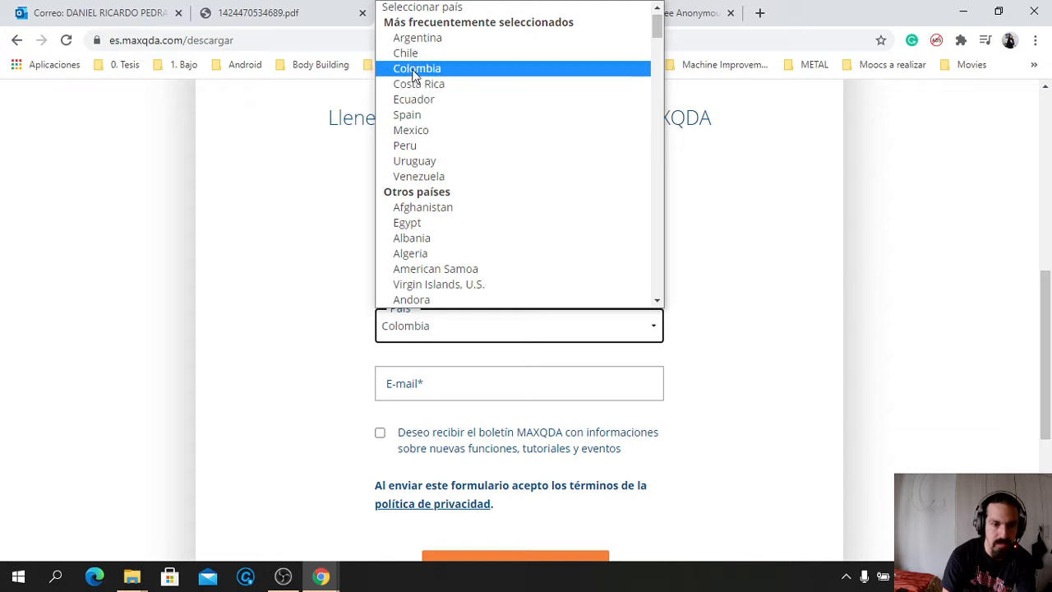
pyautogui.click(413, 72)
# Paste the temporary e-mail, opt in to the newsletter and submit the trial form
pyautogui.moveTo(238, 320); pyautogui.dragTo(436, 393)
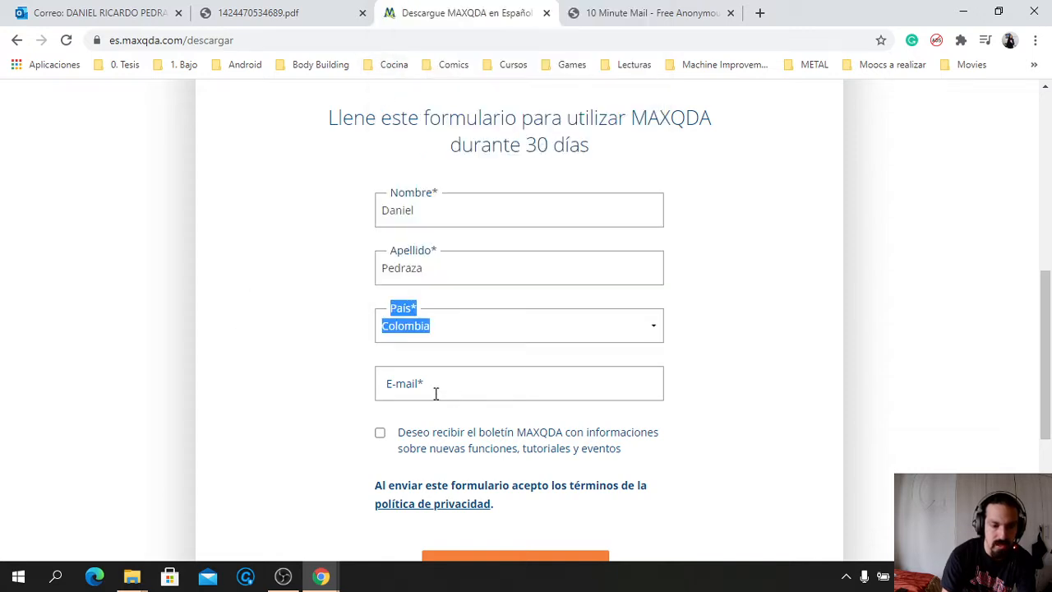
pyautogui.click(436, 393)
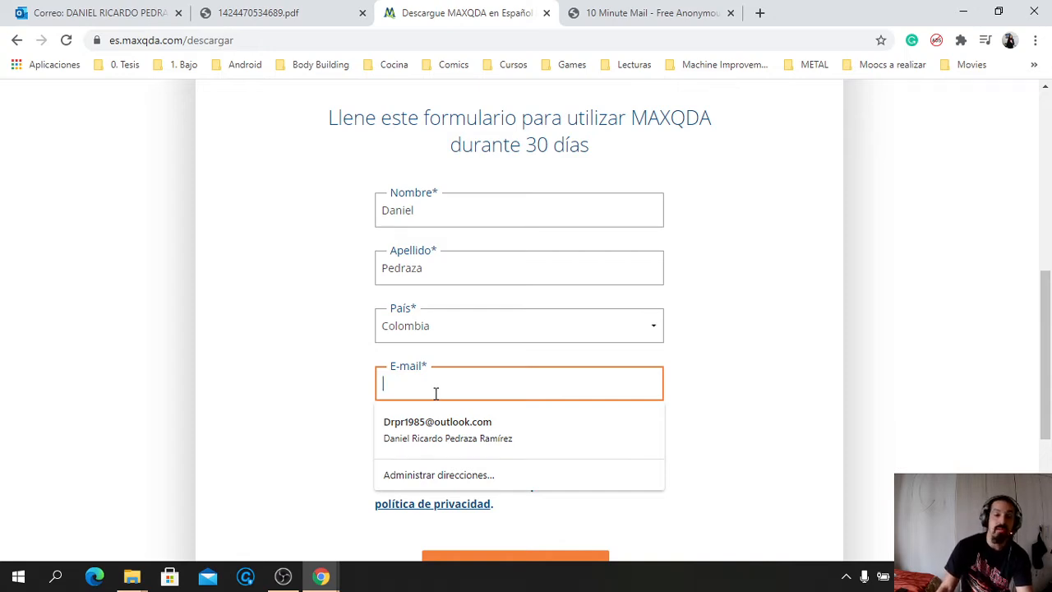
pyautogui.hotkey('ctrl', 'v')
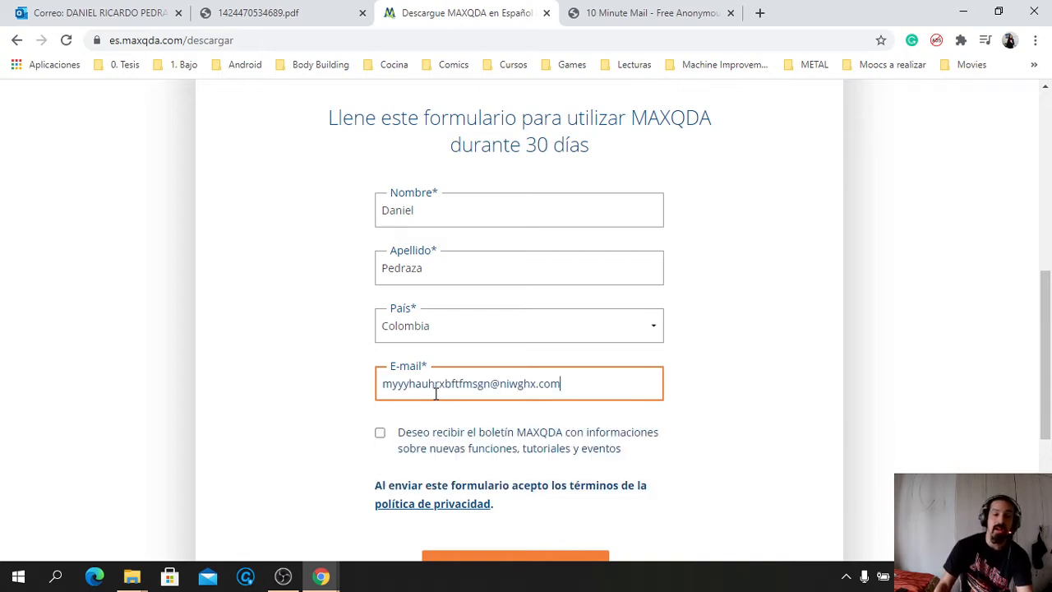
pyautogui.click(380, 434)
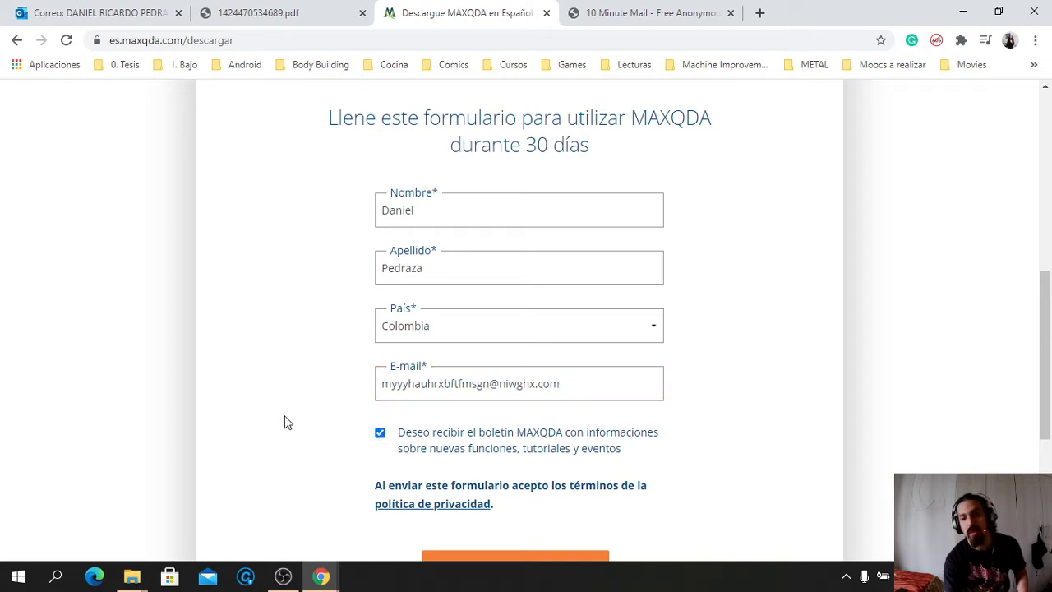
pyautogui.scroll(-2, 287, 423)
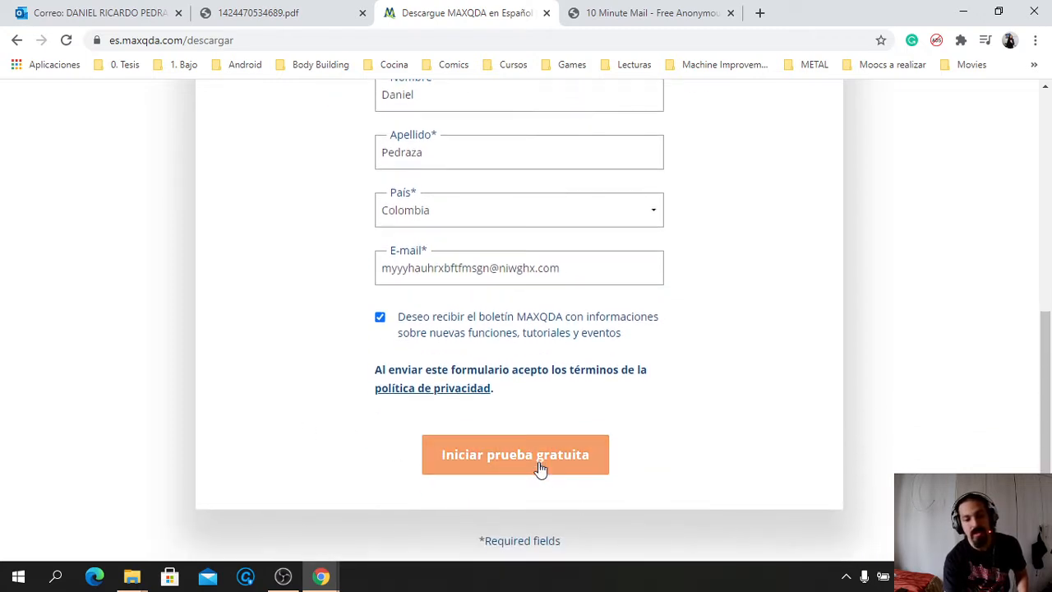
pyautogui.click(532, 465)
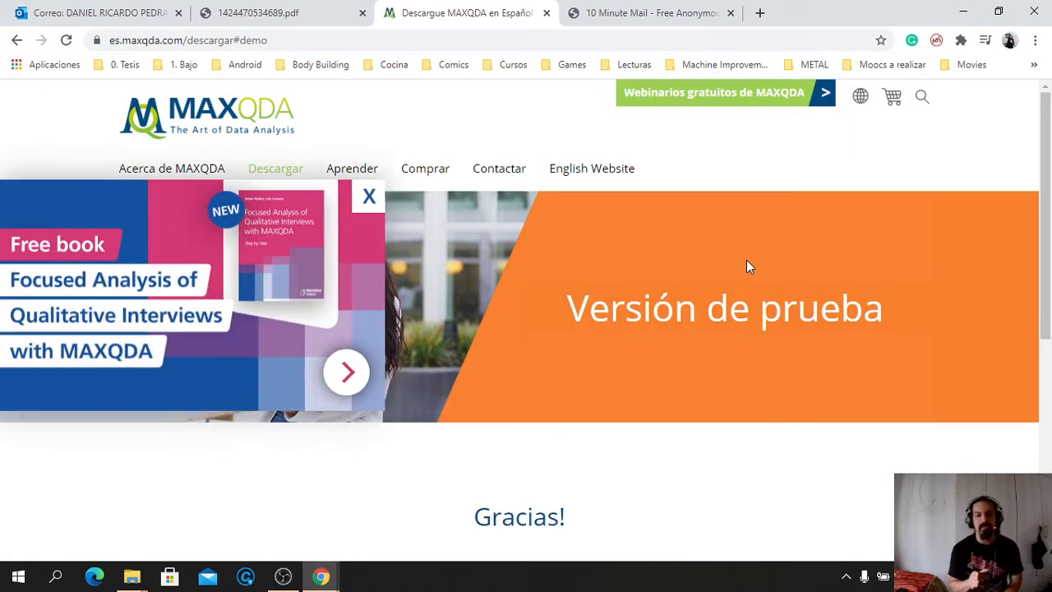
# Start the Windows download of the MAXQDA trial installer
pyautogui.scroll(-3, 746, 264)
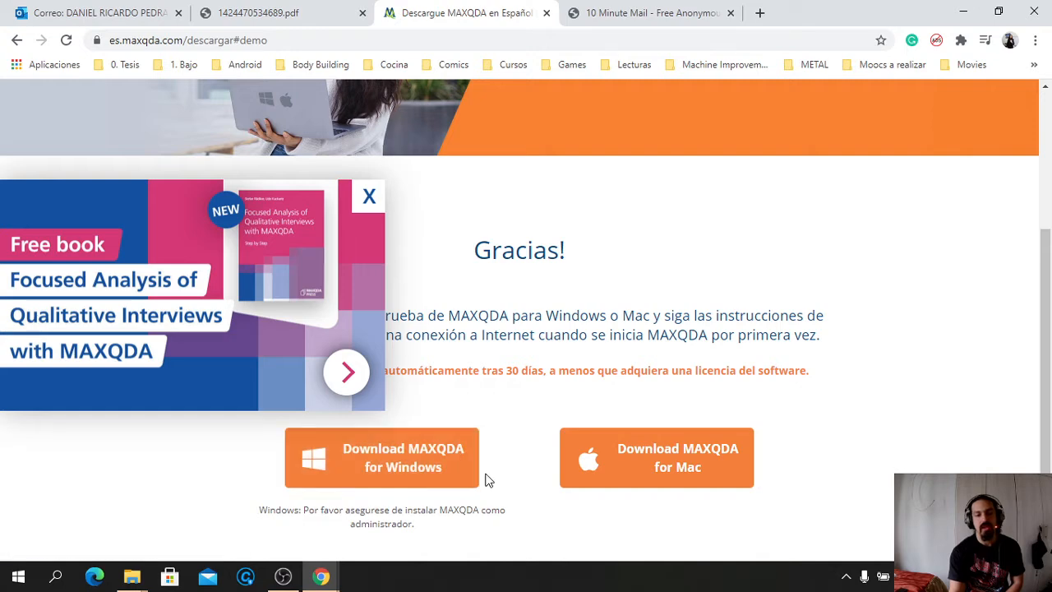
pyautogui.click(438, 480)
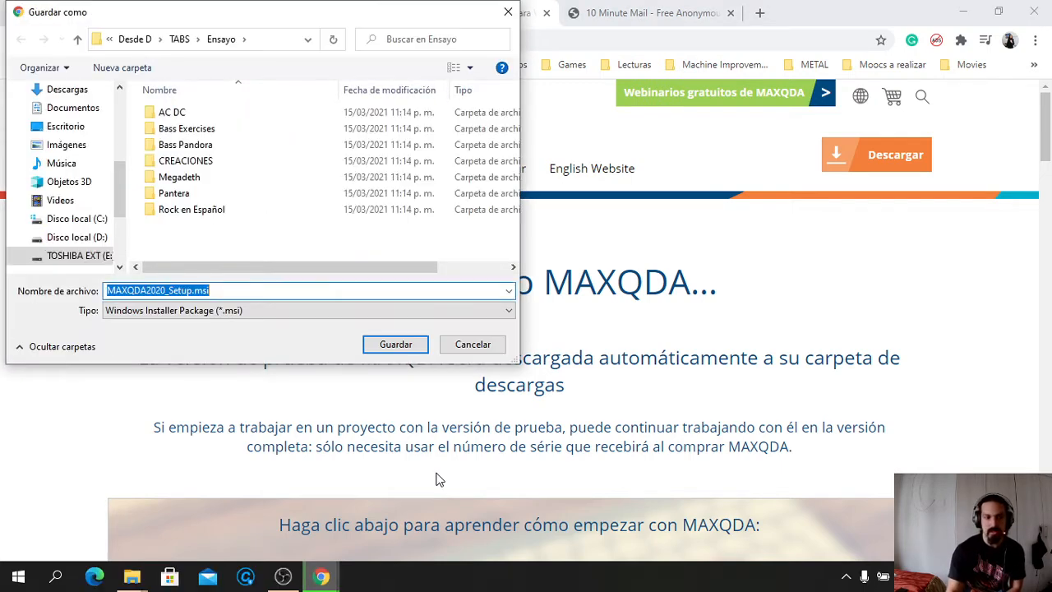
# Check Descargas > MAXQDA 2020 in the save dialog, then cancel saving MAXQDA2020_Setup.msi
pyautogui.click(72, 92)
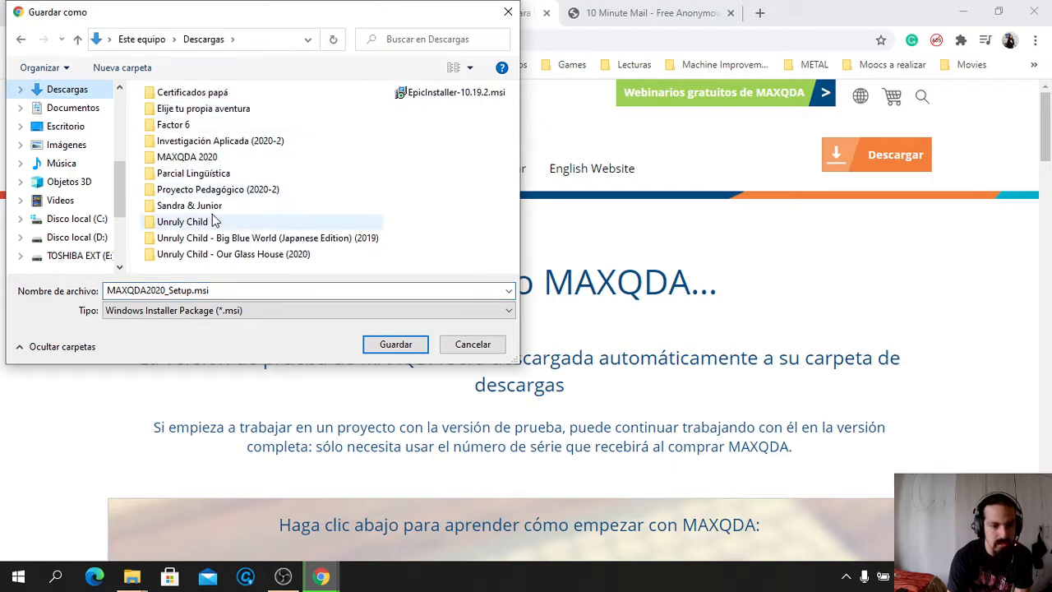
pyautogui.doubleClick(189, 157)
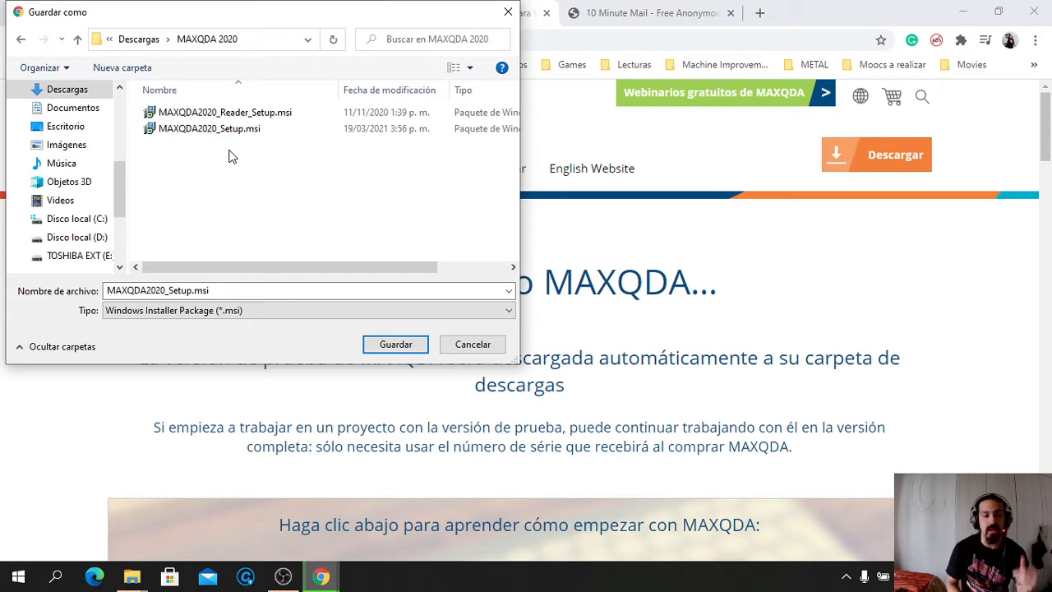
pyautogui.click(470, 345)
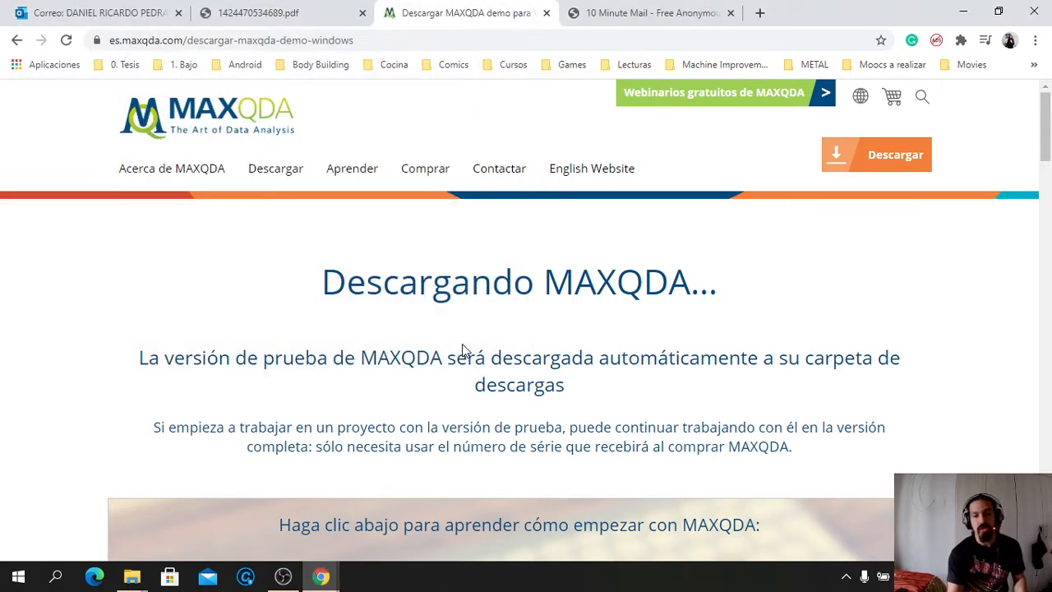
# Read the MAXQDA Demo welcome e-mail in 10 Minute Mail, then minimize Chrome
pyautogui.click(637, 17)
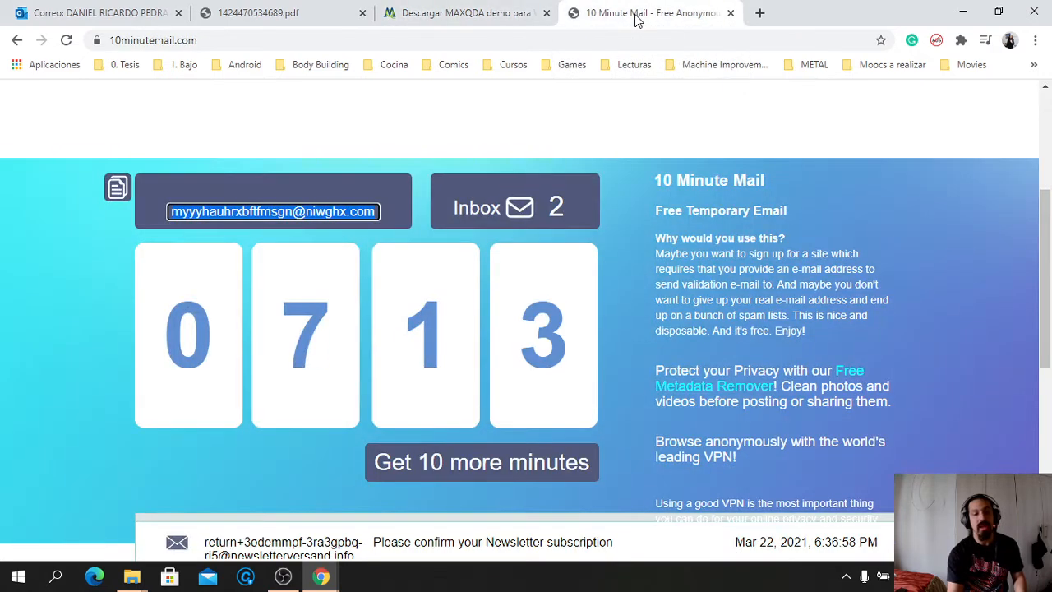
pyautogui.scroll(-3, 615, 246)
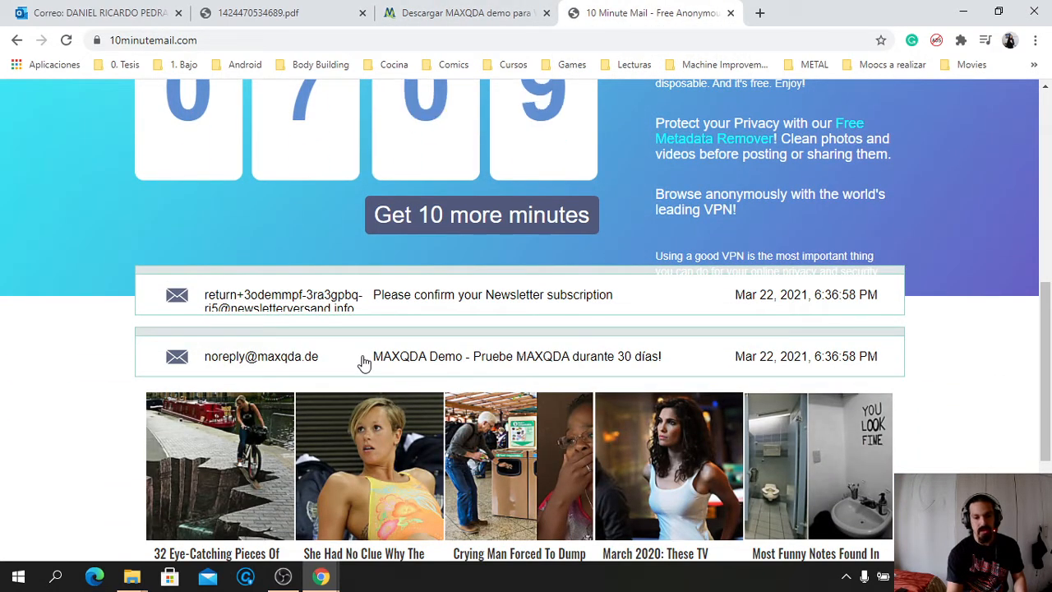
pyautogui.click(415, 362)
pyautogui.scroll(-5, 496, 362)
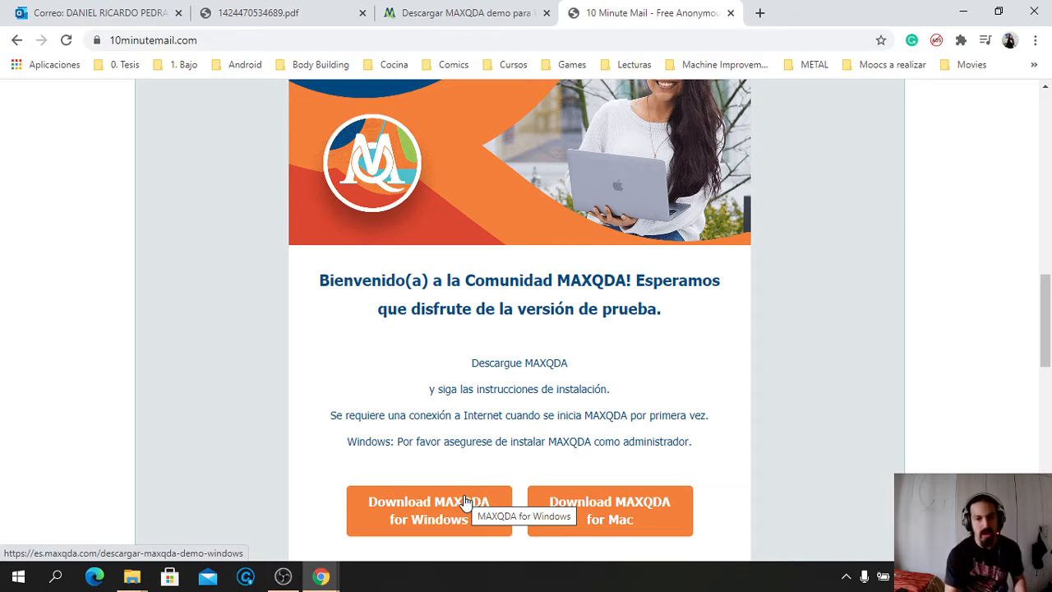
pyautogui.click(962, 11)
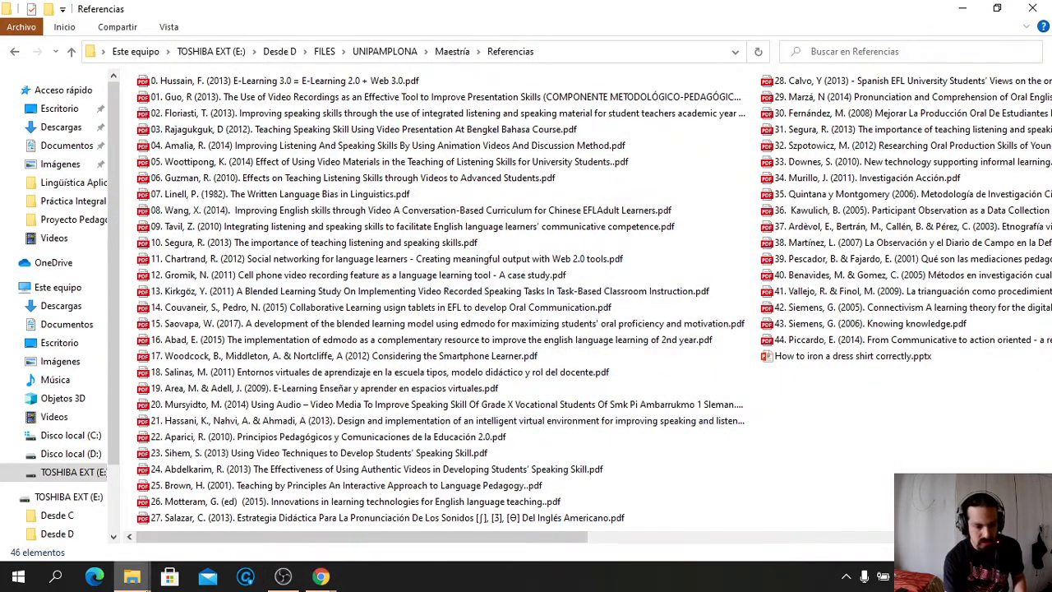
# Bring up the Descargas > MAXQDA 2020 folder and run MAXQDA2020_Setup.msi
pyautogui.moveTo(140, 585)
pyautogui.click(224, 508)
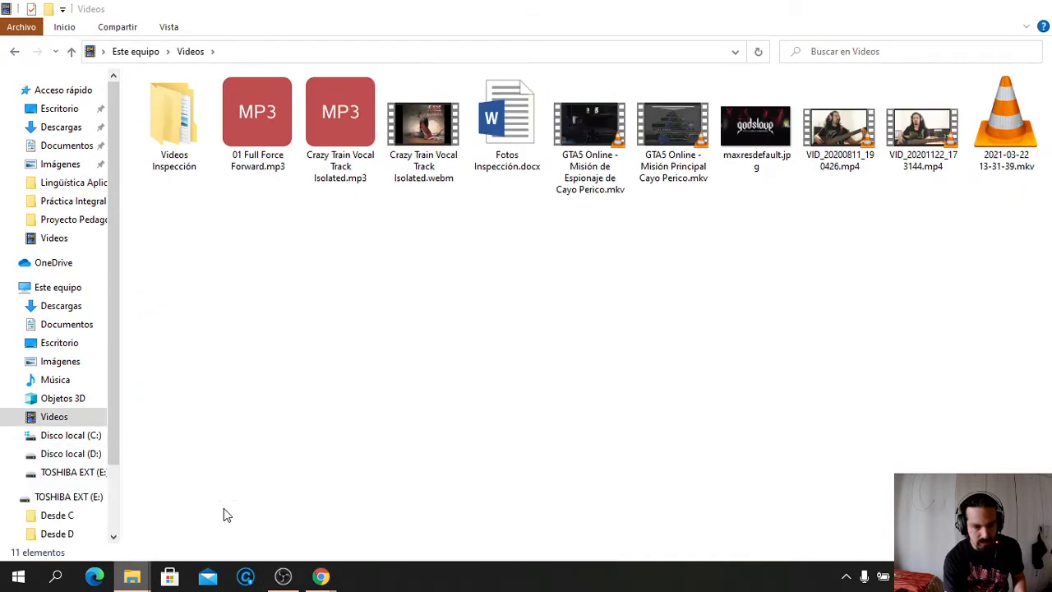
pyautogui.moveTo(132, 575)
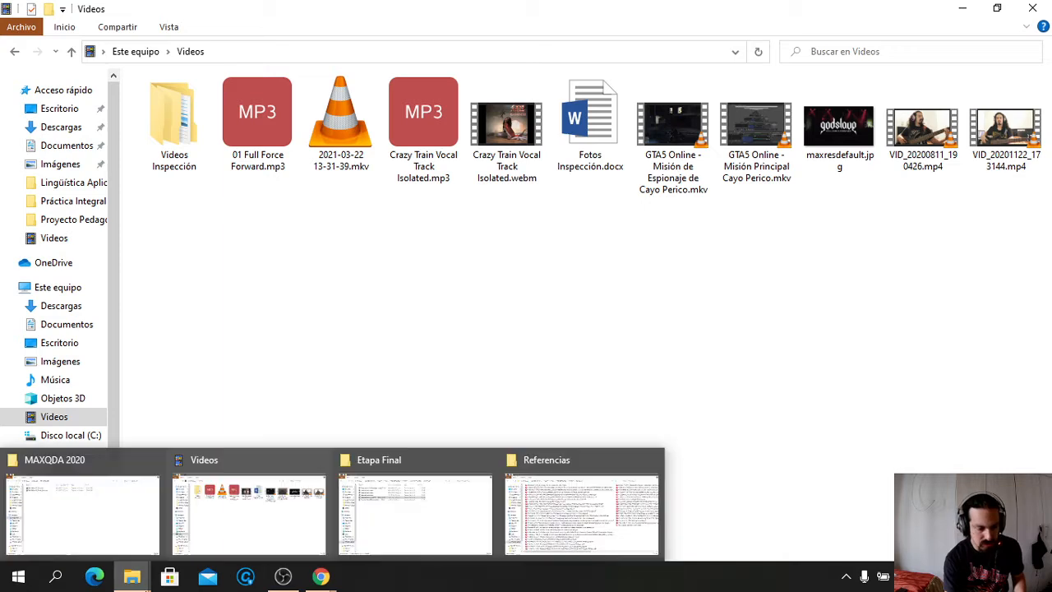
pyautogui.click(112, 524)
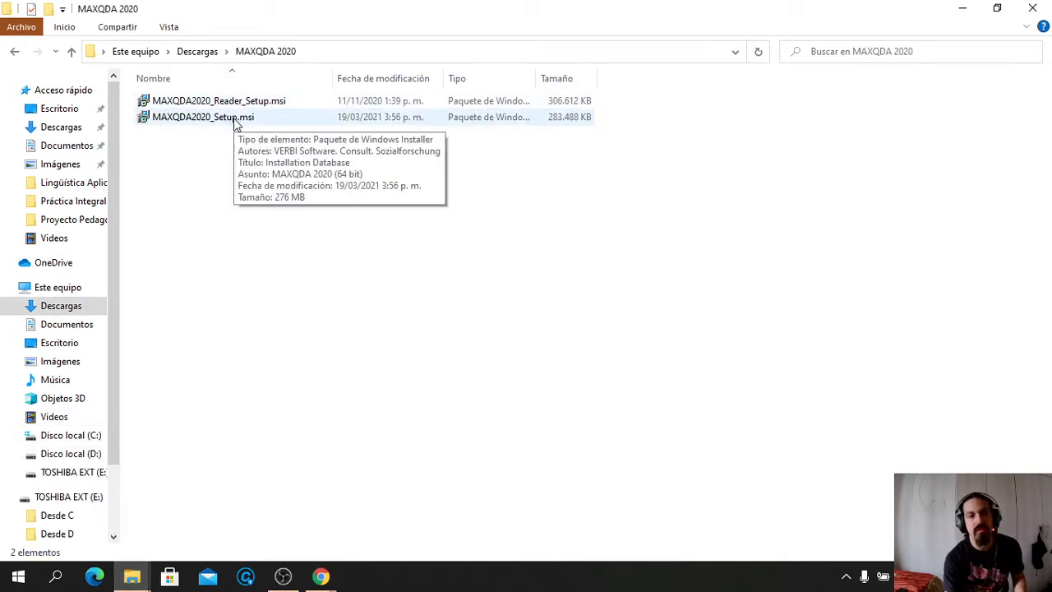
pyautogui.doubleClick(235, 118)
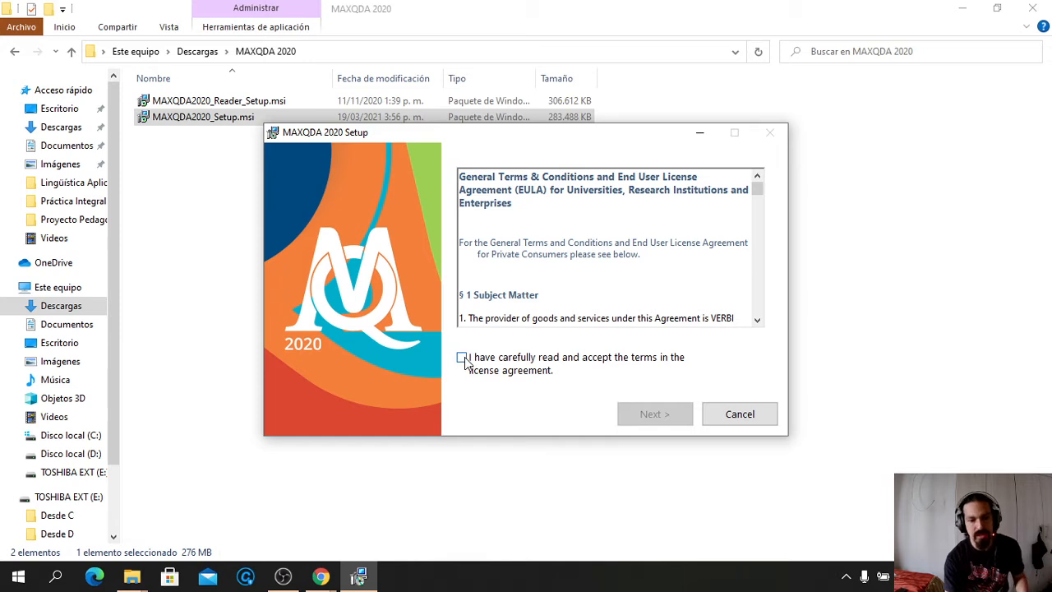
# Accept the licence and privacy terms and install MAXQDA 2020 into C:\Program Files\MAXQDA2020\
pyautogui.click(463, 358)
pyautogui.click(647, 416)
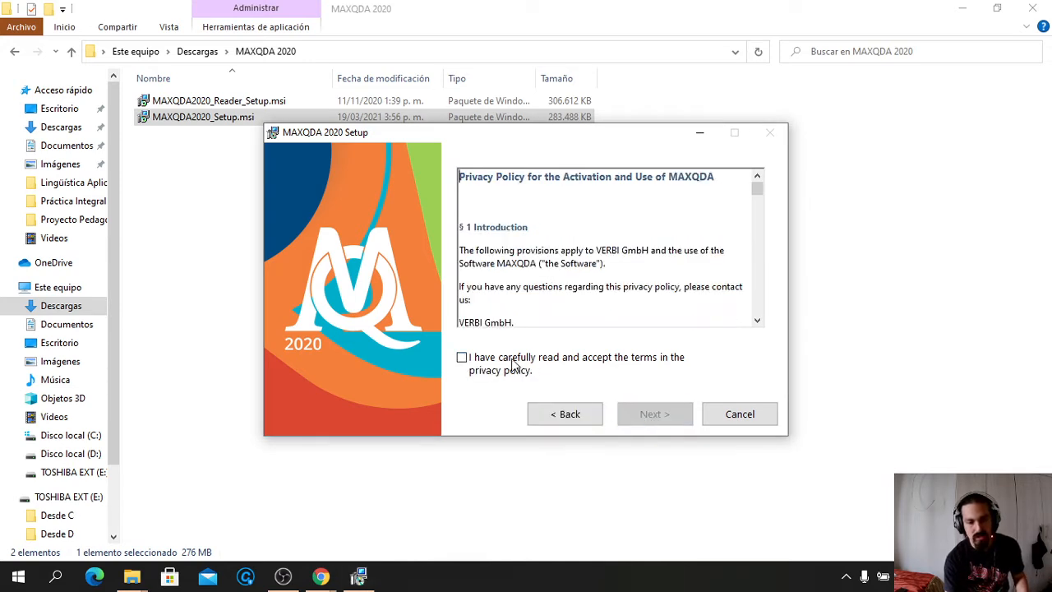
pyautogui.click(462, 359)
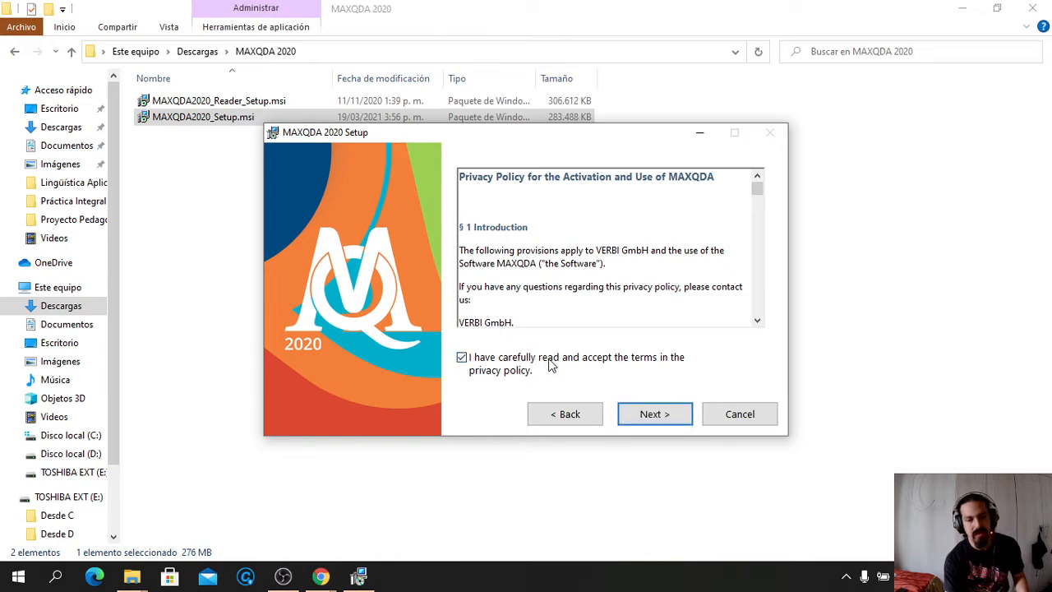
pyautogui.click(655, 423)
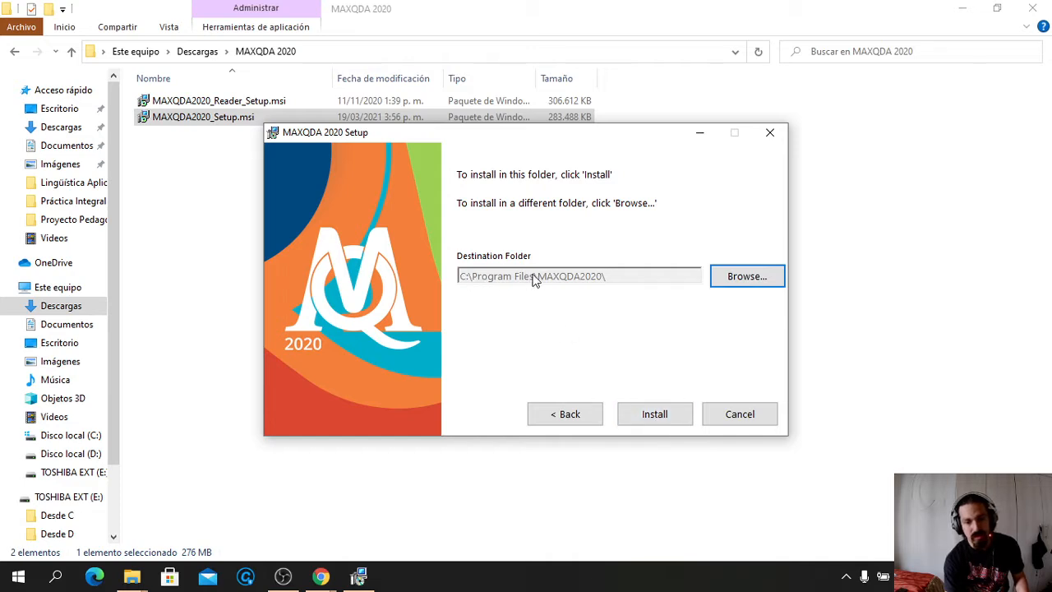
pyautogui.click(651, 417)
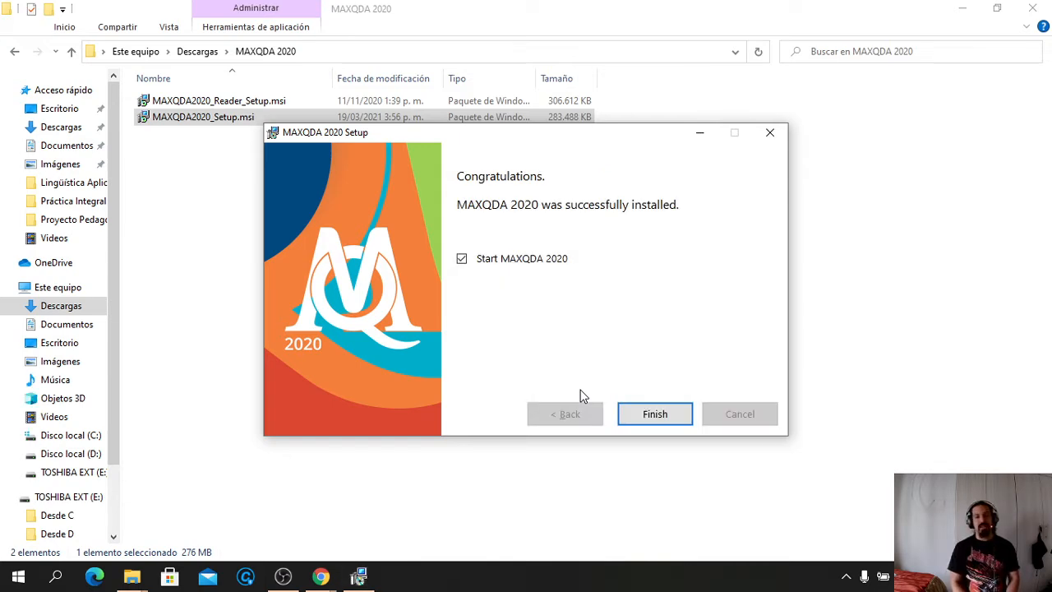
pyautogui.click(666, 417)
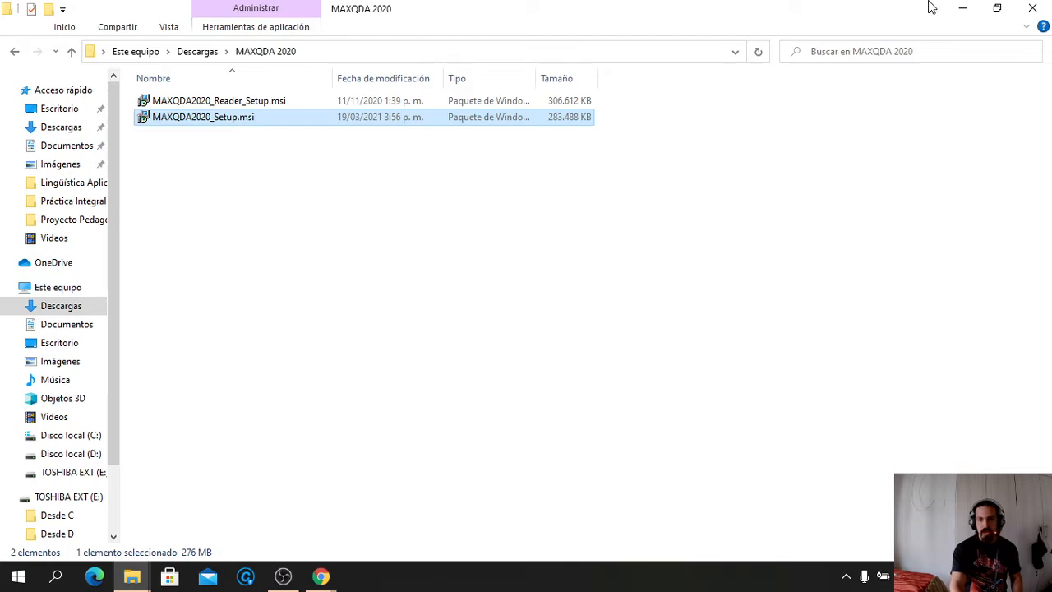
# Minimize the MAXQDA 2020, Videos, Referencias and Etapa Final File Explorer windows
pyautogui.click(960, 10)
pyautogui.click(960, 10)
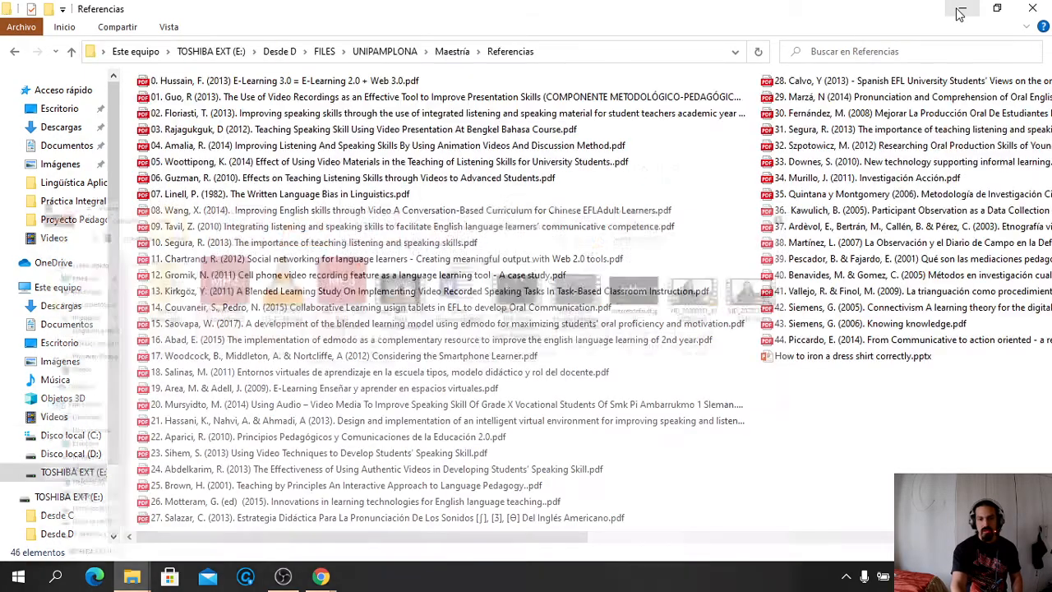
pyautogui.click(960, 10)
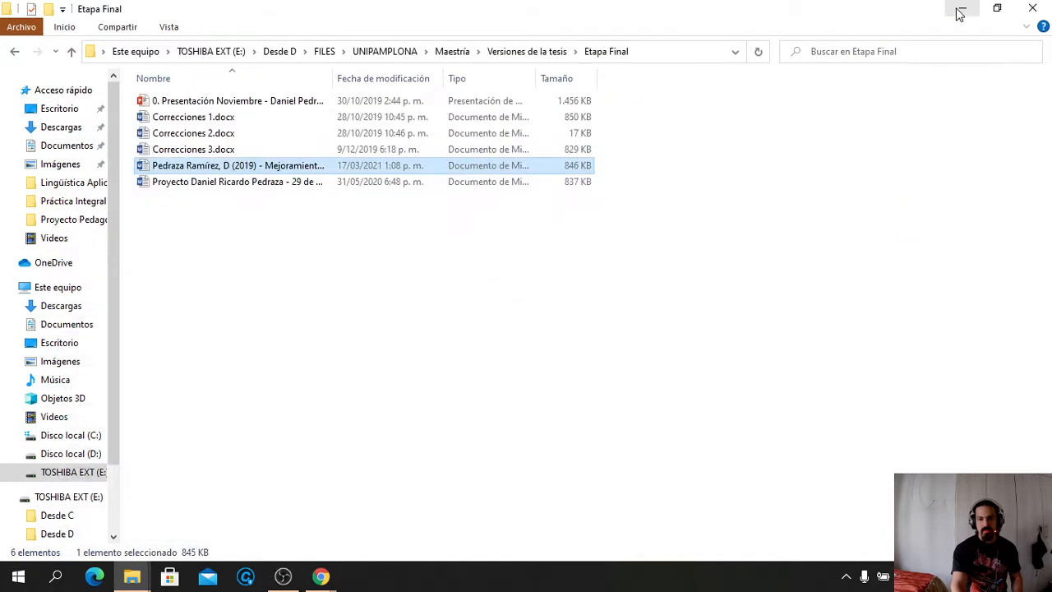
pyautogui.click(960, 10)
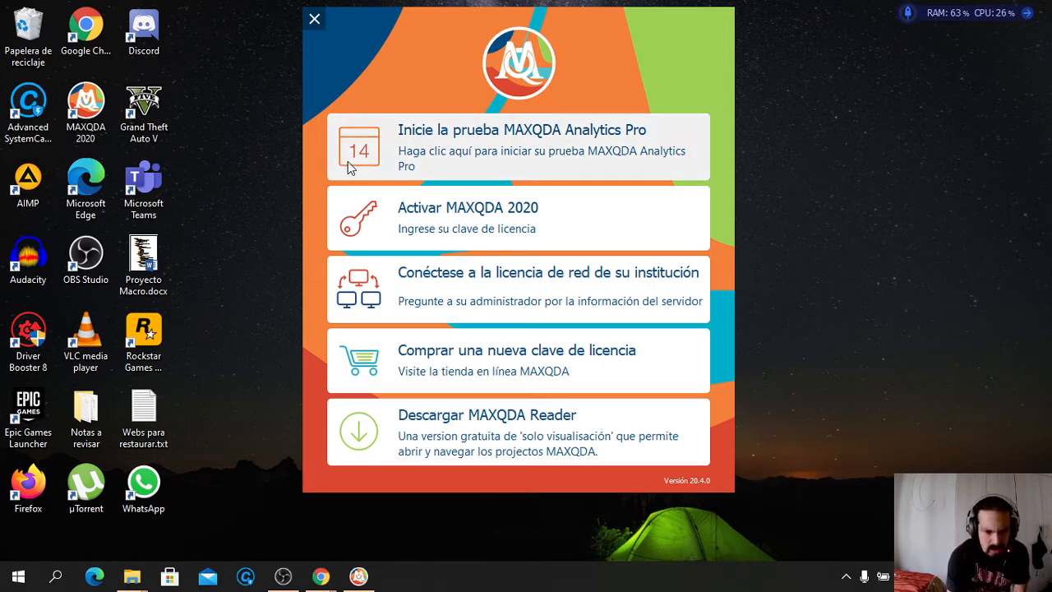
# Start the 14-day MAXQDA Analytics Pro trial and confirm the activation message
pyautogui.click(420, 152)
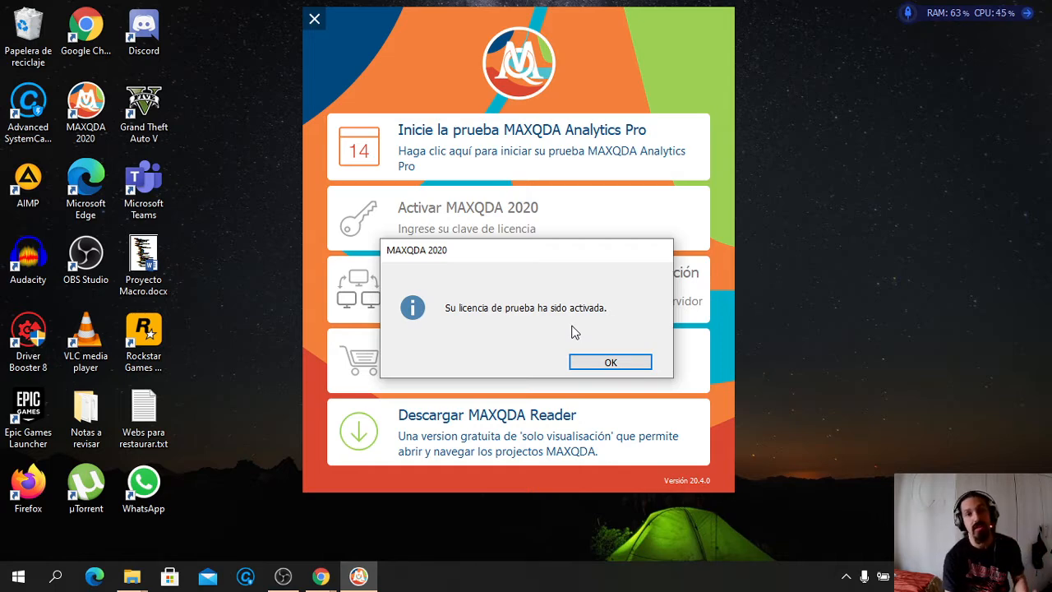
pyautogui.click(601, 367)
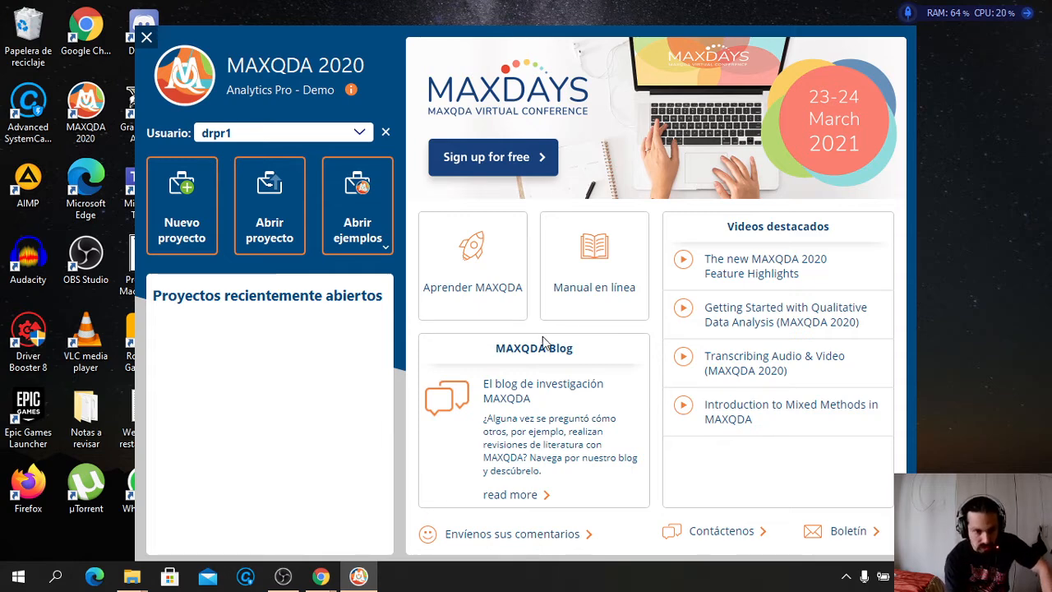
# Create and save a new project named 'Example for Applied Research' in the MAXQDA2020 folder
pyautogui.click(182, 223)
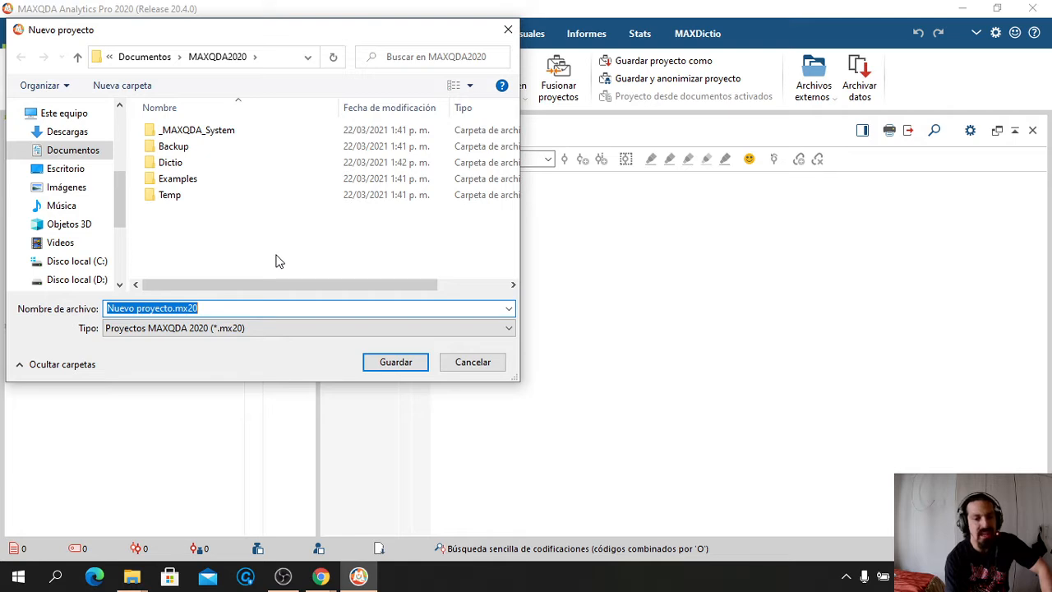
pyautogui.click(220, 306)
pyautogui.hotkey('ctrl', 'a')
pyautogui.press('BackSpace')
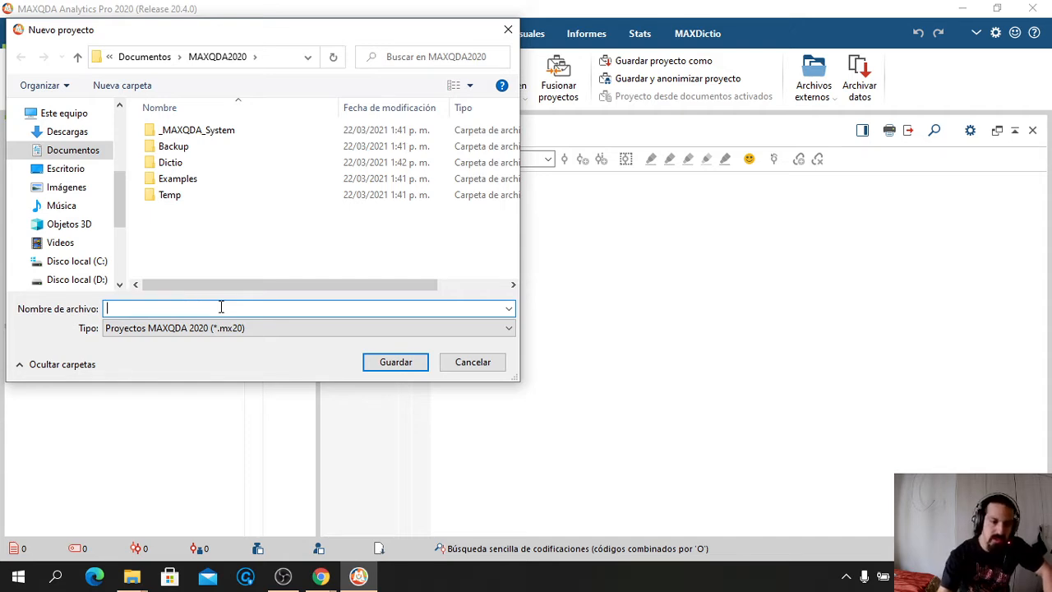
pyautogui.write('Examp')
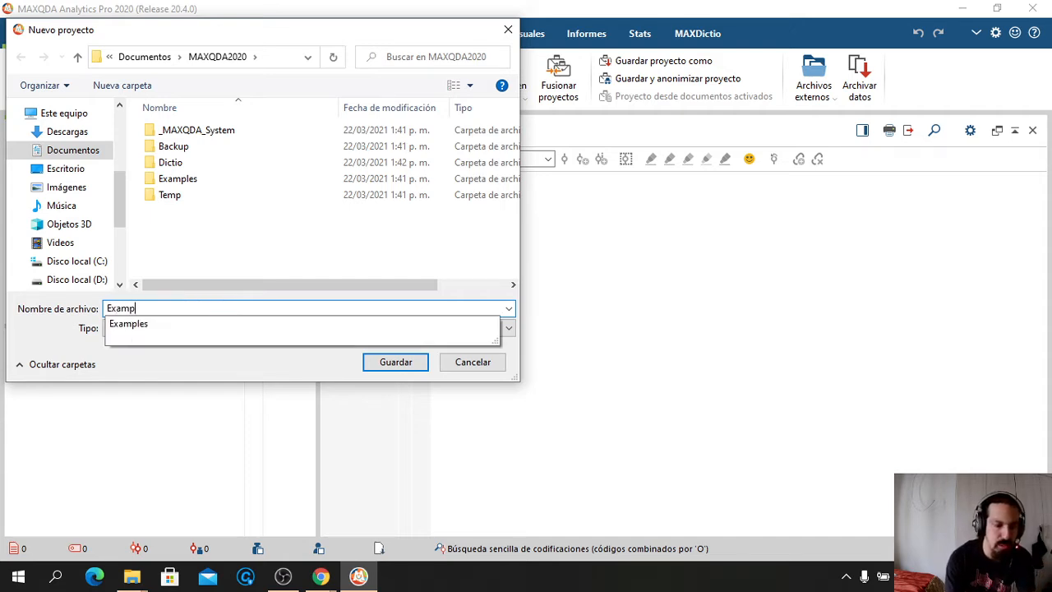
pyautogui.write('le for A')
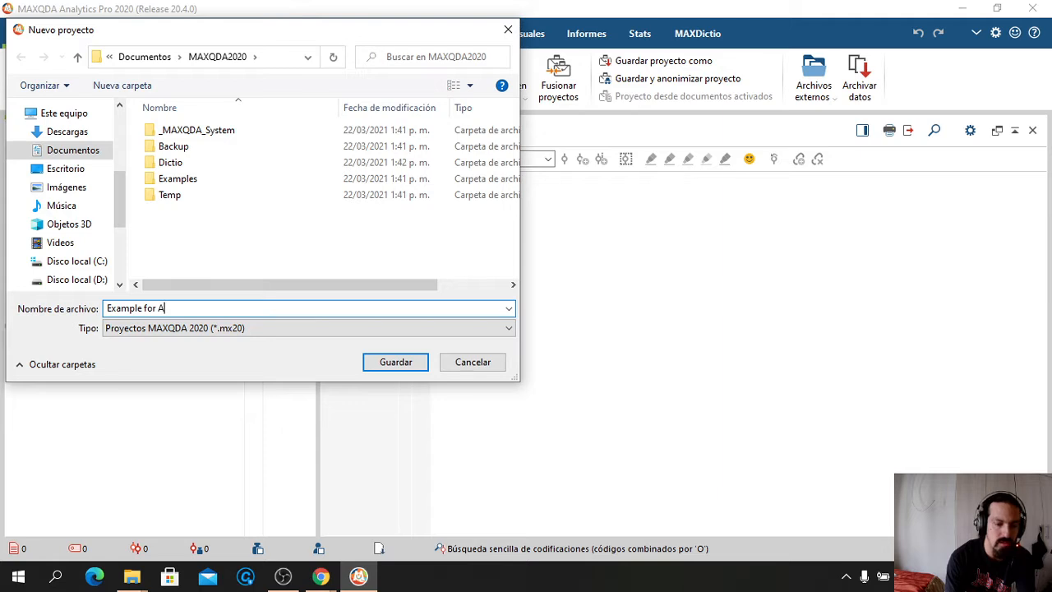
pyautogui.write('pplied ')
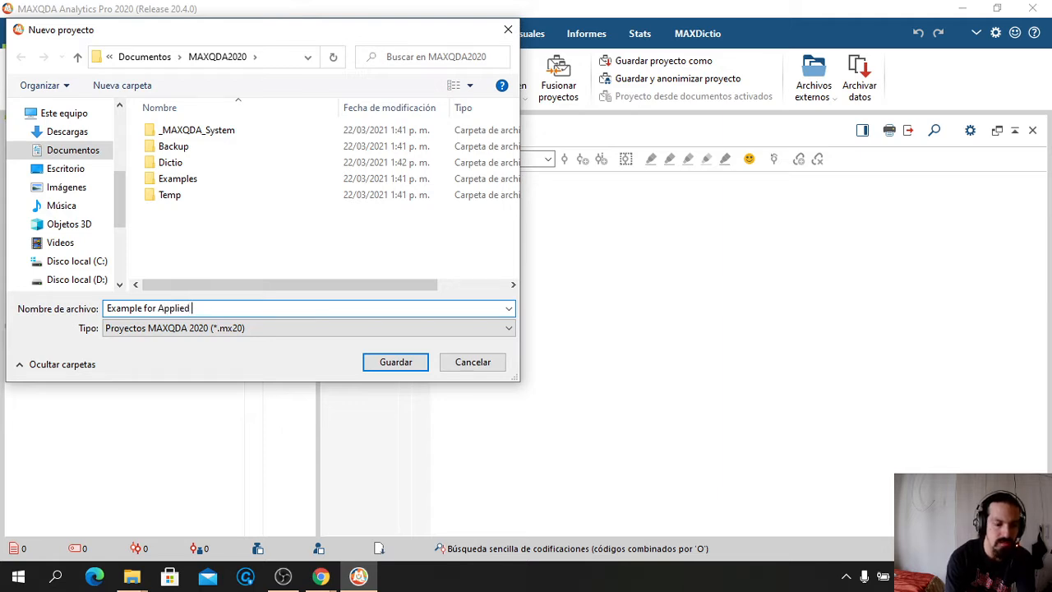
pyautogui.write('Research')
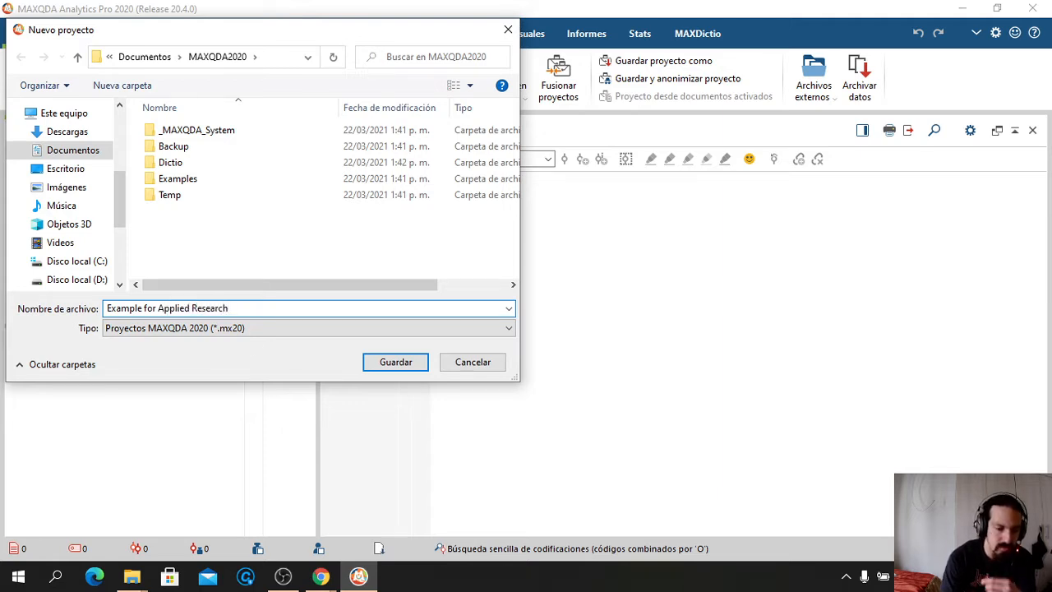
pyautogui.click(393, 367)
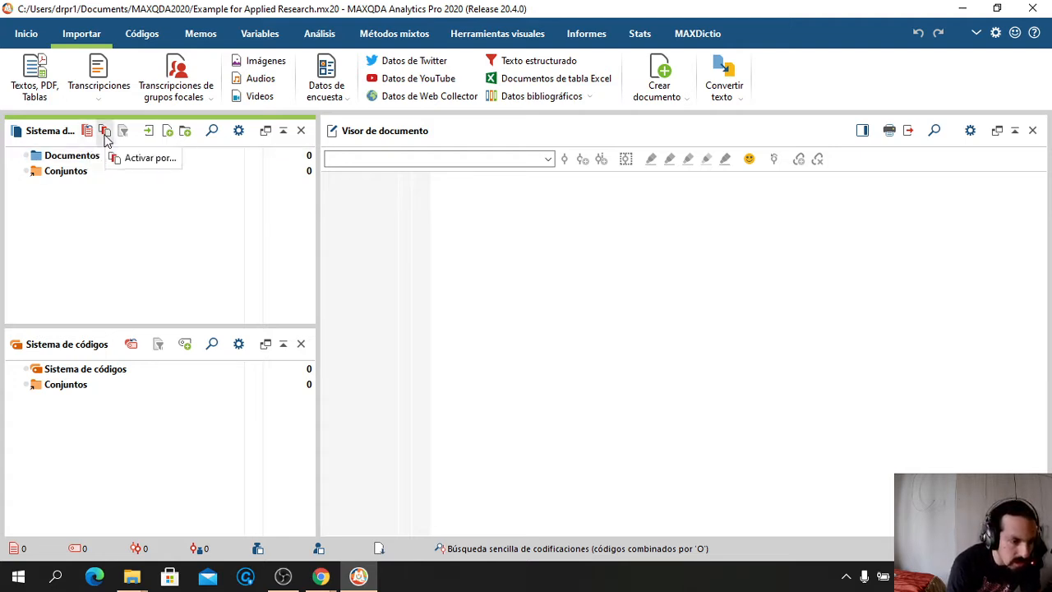
# Open the Importar documento(s) dialog from the Document System
pyautogui.click(150, 136)
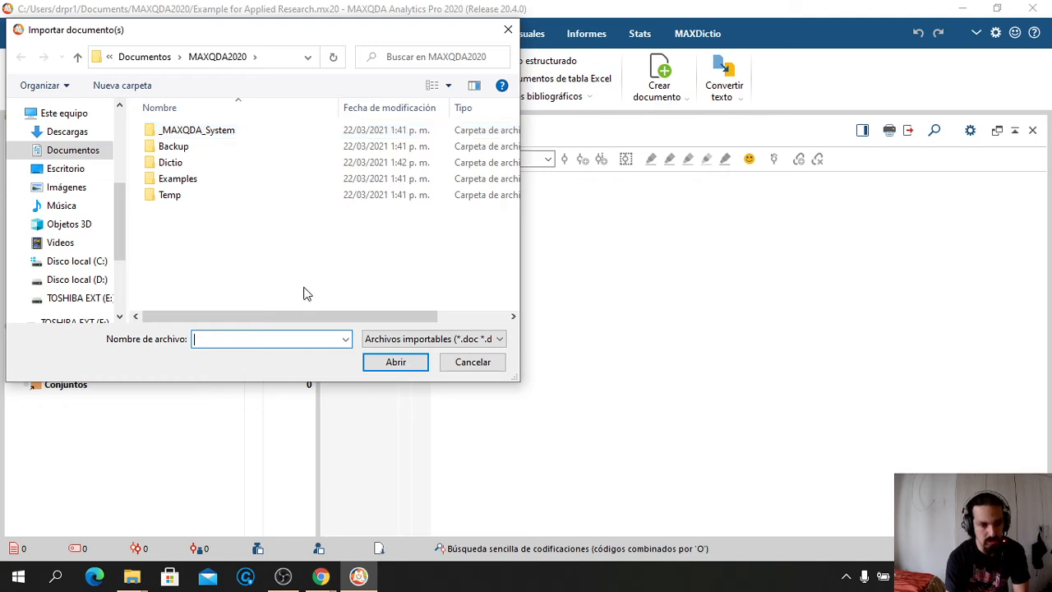
# In the import dialog, browse TOSHIBA EXT (E:) into Desde D and then FILES
pyautogui.click(76, 280)
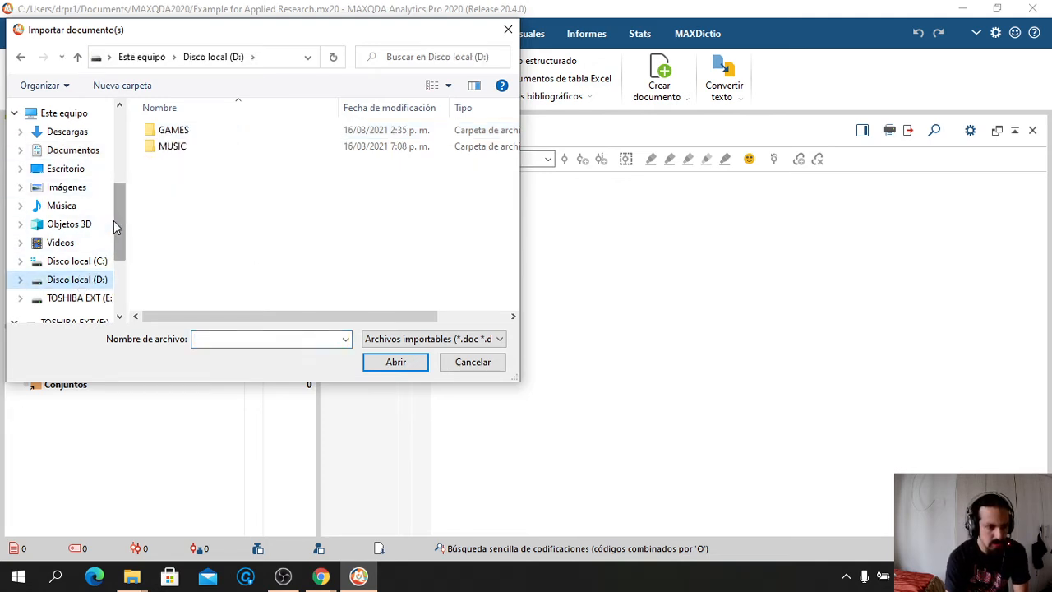
pyautogui.moveTo(119, 215)
pyautogui.mouseDown()
pyautogui.moveTo(118, 159)
pyautogui.moveTo(115, 222)
pyautogui.mouseUp()
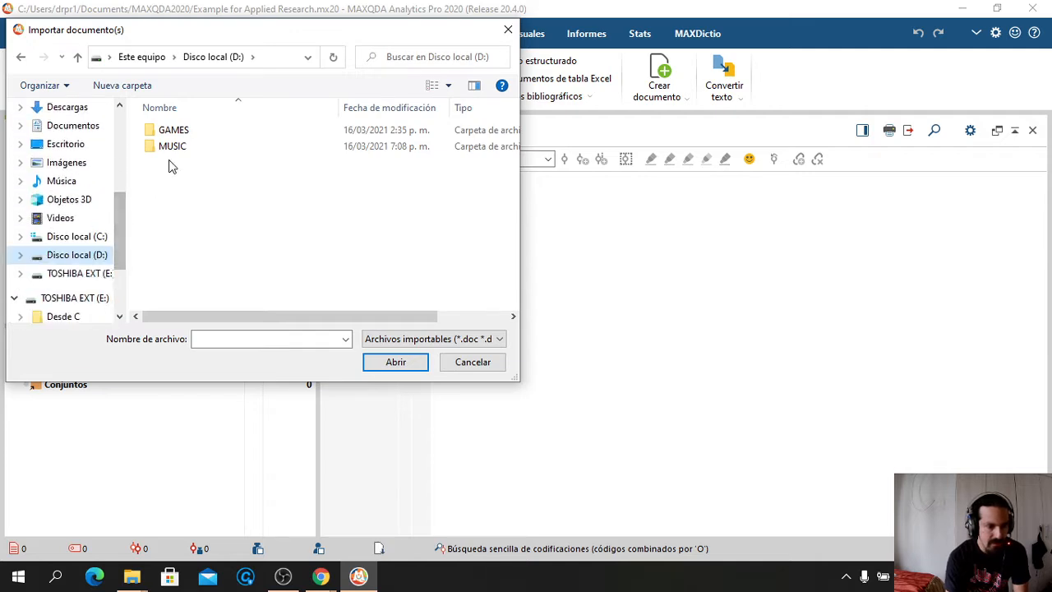
pyautogui.click(85, 275)
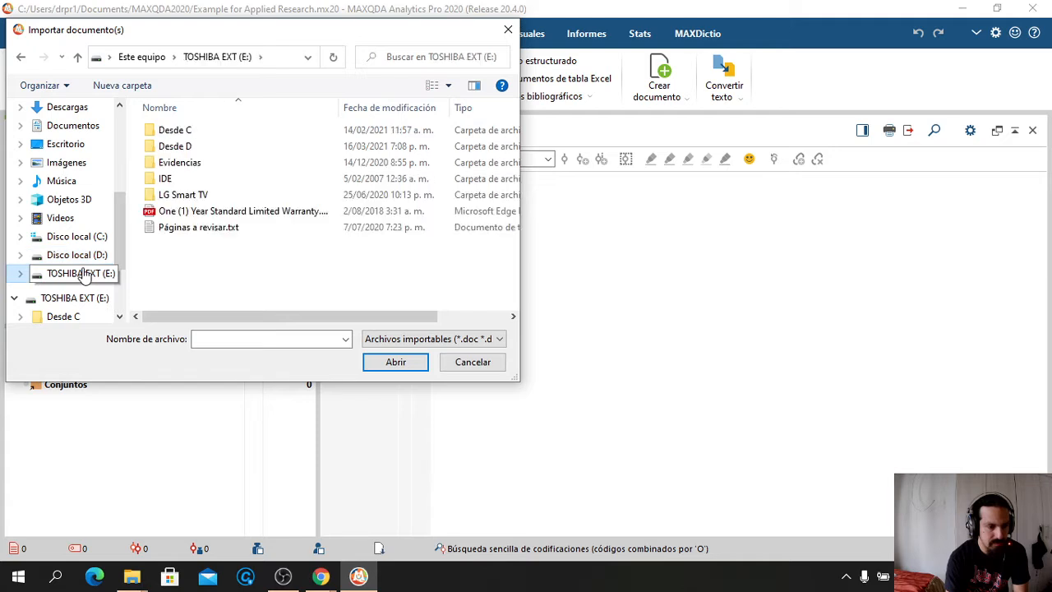
pyautogui.click(174, 152)
pyautogui.doubleClick(174, 152)
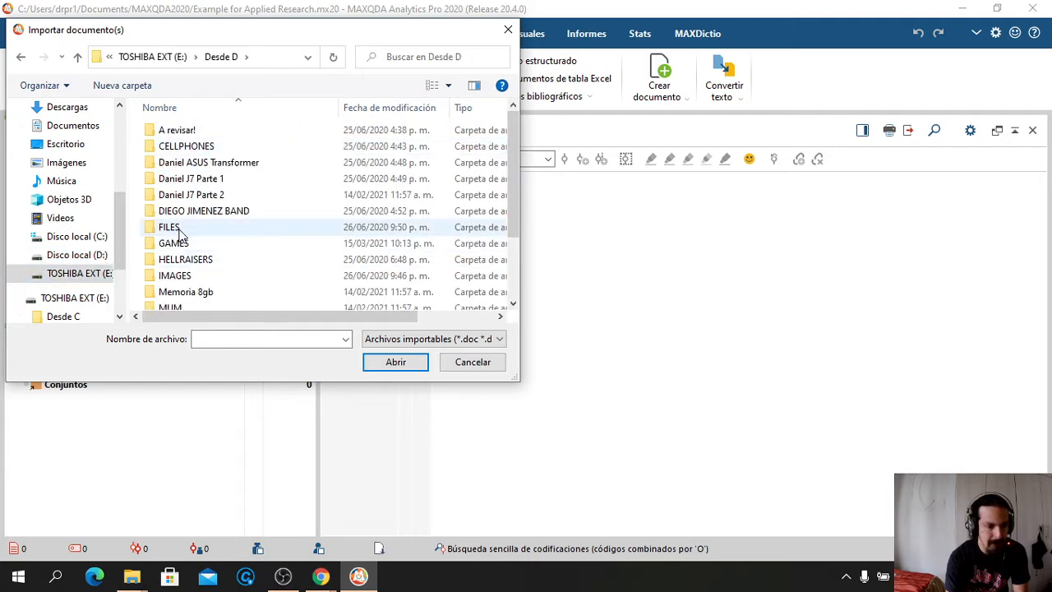
pyautogui.doubleClick(241, 227)
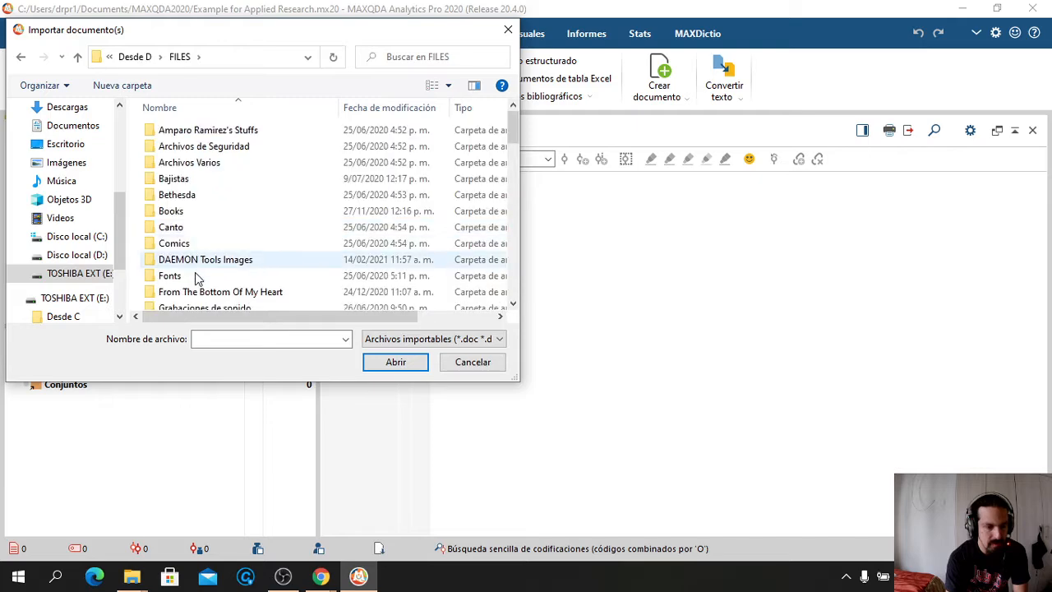
# Go through UNIPAMPLONA, Maestría, Versiones de la tesis, Etapa Final and import the 2019 thesis
pyautogui.write('u')
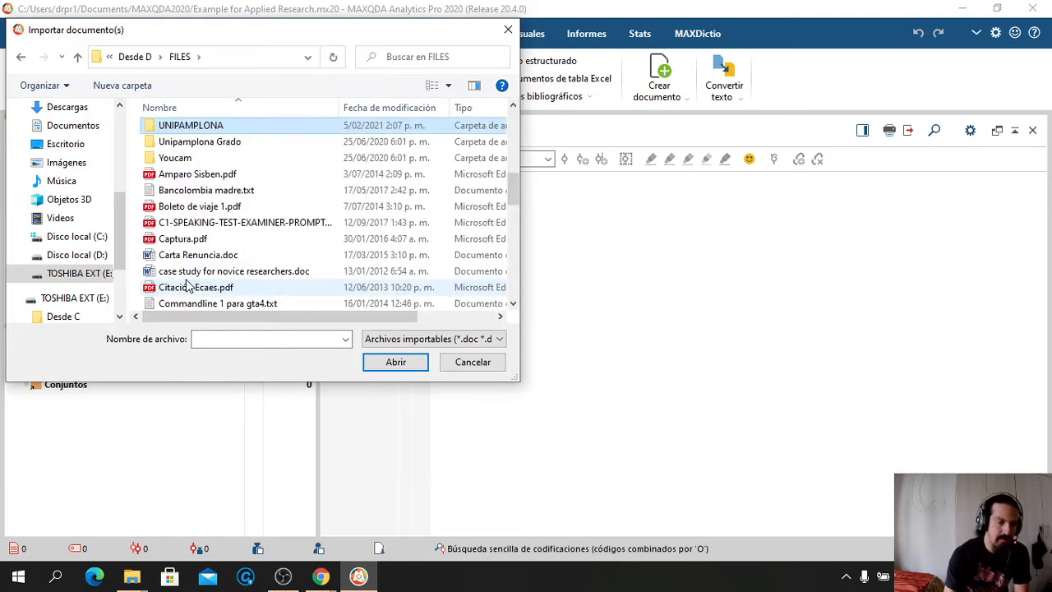
pyautogui.press('Return')
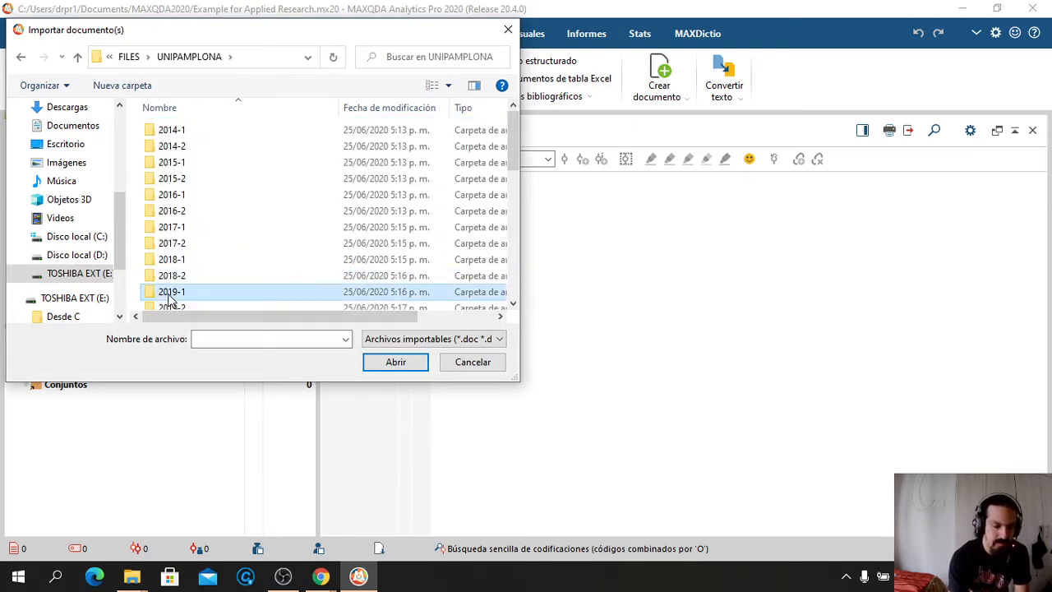
pyautogui.press('m')
pyautogui.press('Return')
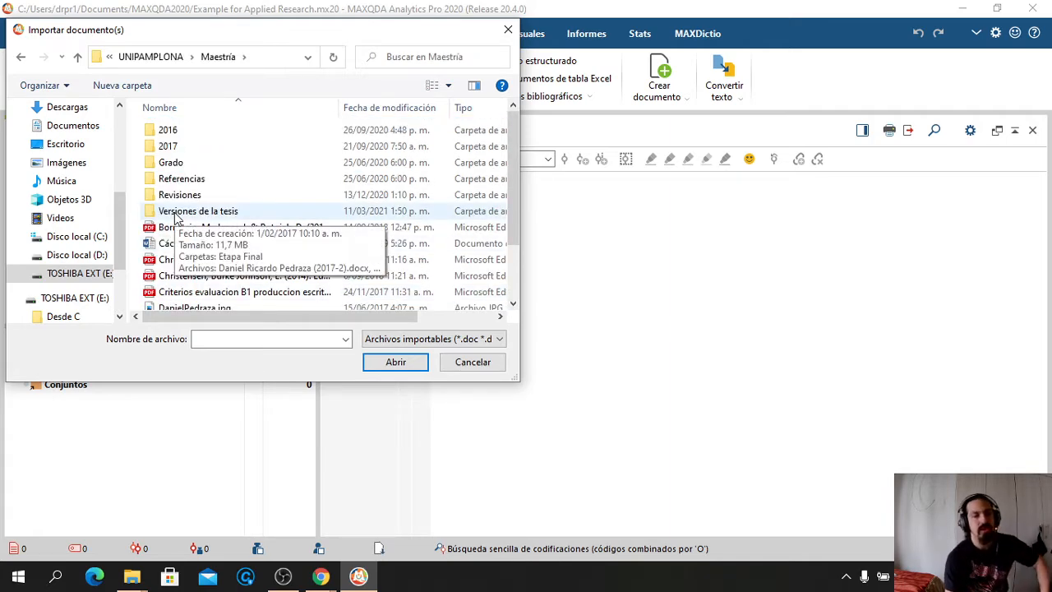
pyautogui.click(175, 215)
pyautogui.doubleClick(175, 215)
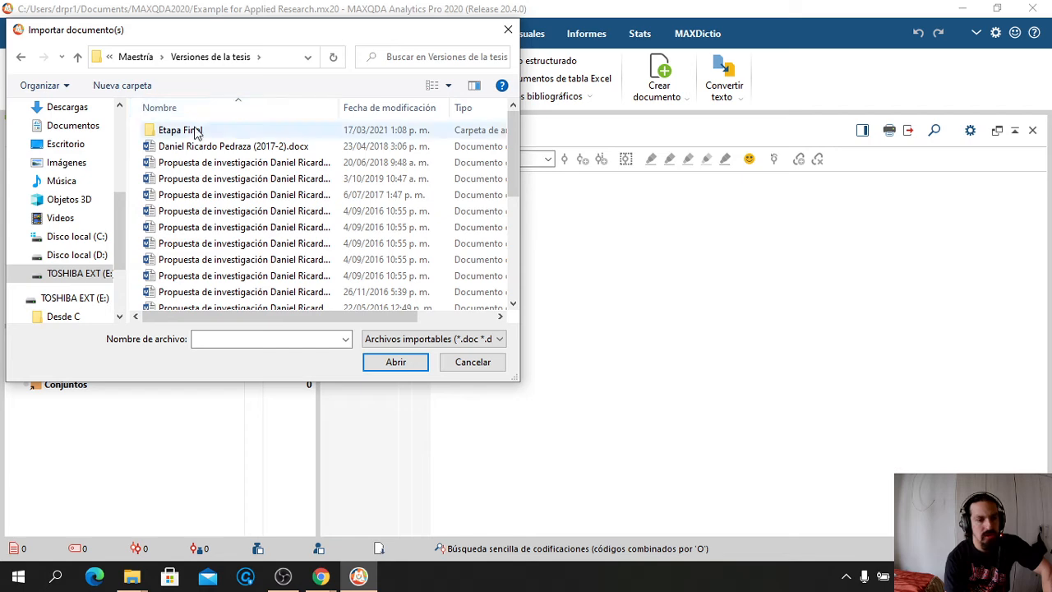
pyautogui.click(193, 135)
pyautogui.doubleClick(194, 133)
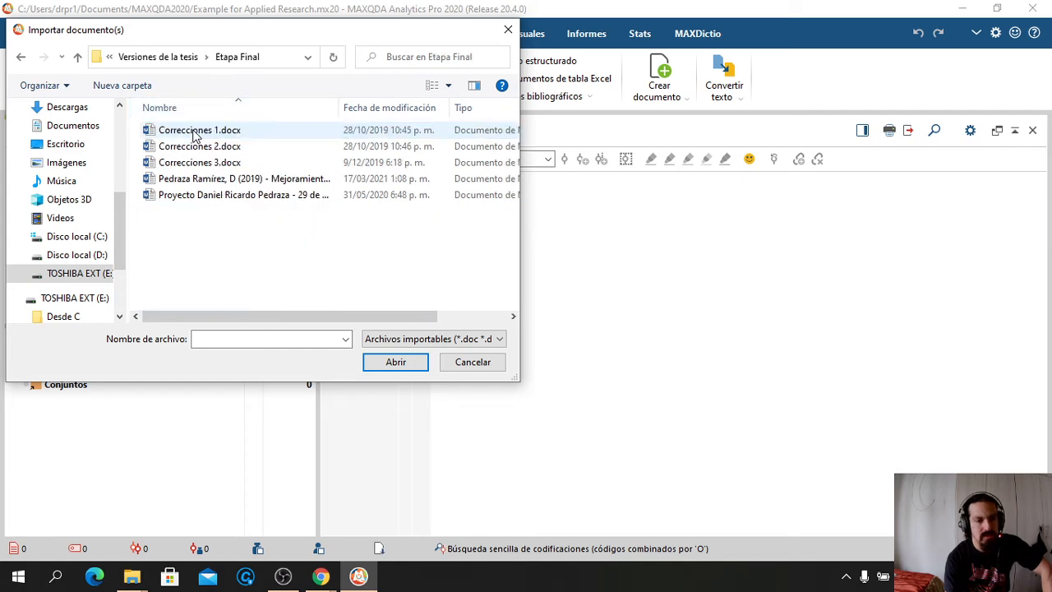
pyautogui.click(222, 181)
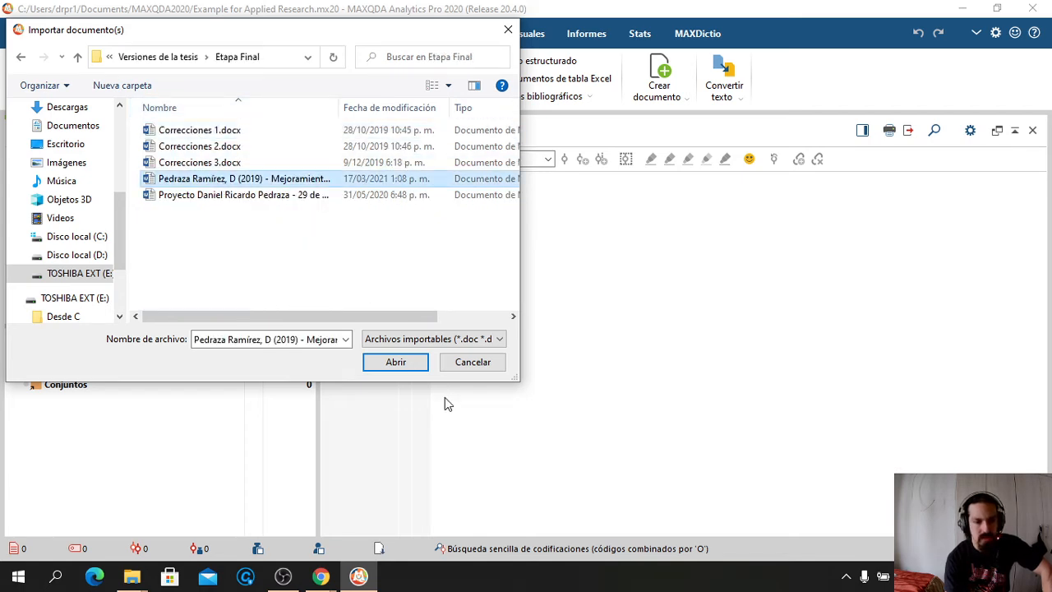
pyautogui.click(400, 362)
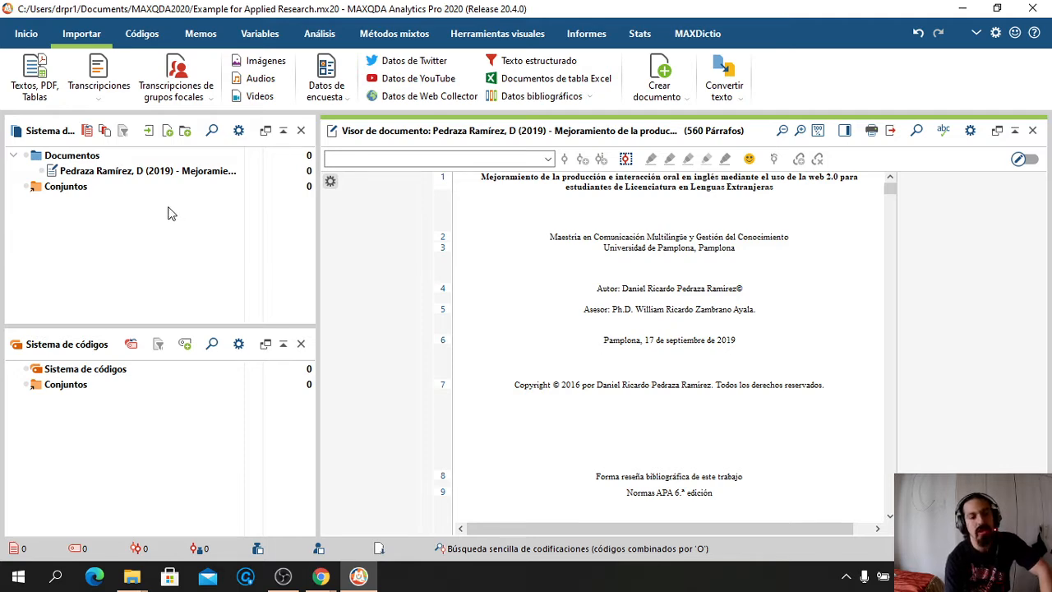
# In Referencias, select the 2013 E-Learning 3.0, 2013 video recordings, 2011 blended learning, 2009 E-Learning and 2015 learning technologies PDFs
pyautogui.moveTo(143, 585)
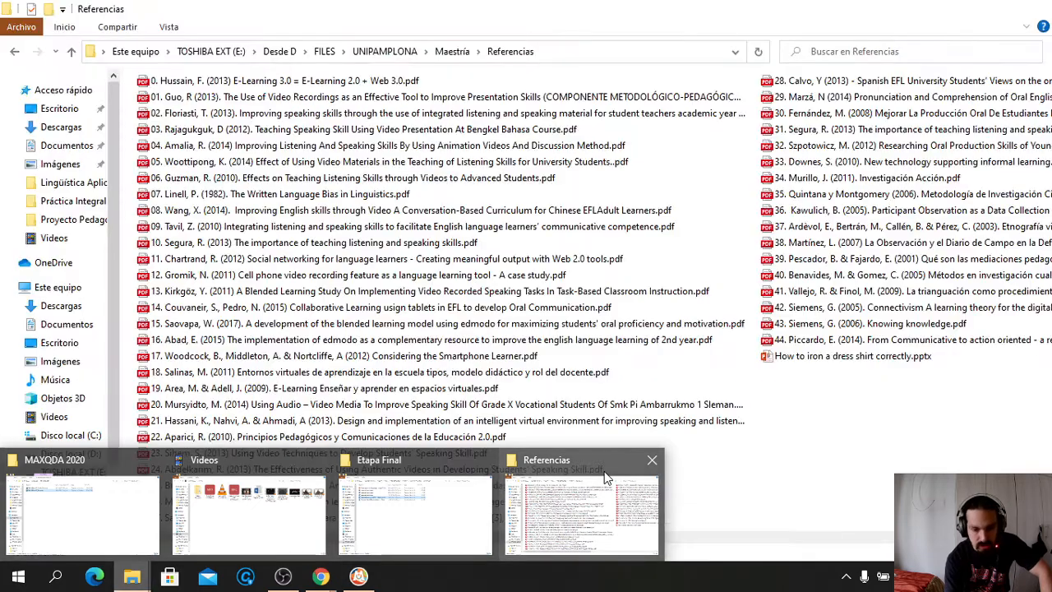
pyautogui.click(604, 473)
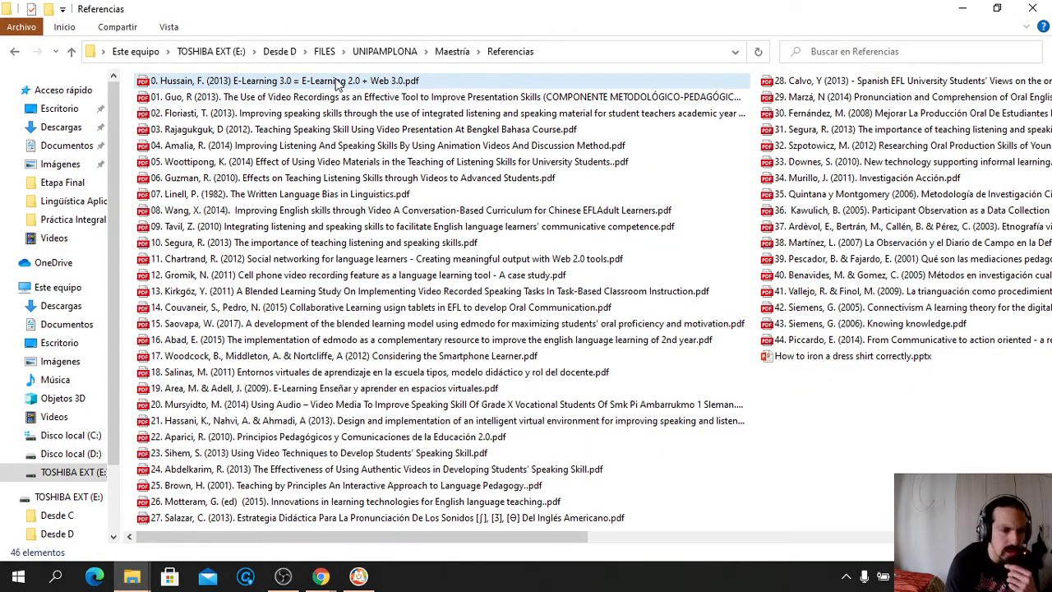
pyautogui.click(337, 82)
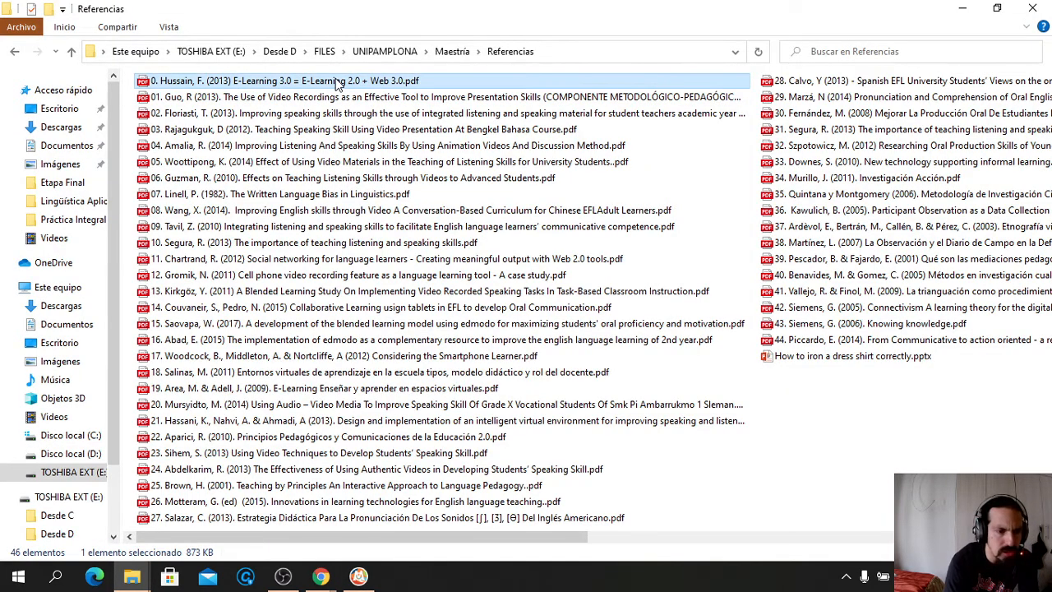
pyautogui.keyDown('ctrl'); pyautogui.click(289, 99); pyautogui.keyUp('ctrl')
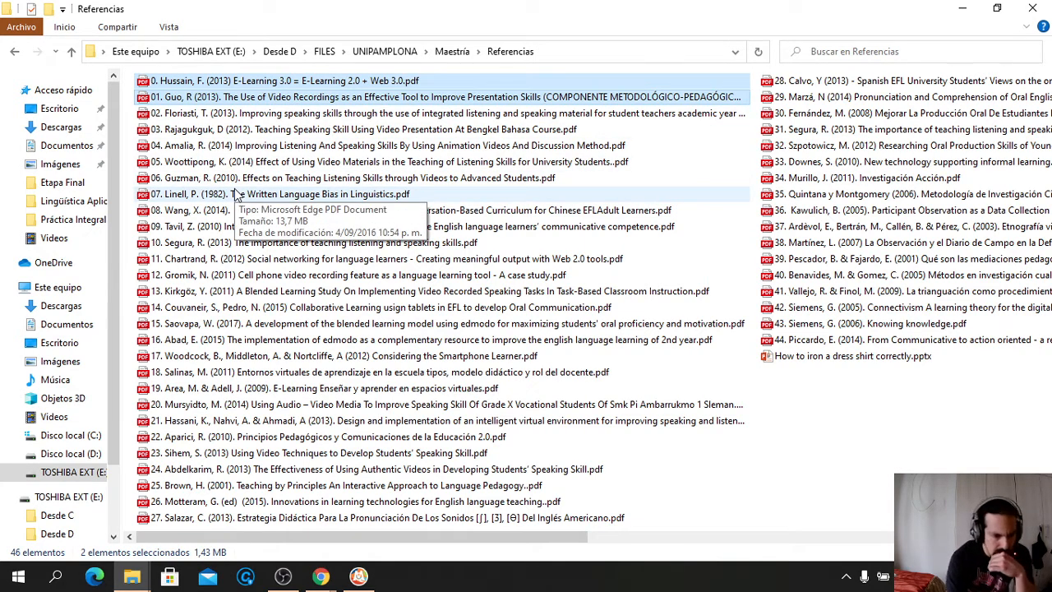
pyautogui.keyDown('ctrl'); pyautogui.click(210, 296); pyautogui.keyUp('ctrl')
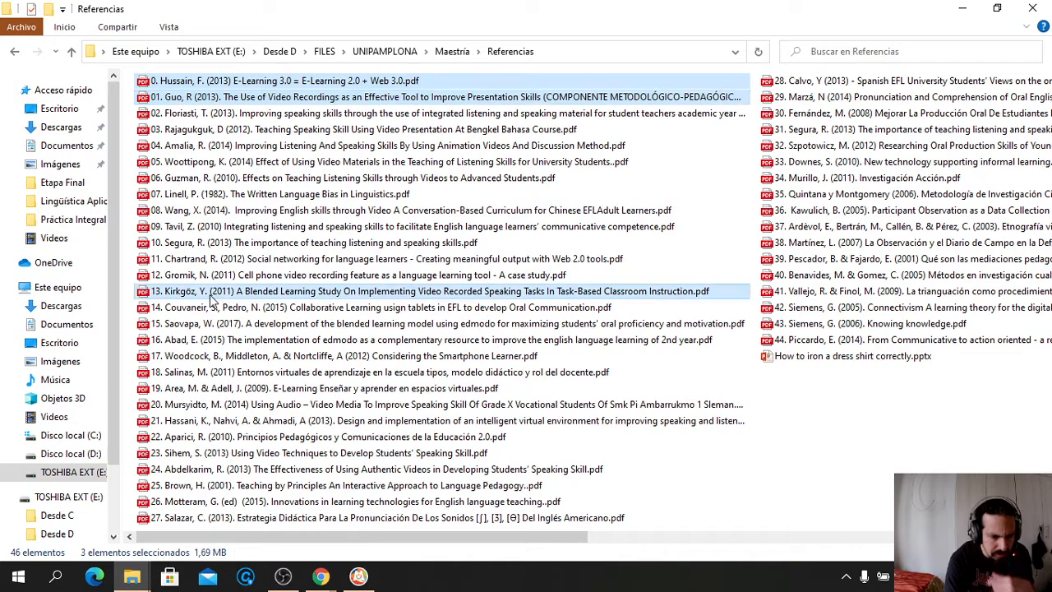
pyautogui.keyDown('ctrl'); pyautogui.click(218, 391); pyautogui.keyUp('ctrl')
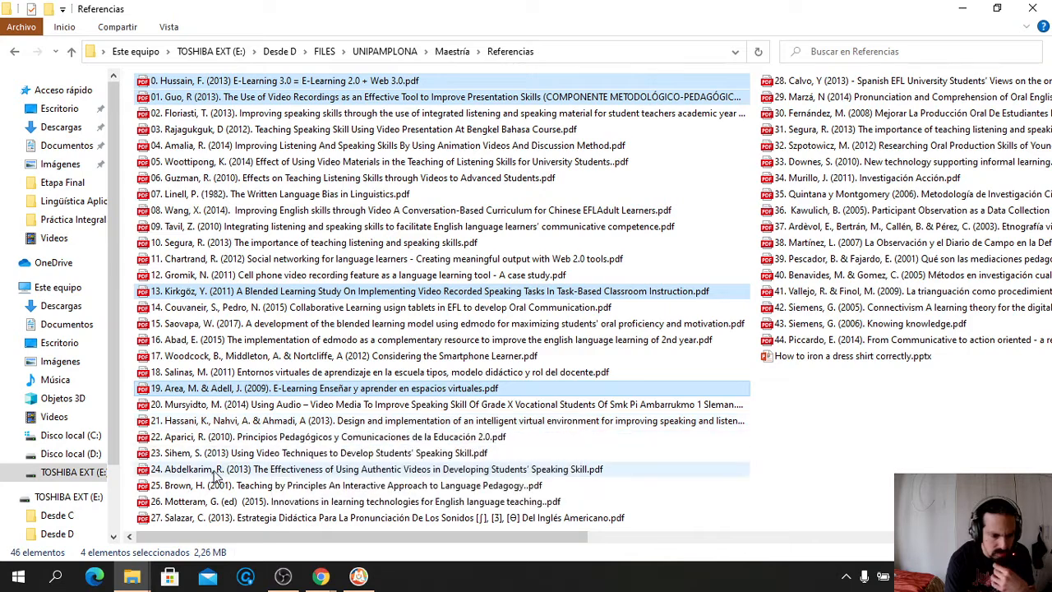
pyautogui.keyDown('ctrl'); pyautogui.click(277, 506); pyautogui.keyUp('ctrl')
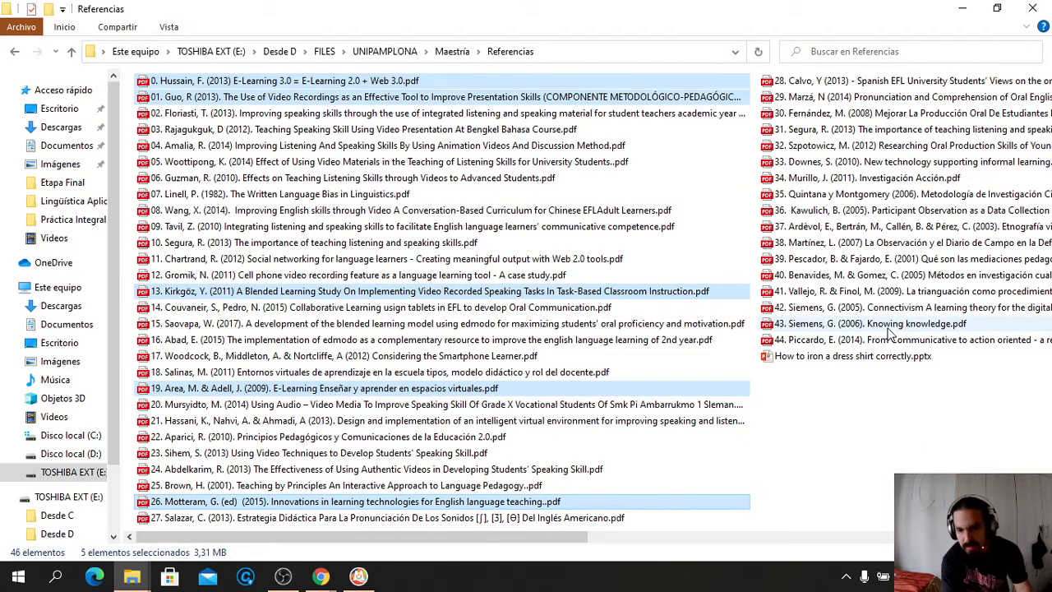
# Add the Knowing knowledge, Connectivism and informal learning PDFs, then drag all eight toward MAXQDA
pyautogui.hscroll(3, 891, 333)
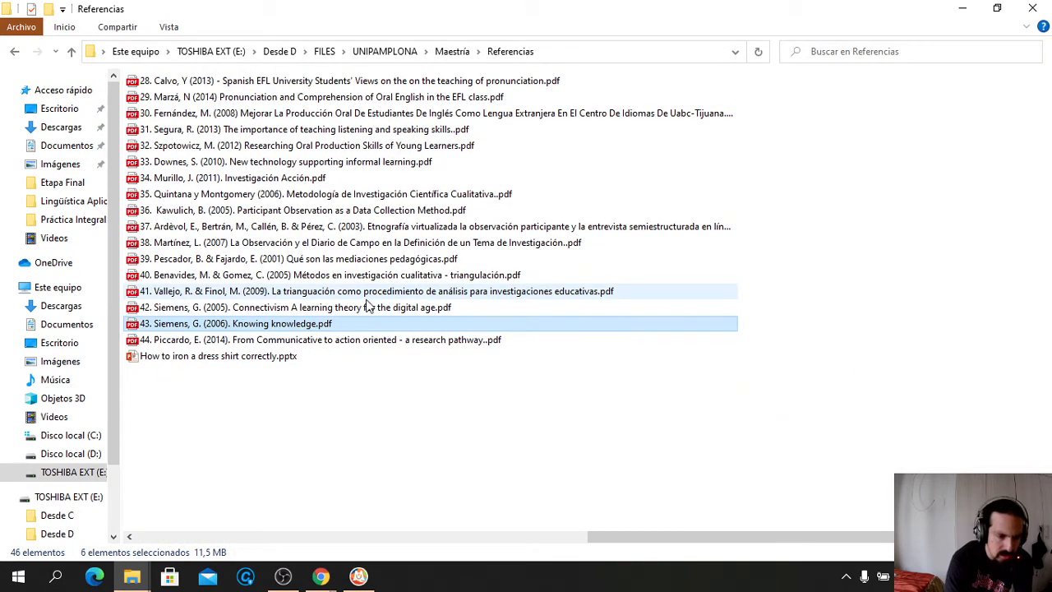
pyautogui.keyDown('ctrl'); pyautogui.click(349, 309); pyautogui.keyUp('ctrl')
pyautogui.keyDown('ctrl'); pyautogui.click(305, 309); pyautogui.keyUp('ctrl')
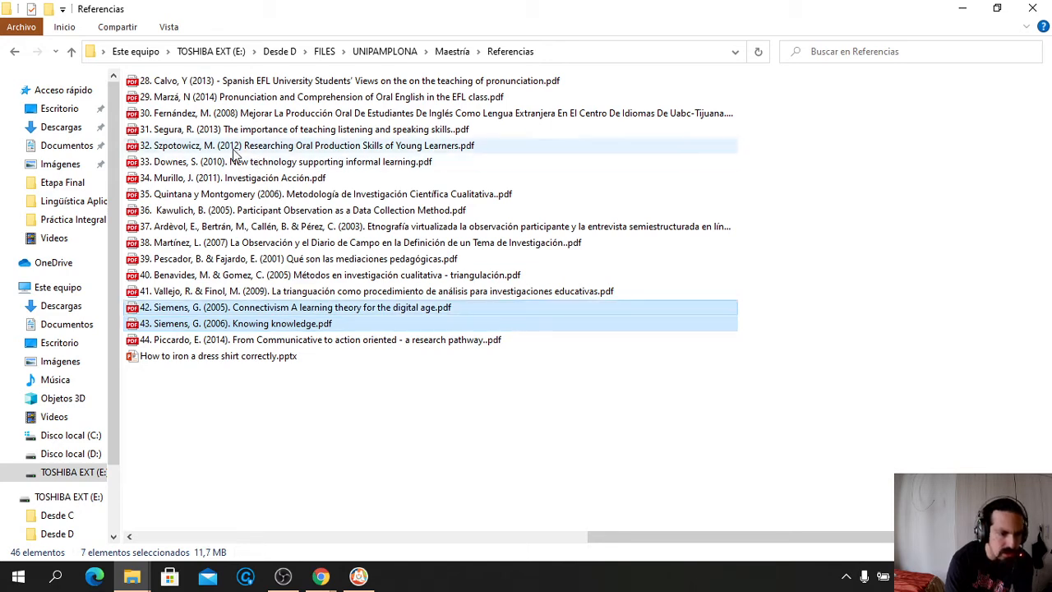
pyautogui.keyDown('ctrl'); pyautogui.click(209, 165); pyautogui.keyUp('ctrl')
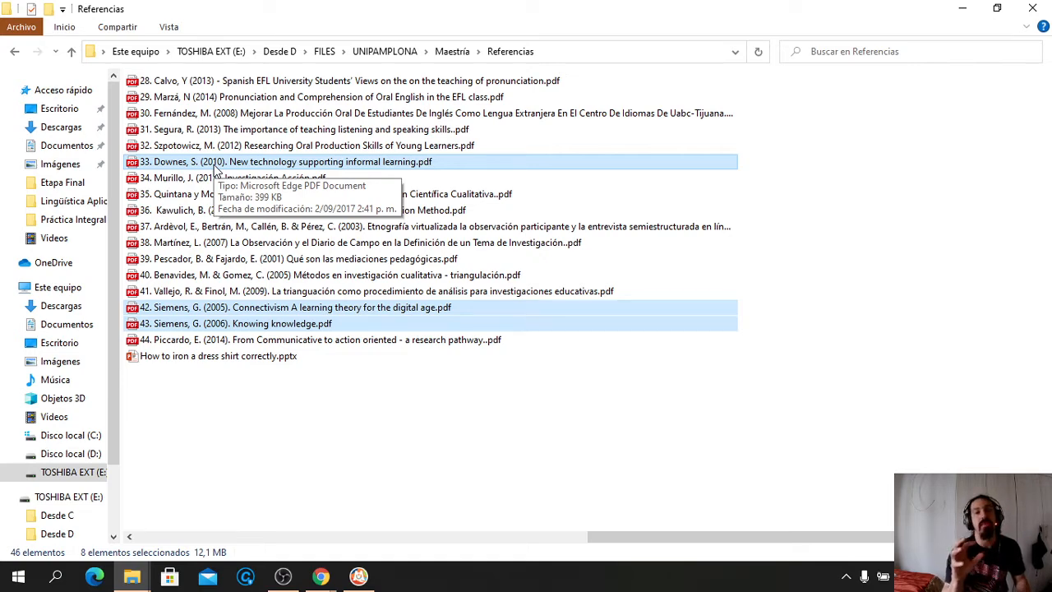
pyautogui.moveTo(217, 169); pyautogui.dragTo(187, 203)
# Drop the PDFs into MAXQDA and confirm importing the oversized Siemens (2006) Knowing knowledge PDF
pyautogui.hotkey('alt', 'Tab')
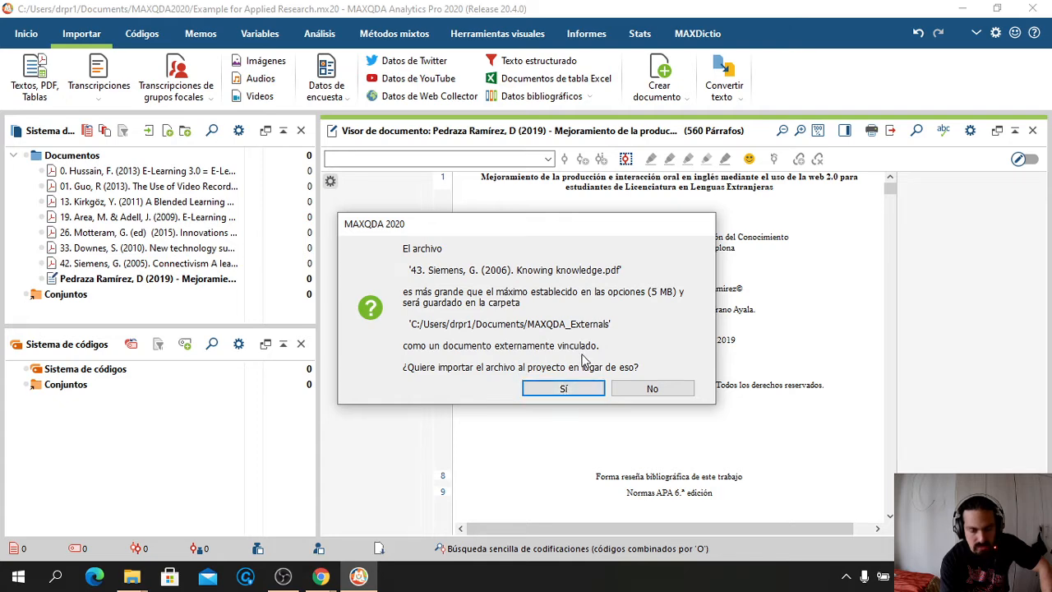
pyautogui.click(563, 389)
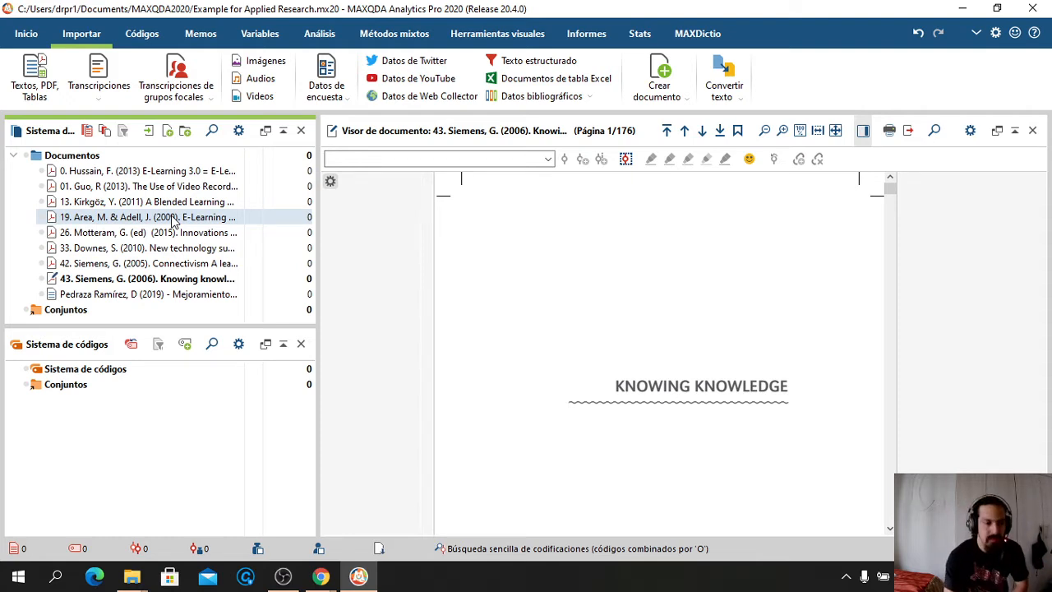
# Cancel the accidental rename and open the Pedraza Ramírez 2019 thesis in the document viewer
pyautogui.click(172, 294)
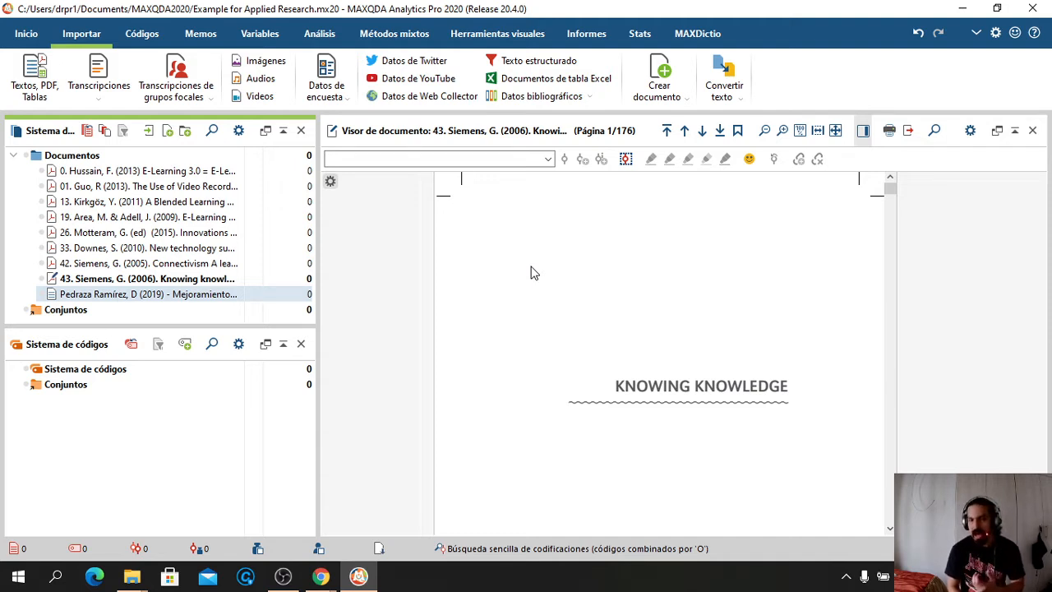
pyautogui.click(195, 294)
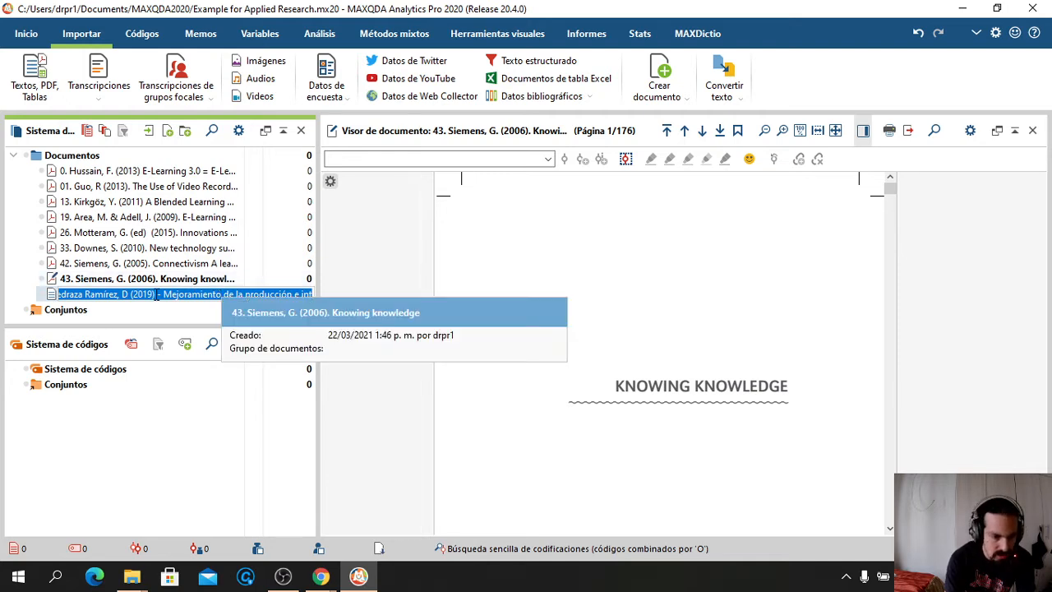
pyautogui.click(158, 284)
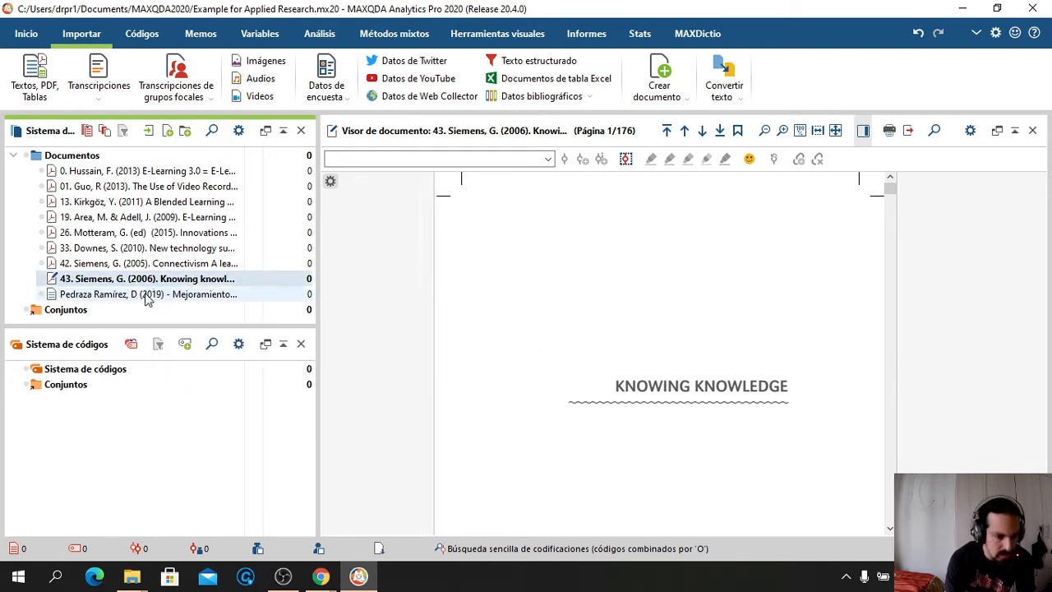
pyautogui.click(145, 294)
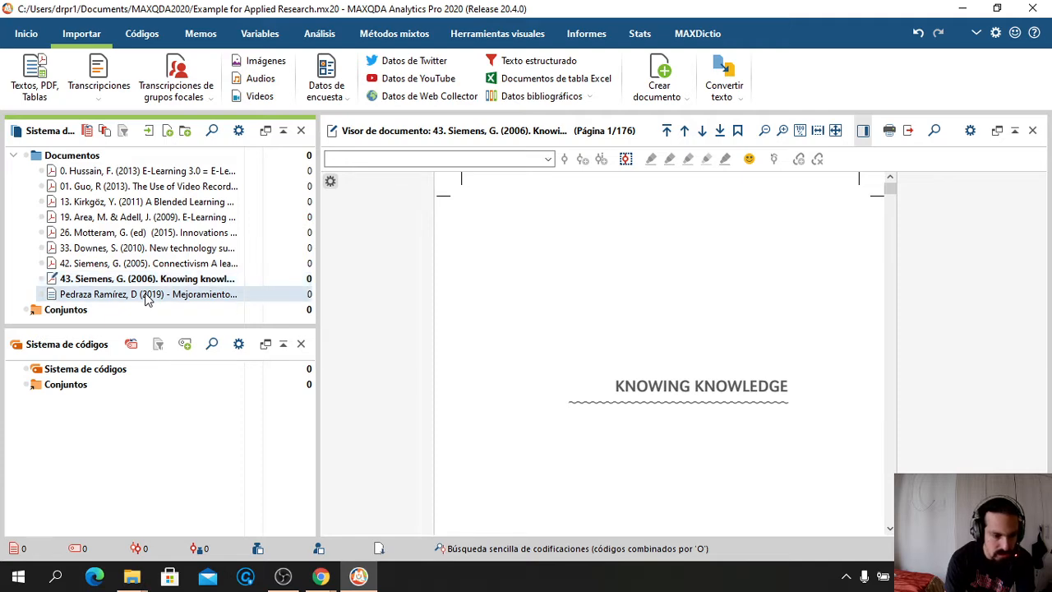
pyautogui.doubleClick(145, 296)
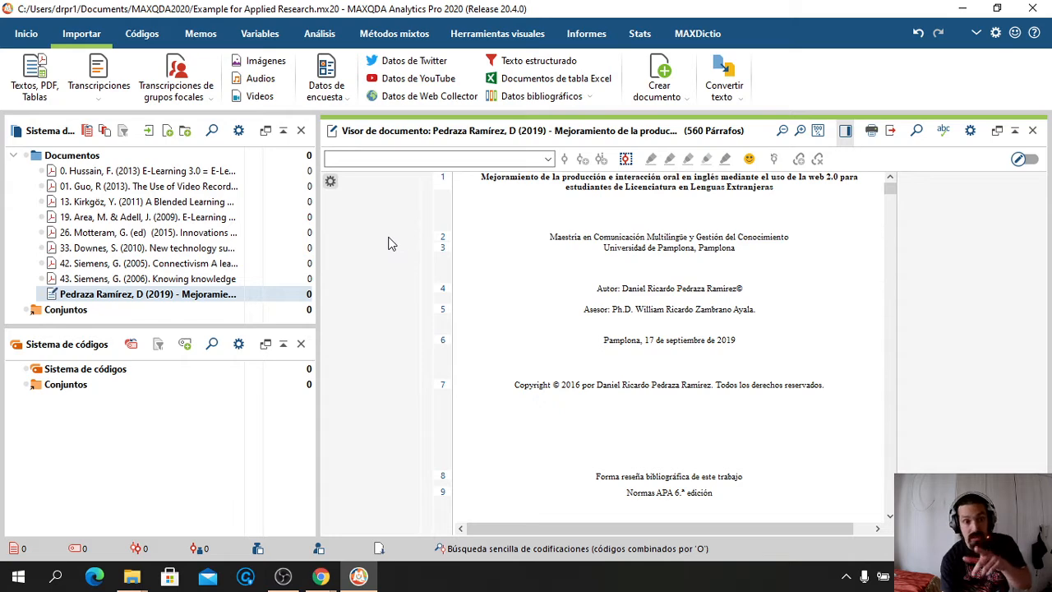
# Preview the Hussain E-Learning 3.0 PDF, then reopen the thesis and scroll to its research questions
pyautogui.click(174, 176)
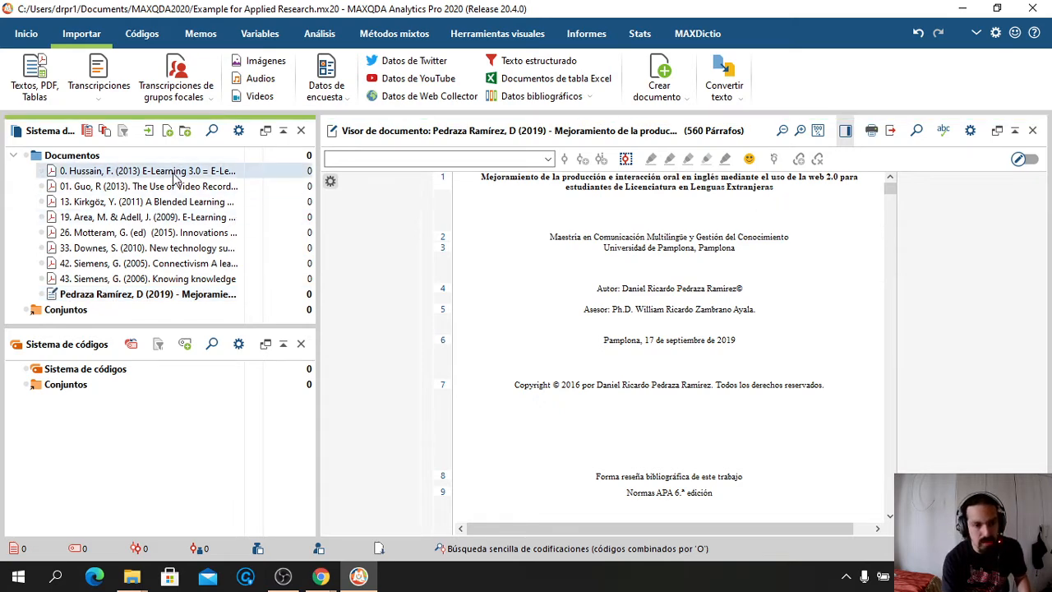
pyautogui.doubleClick(174, 175)
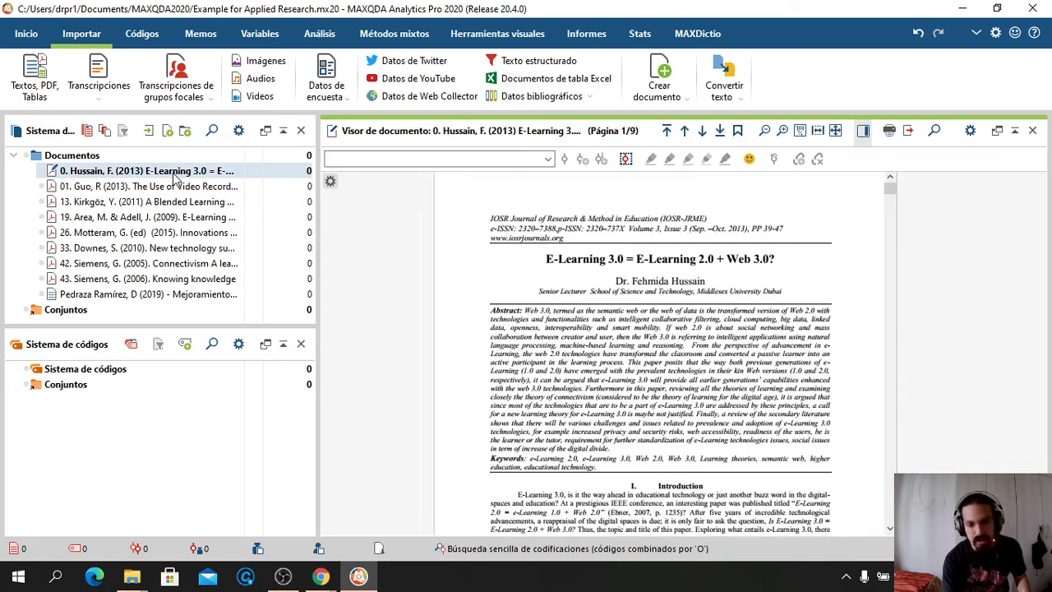
pyautogui.doubleClick(93, 298)
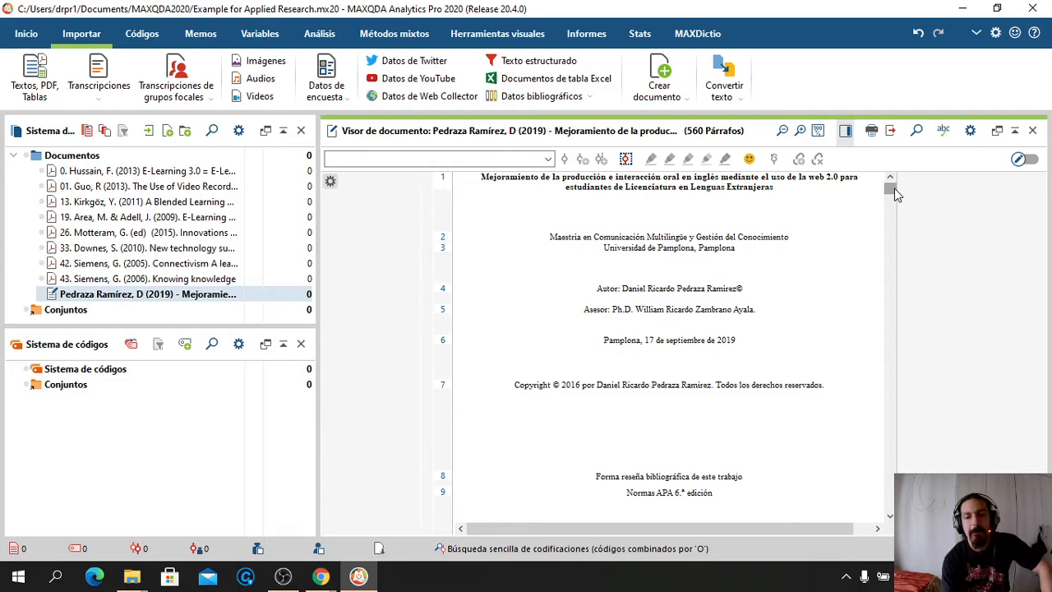
pyautogui.moveTo(894, 188); pyautogui.dragTo(893, 252)
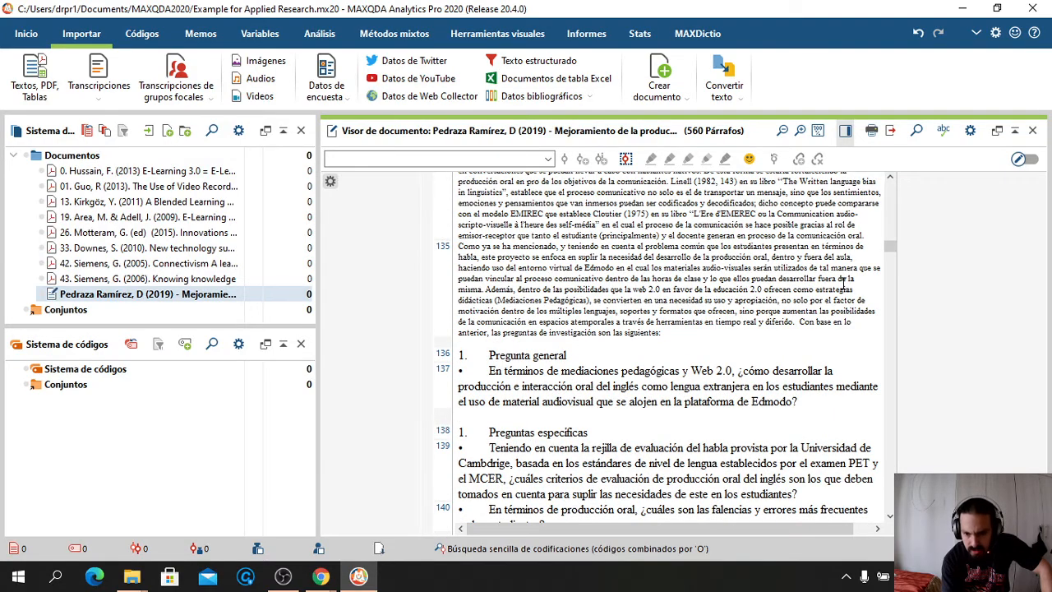
pyautogui.scroll(-3, 842, 283)
# Scroll the thesis down to the Objetivos heading and start a new code in the Code System
pyautogui.scroll(-1, 842, 283)
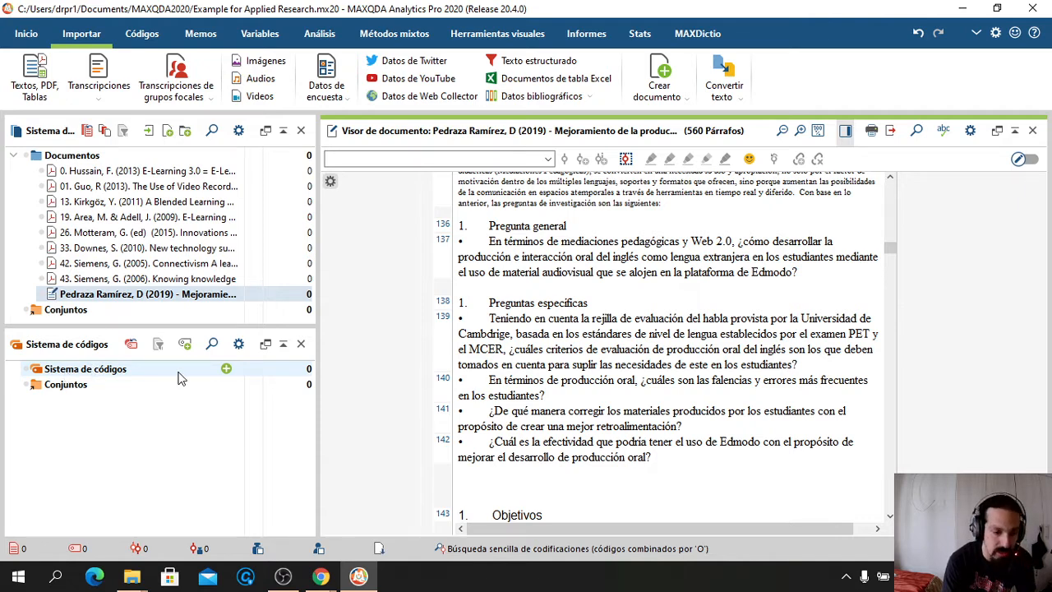
pyautogui.click(227, 370)
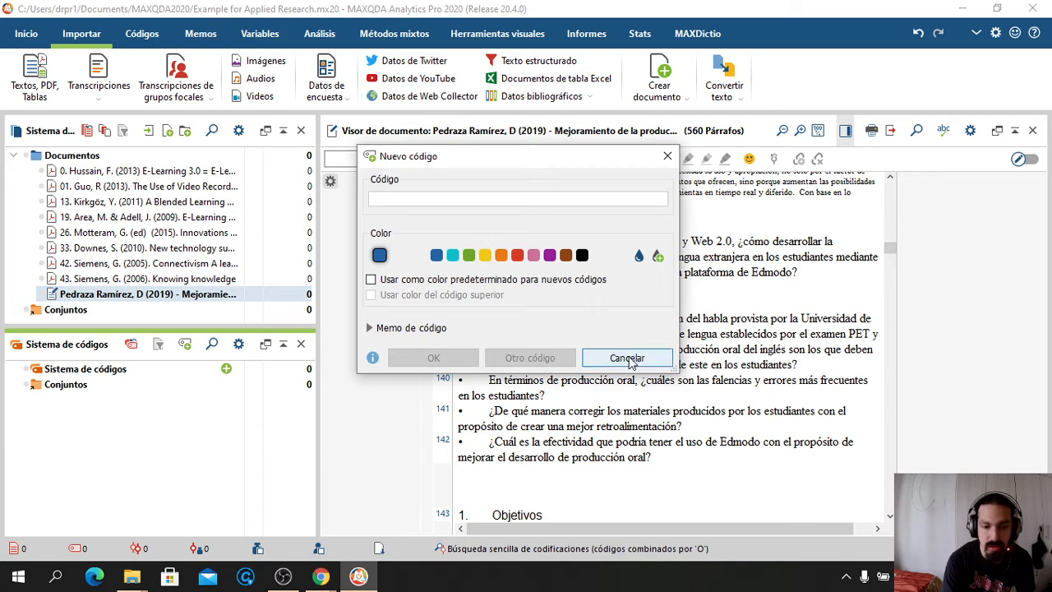
# Create the purple code 'Oral Production effectivness based on Audiovisual material'
pyautogui.click(629, 359)
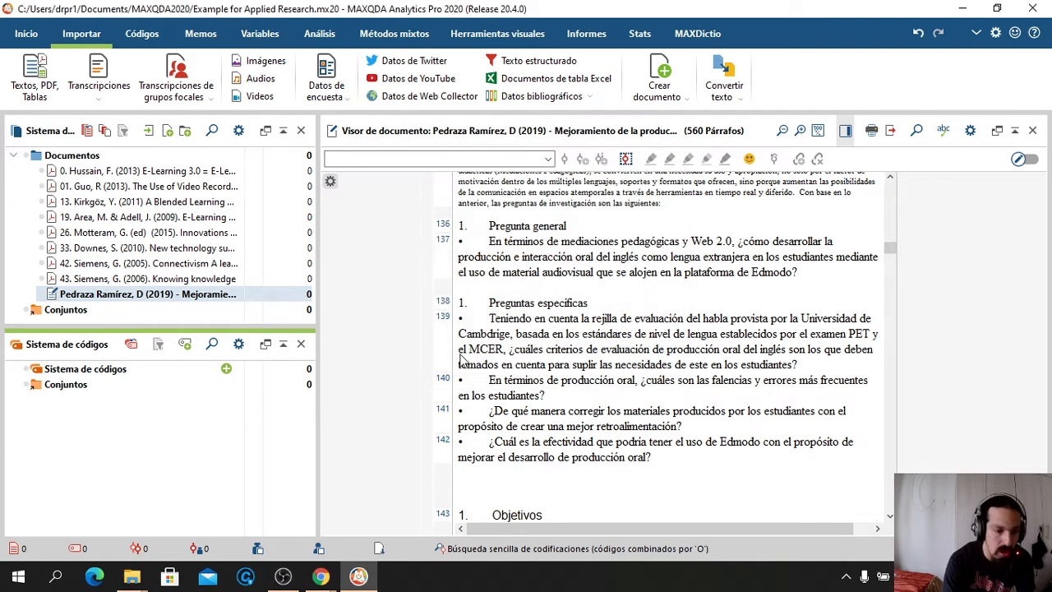
pyautogui.click(185, 345)
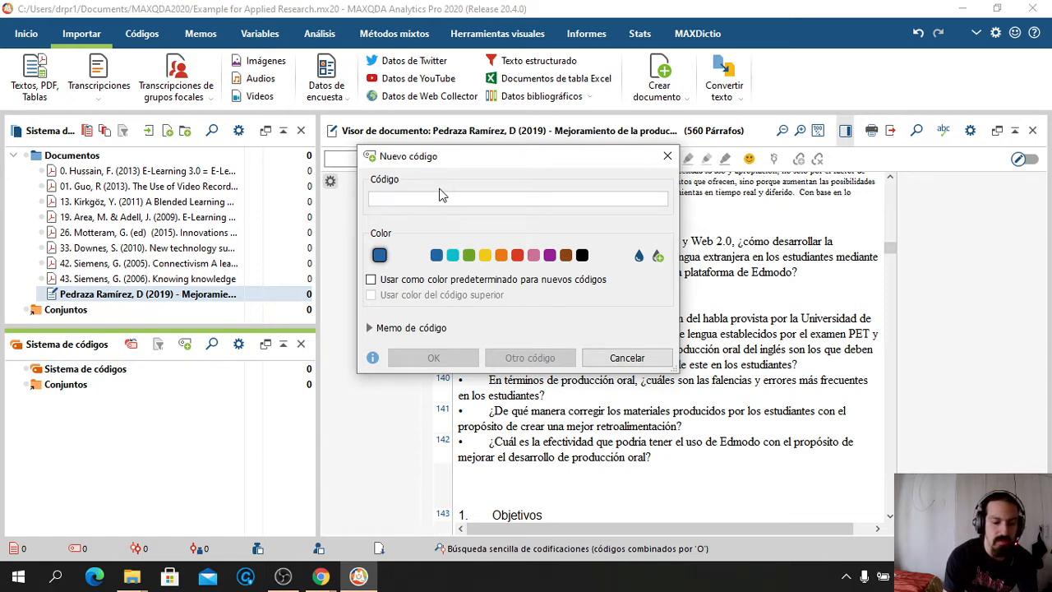
pyautogui.write('Oral')
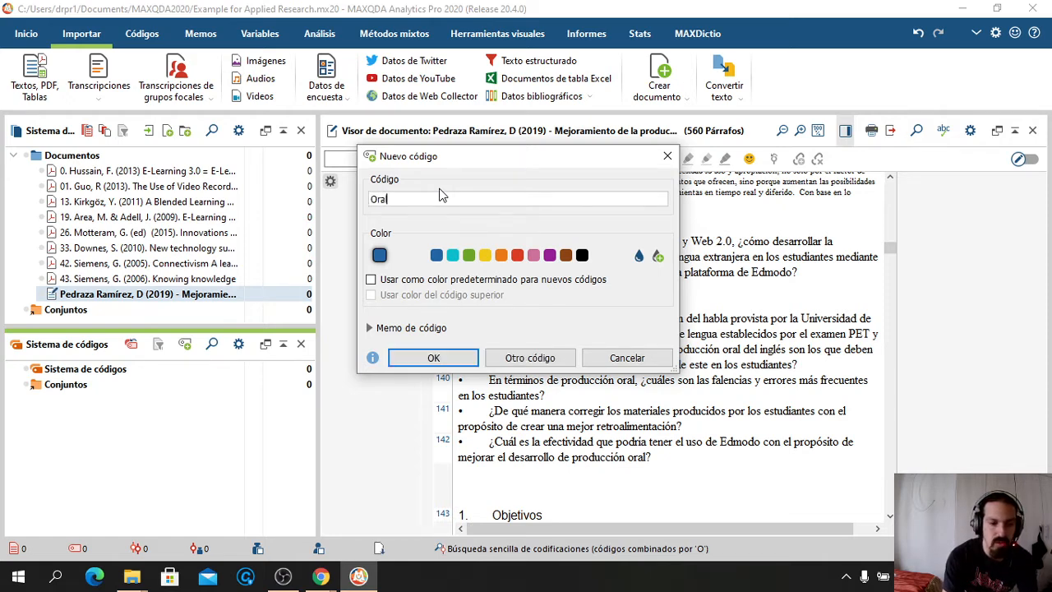
pyautogui.write(' Productio')
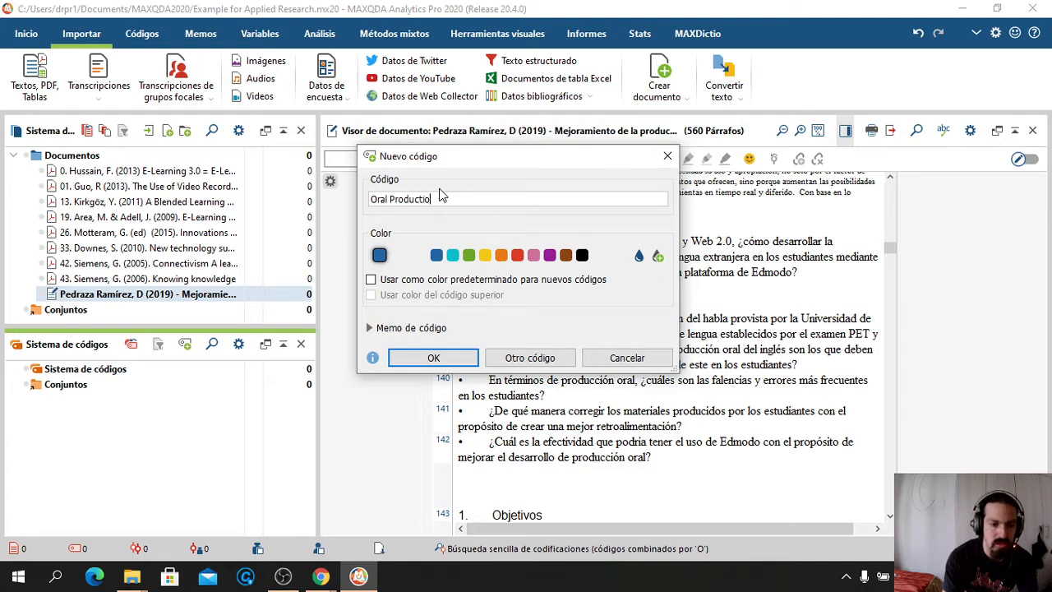
pyautogui.write('n Effe')
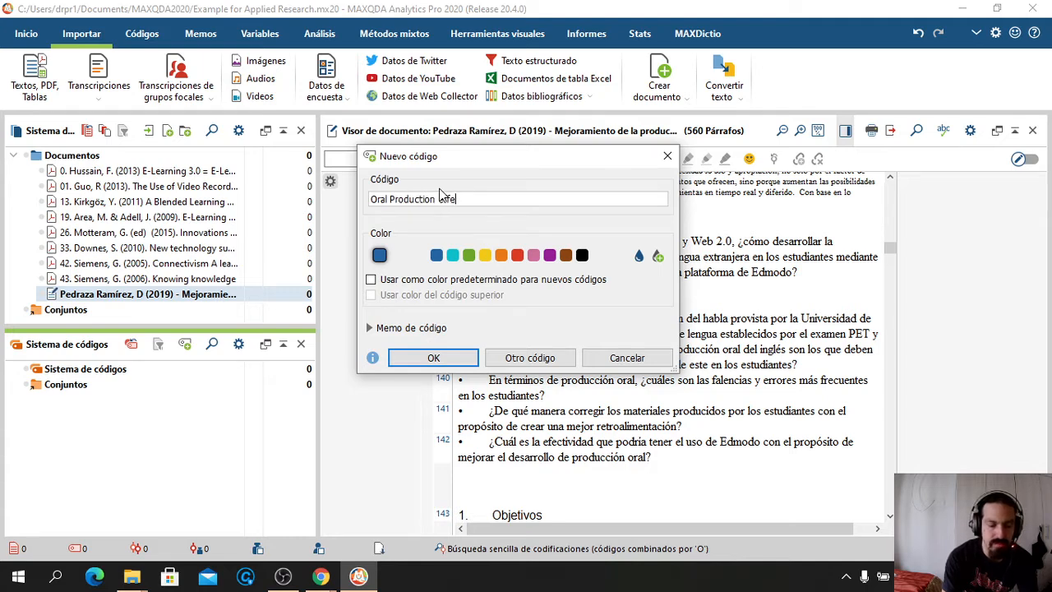
pyautogui.write('ctivne')
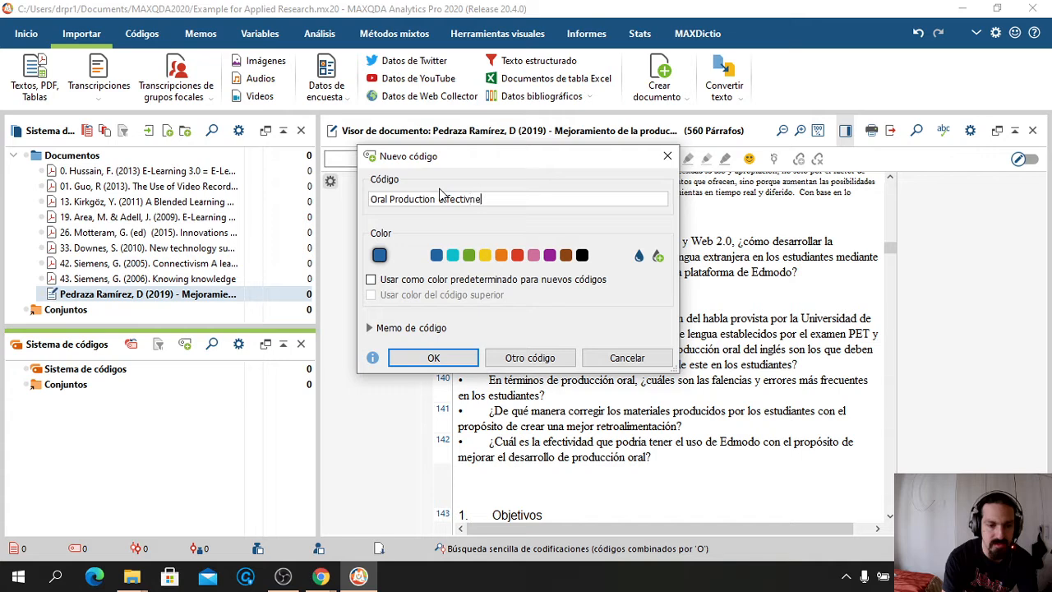
pyautogui.write('ss based p')
pyautogui.press('BackSpace')
pyautogui.write('on')
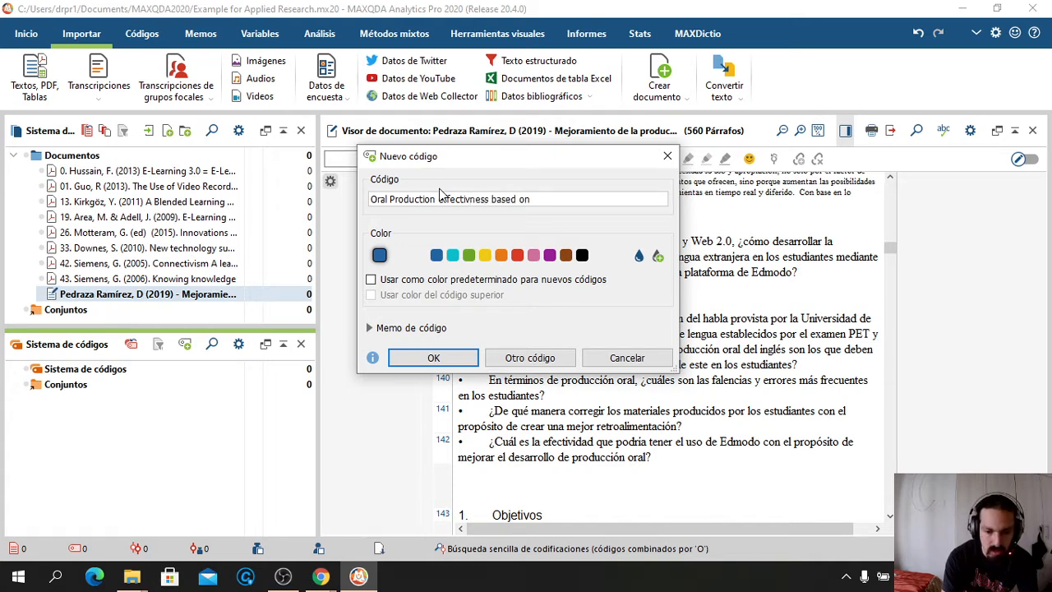
pyautogui.write(' Ad')
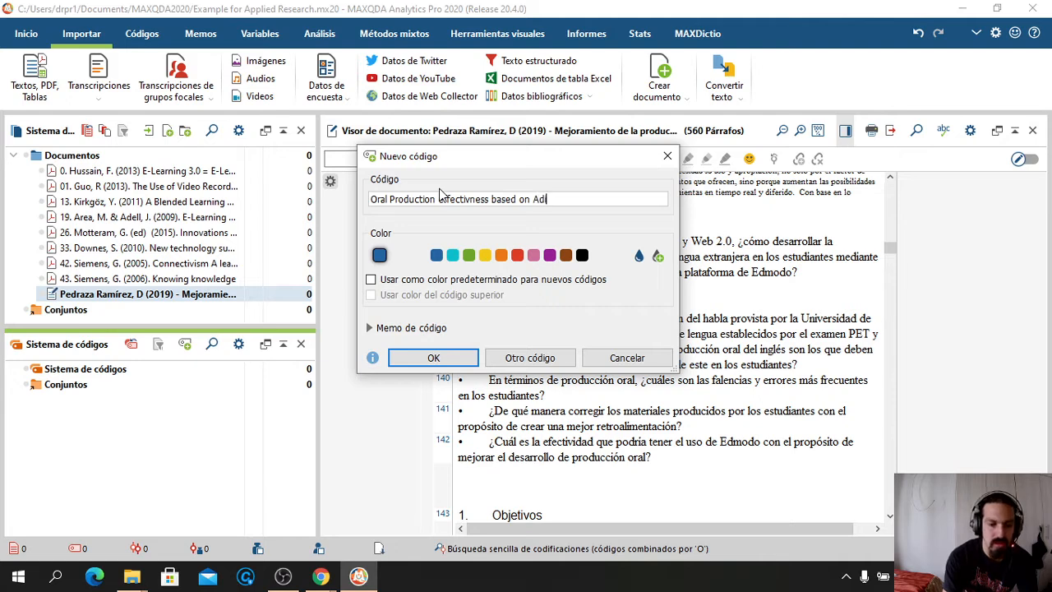
pyautogui.press('BackSpace')
pyautogui.write('ut')
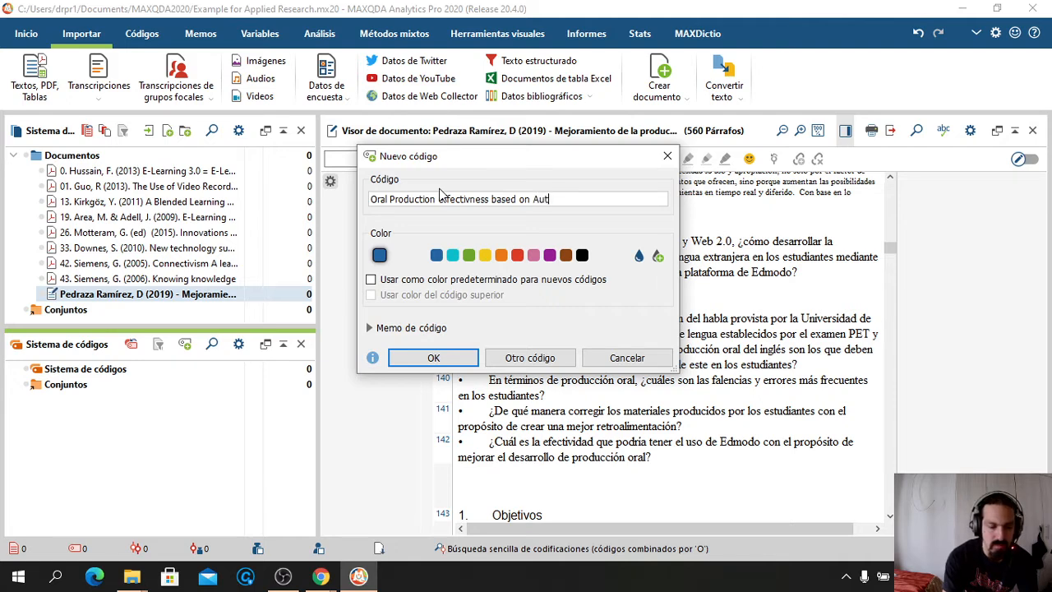
pyautogui.press('BackSpace')
pyautogui.write('dio')
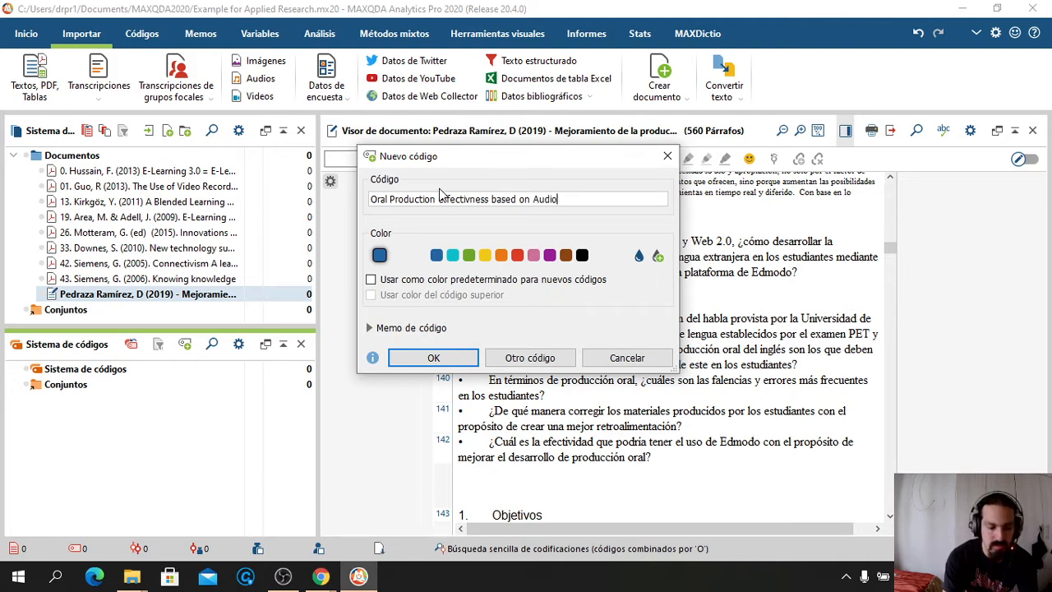
pyautogui.write('visual material')
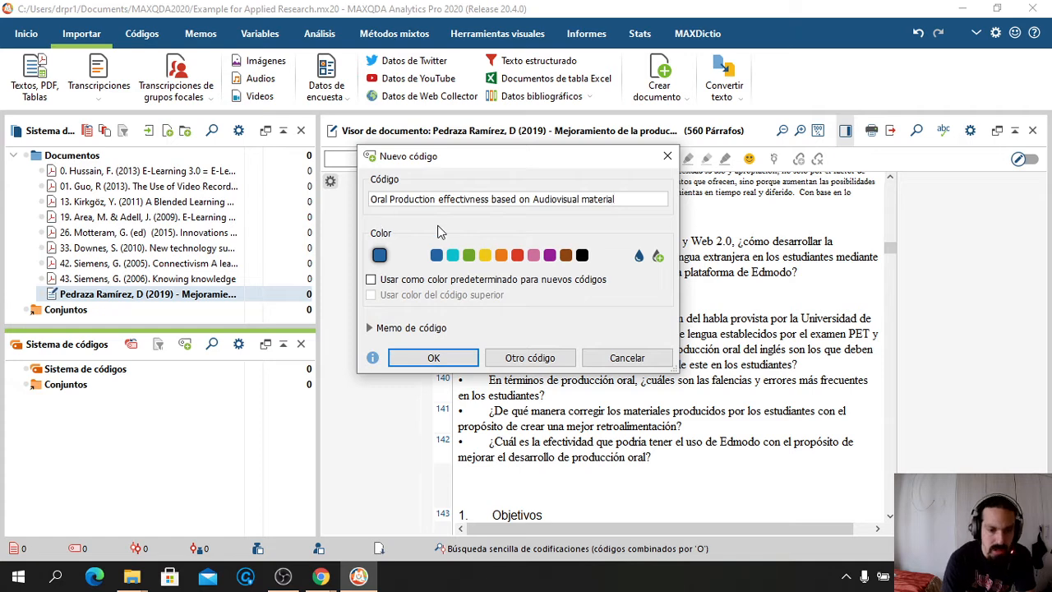
pyautogui.click(550, 256)
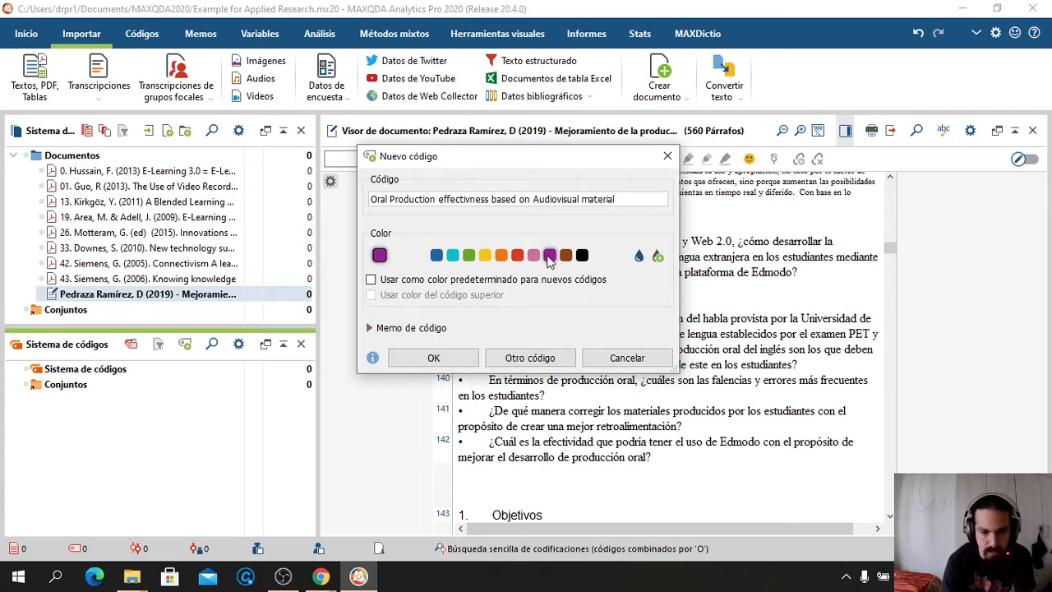
pyautogui.click(434, 357)
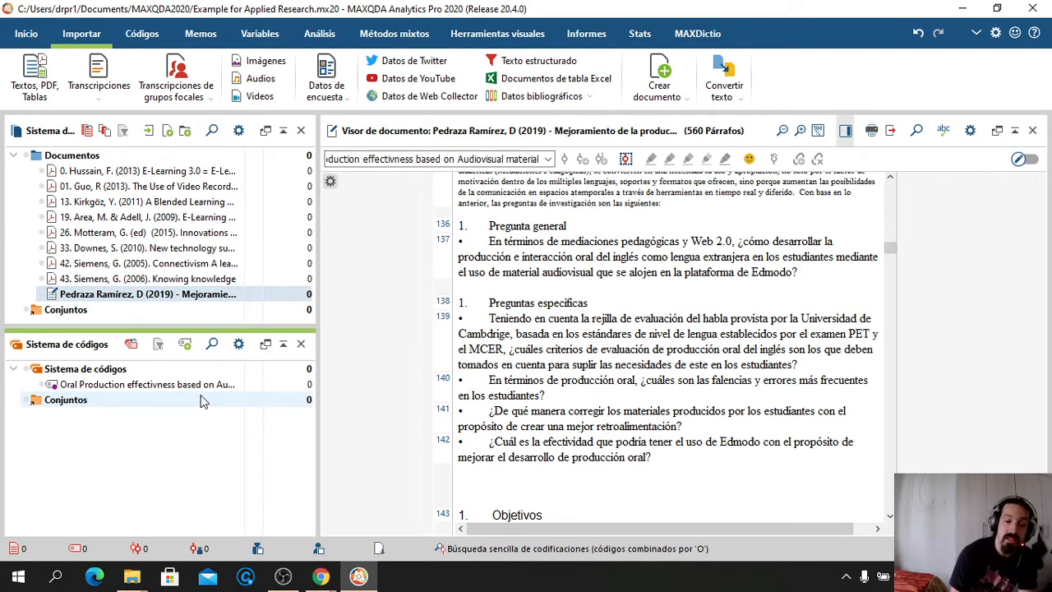
# Add a new code named 'Feedback'
pyautogui.click(185, 345)
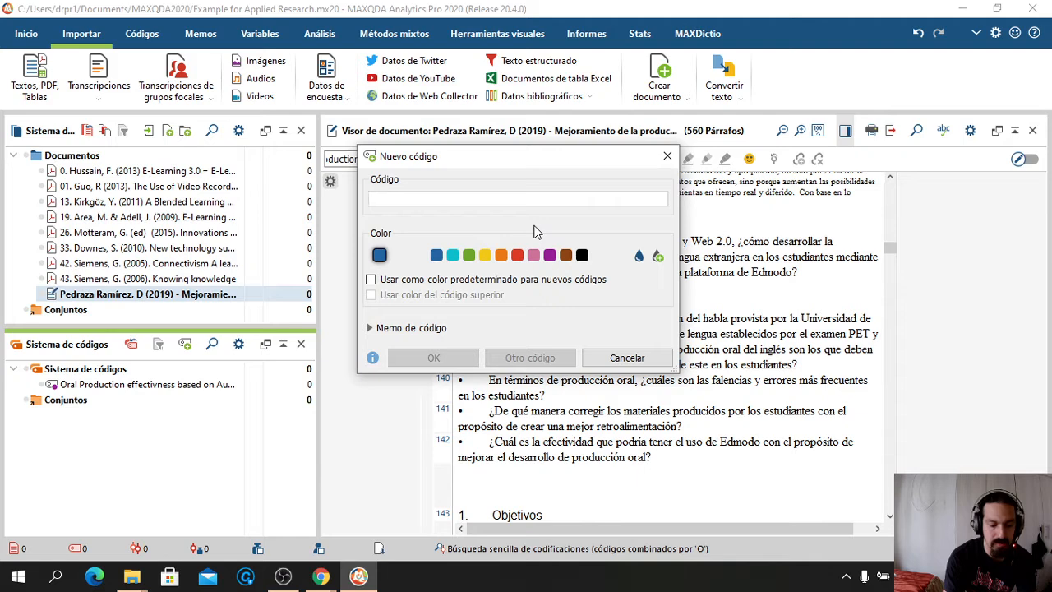
pyautogui.write('Feedback')
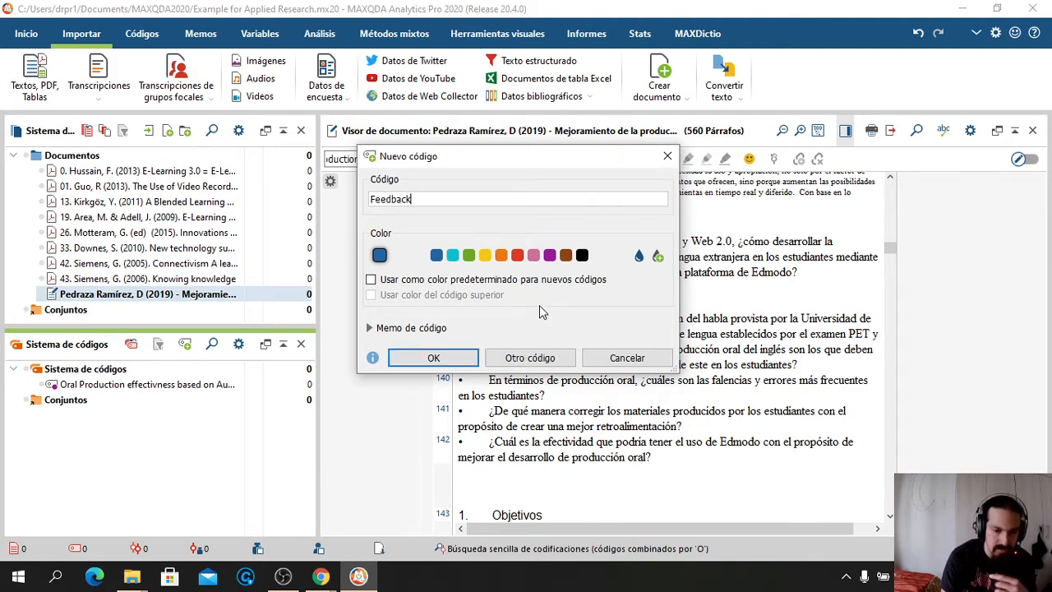
pyautogui.click(437, 360)
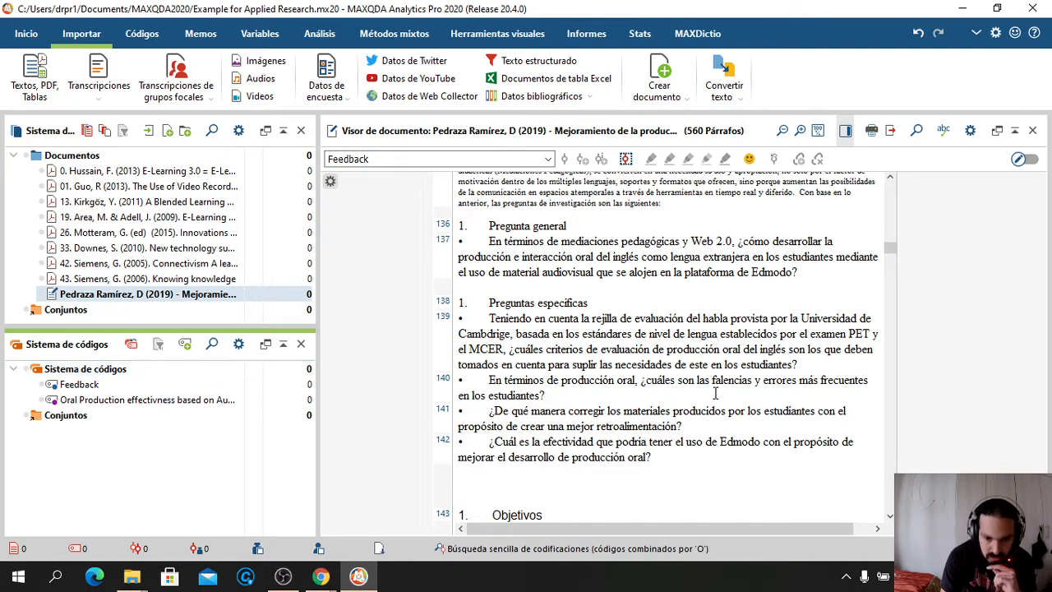
# Create the red code 'Common errors, mistakes, and weaknesses'
pyautogui.click(186, 345)
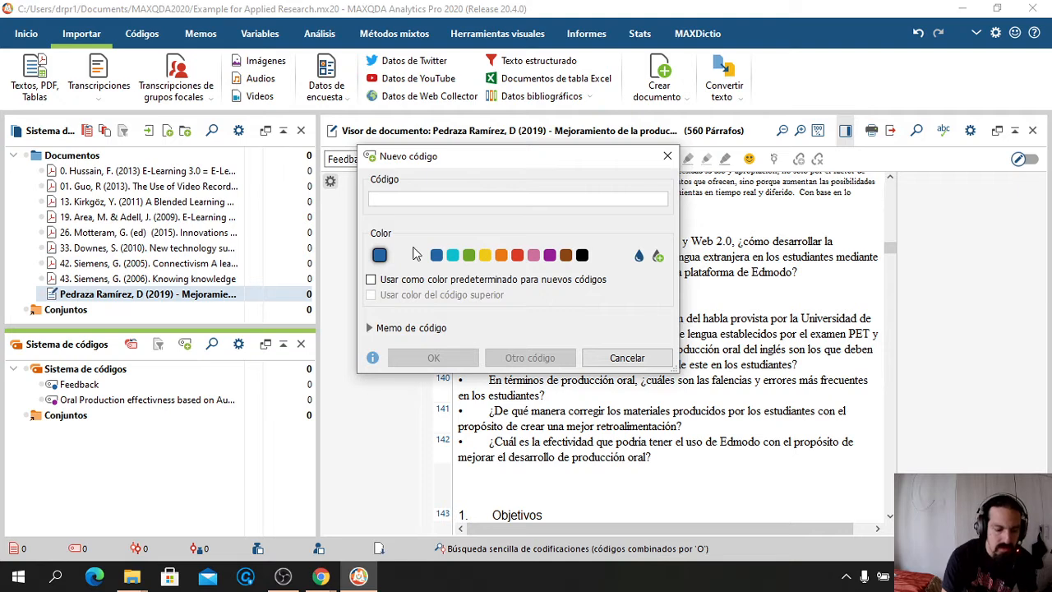
pyautogui.write('Coom')
pyautogui.press('BackSpace')
pyautogui.press('BackSpace')
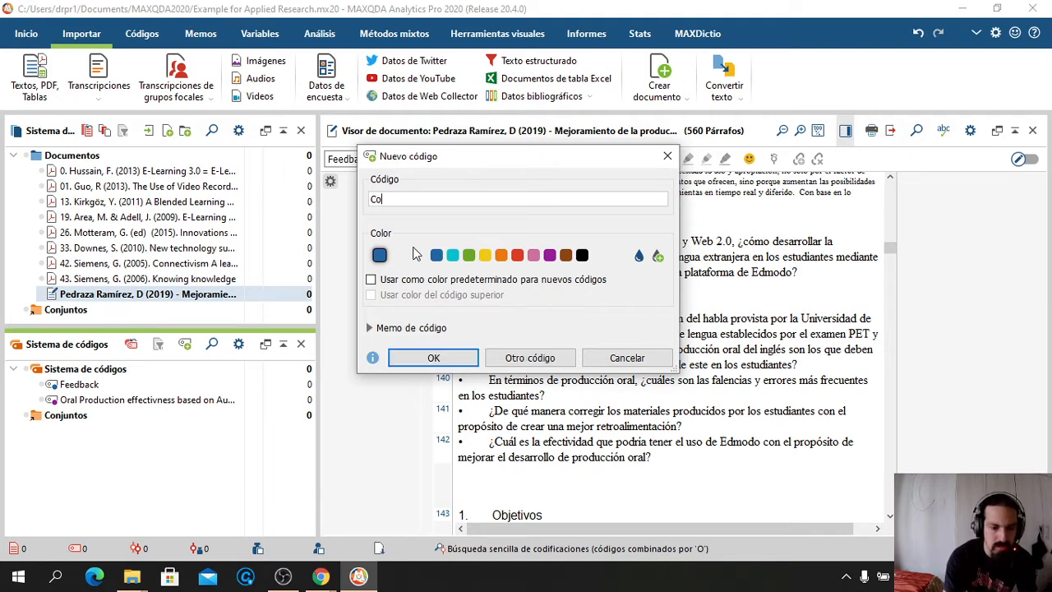
pyautogui.write('mmon errors')
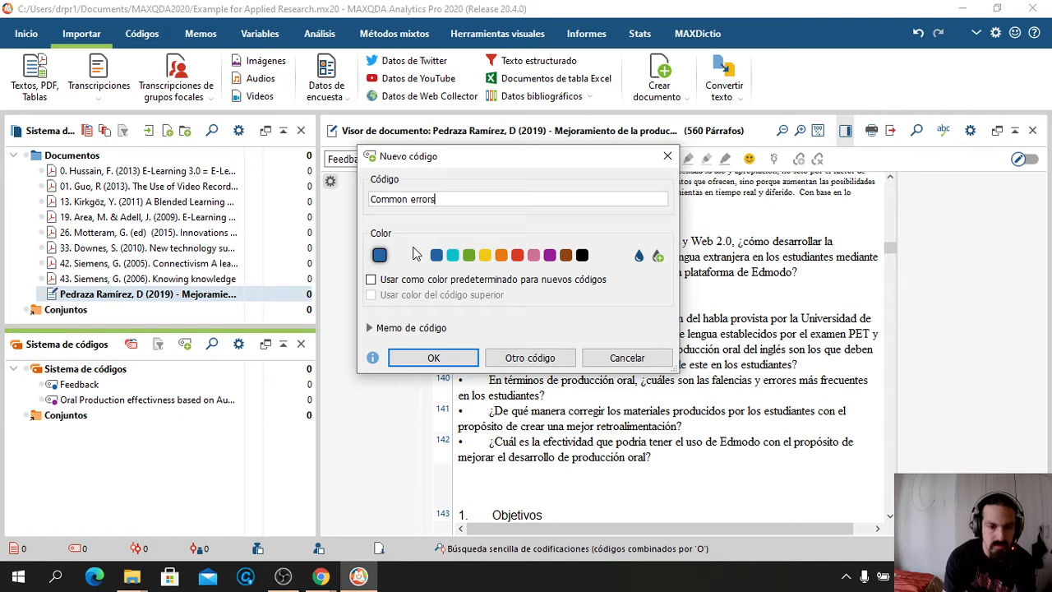
pyautogui.write(', mistakes and')
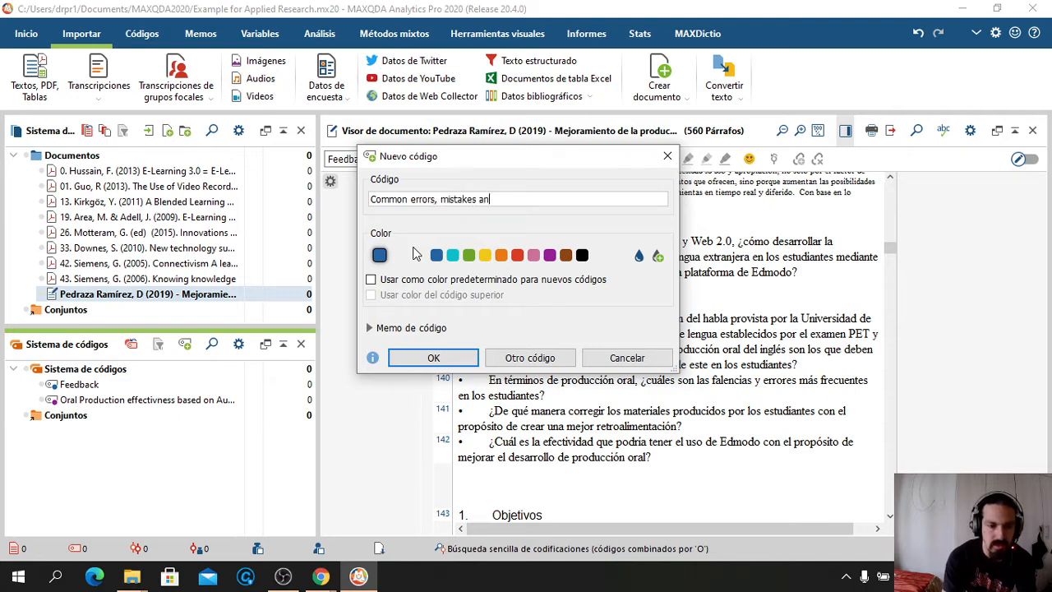
pyautogui.press('BackSpace')
pyautogui.press('BackSpace')
pyautogui.press('BackSpace')
pyautogui.press('BackSpace')
pyautogui.press('BackSpace')
pyautogui.write(', ')
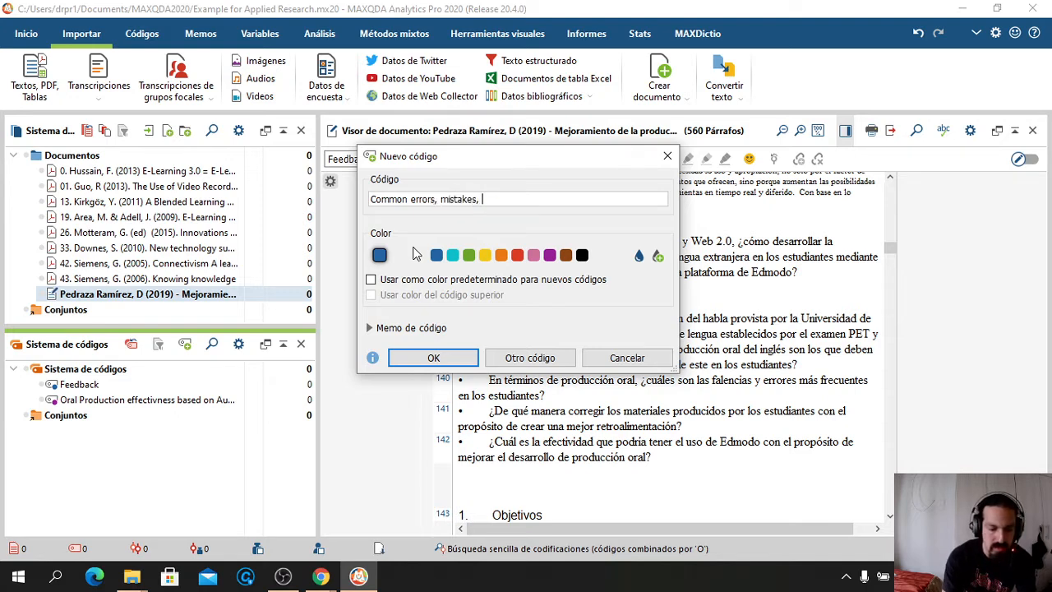
pyautogui.write('and weak')
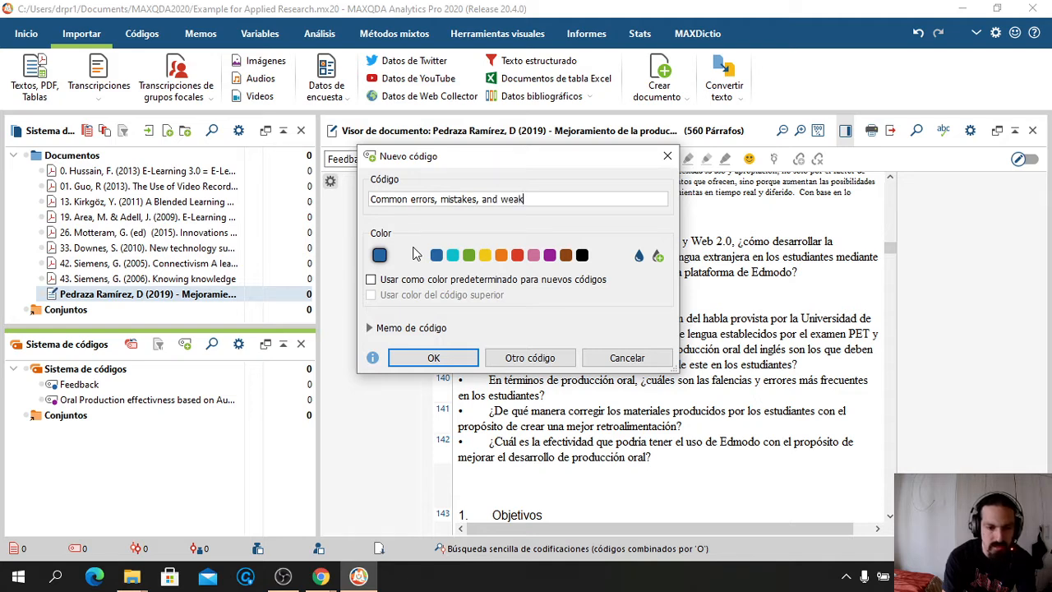
pyautogui.write('nesses')
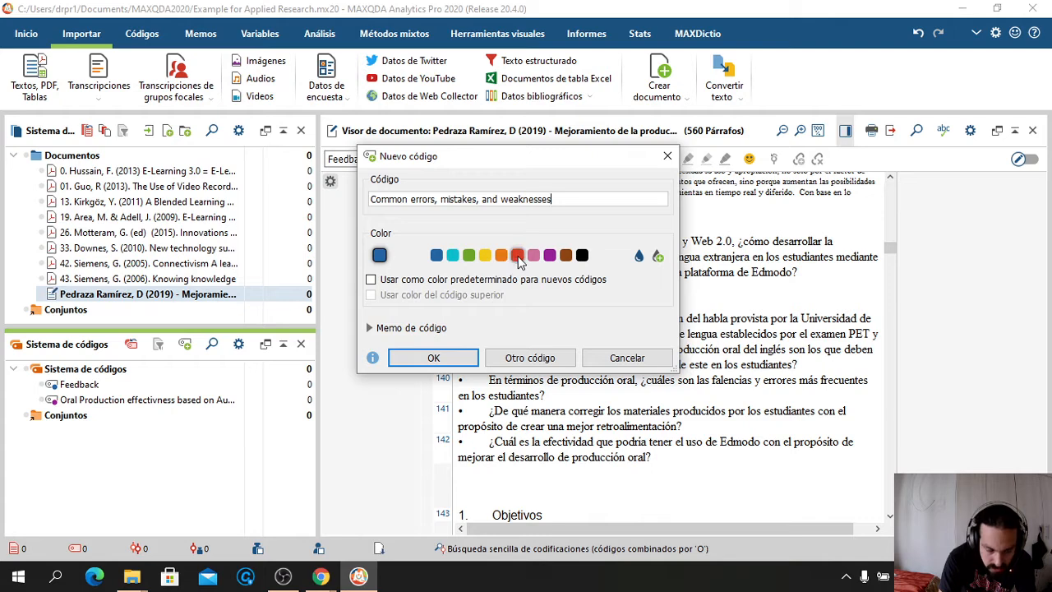
pyautogui.click(422, 358)
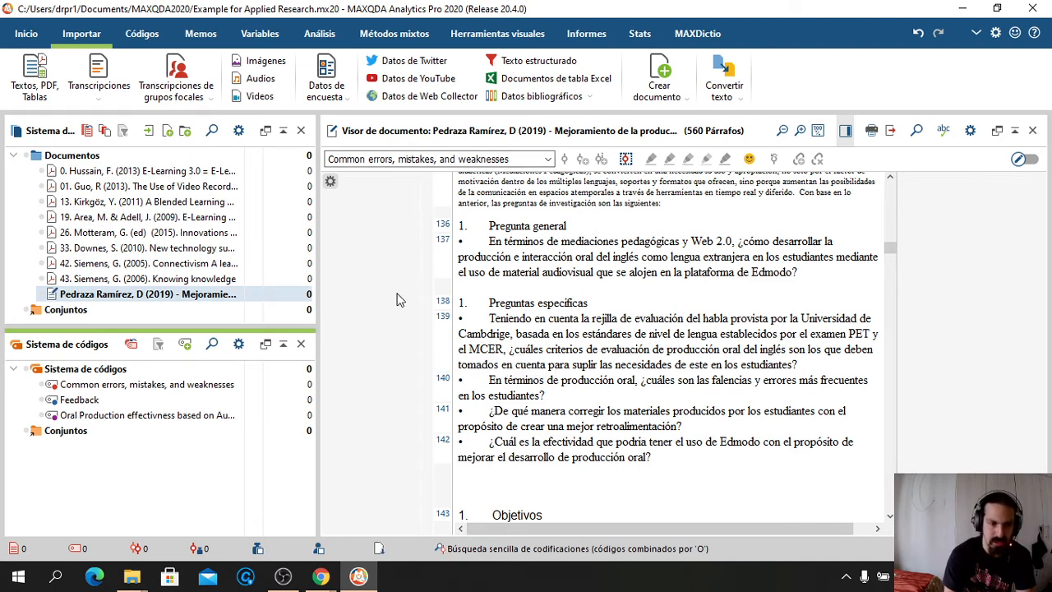
# Create a green code named 'Speaking Assessment Criteria'
pyautogui.click(184, 343)
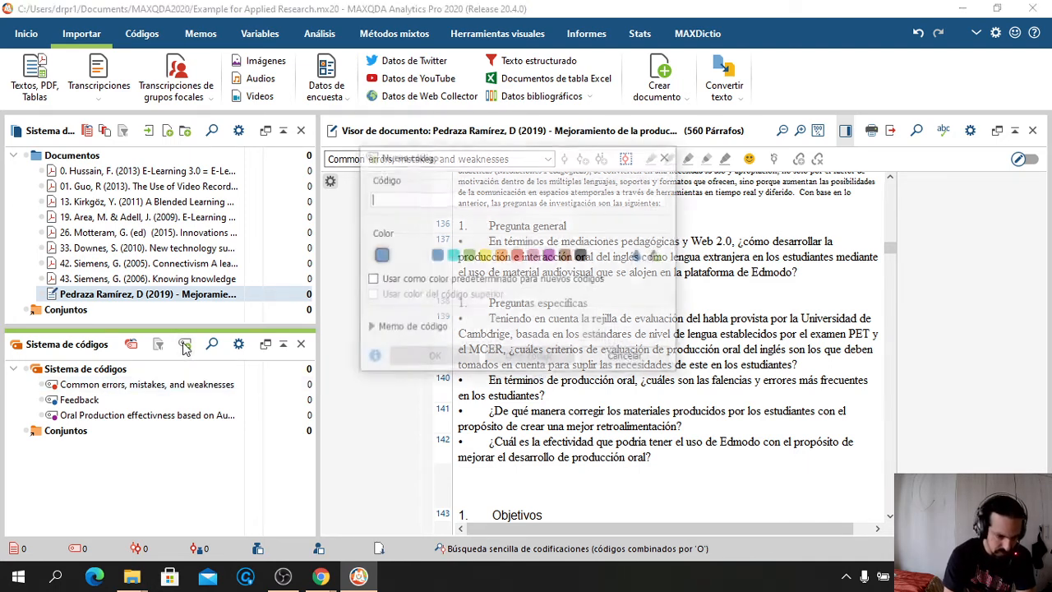
pyautogui.click(468, 254)
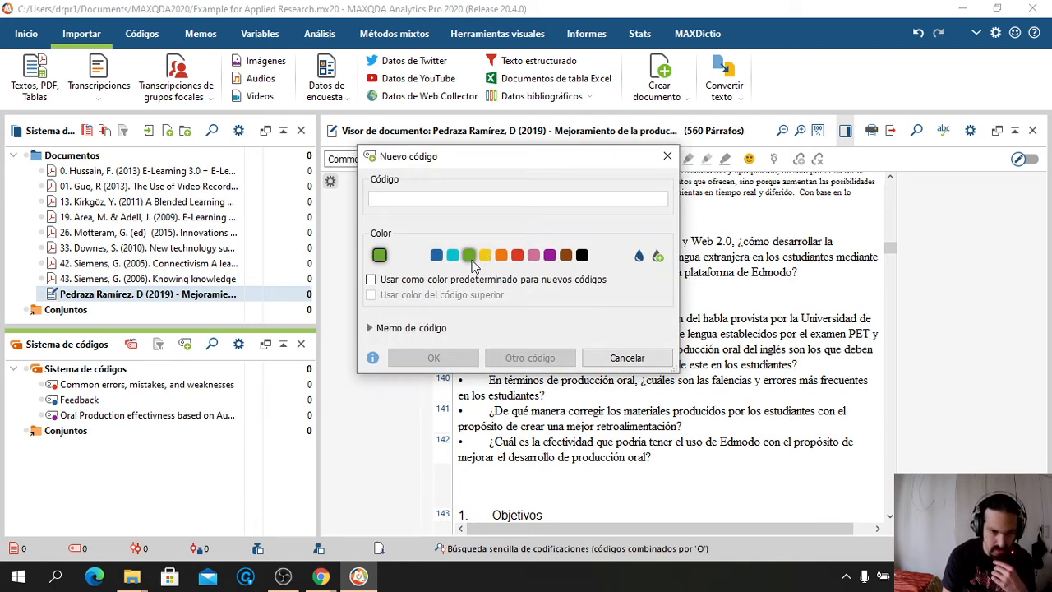
pyautogui.write('Asp')
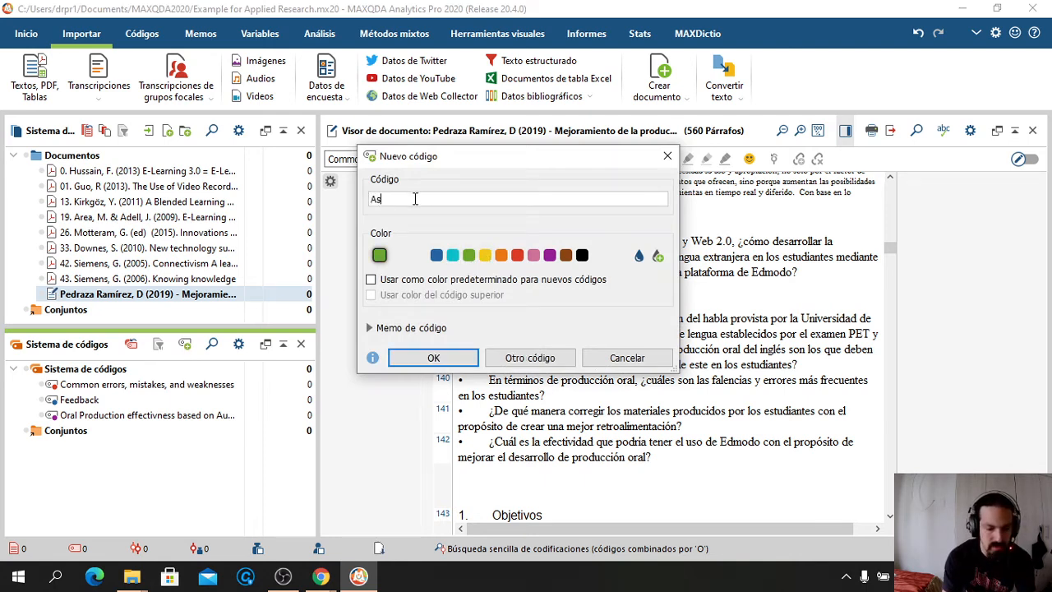
pyautogui.press('BackSpace')
pyautogui.press('BackSpace')
pyautogui.press('BackSpace')
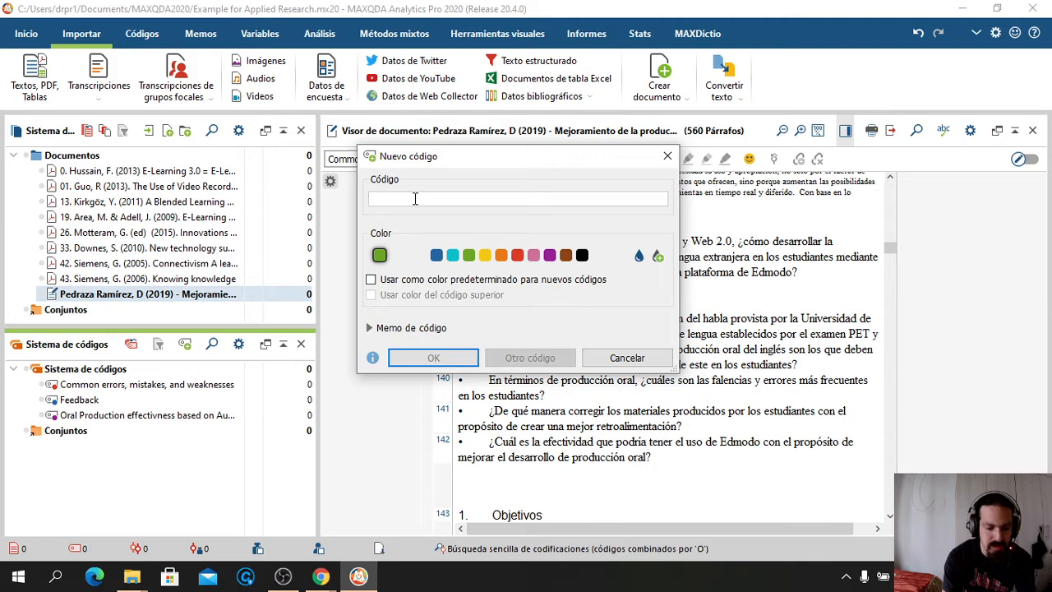
pyautogui.write('Speaki')
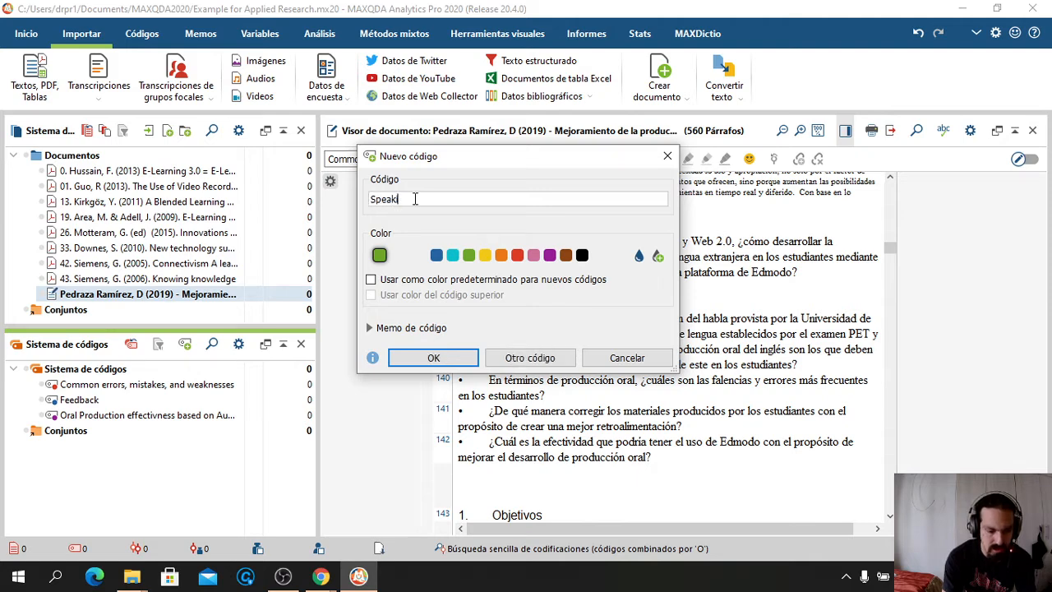
pyautogui.write('ng Ass')
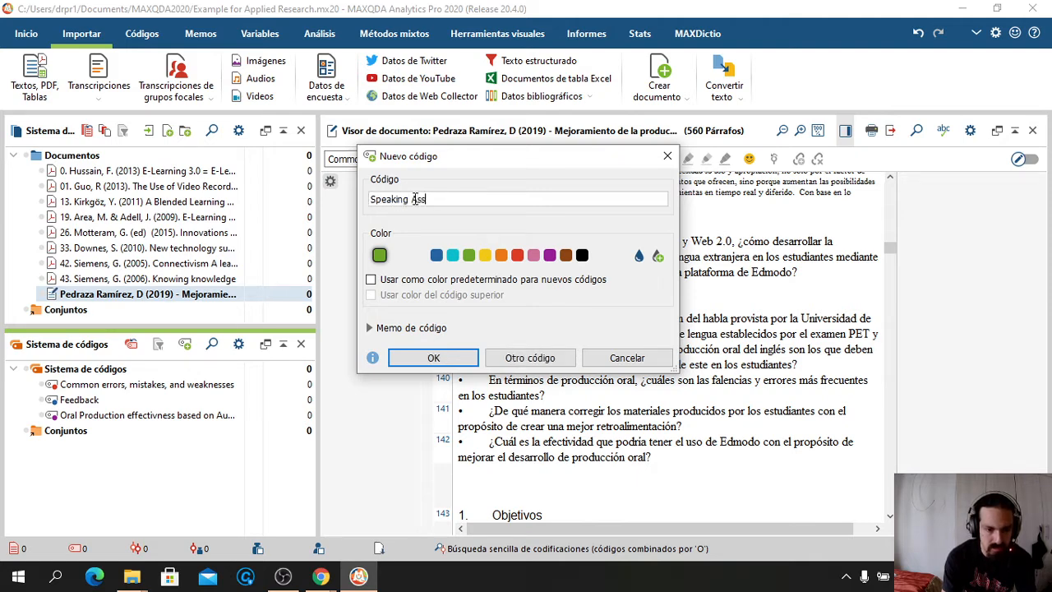
pyautogui.write('essment Criteria')
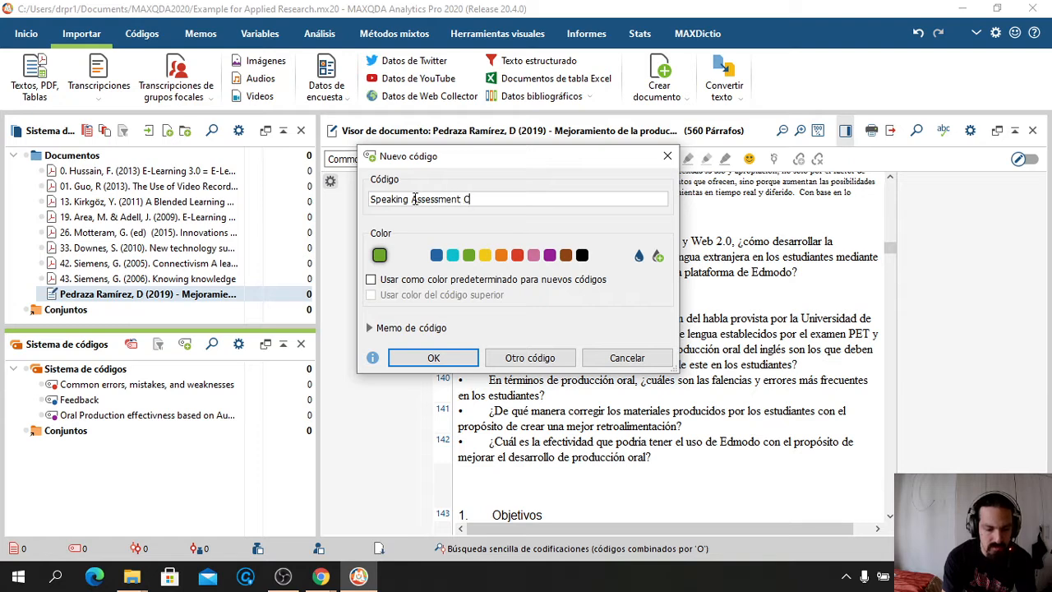
pyautogui.click(421, 359)
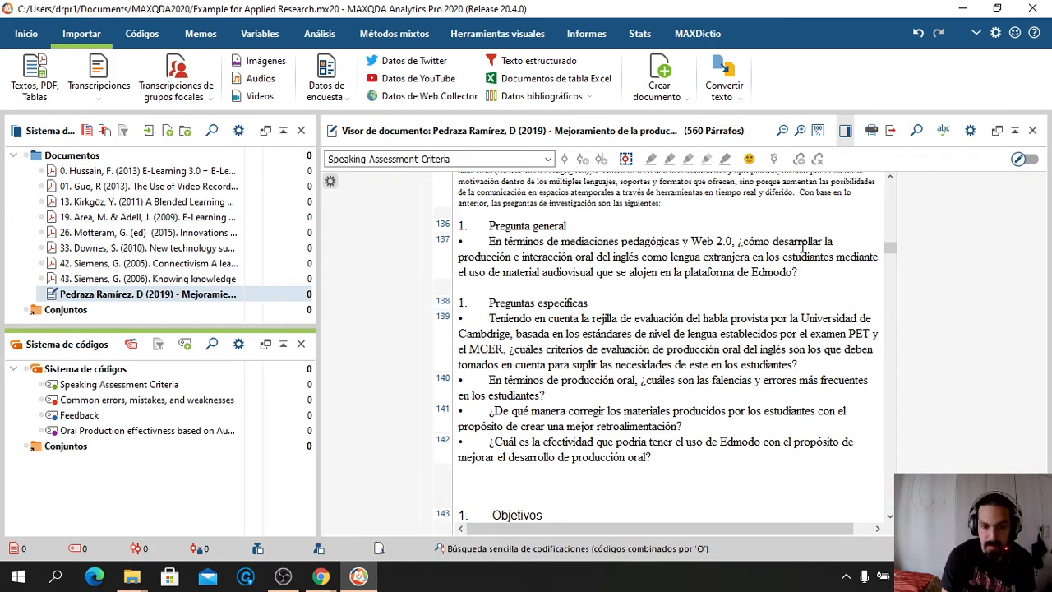
# Add the yellow code 'Oral production and interaction development through Edmodo'
pyautogui.click(186, 346)
pyautogui.write('Oral p')
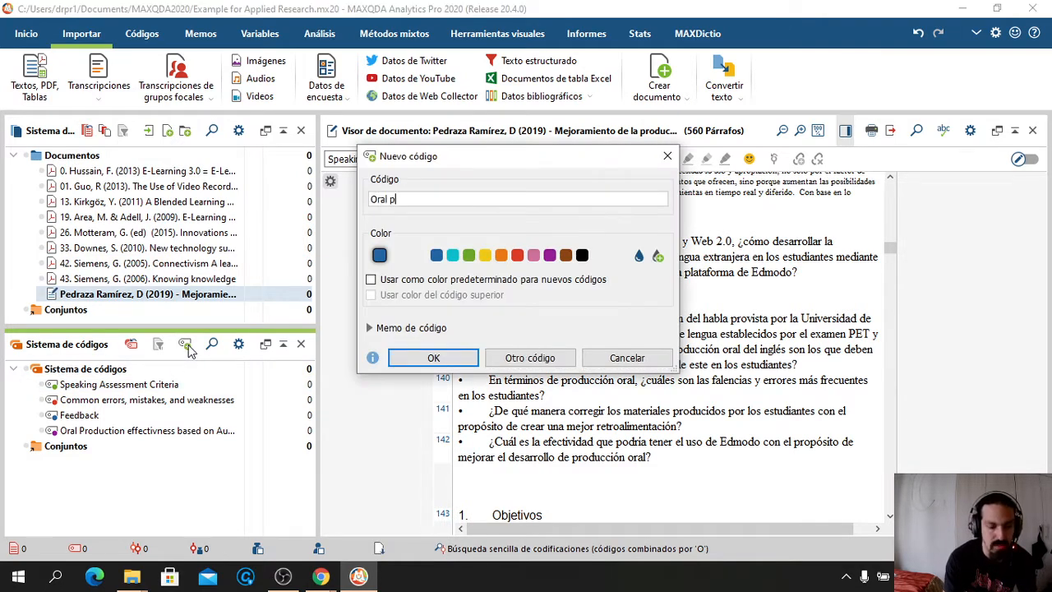
pyautogui.write('roduction and ')
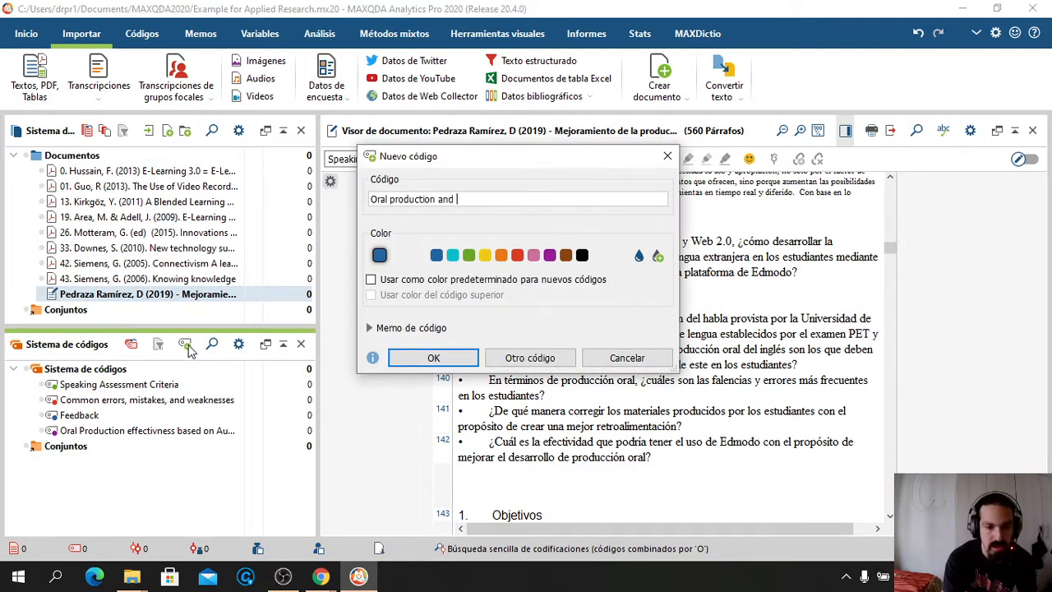
pyautogui.write('interaction ')
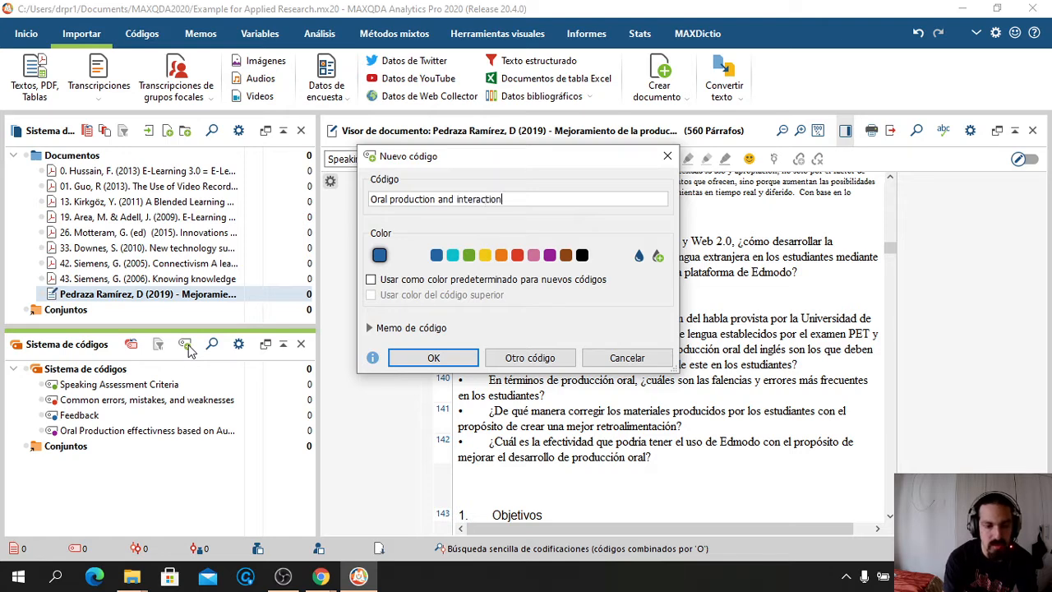
pyautogui.write('develop')
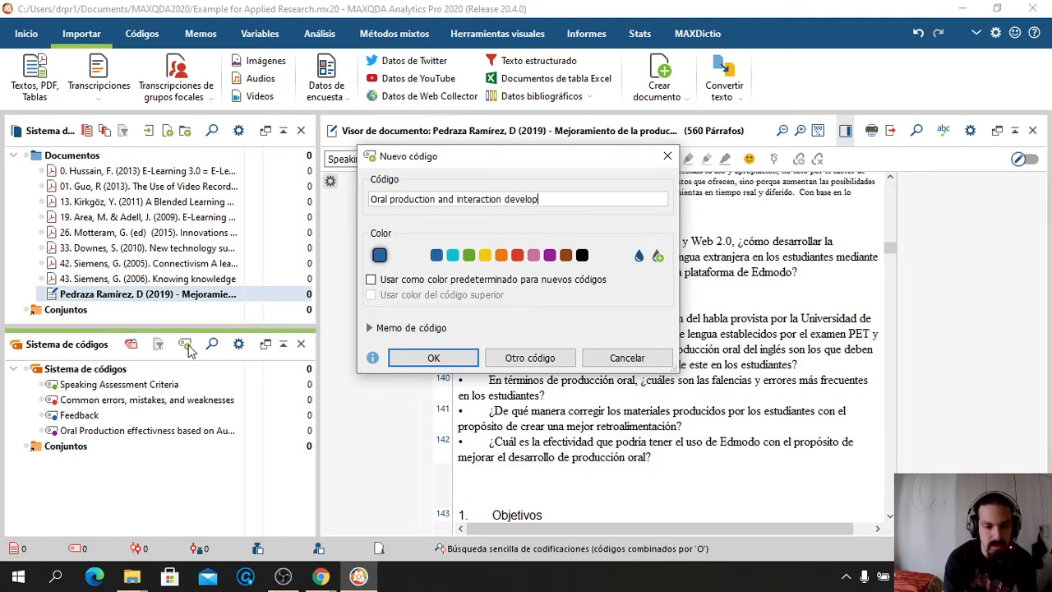
pyautogui.write('ment throu')
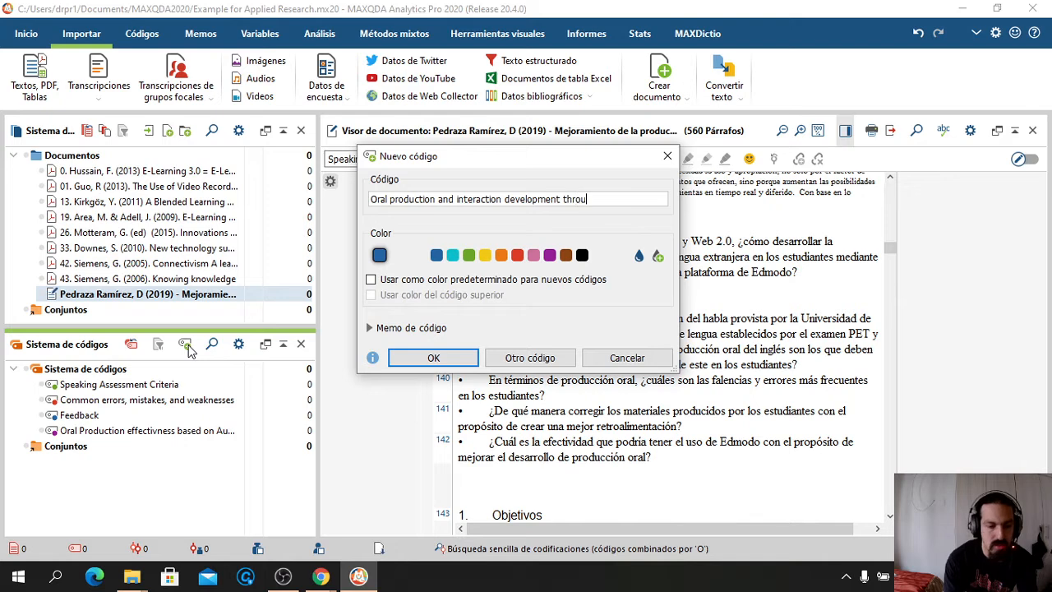
pyautogui.write('gh Edmo')
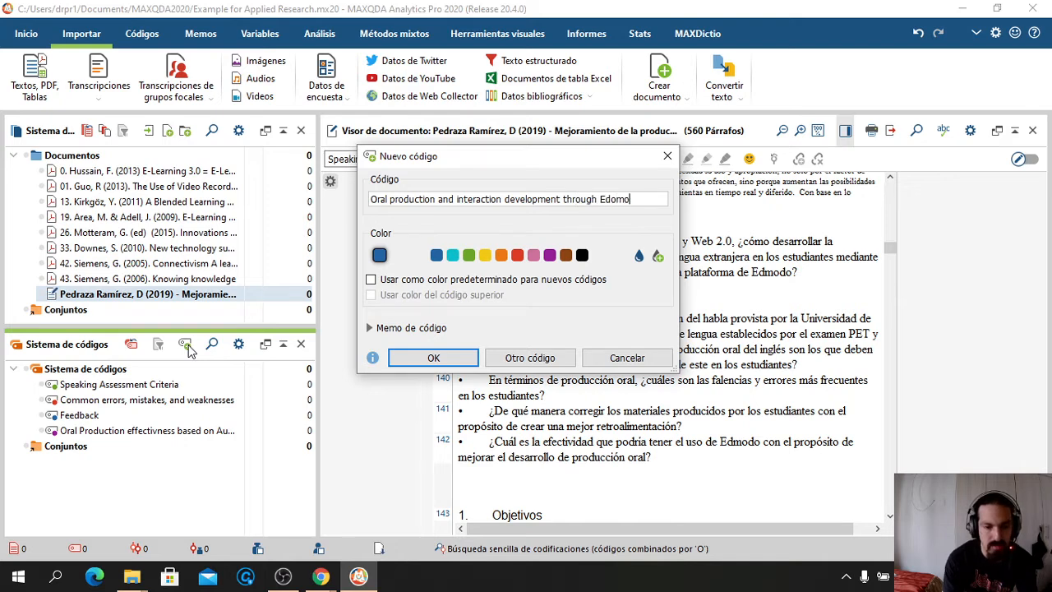
pyautogui.write('do')
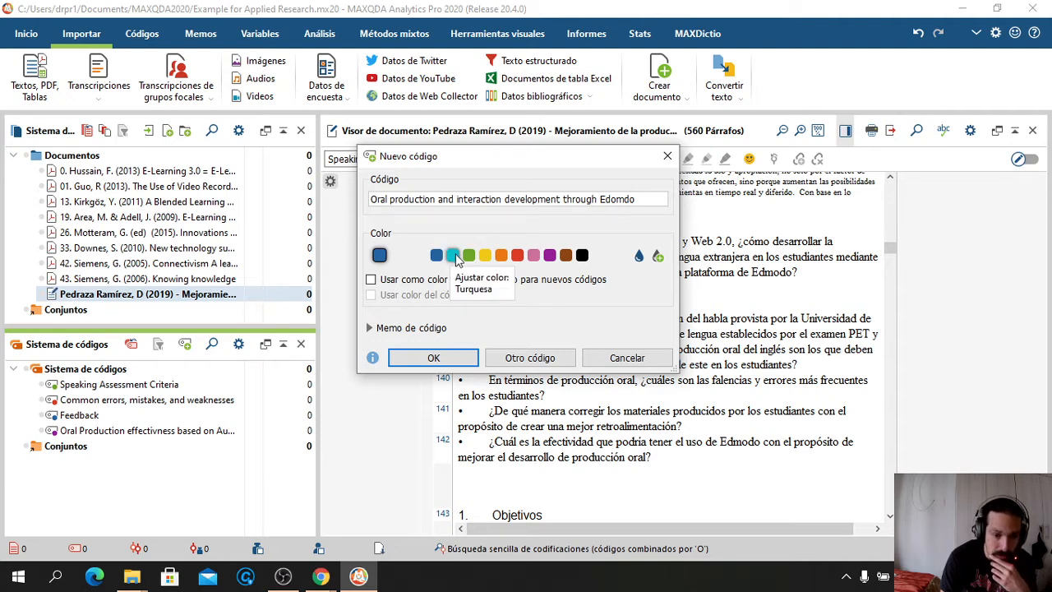
pyautogui.click(488, 257)
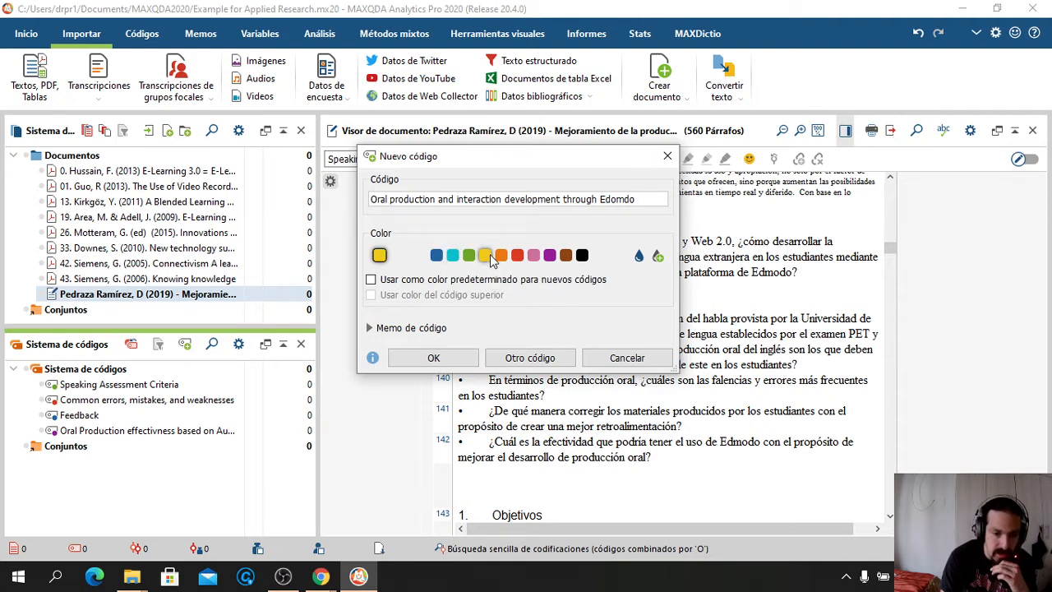
pyautogui.click(435, 359)
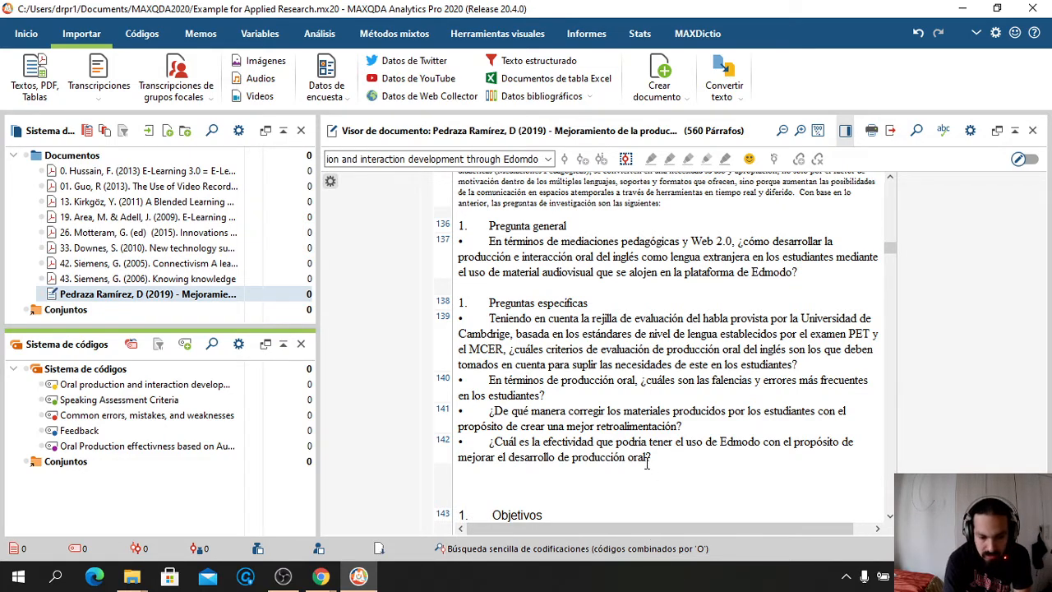
# Code paragraph 142's Edmodo effectiveness question with 'Oral production and interaction development through Edmodo'
pyautogui.moveTo(655, 460); pyautogui.dragTo(490, 443)
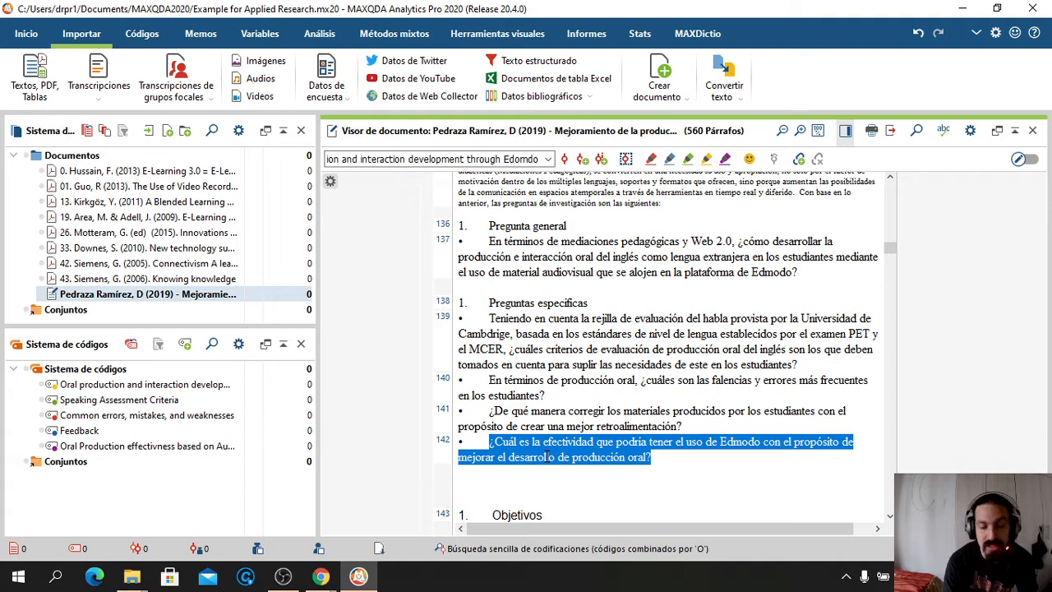
pyautogui.click(549, 159)
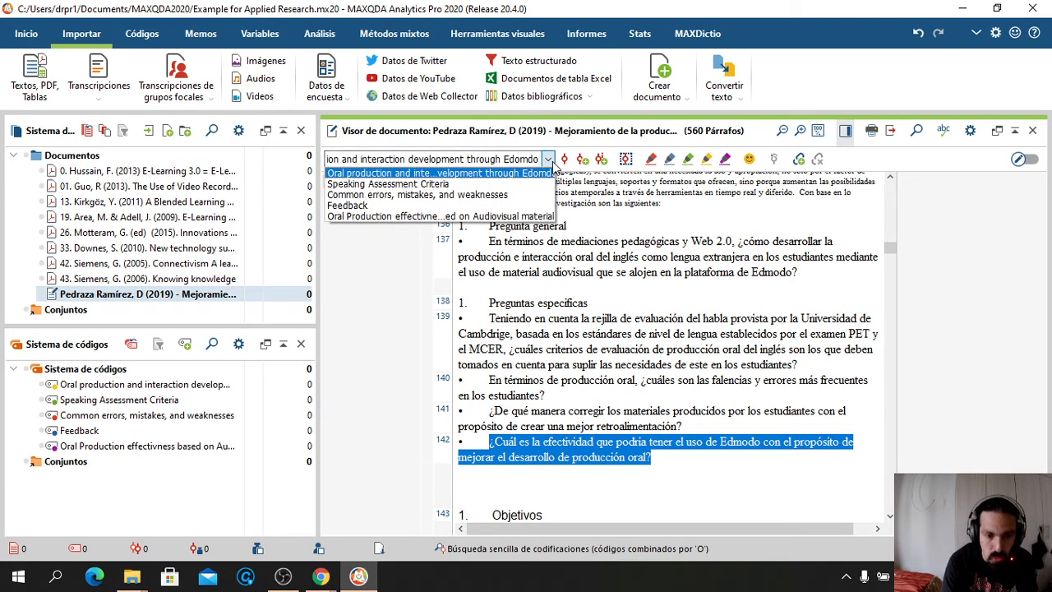
pyautogui.click(493, 174)
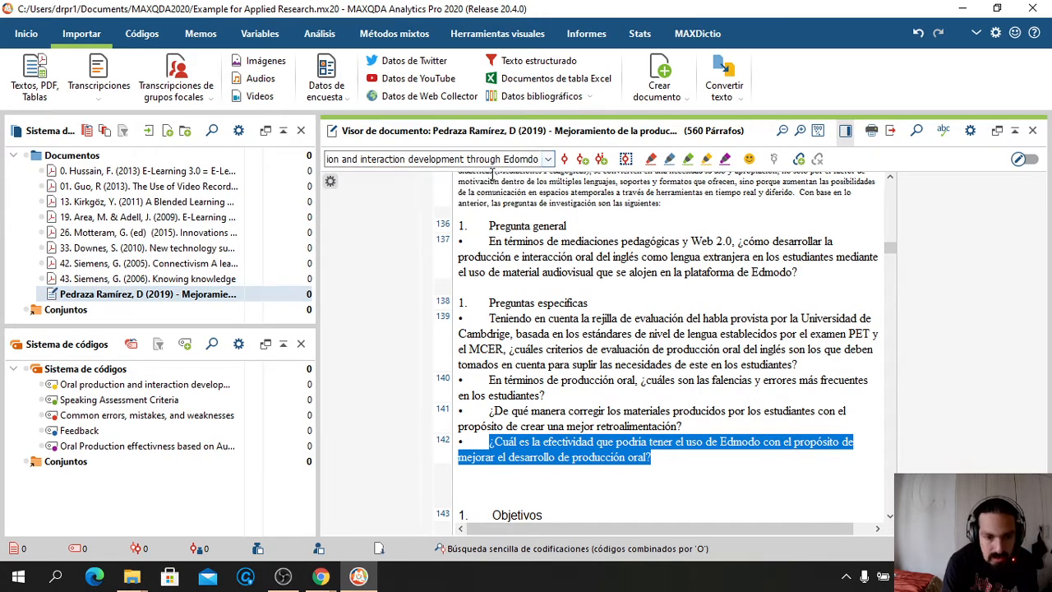
pyautogui.click(565, 160)
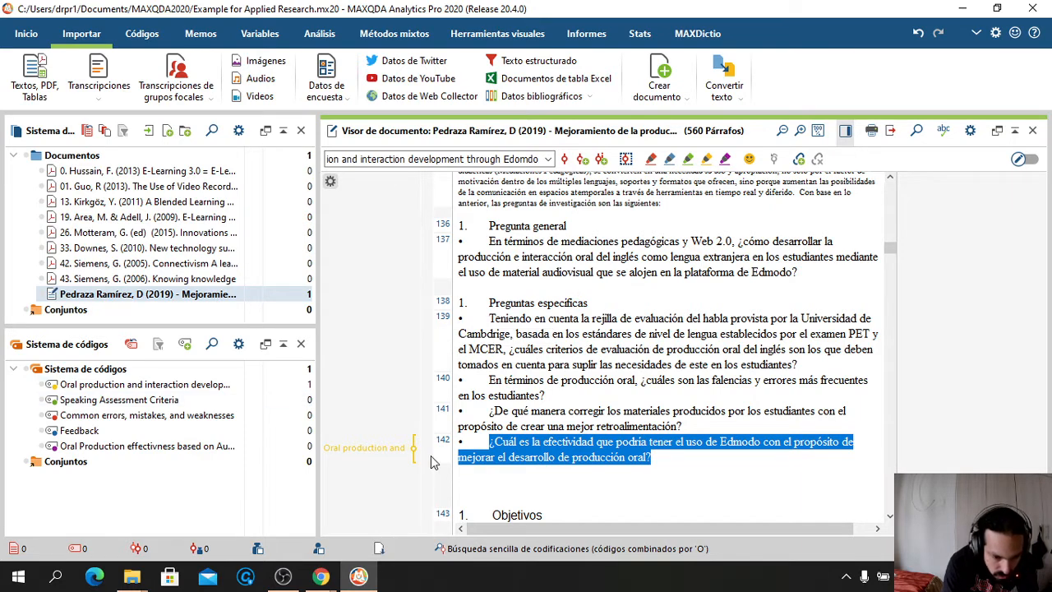
# Delete the Edmodo coding from paragraph 142
pyautogui.rightClick(388, 455)
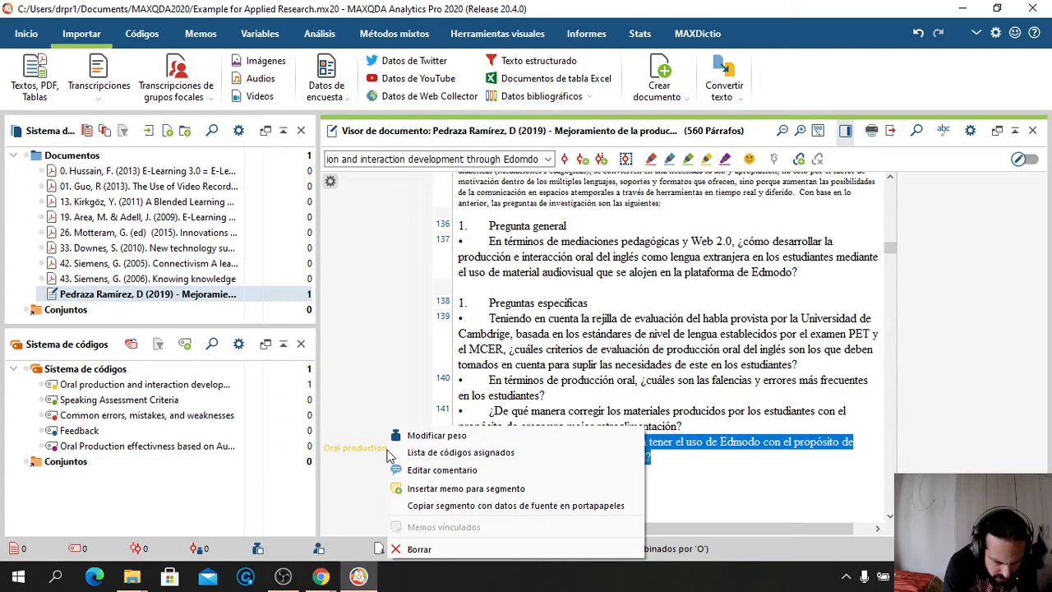
pyautogui.click(419, 549)
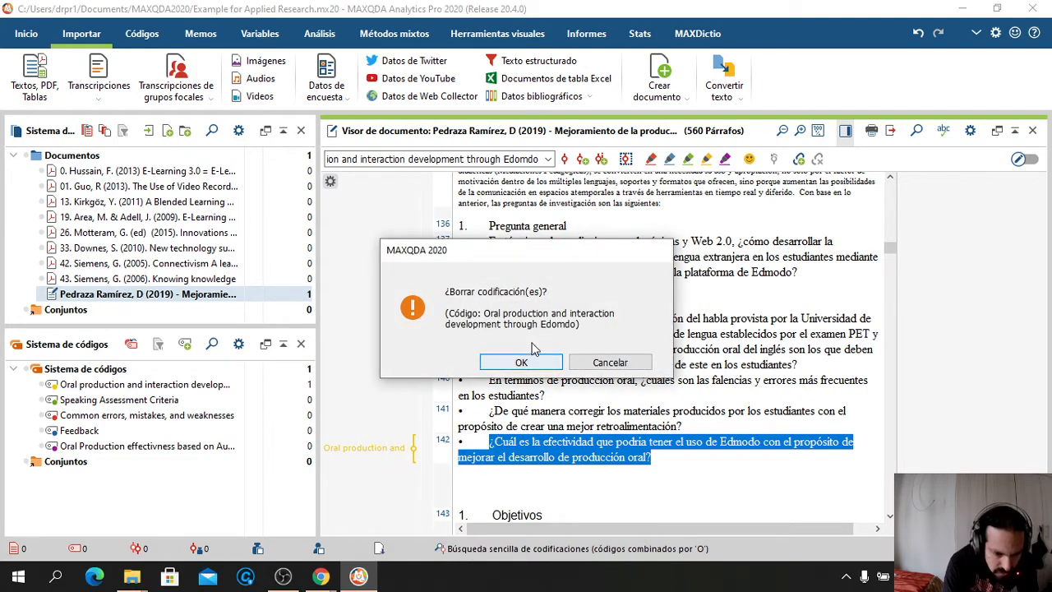
pyautogui.click(519, 363)
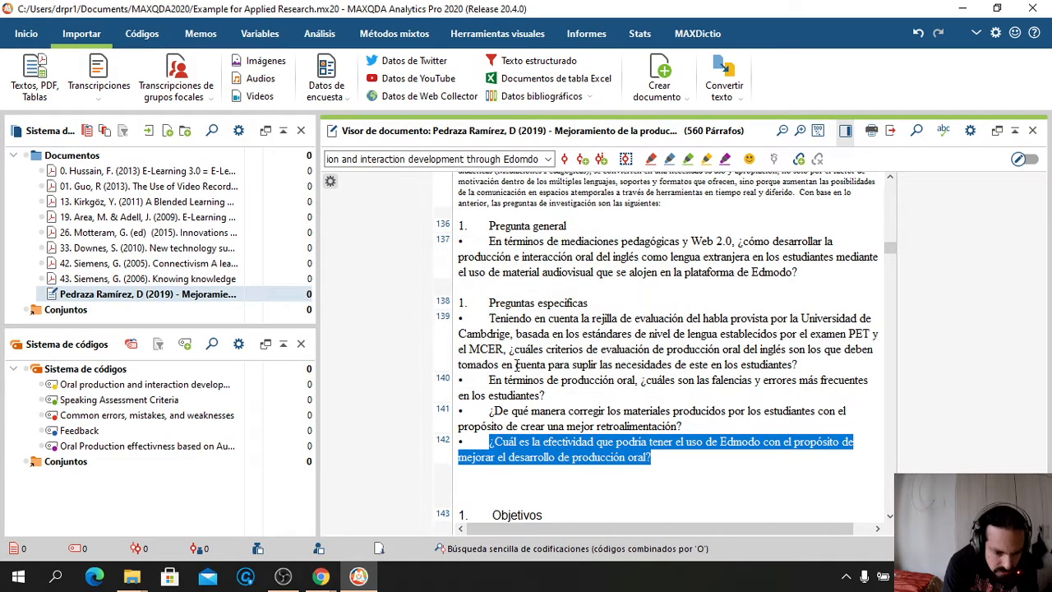
# Code paragraph 142 as 'Oral Production effectivness based on Audiovisual material' and select paragraph 141's question
pyautogui.click(548, 160)
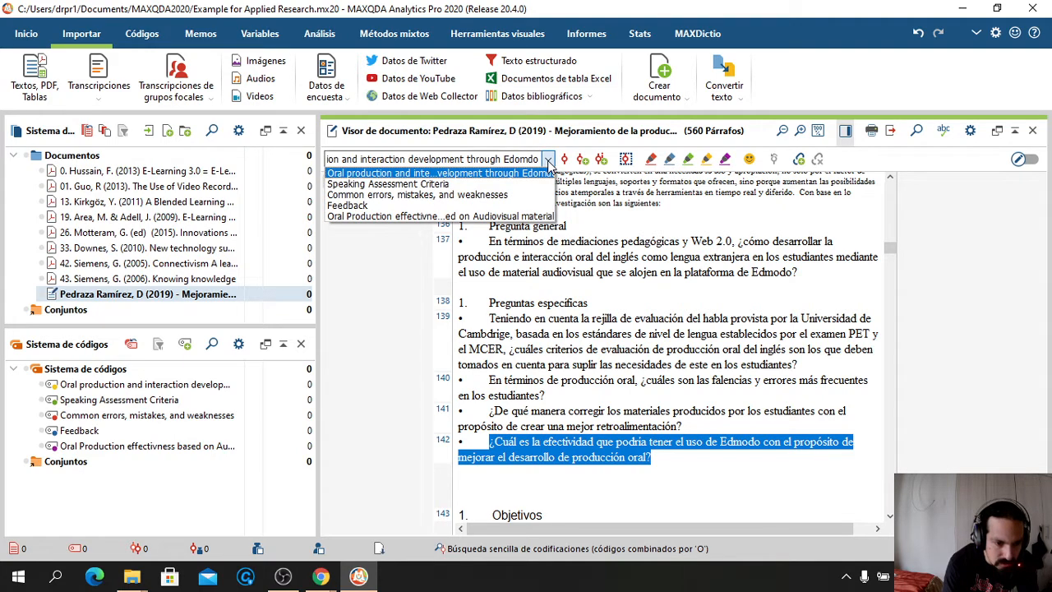
pyautogui.click(470, 217)
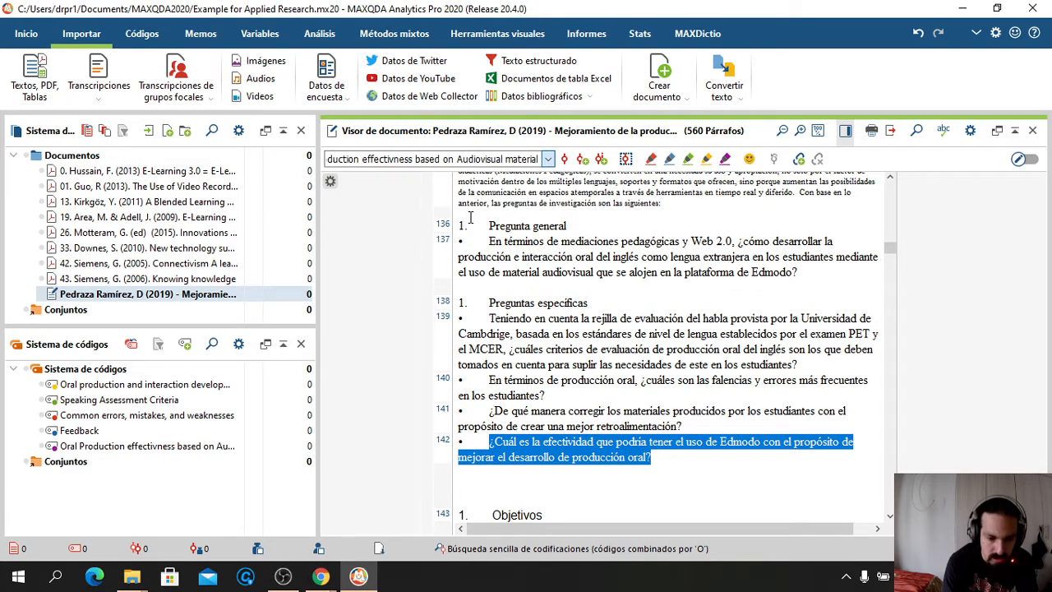
pyautogui.click(565, 159)
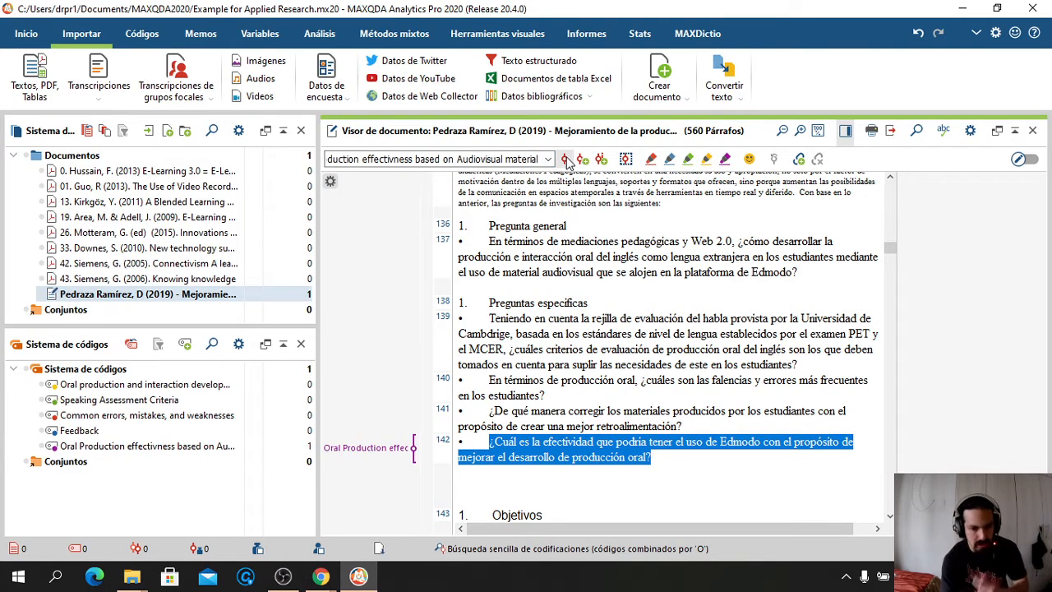
pyautogui.moveTo(682, 426); pyautogui.dragTo(489, 412)
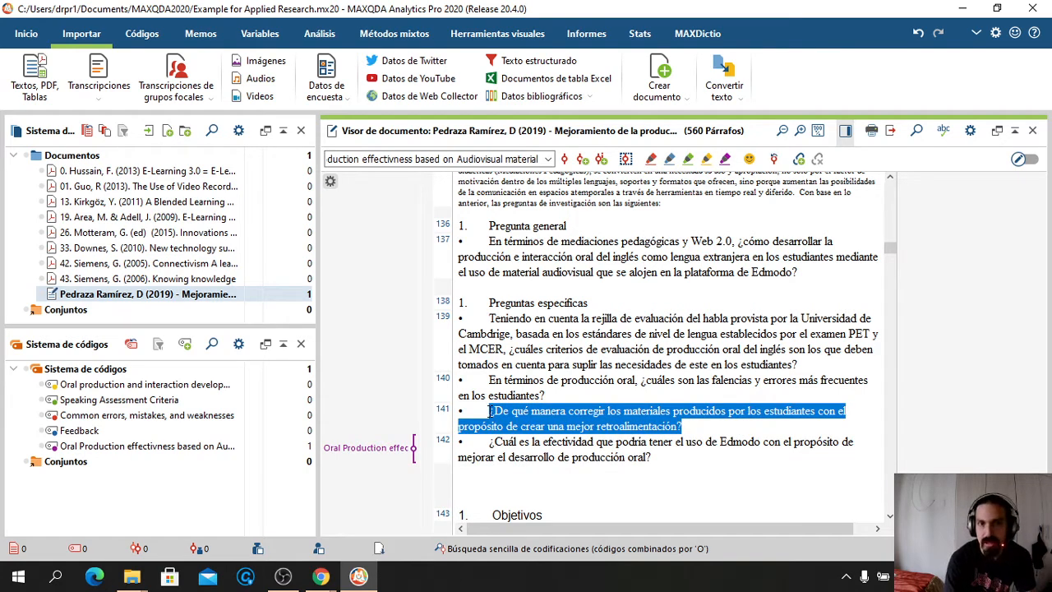
# Code paragraph 141 as Feedback and paragraph 140 as Common errors, mistakes, and weaknesses
pyautogui.click(548, 161)
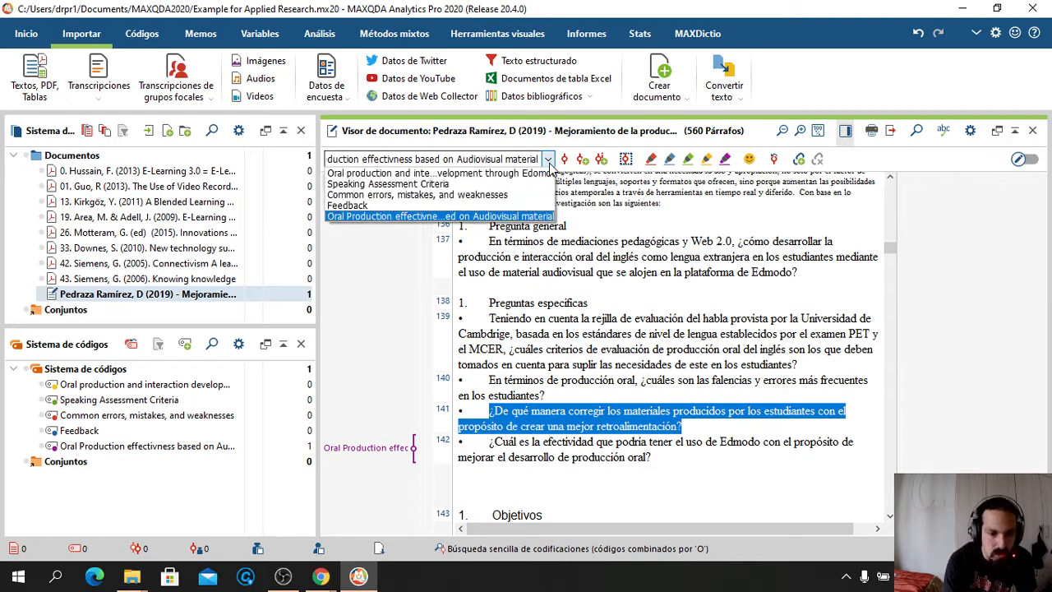
pyautogui.click(420, 205)
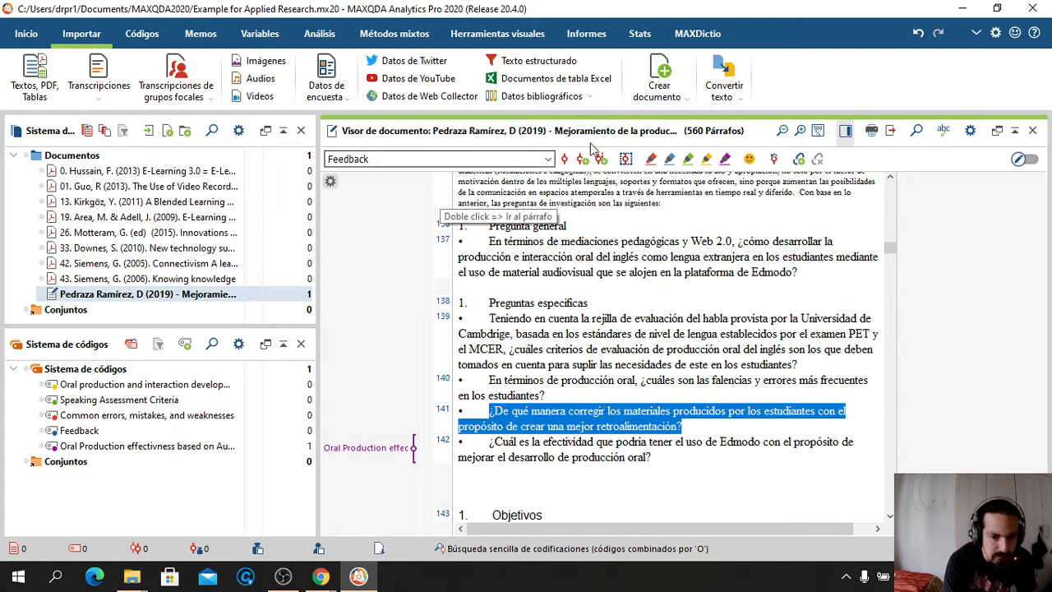
pyautogui.click(564, 160)
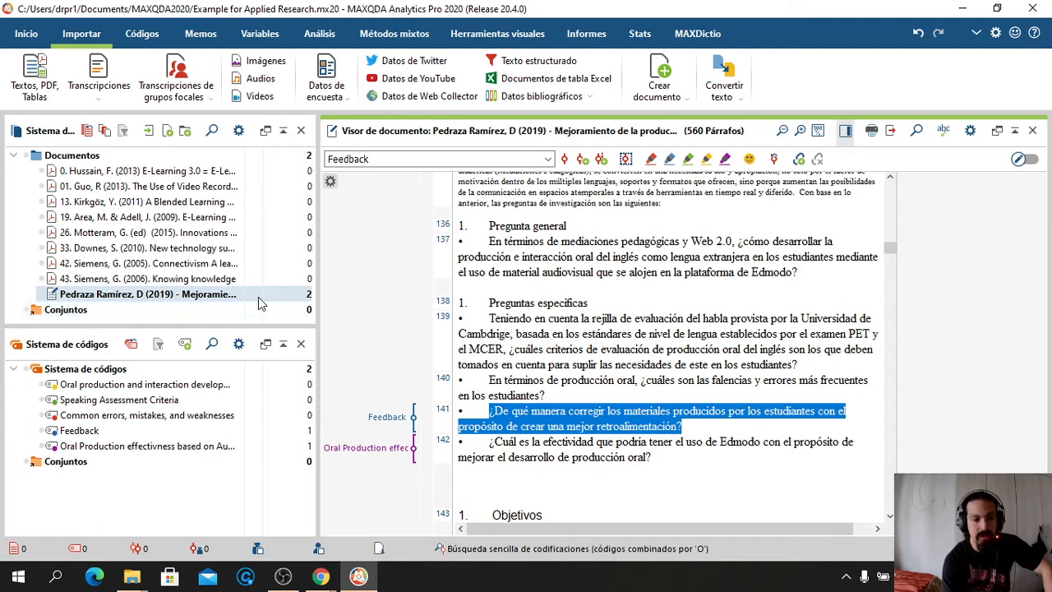
pyautogui.moveTo(164, 450)
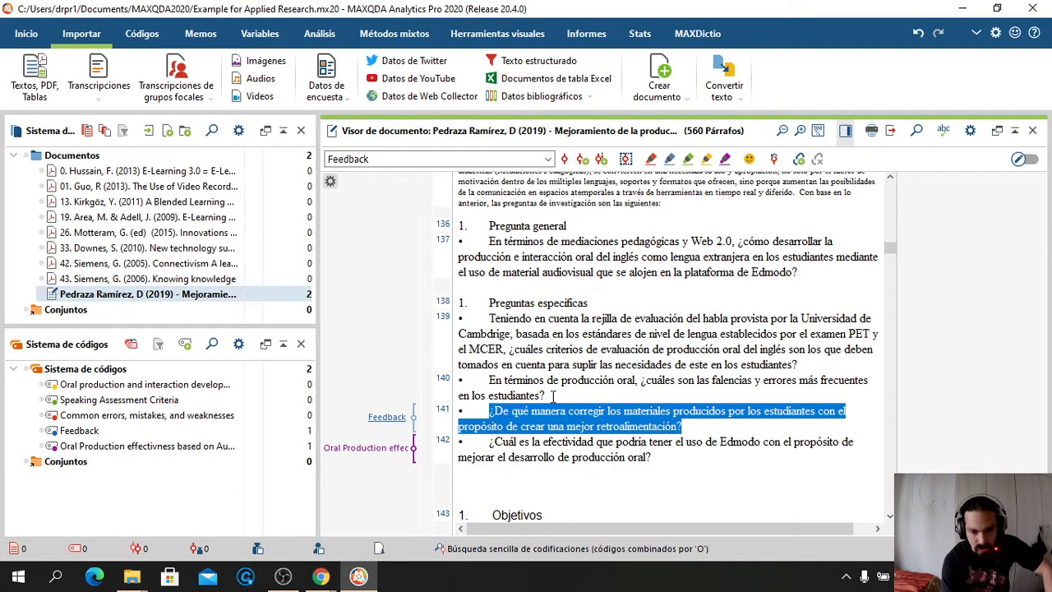
pyautogui.moveTo(489, 380); pyautogui.dragTo(545, 395)
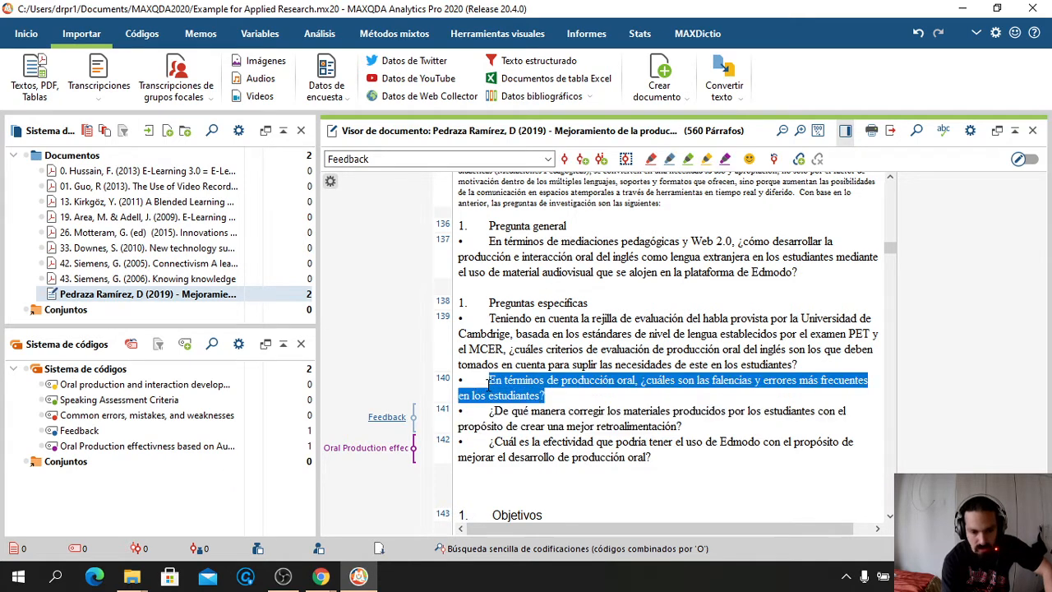
pyautogui.click(546, 158)
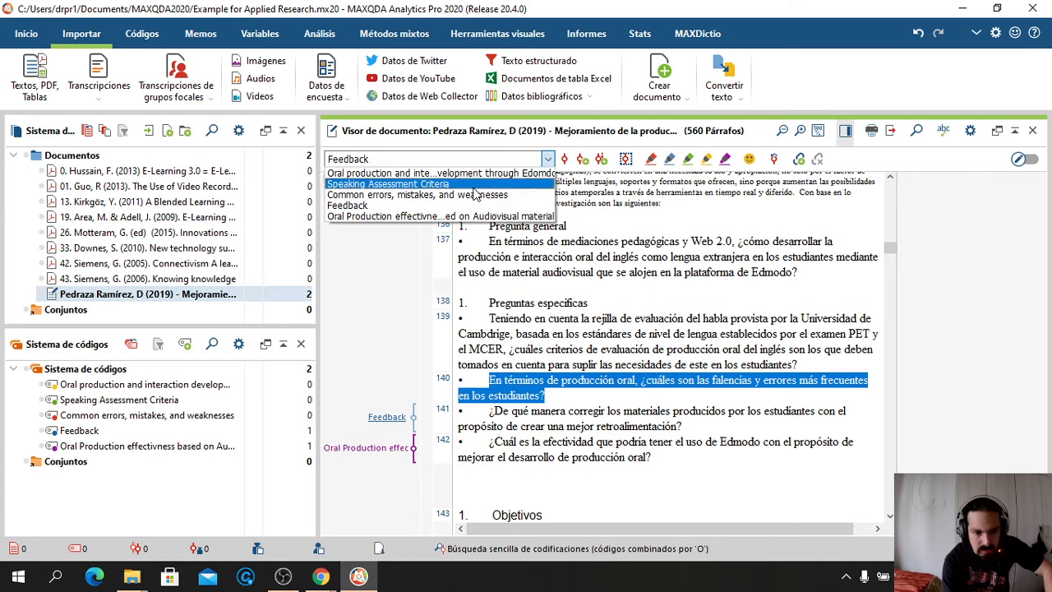
pyautogui.click(469, 194)
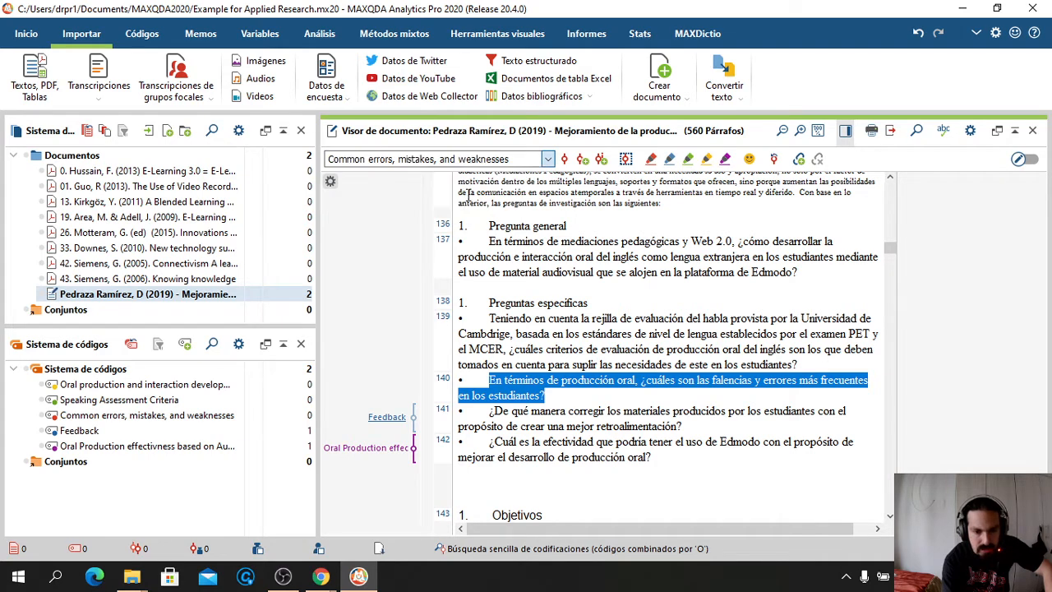
pyautogui.click(565, 158)
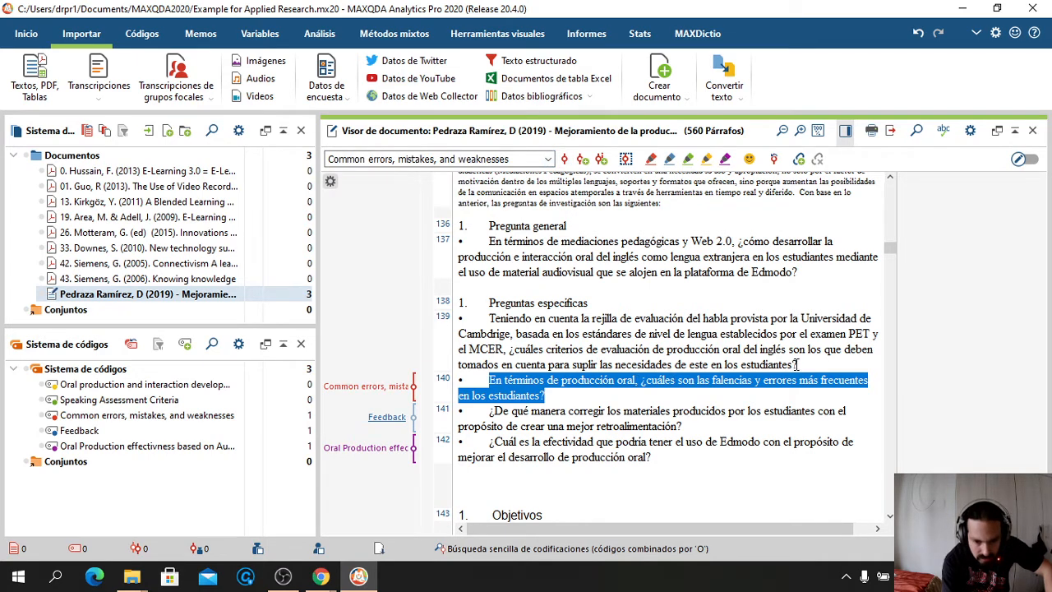
# Code paragraph 139 as Speaking Assessment Criteria and paragraph 137 with the Oral production and interaction code
pyautogui.moveTo(802, 364); pyautogui.dragTo(489, 318)
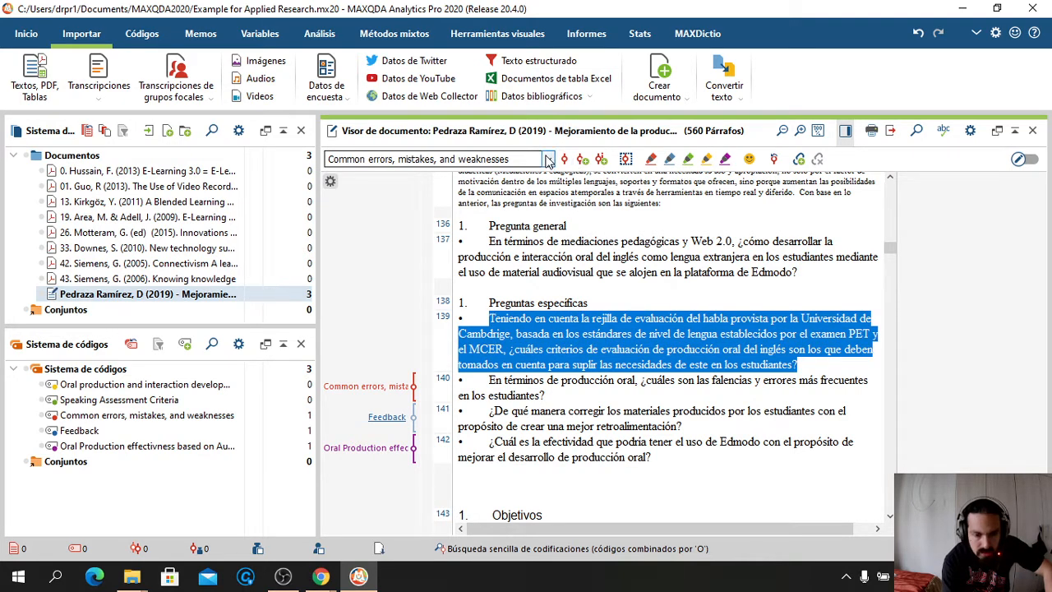
pyautogui.click(548, 159)
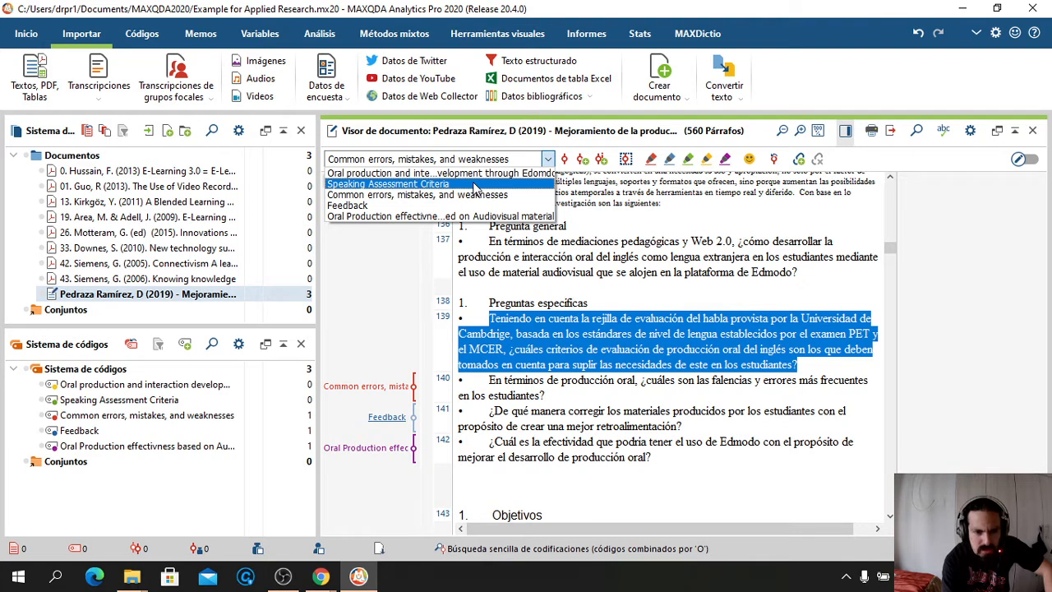
pyautogui.click(475, 186)
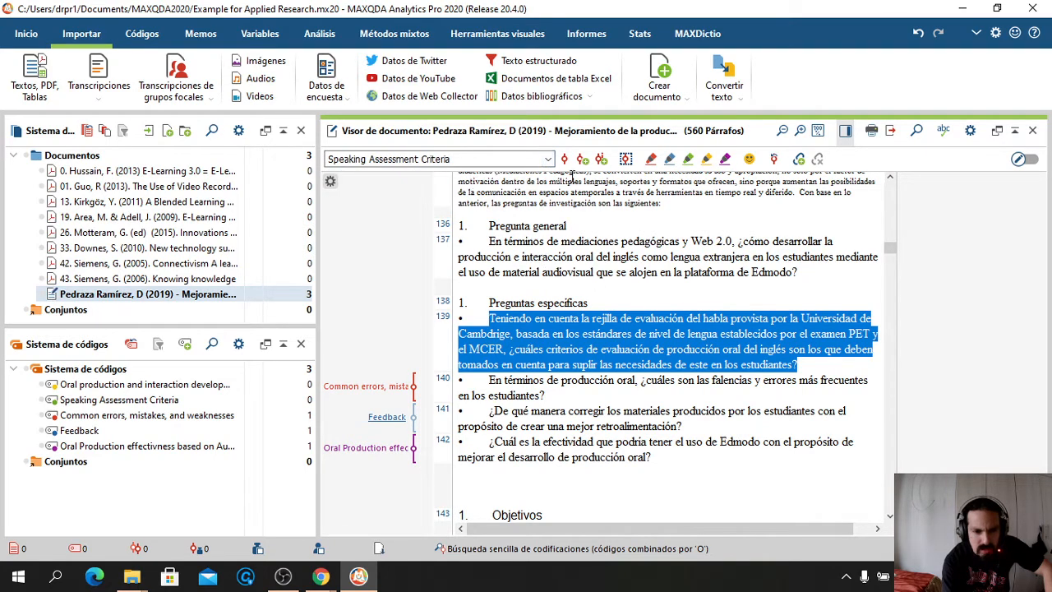
pyautogui.click(564, 159)
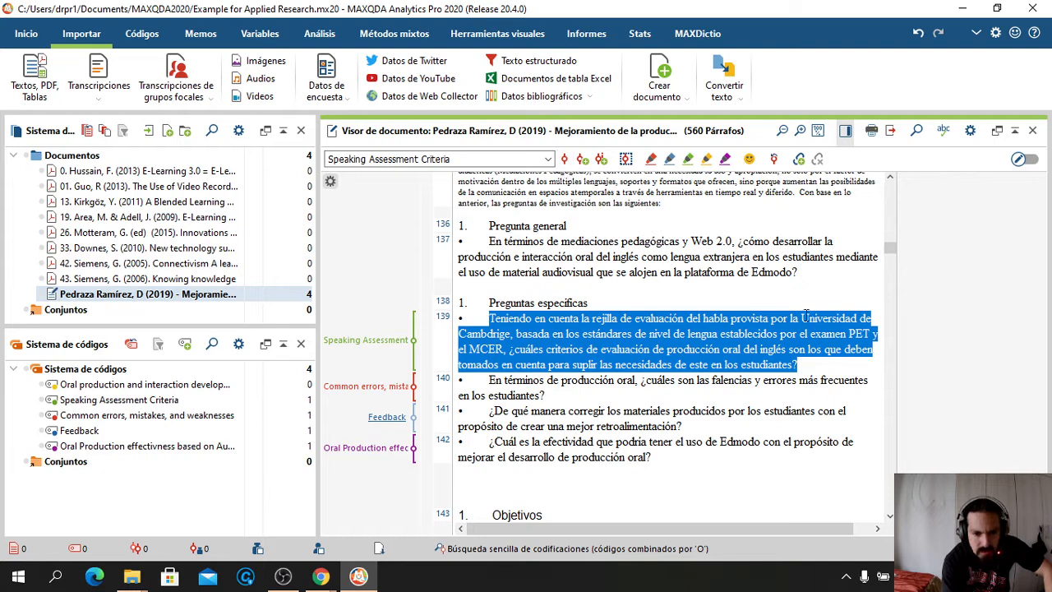
pyautogui.moveTo(798, 273); pyautogui.dragTo(490, 244)
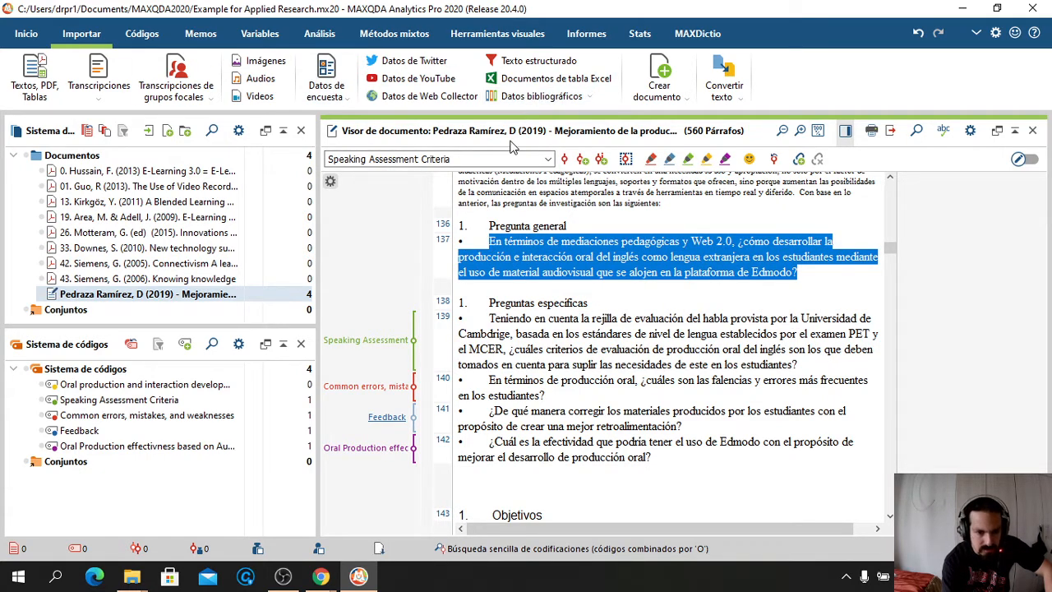
pyautogui.click(544, 159)
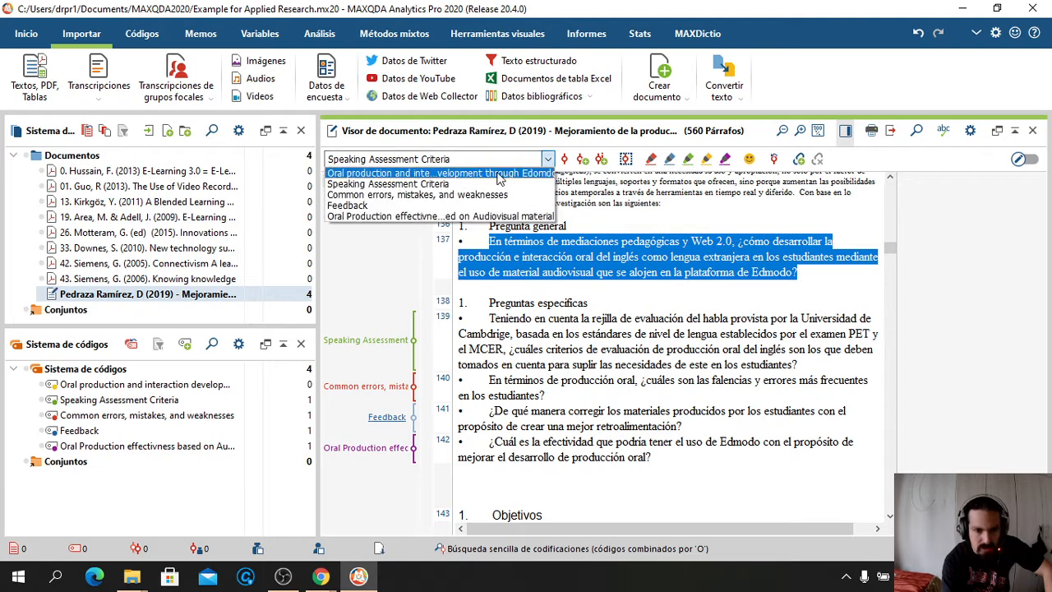
pyautogui.click(497, 170)
pyautogui.click(564, 159)
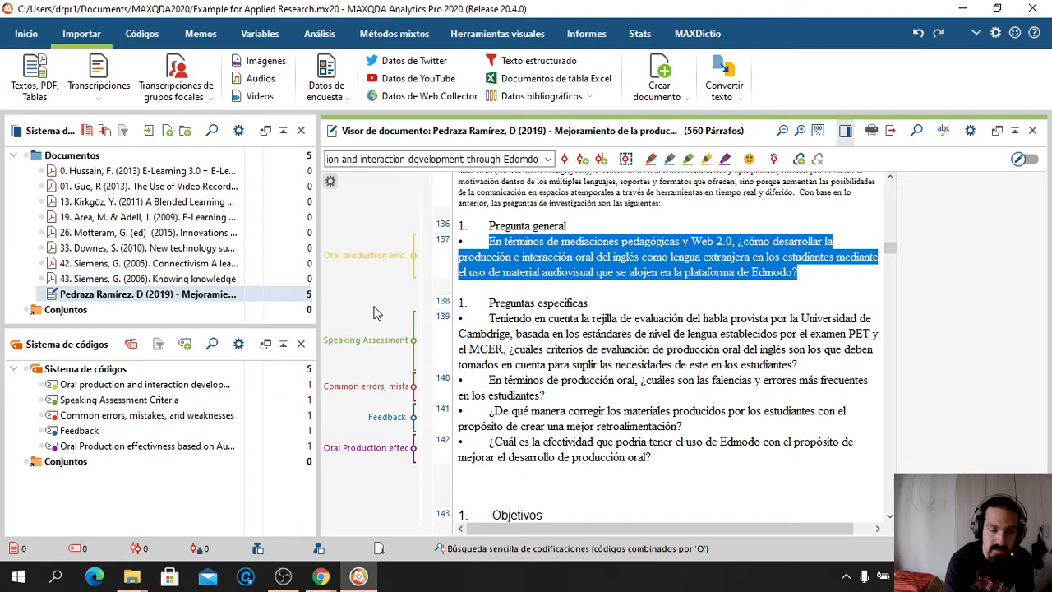
# Add Speaking Assessment Criteria to Códigos favoritos and close the favourites window
pyautogui.rightClick(145, 401)
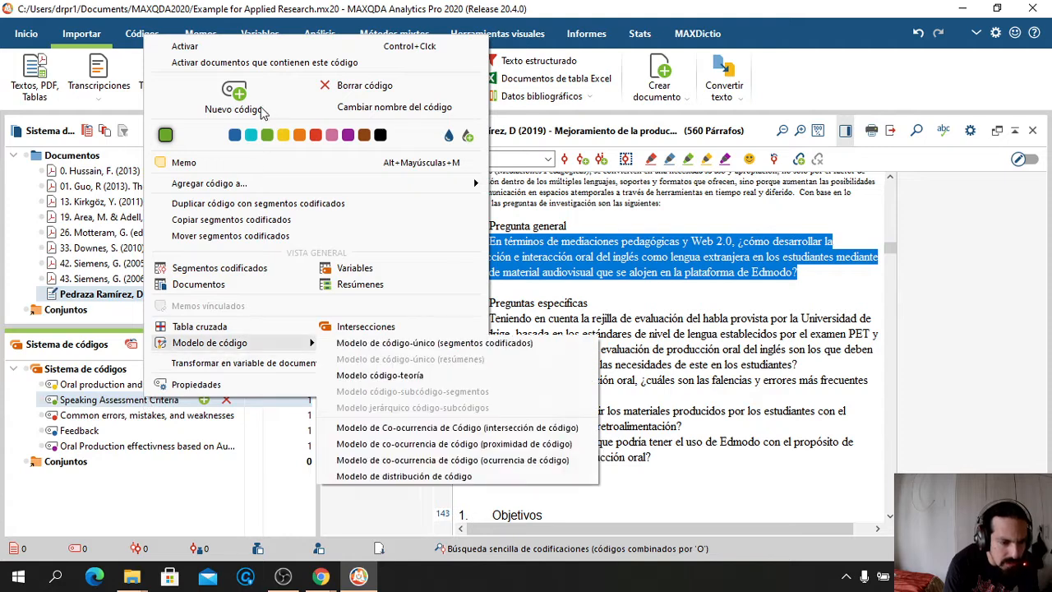
pyautogui.moveTo(229, 187)
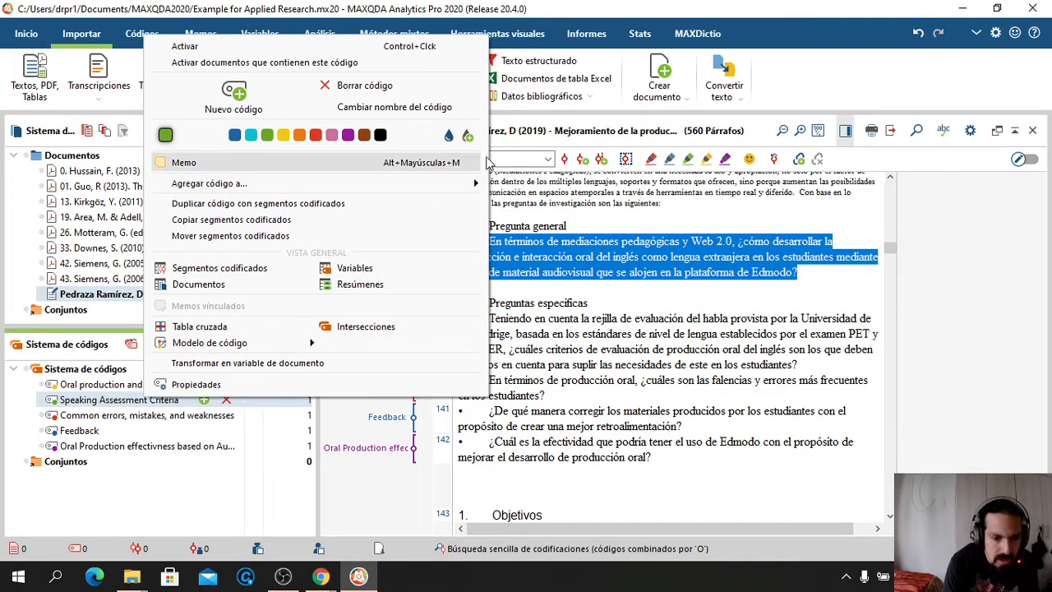
pyautogui.moveTo(528, 206)
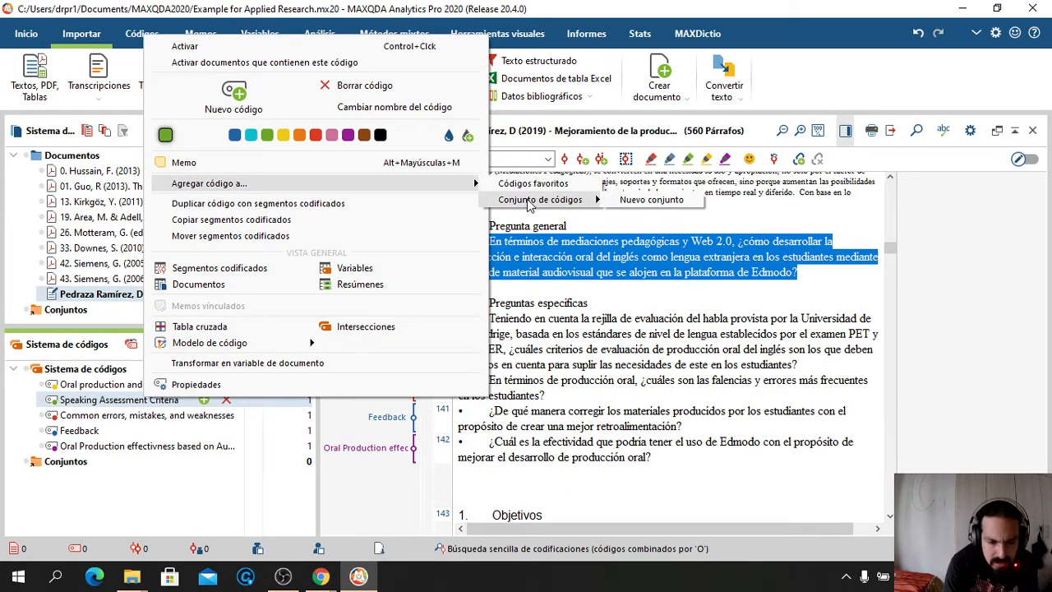
pyautogui.click(523, 184)
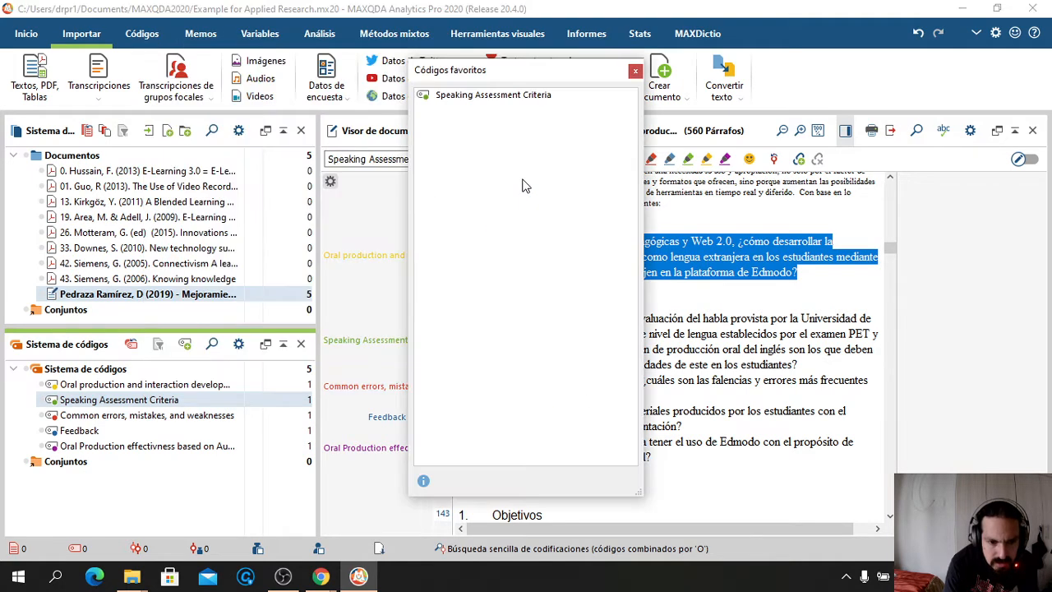
pyautogui.click(635, 70)
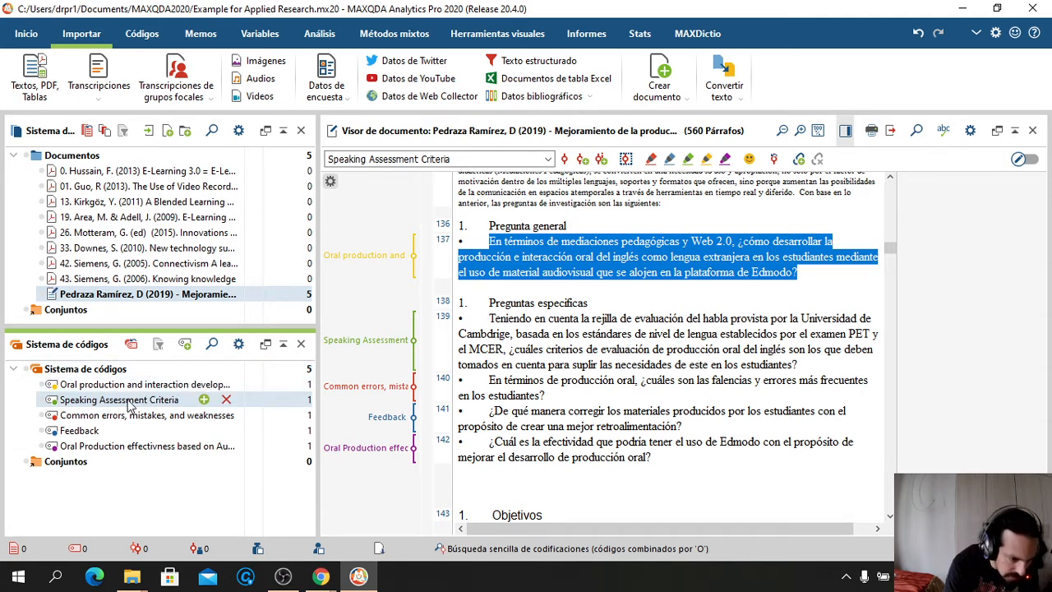
# Nest Speaking Assessment Criteria as a subcode under the Oral production and interaction code
pyautogui.moveTo(127, 400); pyautogui.dragTo(140, 392)
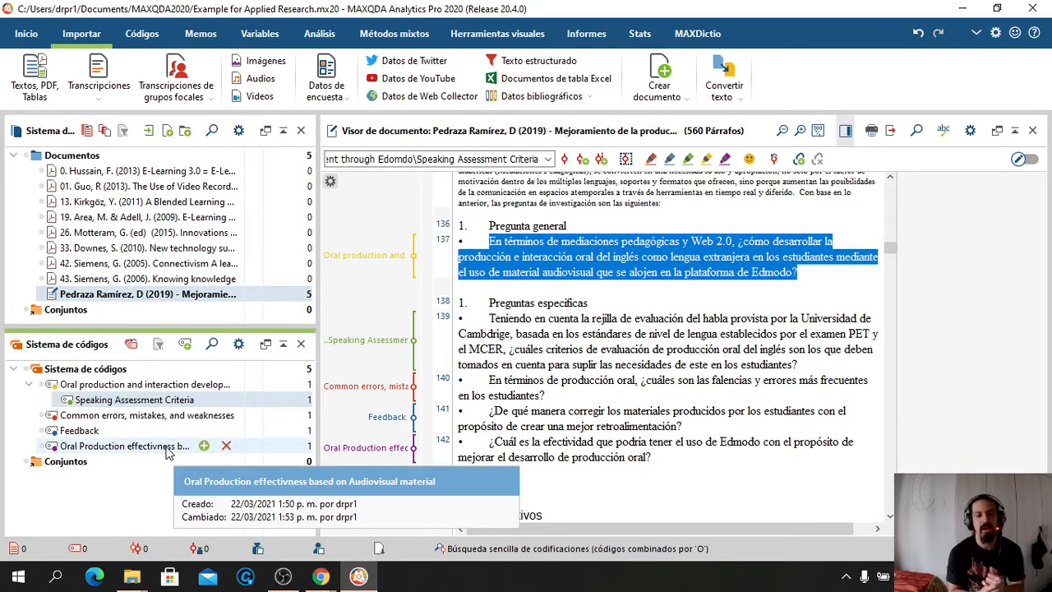
pyautogui.click(105, 387)
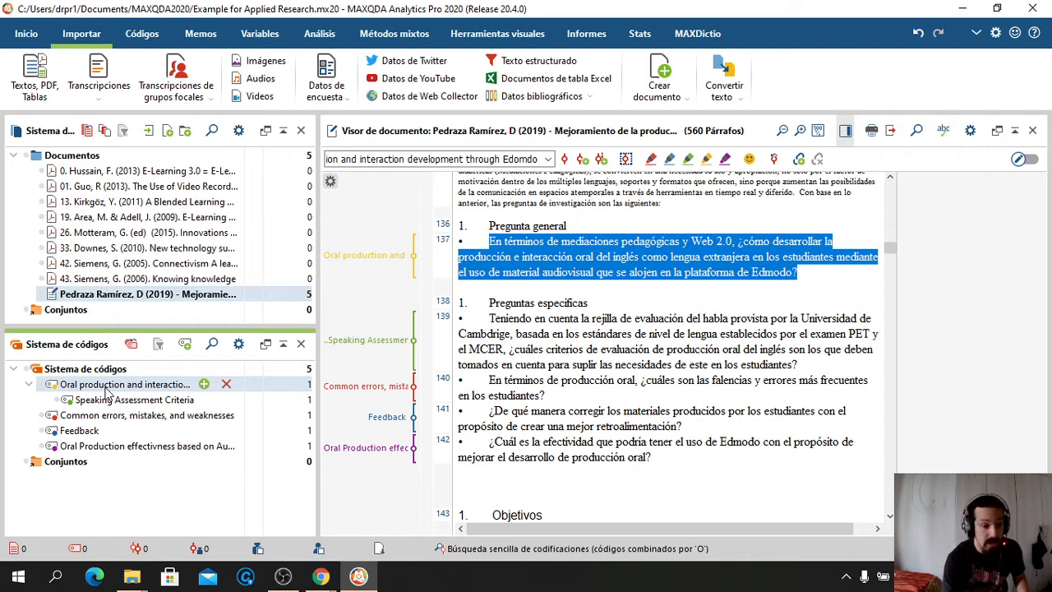
pyautogui.click(121, 399)
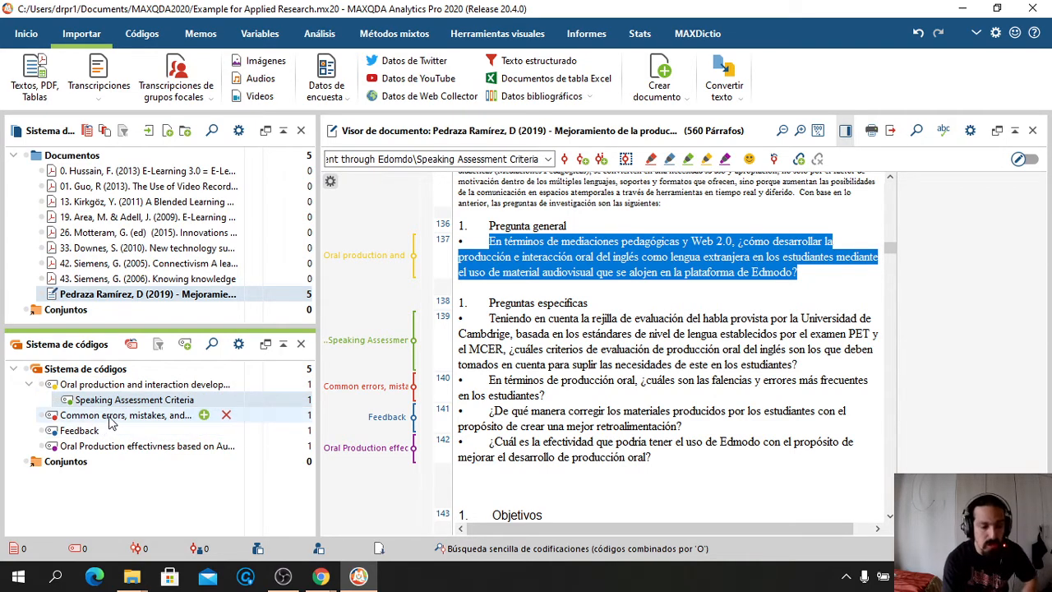
pyautogui.rightClick(112, 417)
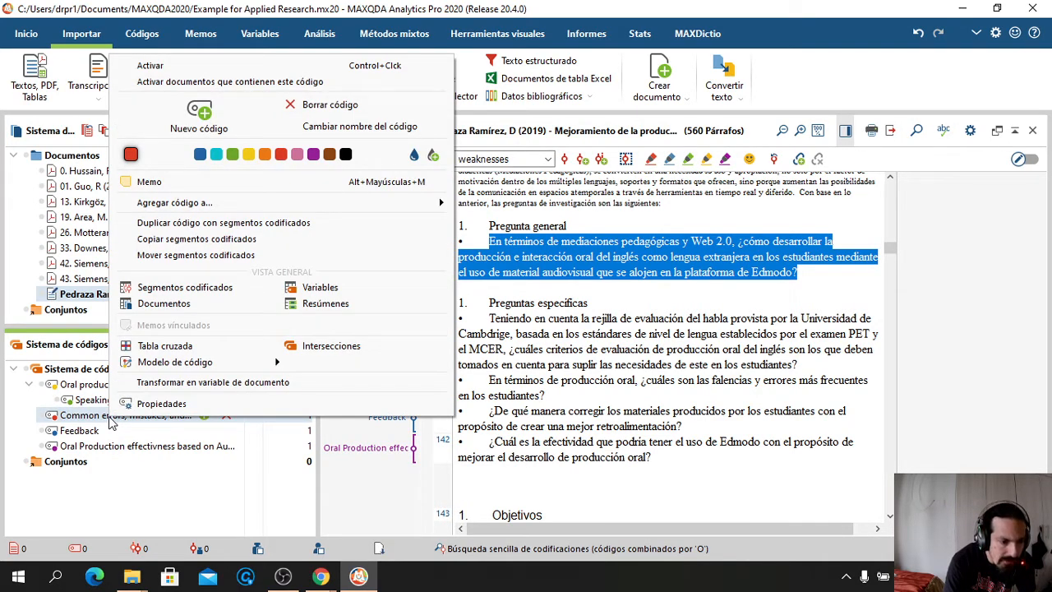
pyautogui.click(66, 416)
pyautogui.rightClick(82, 390)
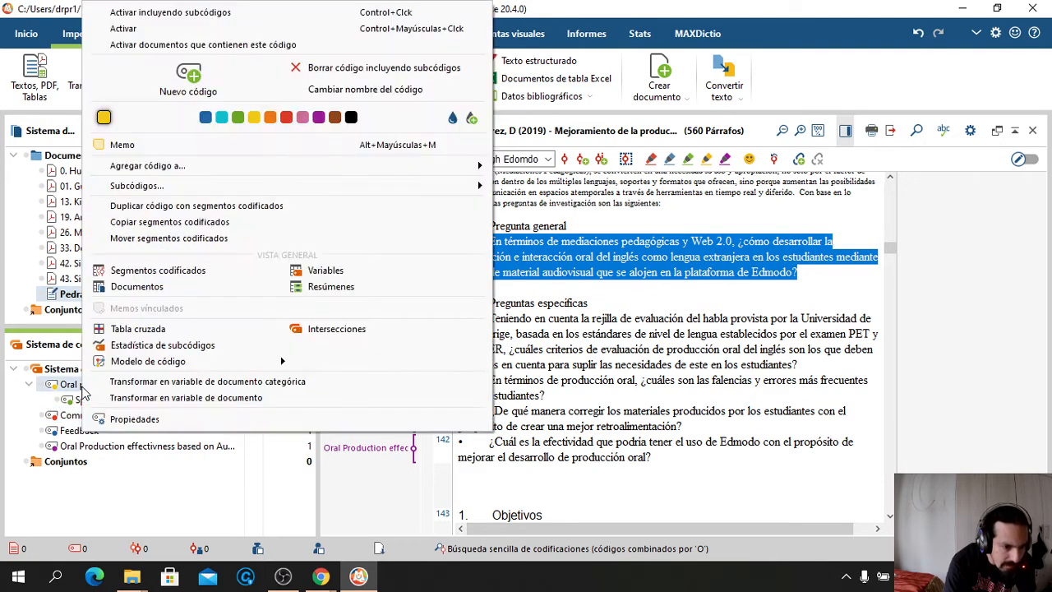
pyautogui.moveTo(466, 191)
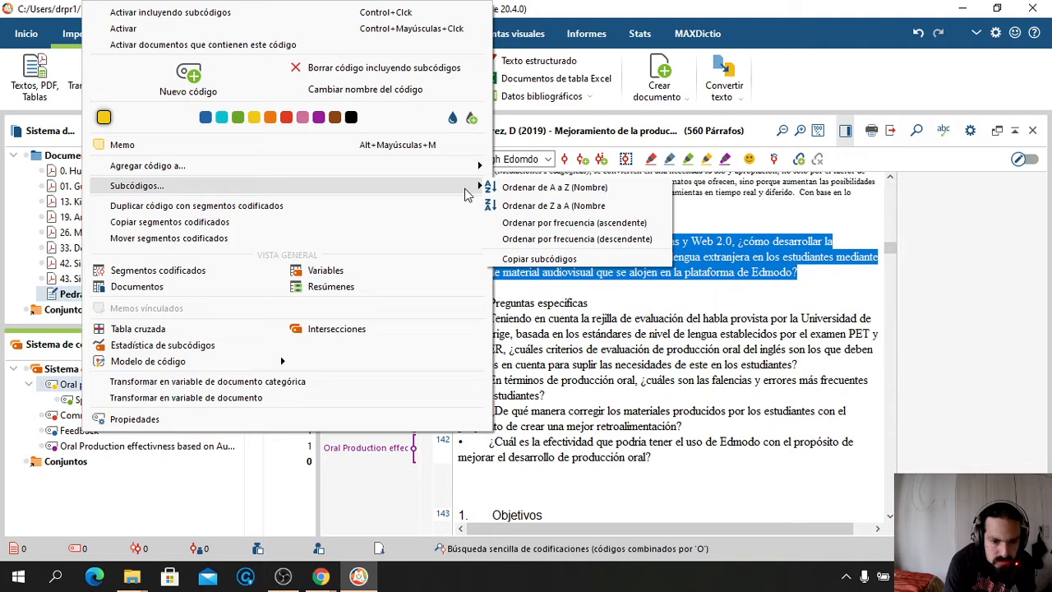
pyautogui.click(43, 419)
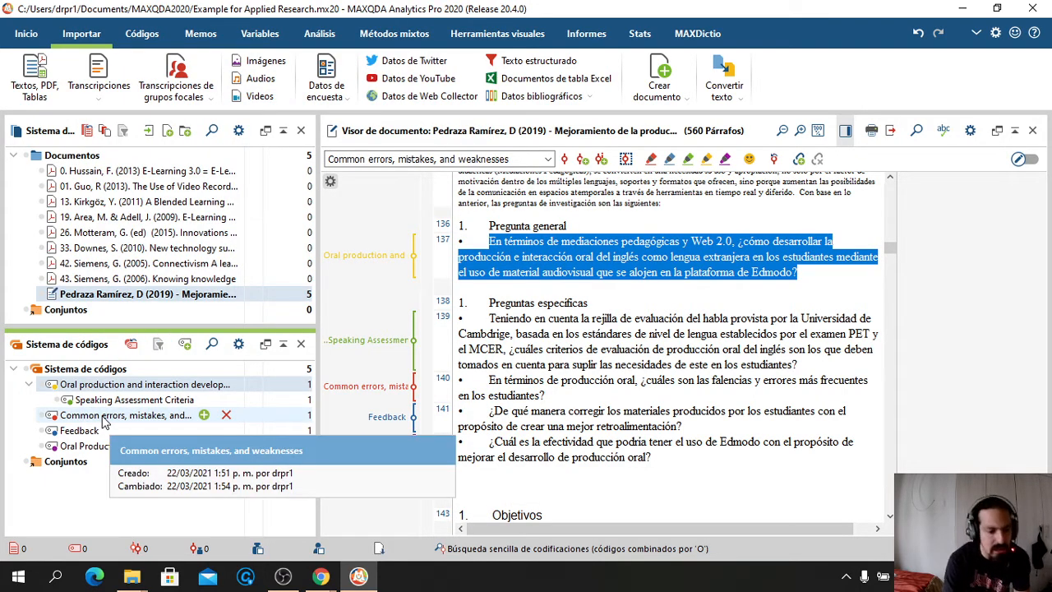
# Move Common errors, Feedback and Oral Production effectivness under the Oral production and interaction code
pyautogui.click(105, 421)
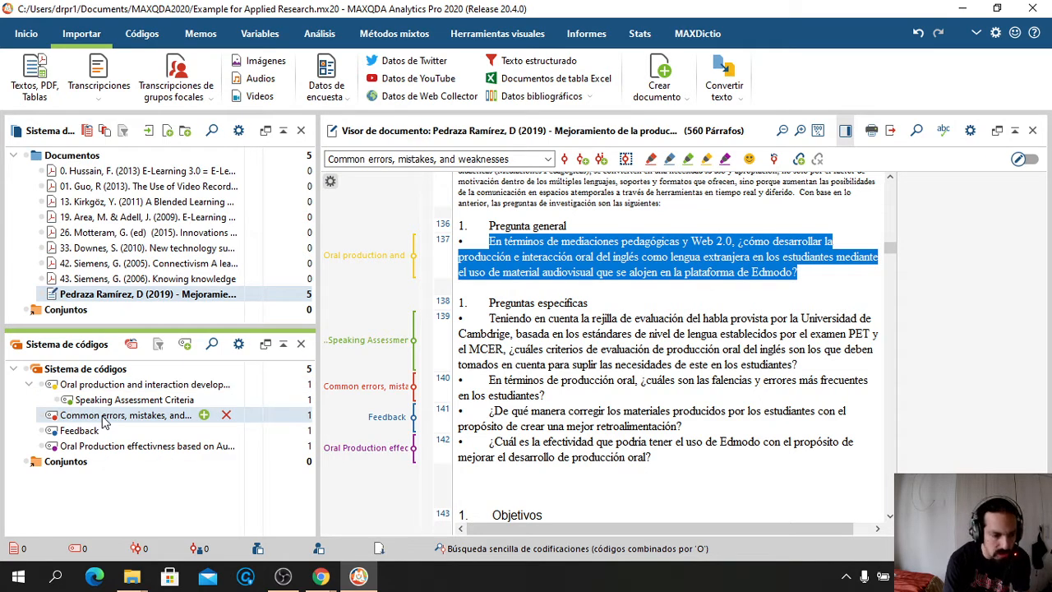
pyautogui.moveTo(104, 419); pyautogui.dragTo(112, 389)
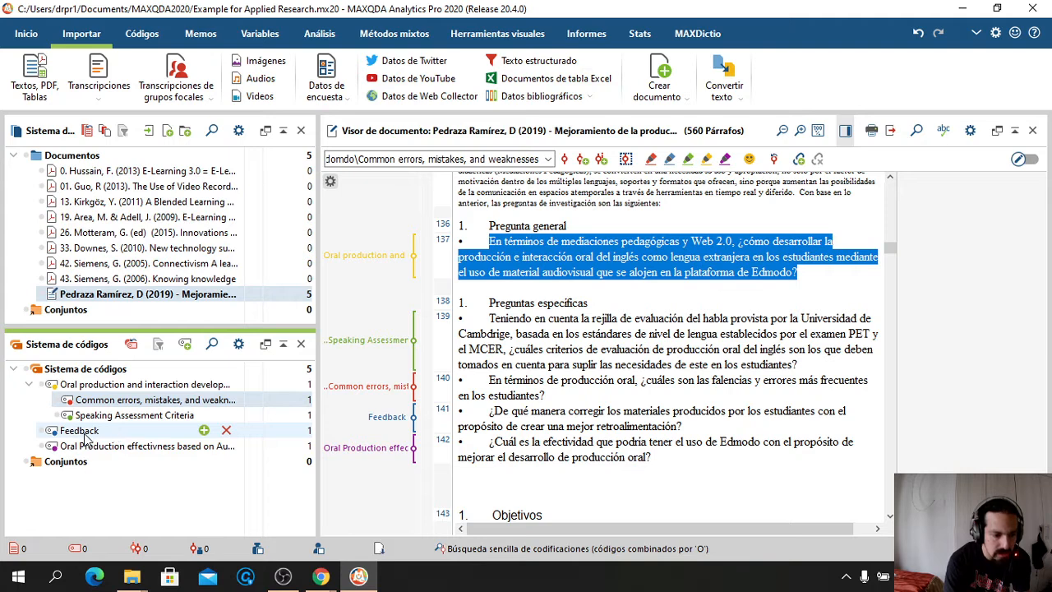
pyautogui.moveTo(85, 438); pyautogui.dragTo(105, 390)
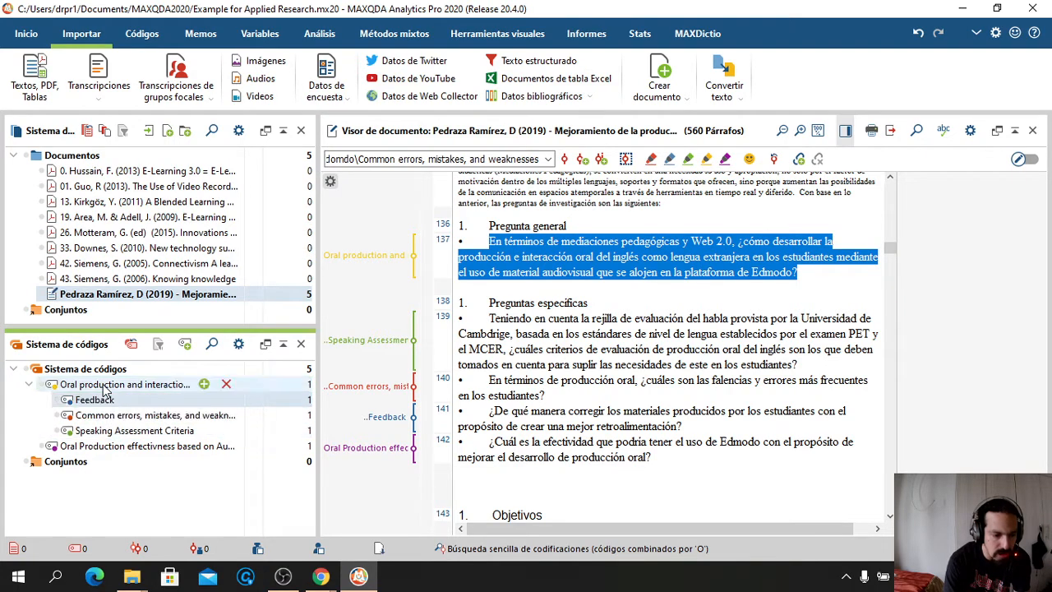
pyautogui.click(97, 449)
pyautogui.moveTo(97, 449); pyautogui.dragTo(109, 389)
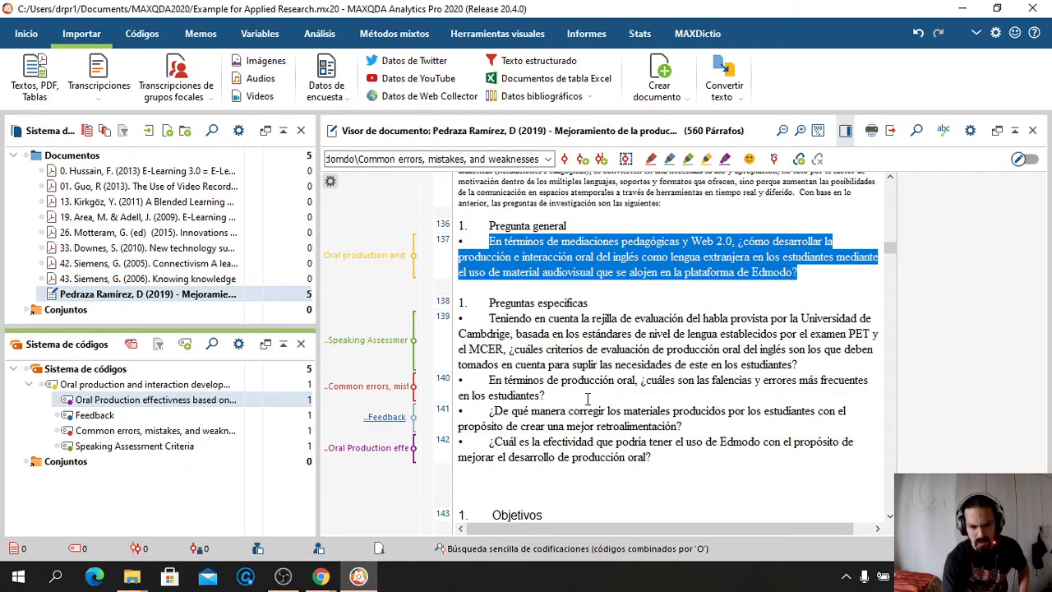
# In the Objetivos section, select paragraph 150, 'Medir el impacto del material de Edmodo…', ready for coding
pyautogui.click(545, 395)
pyautogui.scroll(-3, 588, 398)
pyautogui.scroll(-10, 587, 399)
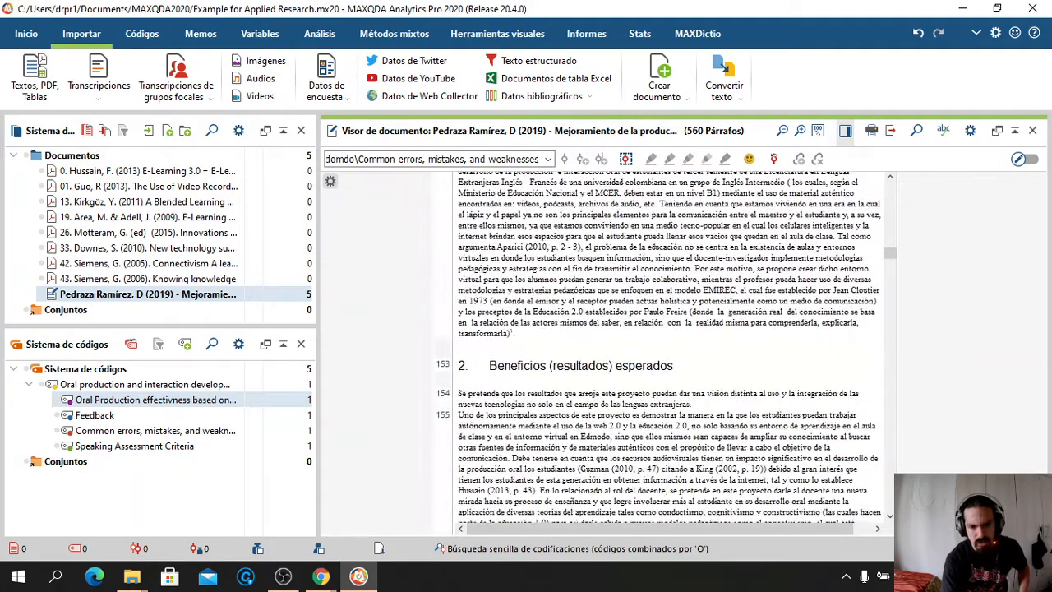
pyautogui.scroll(4, 587, 400)
pyautogui.scroll(3, 587, 399)
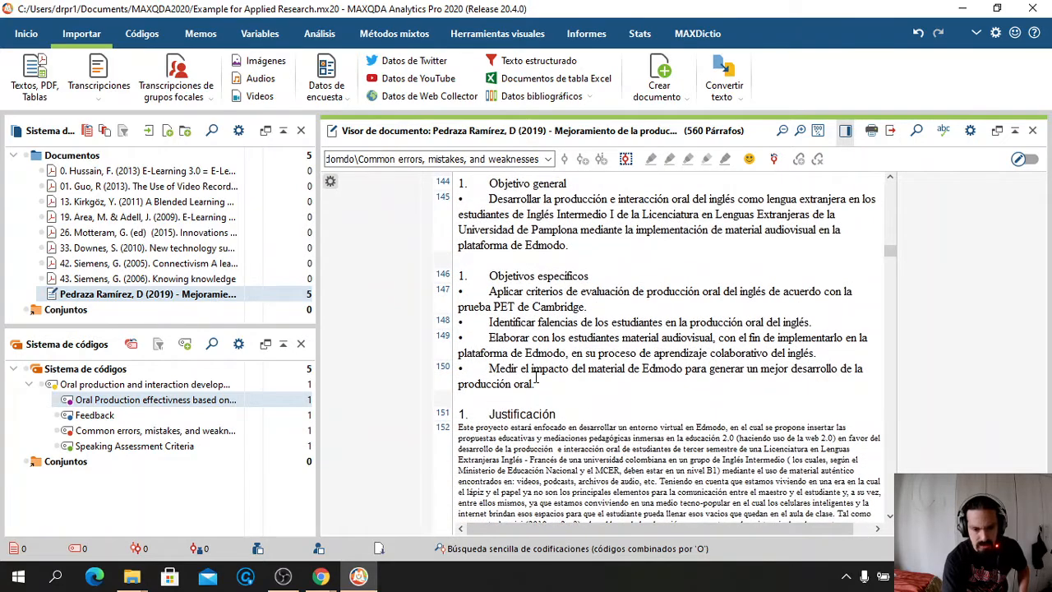
pyautogui.moveTo(538, 383); pyautogui.dragTo(490, 369)
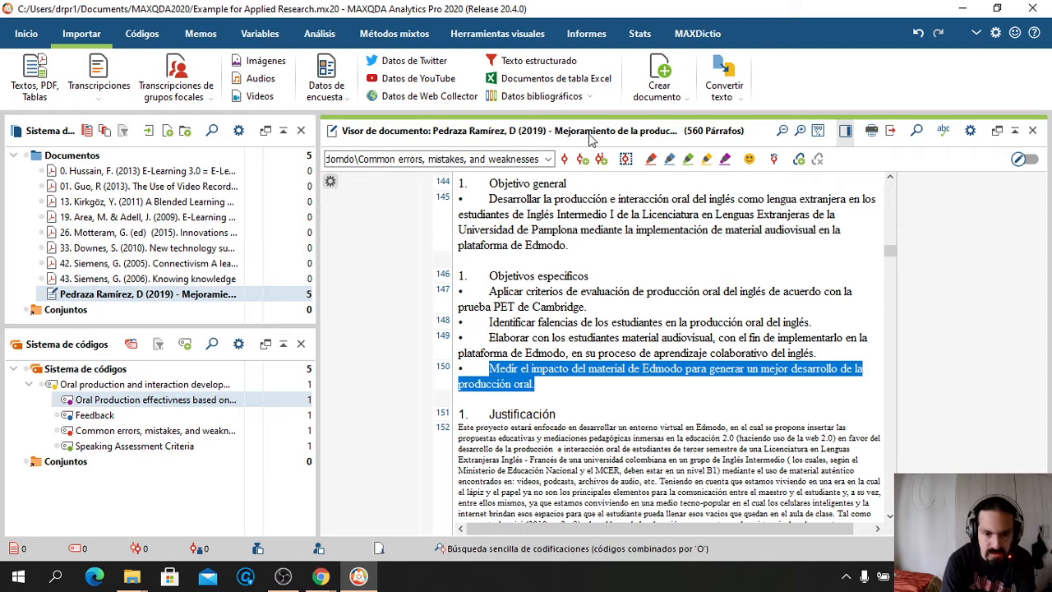
pyautogui.click(551, 160)
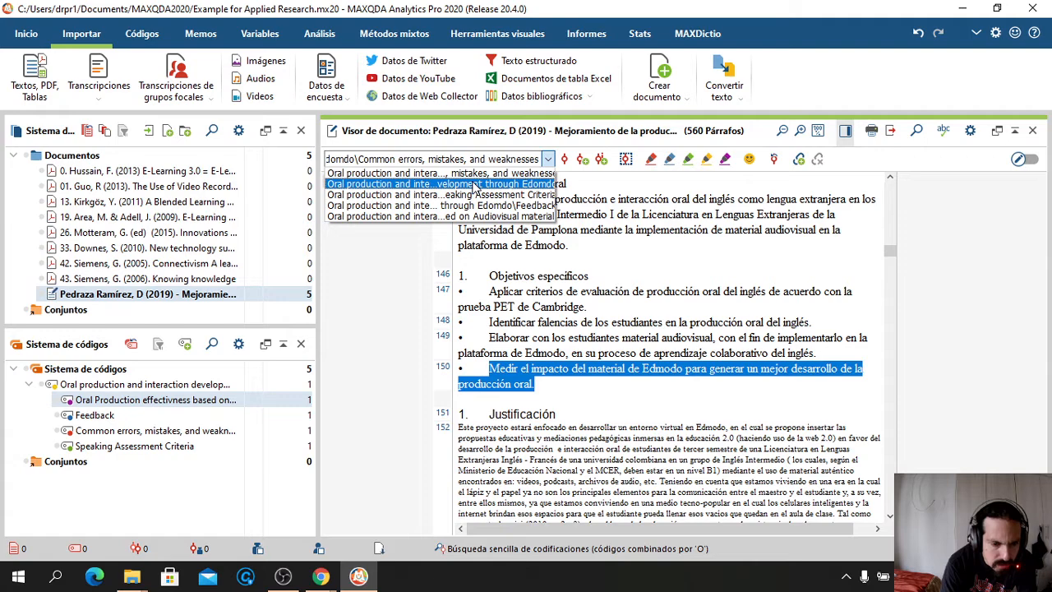
pyautogui.click(373, 382)
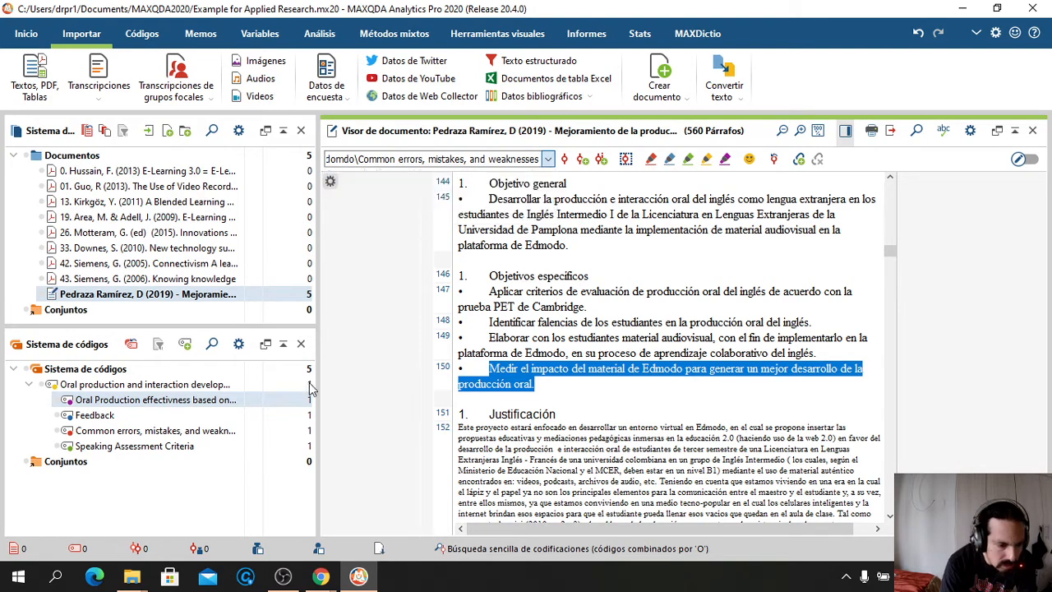
pyautogui.rightClick(146, 386)
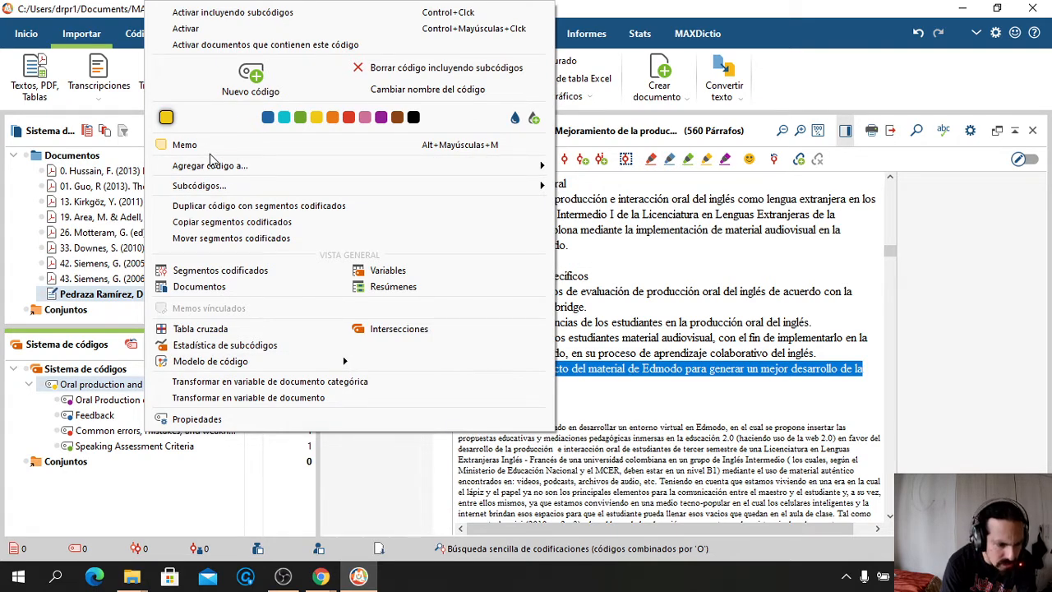
pyautogui.doubleClick(113, 385)
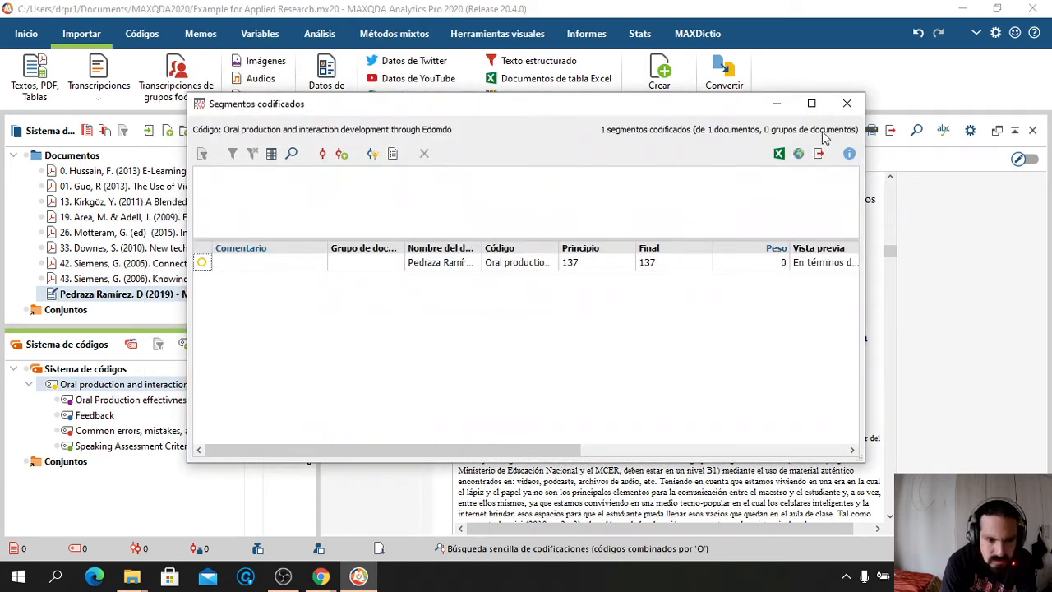
pyautogui.click(847, 105)
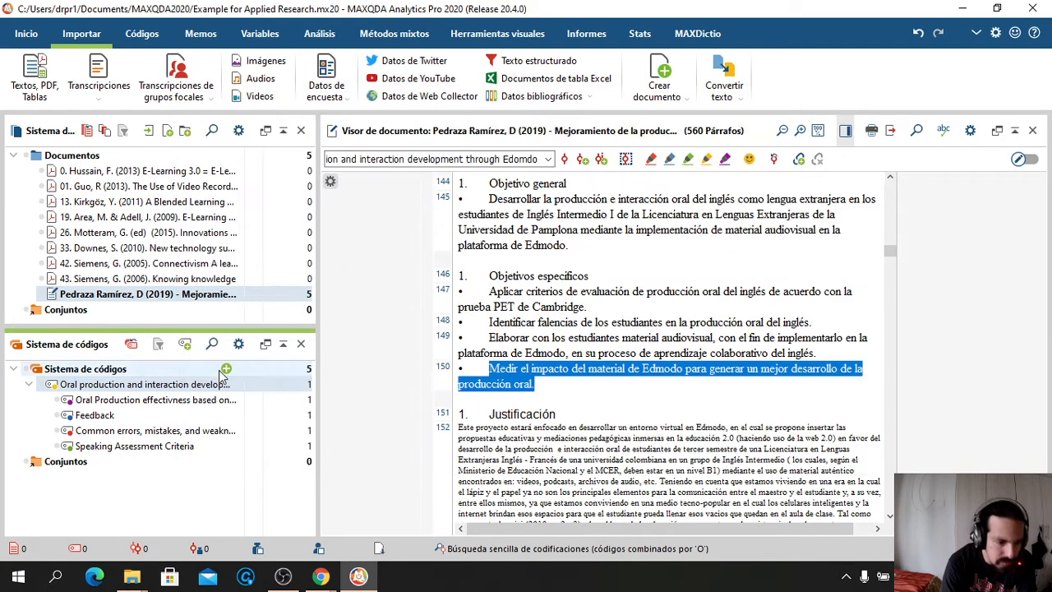
pyautogui.click(166, 386)
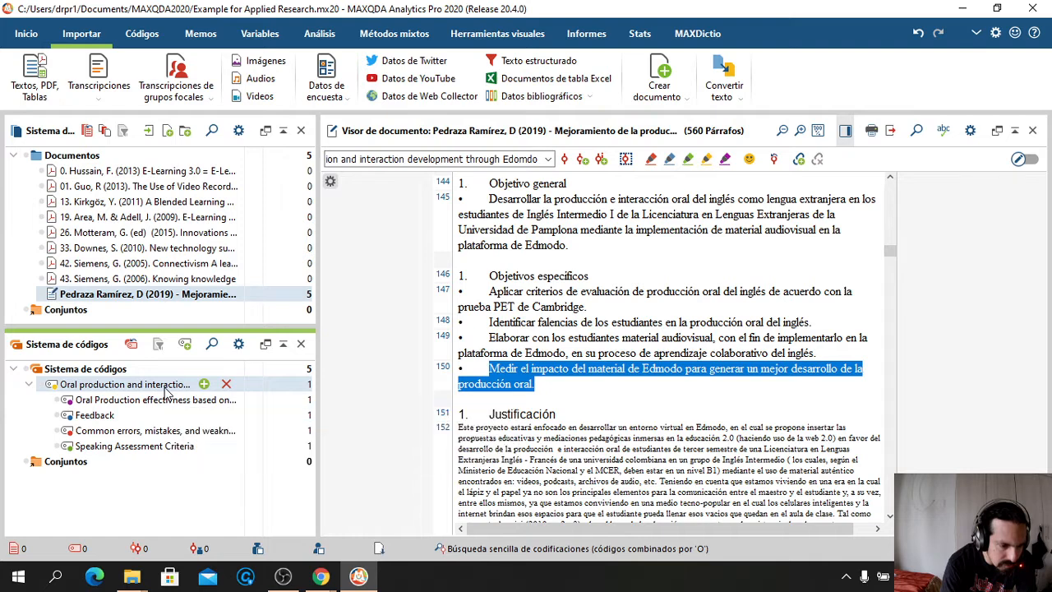
pyautogui.click(165, 386)
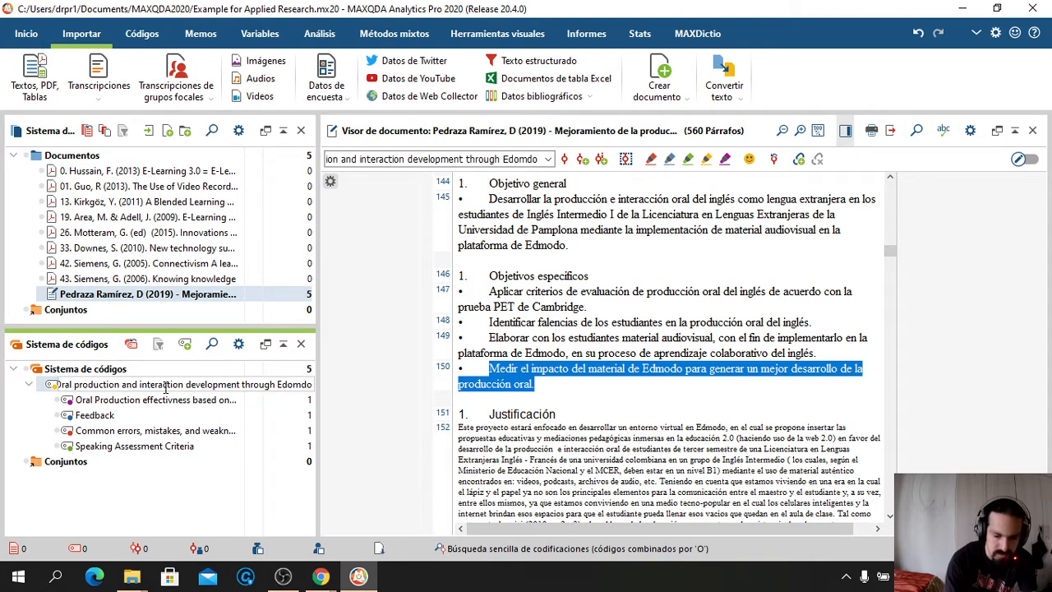
# Shorten the parent code's name from 'Oral production and interaction development through Edmodo' to 'Oral prod and int'
pyautogui.press('End')
pyautogui.press('BackSpace')
pyautogui.press('BackSpace')
pyautogui.press('BackSpace')
pyautogui.press('BackSpace')
pyautogui.press('BackSpace')
pyautogui.press('BackSpace')
pyautogui.press('BackSpace')
pyautogui.press('BackSpace')
pyautogui.press('BackSpace')
pyautogui.press('BackSpace')
pyautogui.press('BackSpace')
pyautogui.press('BackSpace')
pyautogui.press('BackSpace')
pyautogui.press('BackSpace')
pyautogui.press('BackSpace')
pyautogui.press('BackSpace')
pyautogui.press('BackSpace')
pyautogui.press('BackSpace')
pyautogui.press('BackSpace')
pyautogui.press('BackSpace')
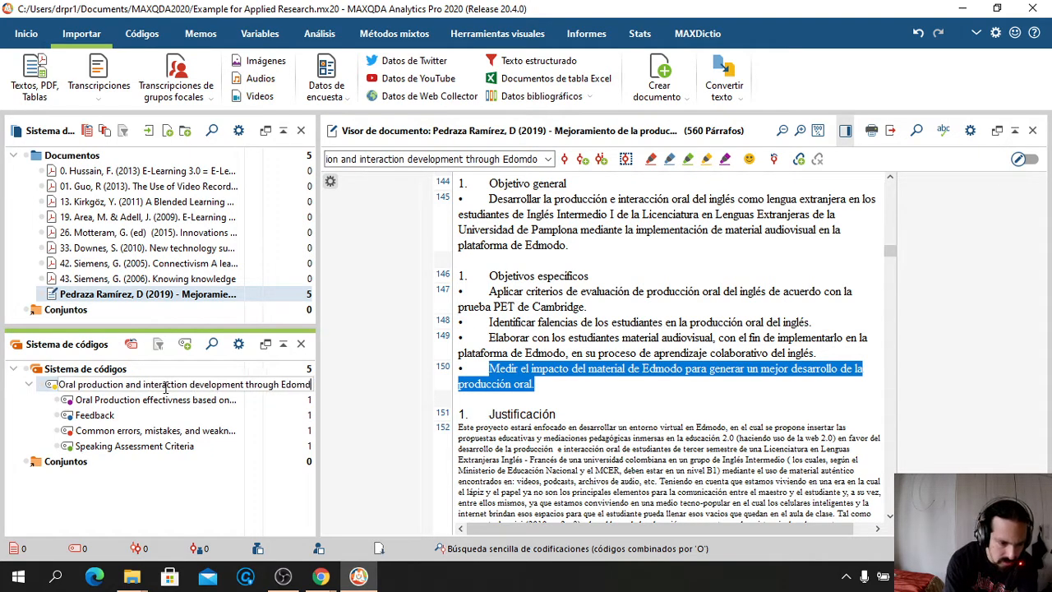
pyautogui.press('BackSpace')
pyautogui.press('BackSpace')
pyautogui.press('BackSpace')
pyautogui.press('BackSpace')
pyautogui.press('BackSpace')
pyautogui.press('BackSpace')
pyautogui.press('BackSpace')
pyautogui.press('BackSpace')
pyautogui.press('BackSpace')
pyautogui.press('BackSpace')
pyautogui.press('BackSpace')
pyautogui.press('BackSpace')
pyautogui.press('BackSpace')
pyautogui.press('BackSpace')
pyautogui.press('BackSpace')
pyautogui.press('BackSpace')
pyautogui.press('BackSpace')
pyautogui.press('BackSpace')
pyautogui.press('BackSpace')
pyautogui.press('BackSpace')
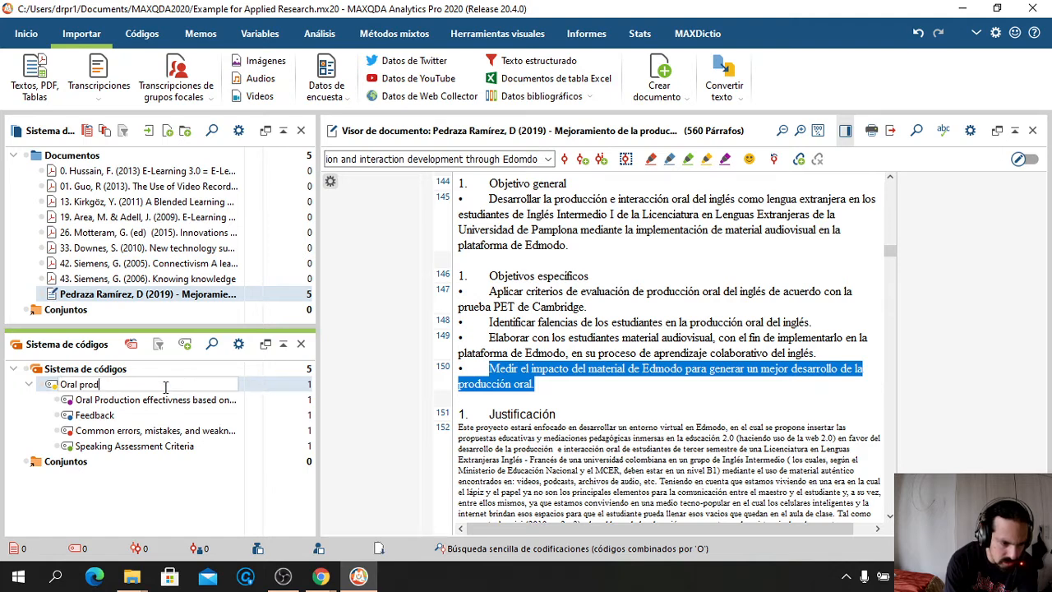
pyautogui.write('prod a')
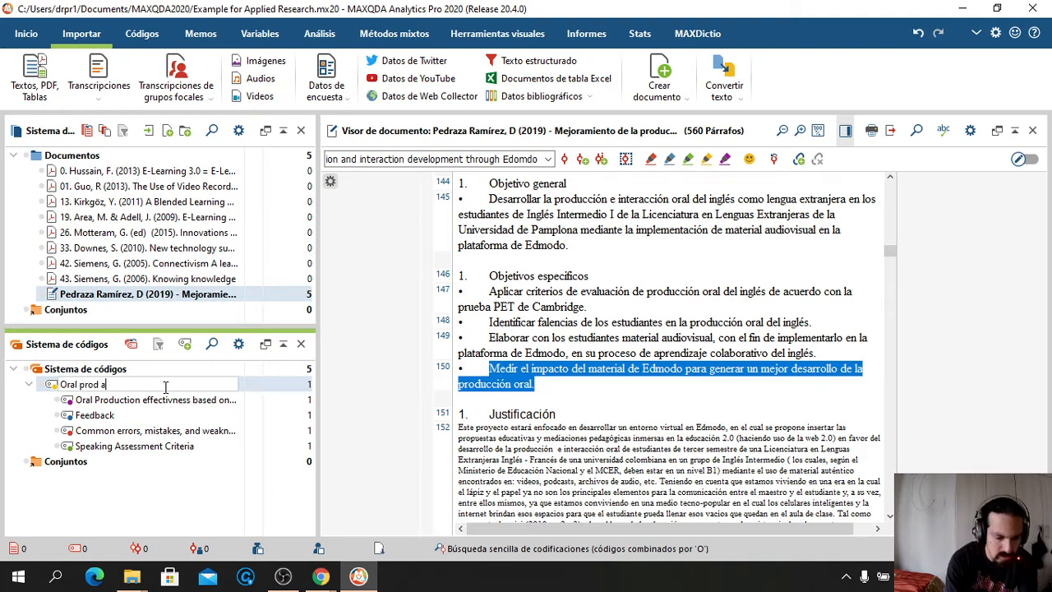
pyautogui.write('nd int')
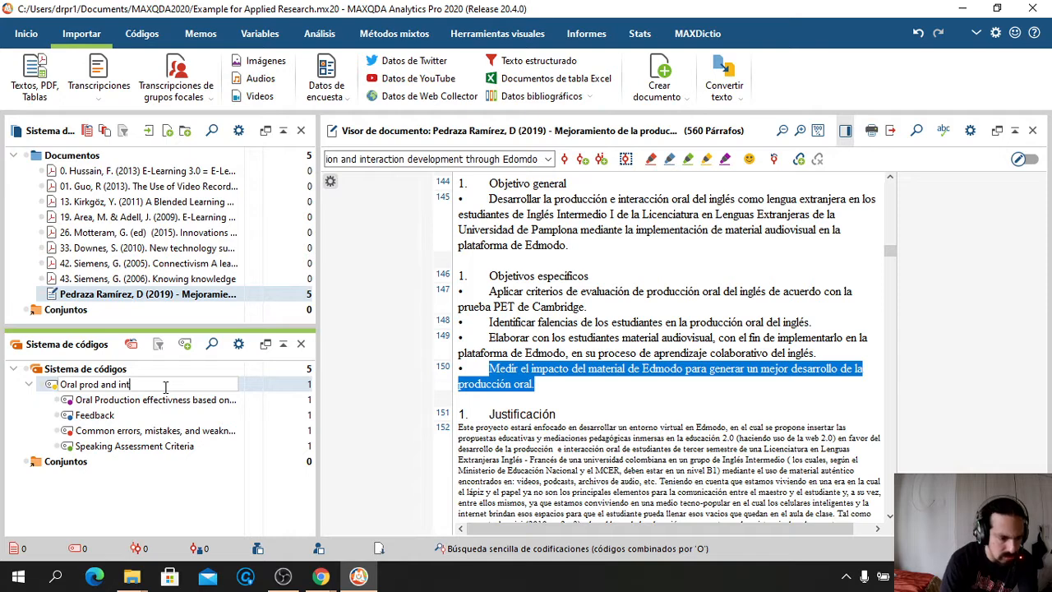
pyautogui.press('Return')
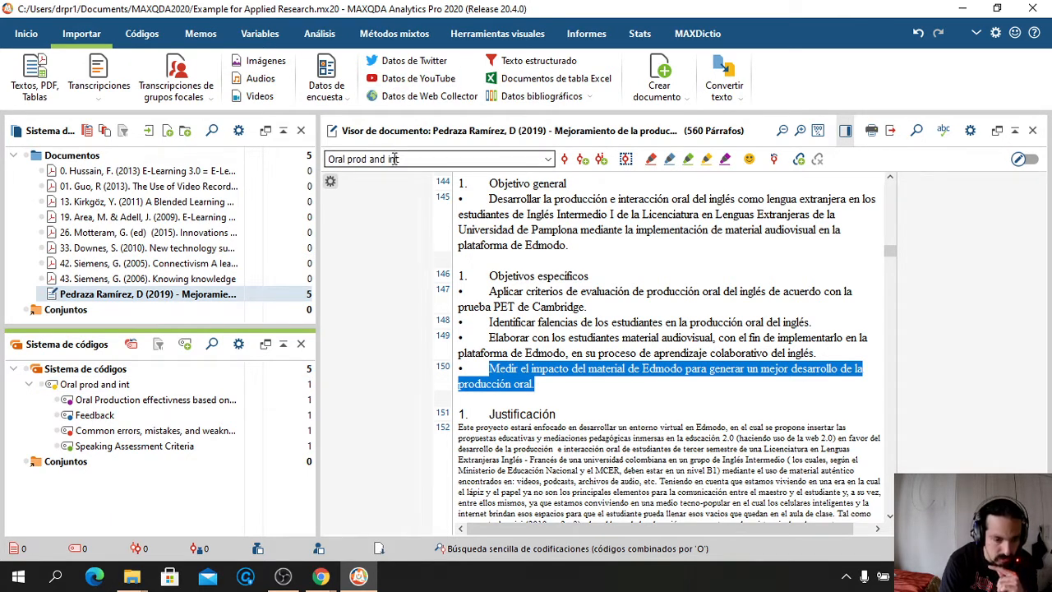
pyautogui.click(551, 161)
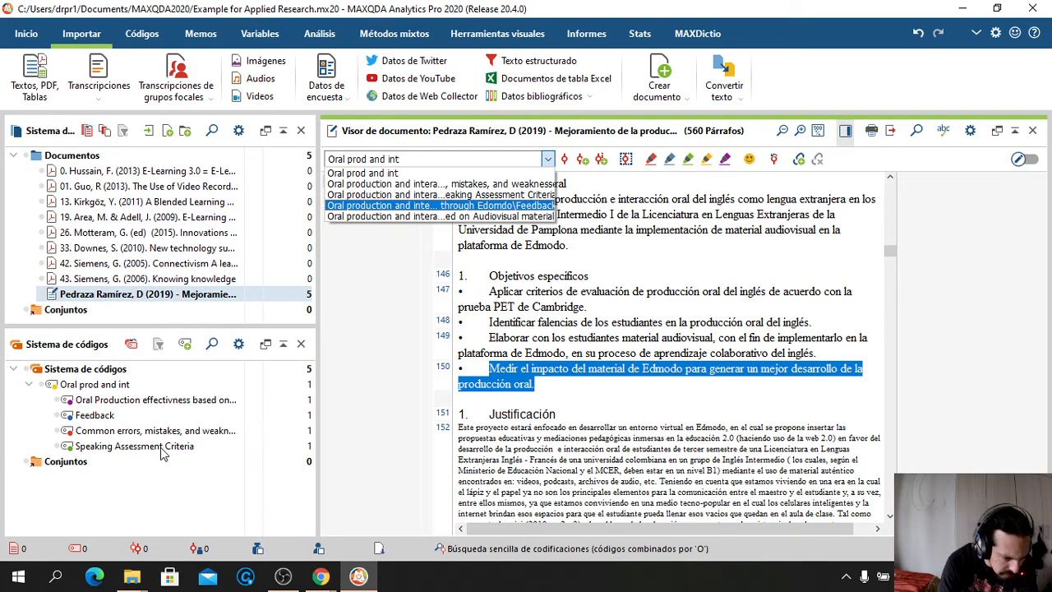
# Move the Feedback and Common errors subcodes below Speaking Assessment Criteria in the Code System
pyautogui.moveTo(160, 447); pyautogui.dragTo(124, 457)
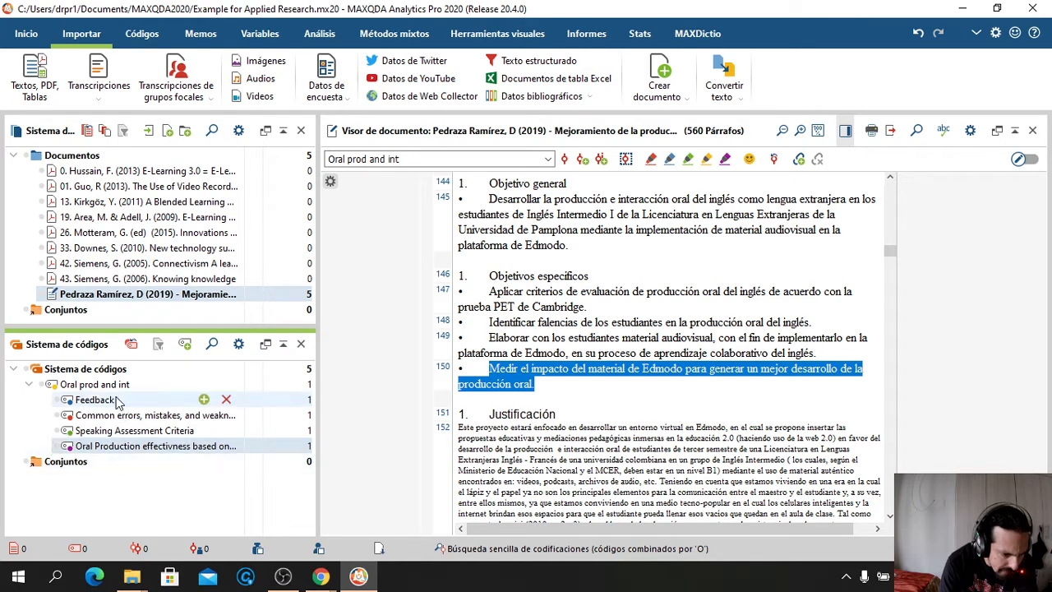
pyautogui.moveTo(97, 403); pyautogui.dragTo(98, 444)
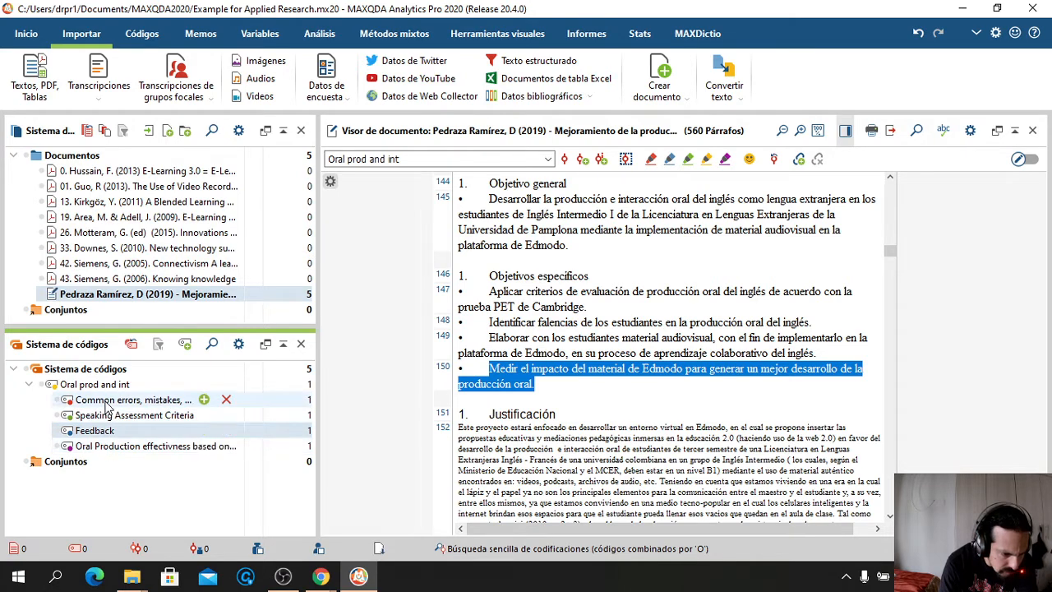
pyautogui.click(105, 403)
pyautogui.moveTo(105, 402); pyautogui.dragTo(105, 427)
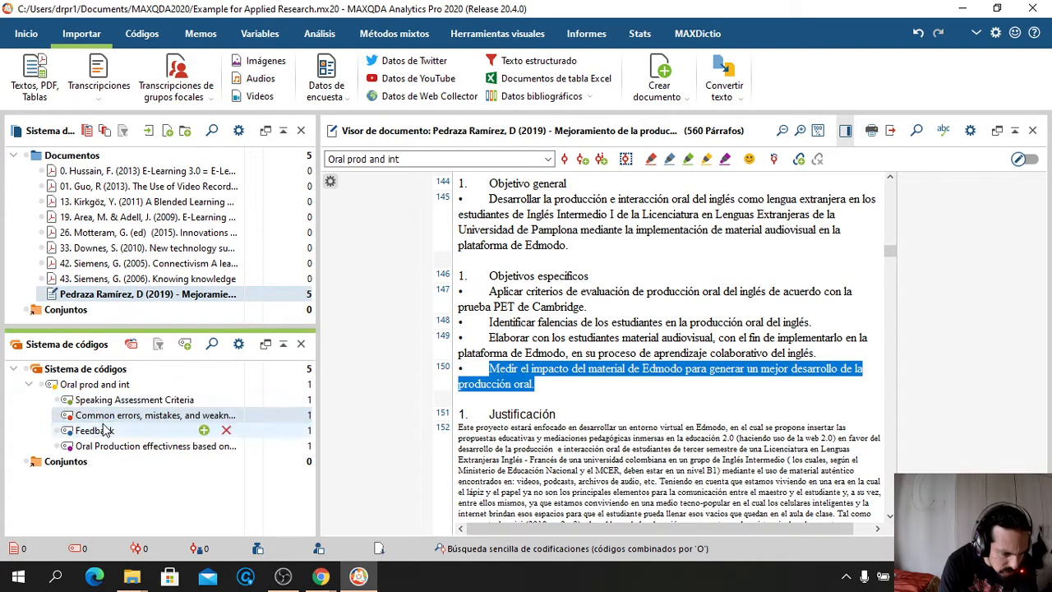
pyautogui.click(160, 484)
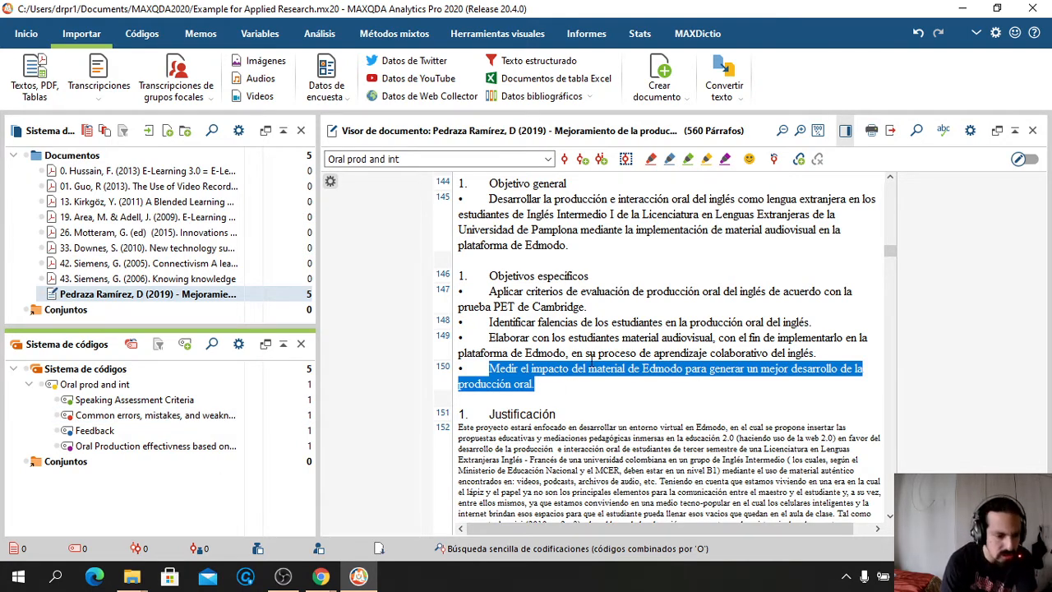
# Code paragraph 150 with Oral Production effectiveness and paragraph 149 with Feedback
pyautogui.click(549, 161)
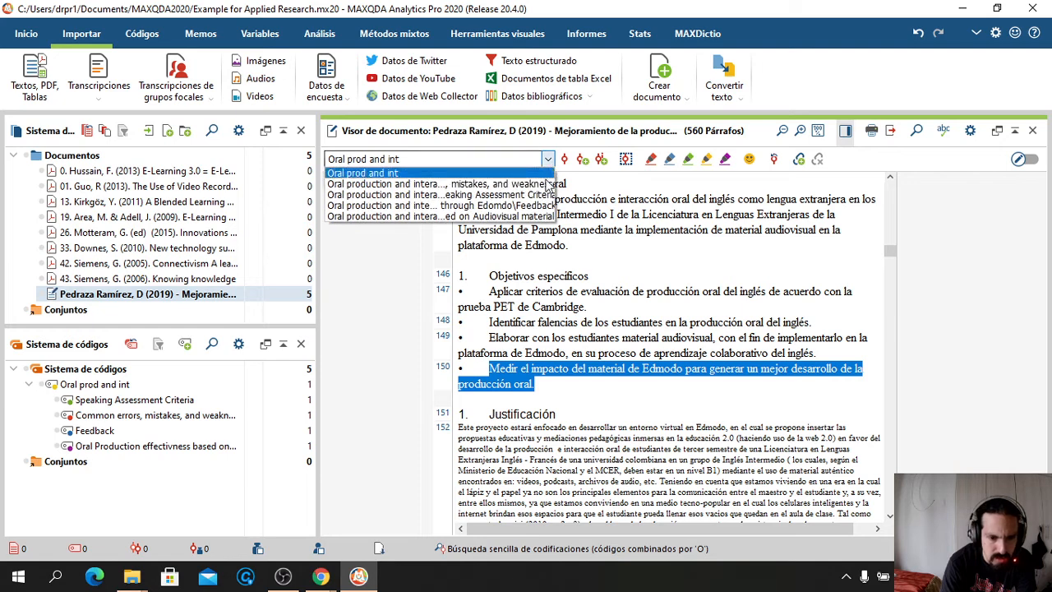
pyautogui.click(486, 217)
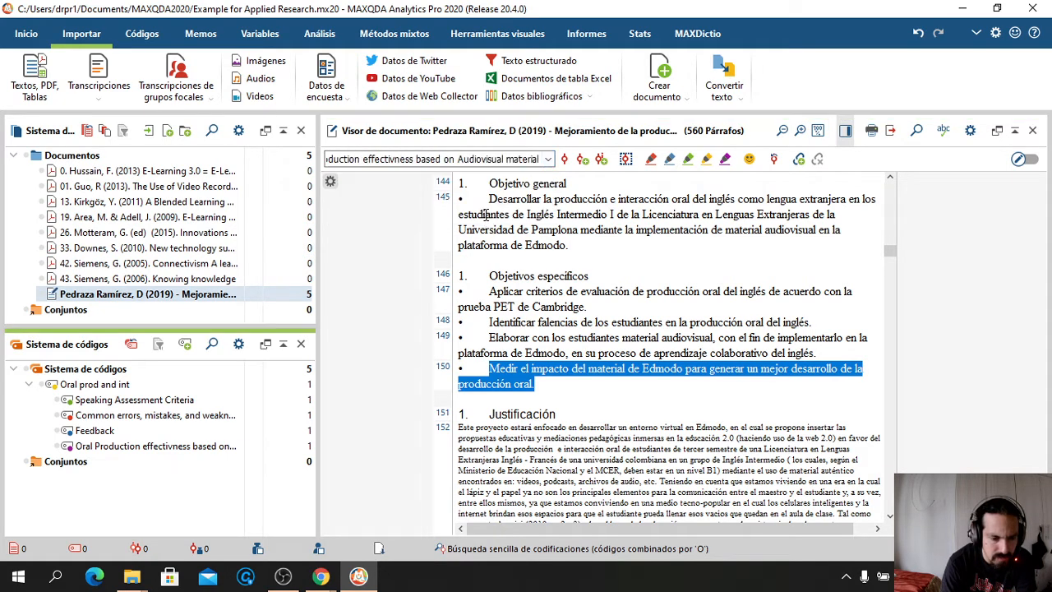
pyautogui.click(563, 160)
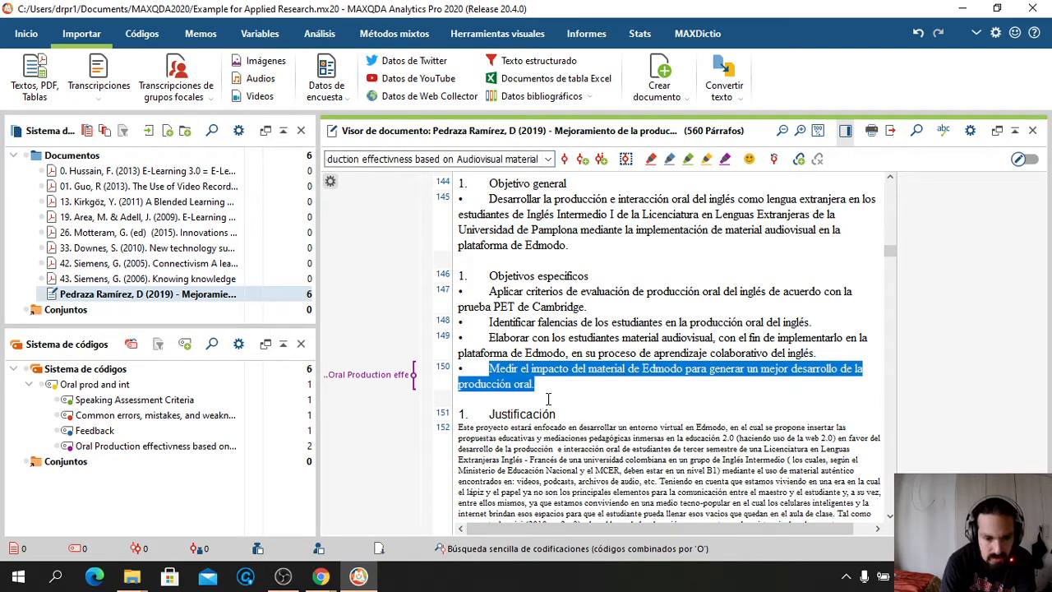
pyautogui.moveTo(816, 354); pyautogui.dragTo(489, 343)
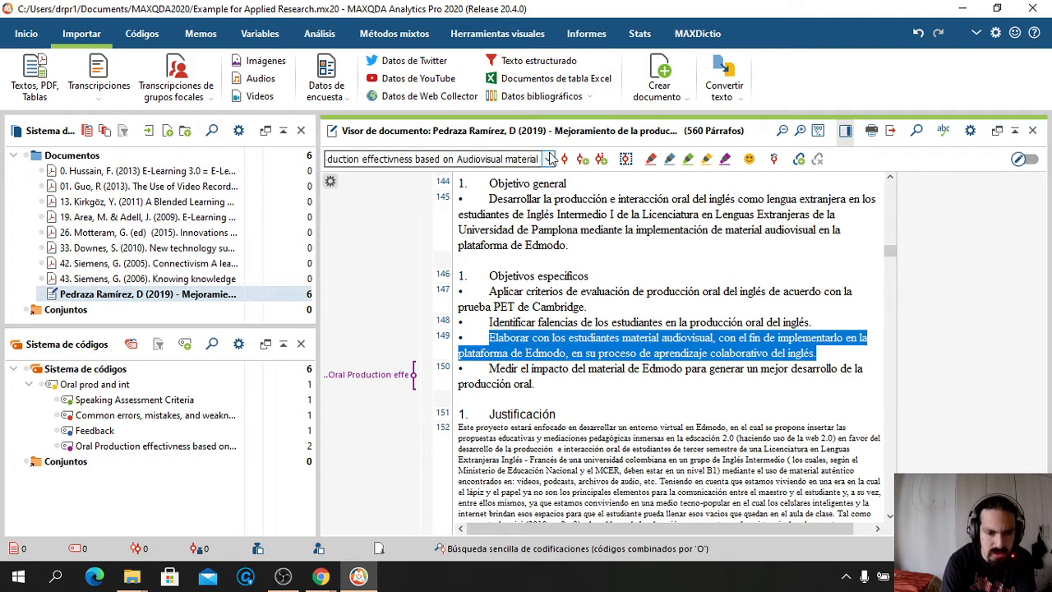
pyautogui.click(548, 159)
pyautogui.click(492, 195)
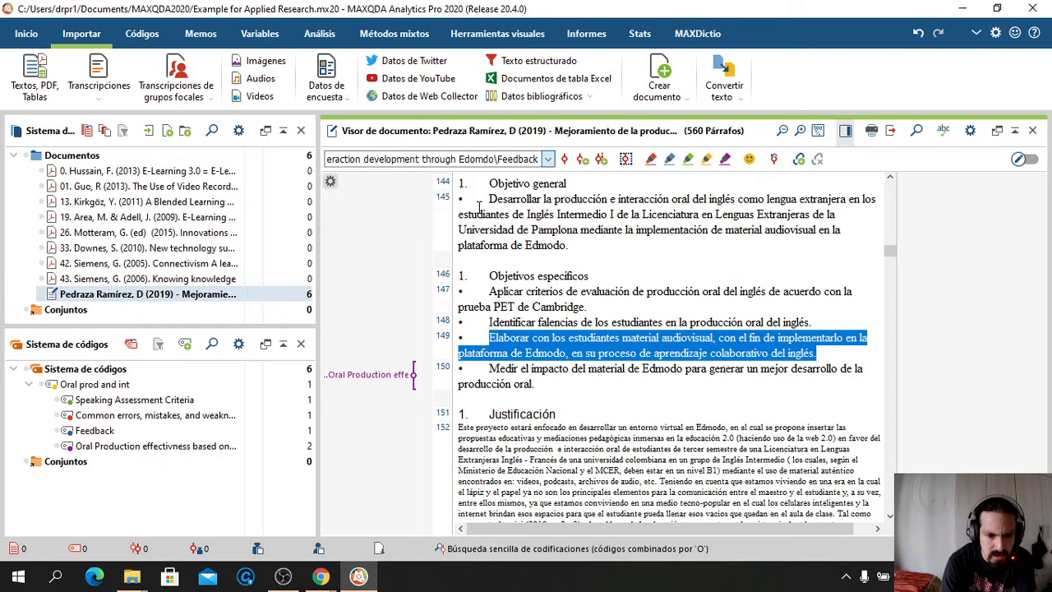
pyautogui.click(565, 163)
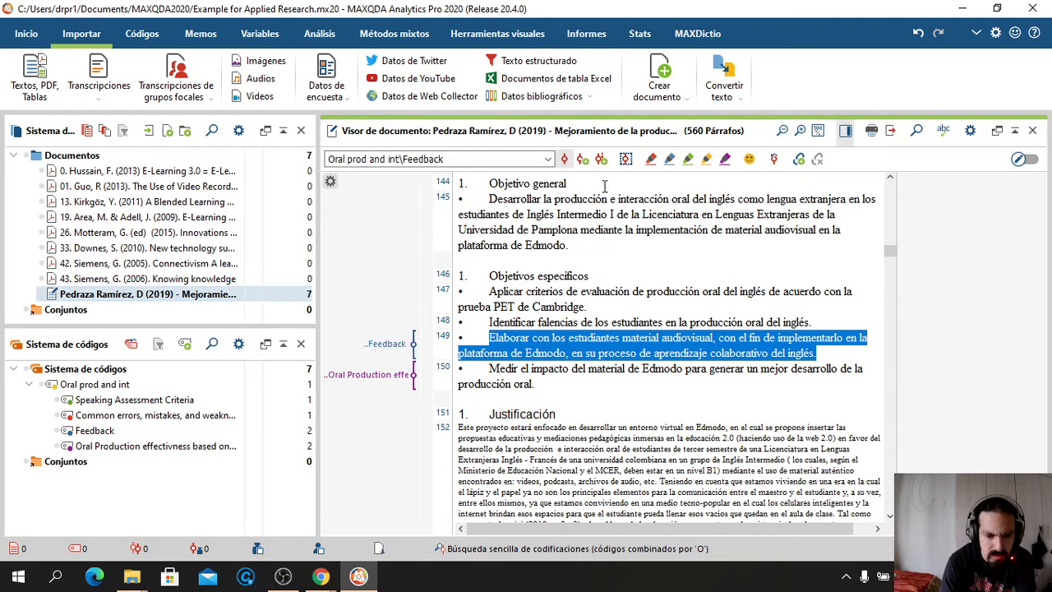
# Code paragraphs 148, 147 and 145 with Speaking Assessment Criteria
pyautogui.moveTo(814, 324); pyautogui.dragTo(490, 321)
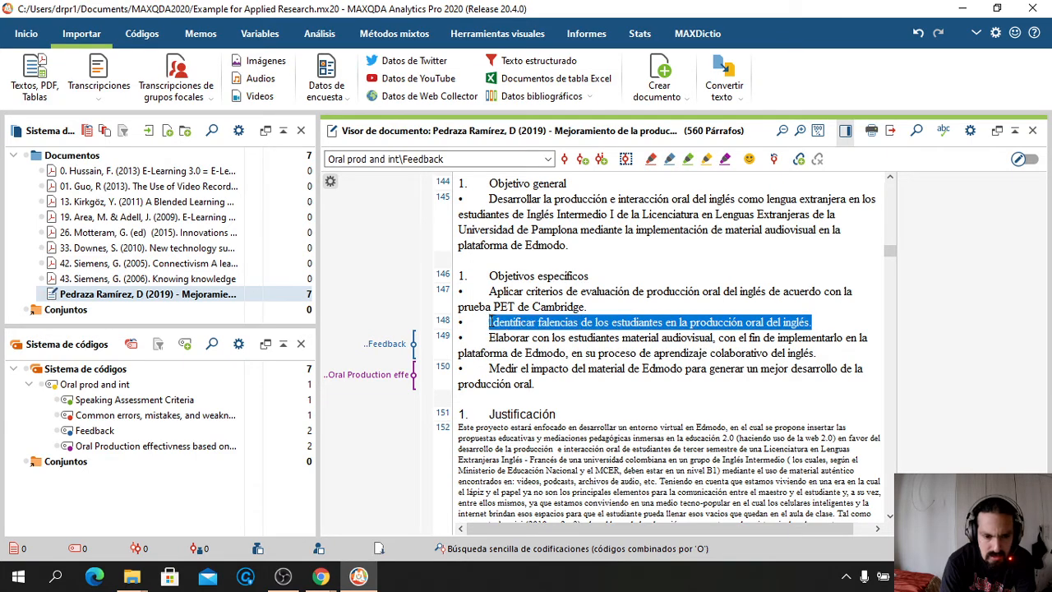
pyautogui.click(548, 160)
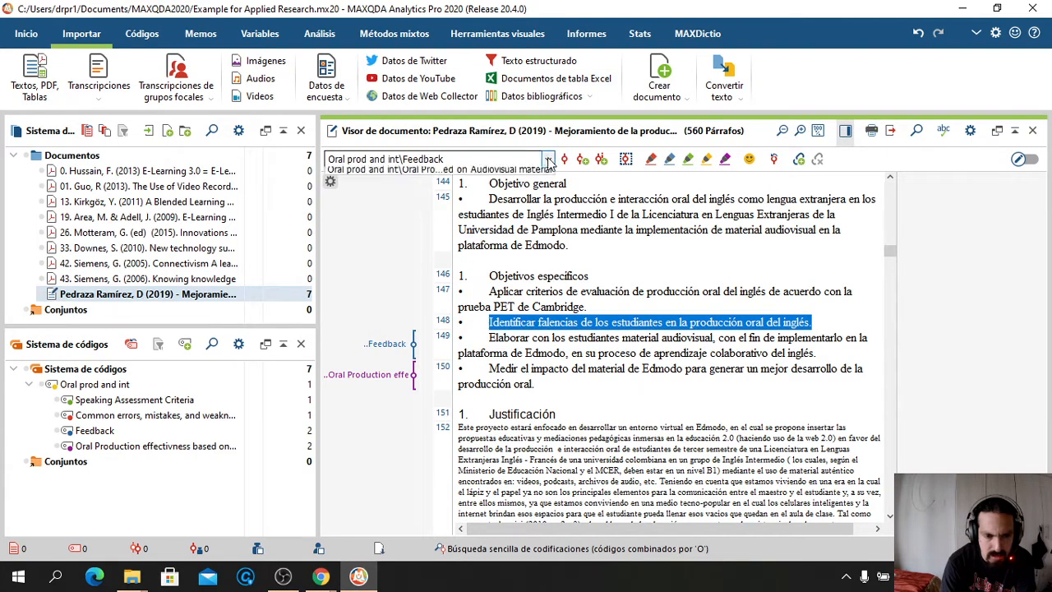
pyautogui.click(506, 197)
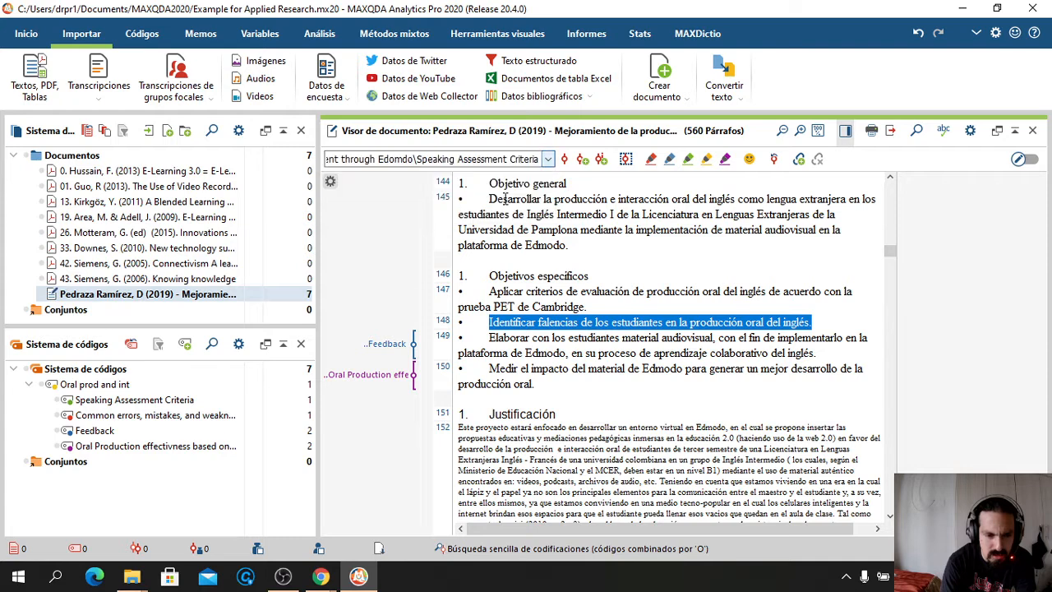
pyautogui.click(565, 159)
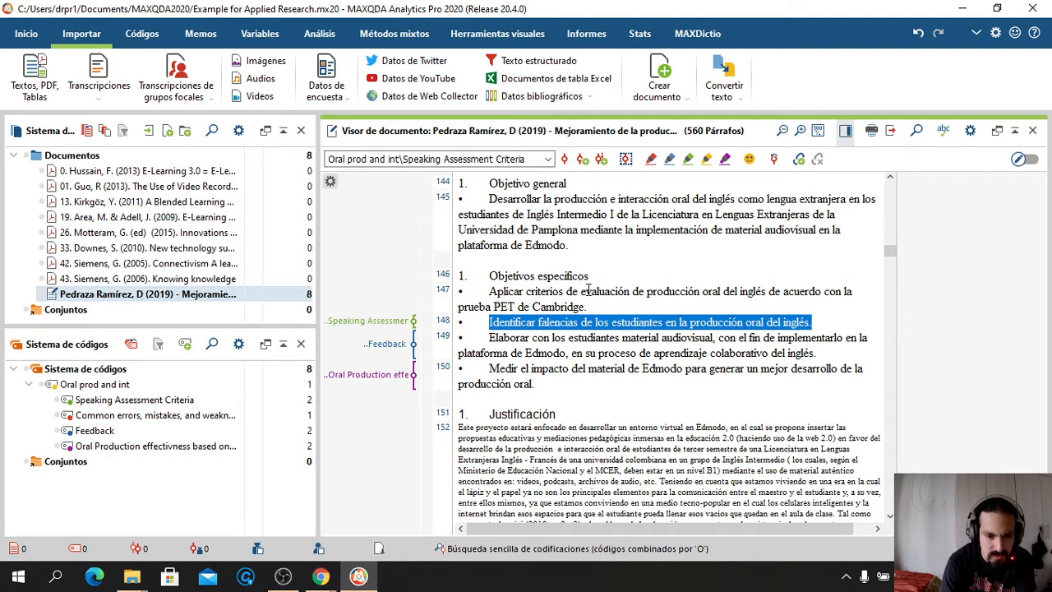
pyautogui.moveTo(596, 306); pyautogui.dragTo(490, 291)
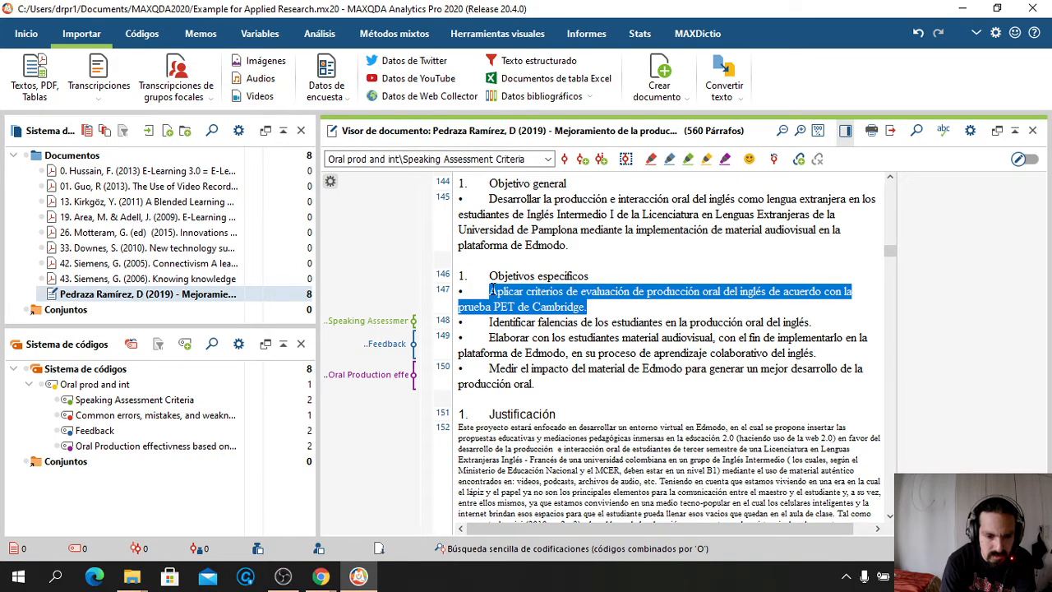
pyautogui.click(565, 160)
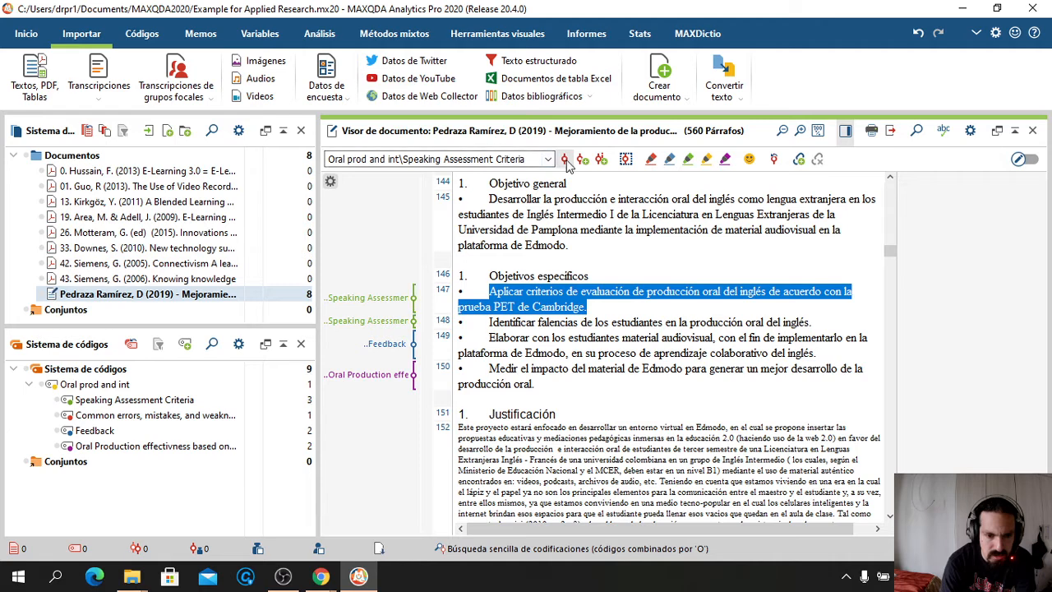
pyautogui.moveTo(573, 246); pyautogui.dragTo(491, 200)
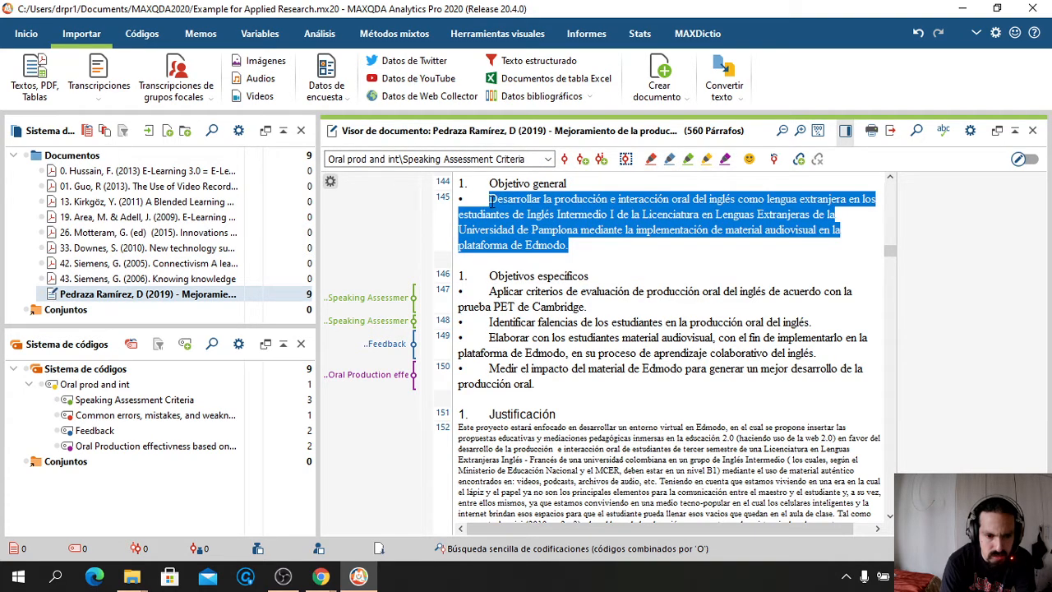
pyautogui.click(525, 159)
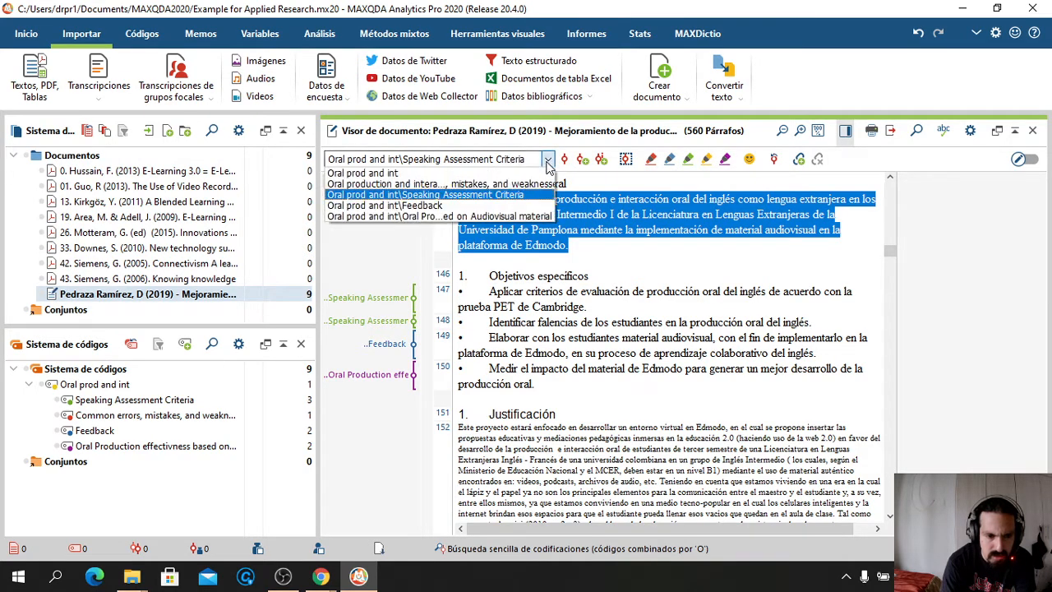
pyautogui.press('Escape')
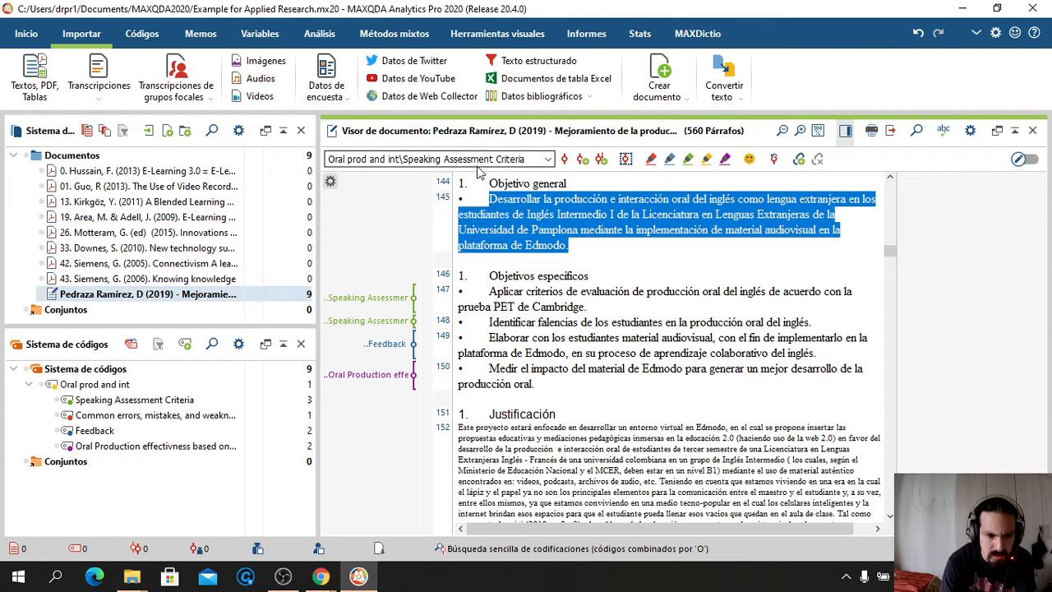
pyautogui.click(566, 160)
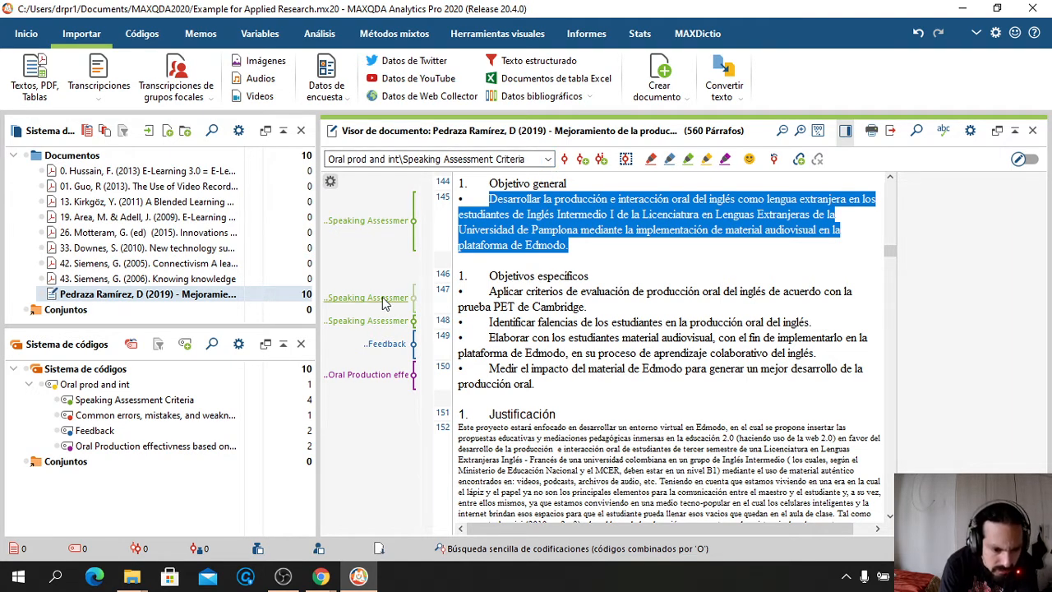
# Delete the Speaking Assessment Criteria codings from paragraphs 148, 147 and 145
pyautogui.moveTo(367, 330)
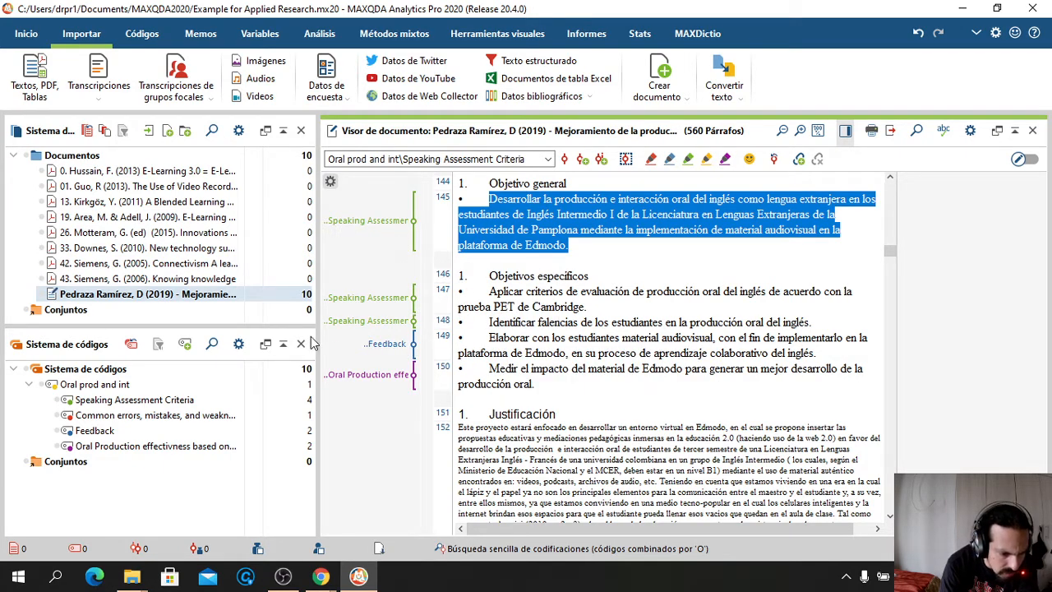
pyautogui.rightClick(382, 328)
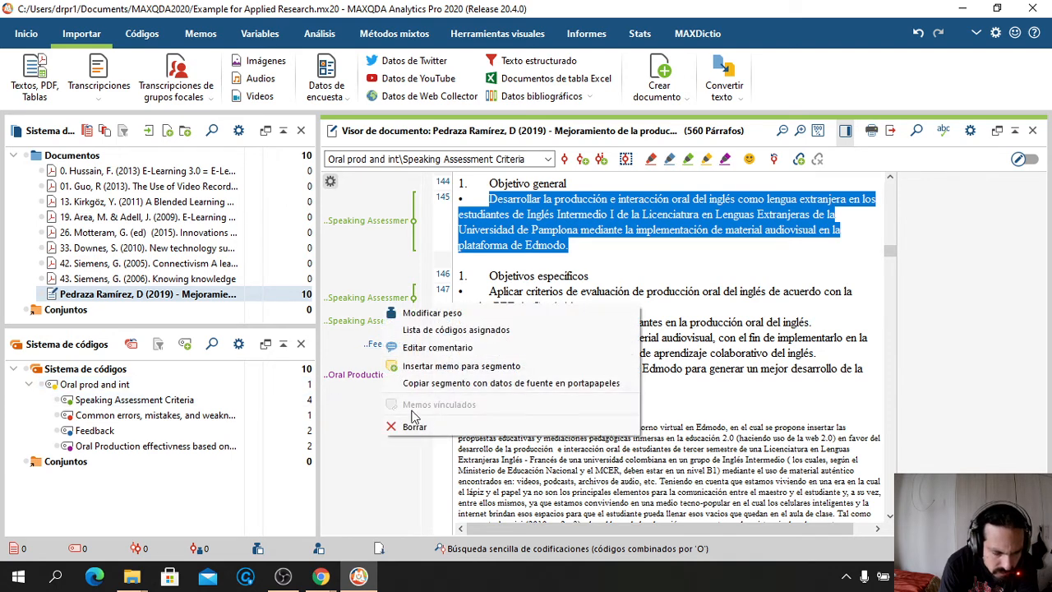
pyautogui.click(419, 426)
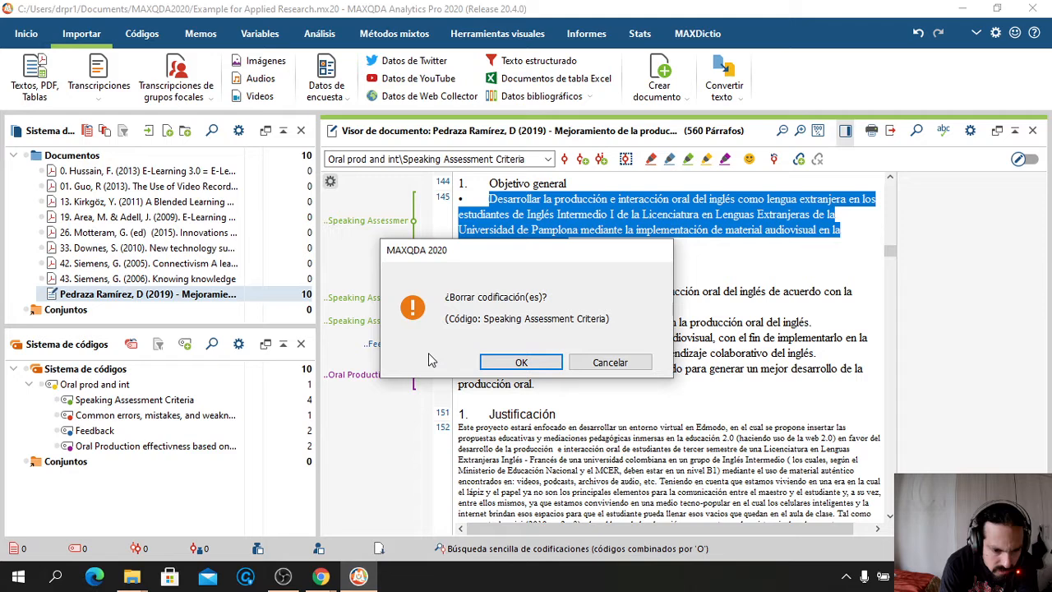
pyautogui.click(523, 364)
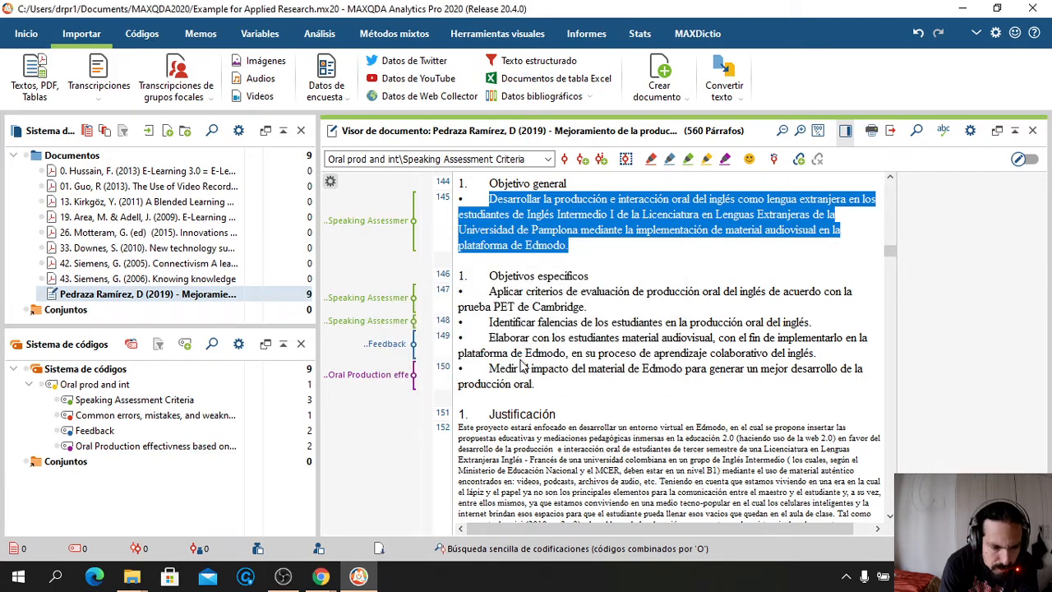
pyautogui.rightClick(363, 299)
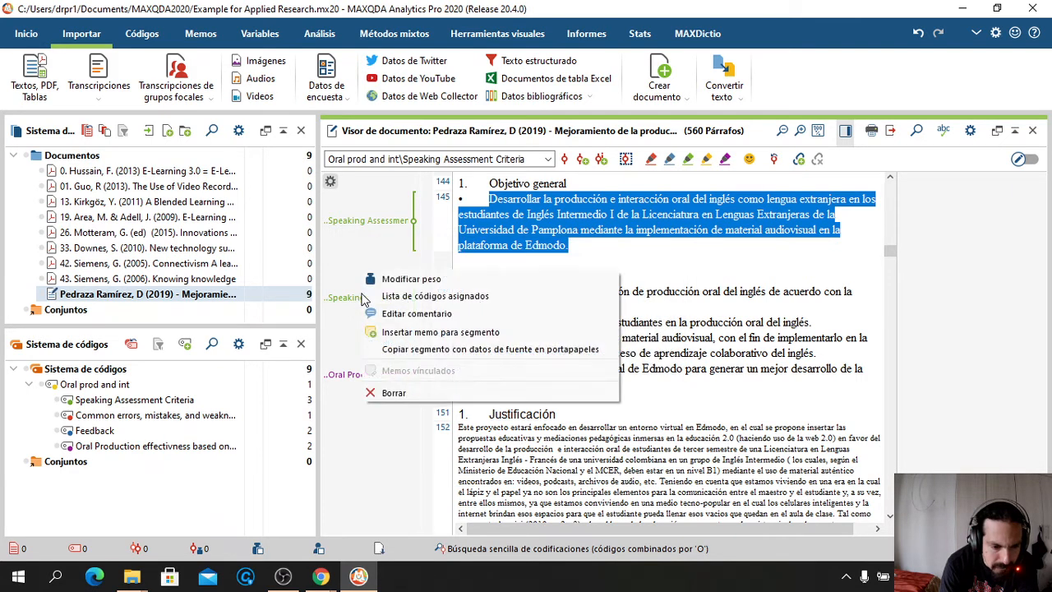
pyautogui.click(393, 394)
pyautogui.click(519, 361)
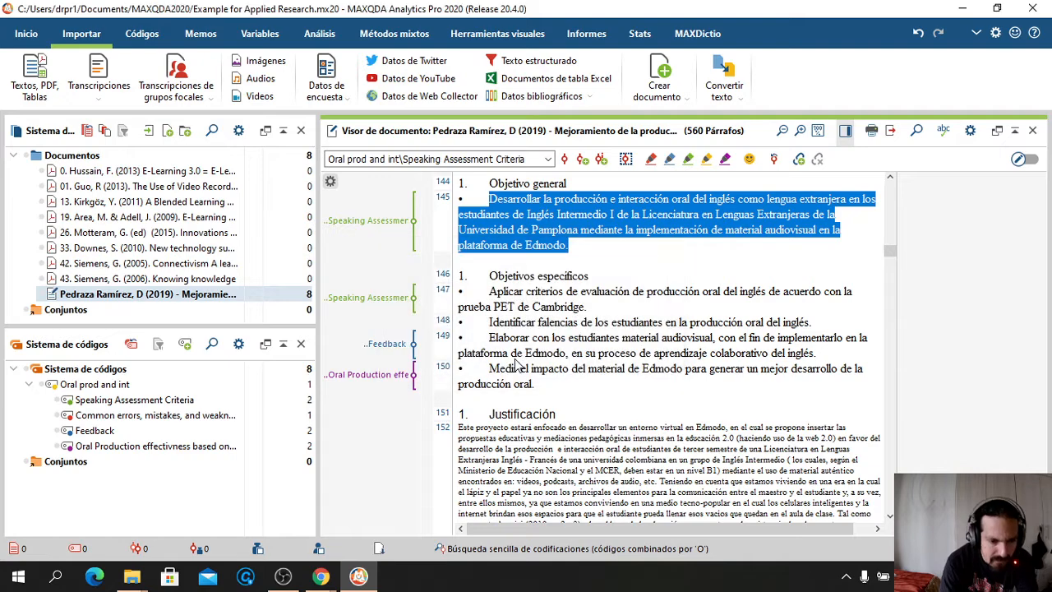
pyautogui.rightClick(389, 230)
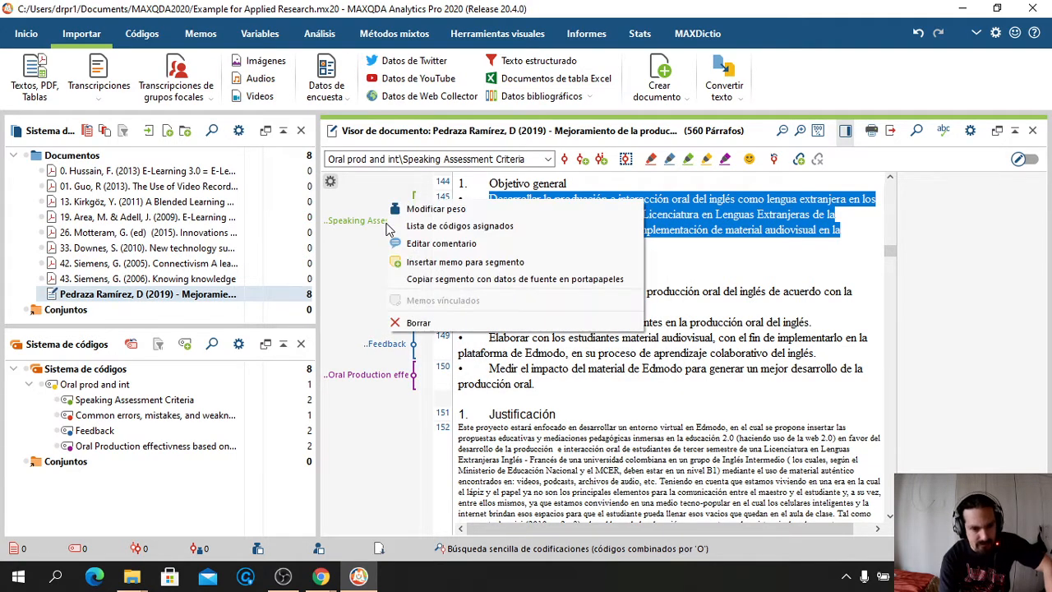
pyautogui.click(433, 323)
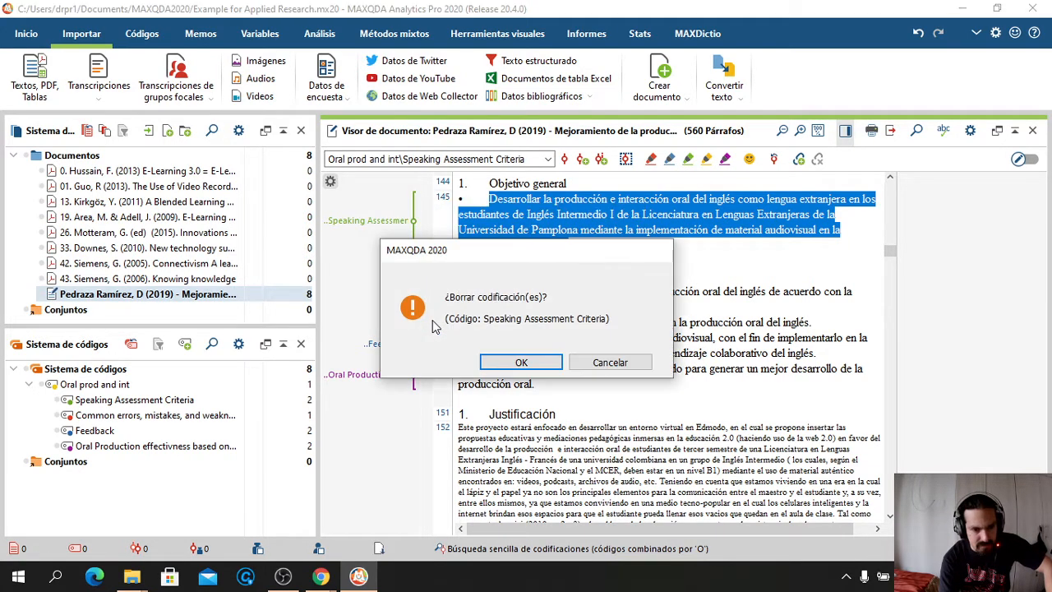
pyautogui.click(511, 365)
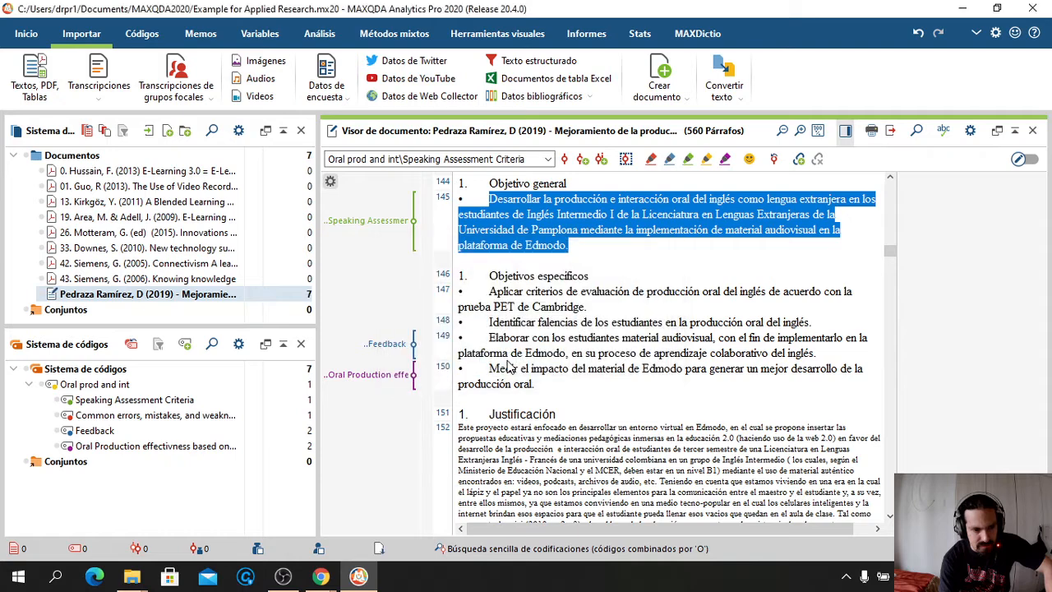
pyautogui.click(548, 159)
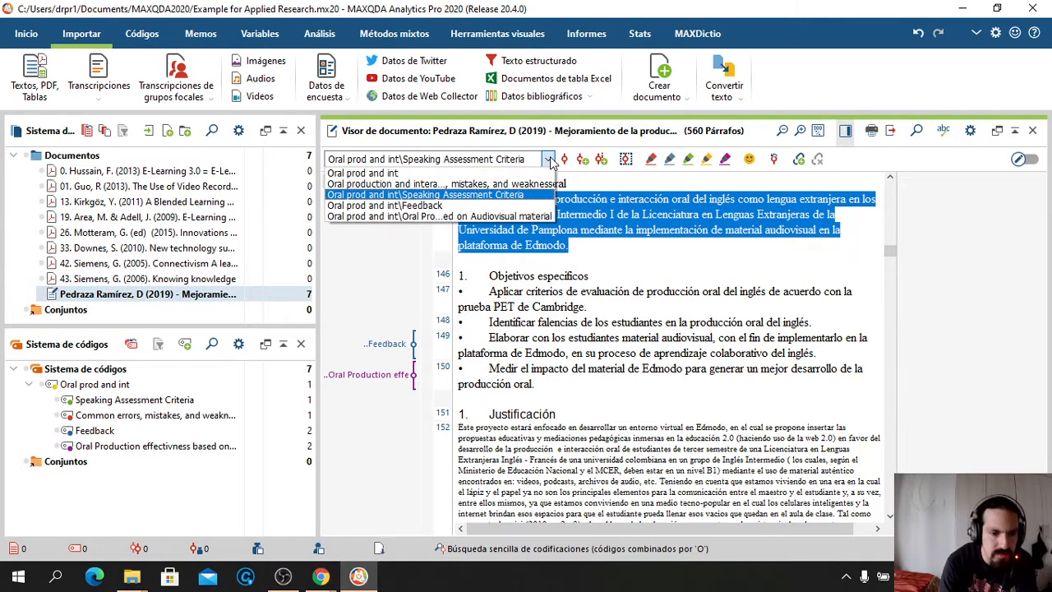
# Code paragraphs 145 and 148 with Common errors, mistakes, and weaknesses
pyautogui.click(481, 186)
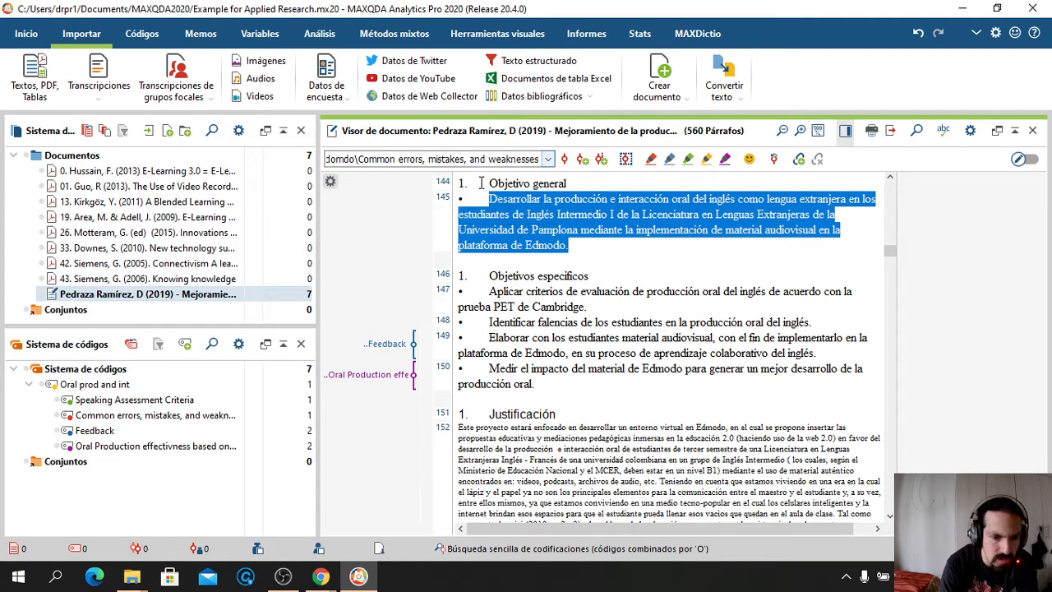
pyautogui.click(565, 159)
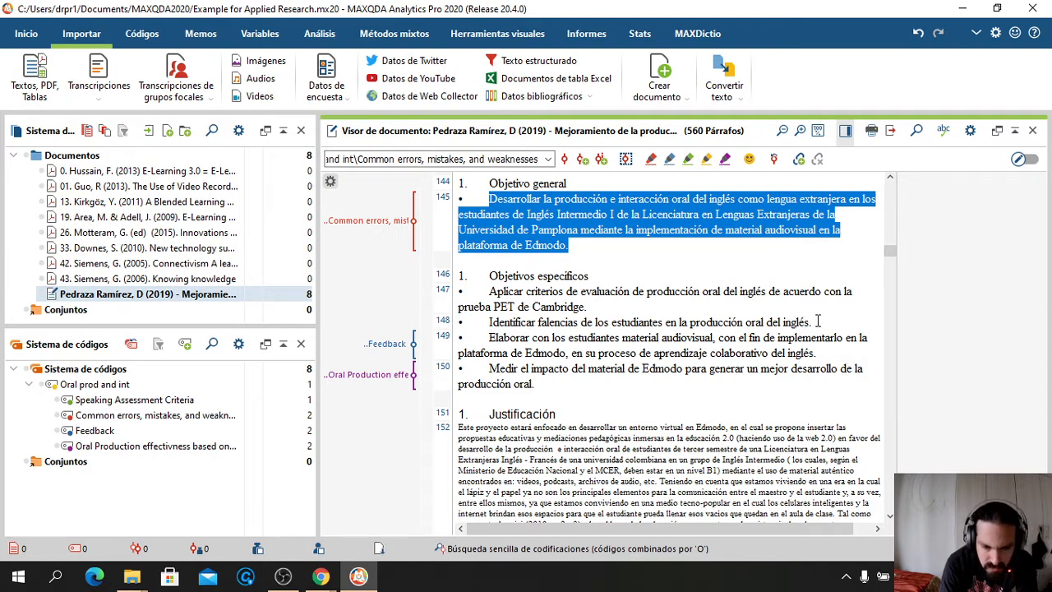
pyautogui.moveTo(817, 321); pyautogui.dragTo(470, 323)
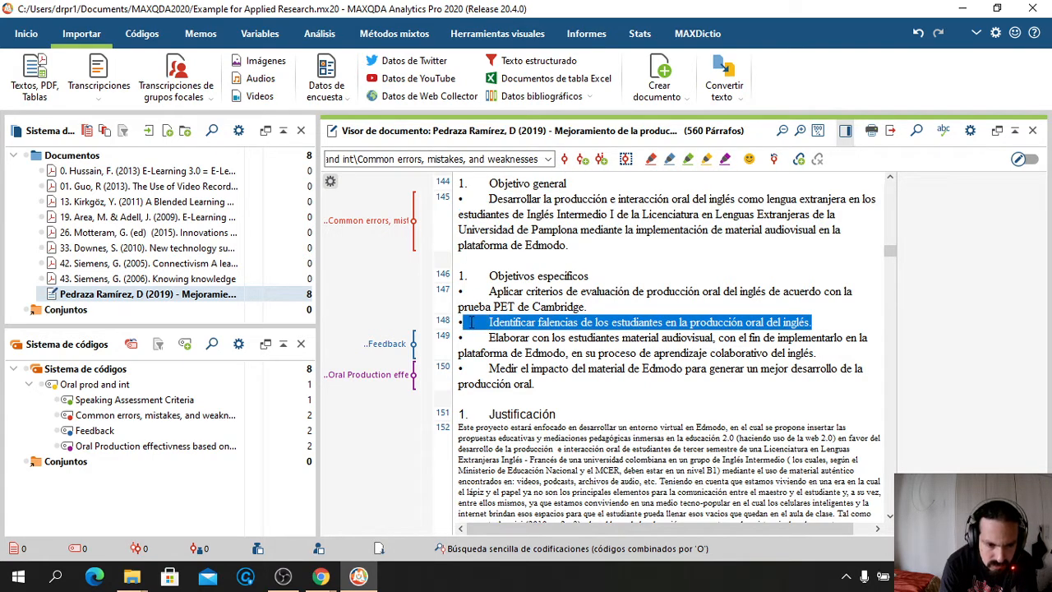
pyautogui.click(547, 159)
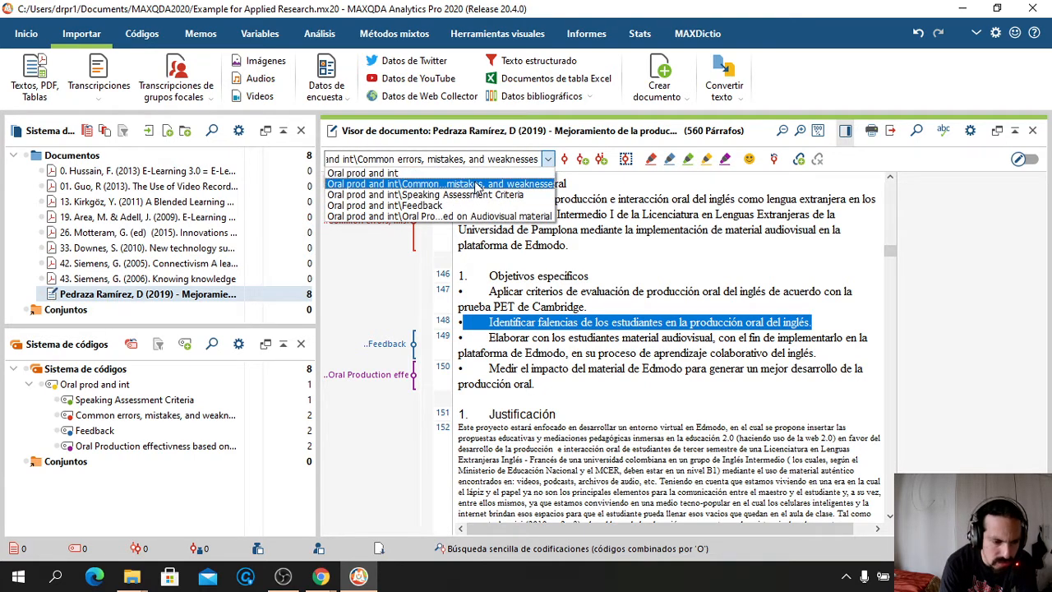
pyautogui.click(476, 185)
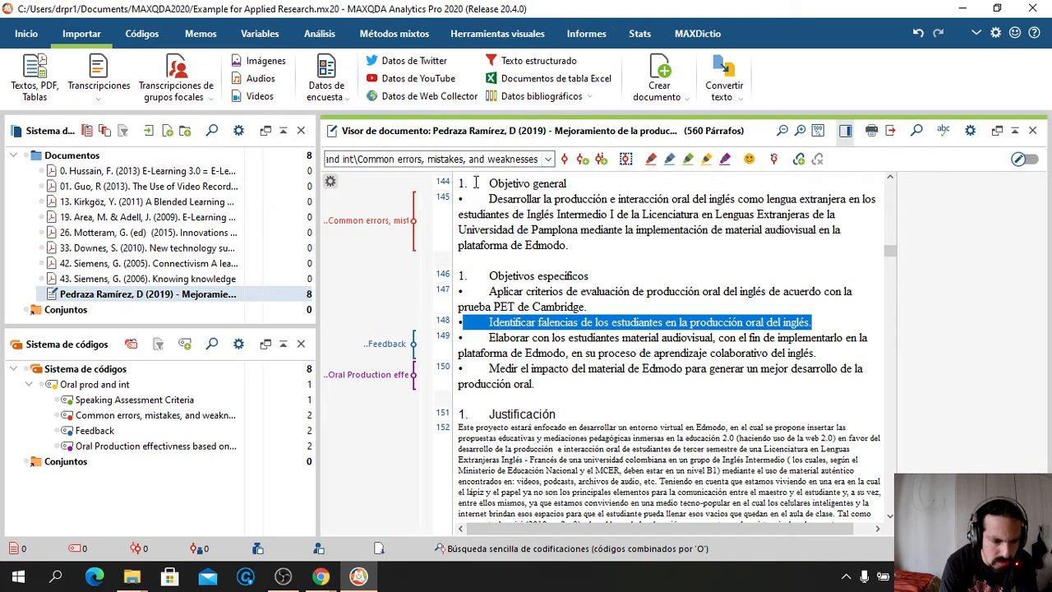
pyautogui.click(566, 159)
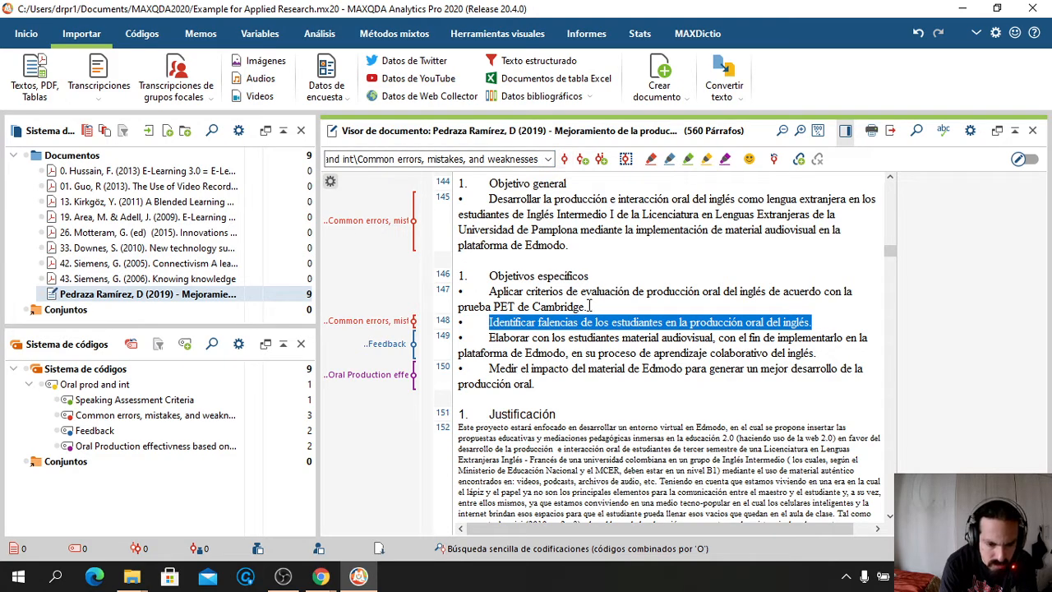
pyautogui.moveTo(589, 306); pyautogui.dragTo(489, 291)
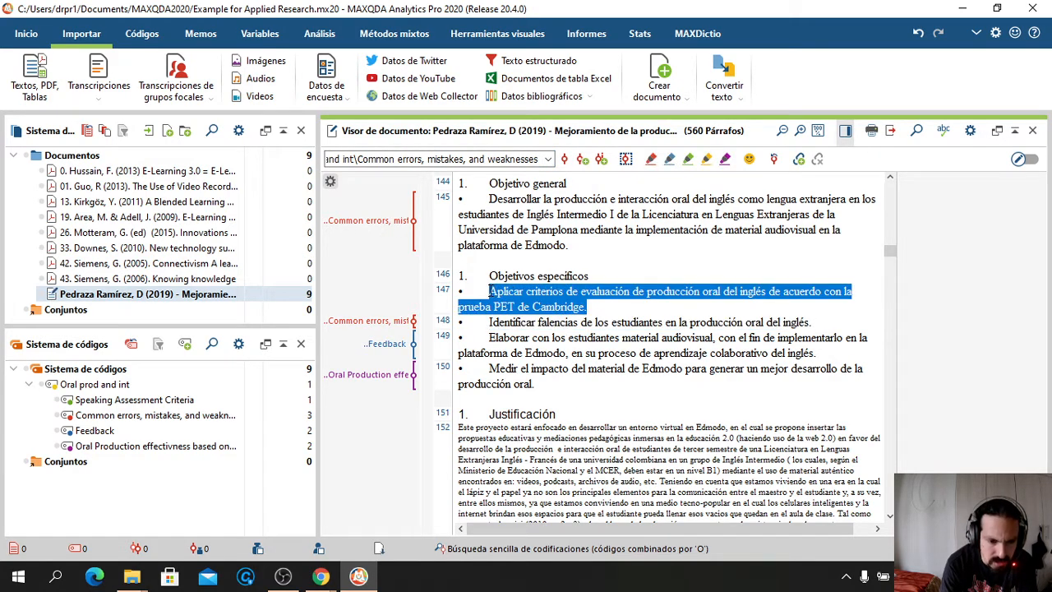
# Code paragraph 147 with Speaking Assessment Criteria
pyautogui.click(547, 162)
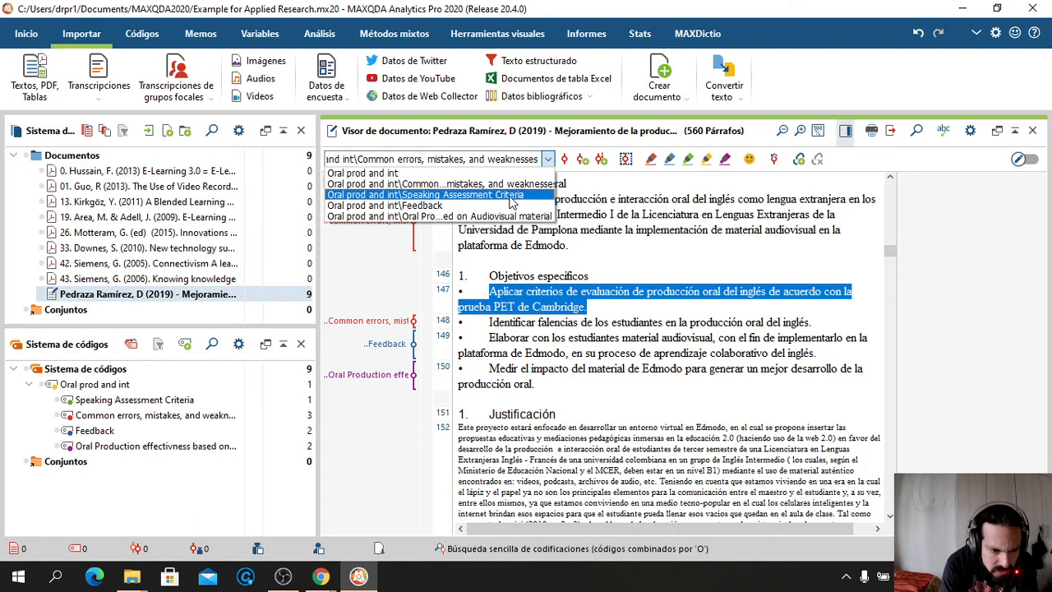
pyautogui.click(513, 201)
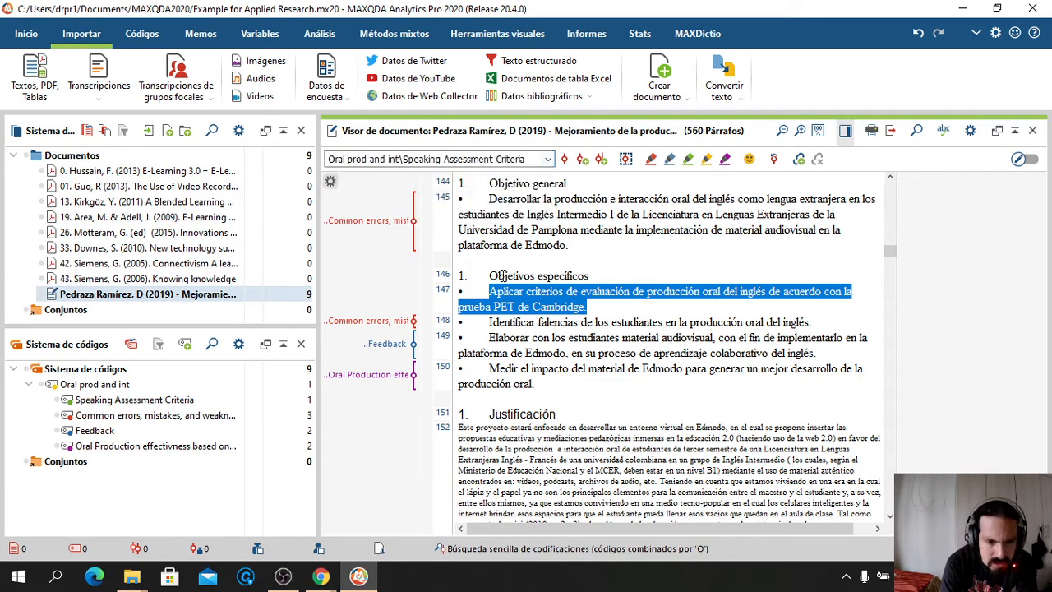
pyautogui.click(563, 159)
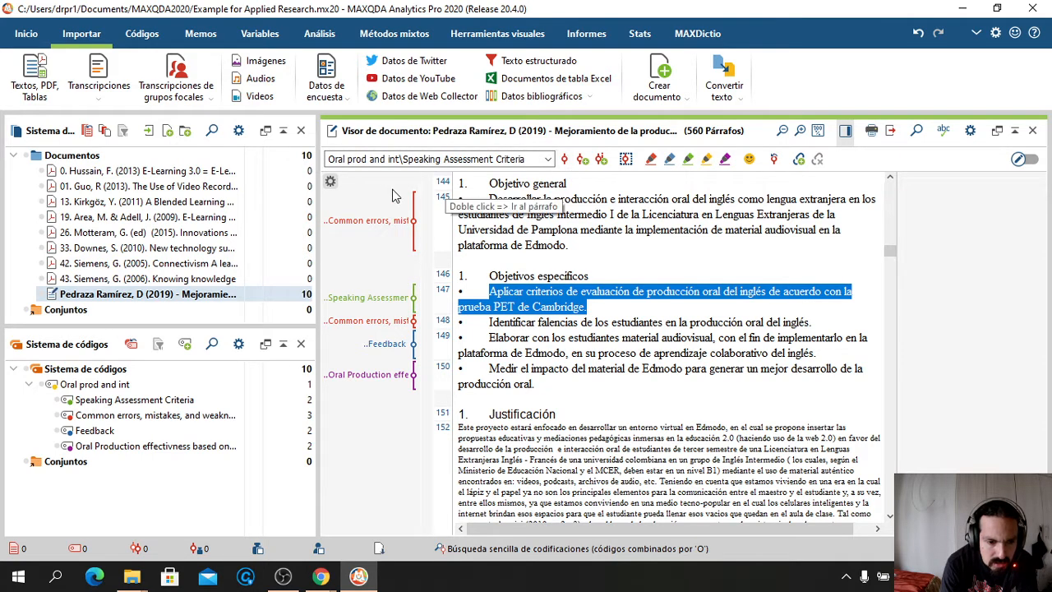
# Delete the Common errors coding from paragraph 145 and reselect that paragraph
pyautogui.rightClick(383, 224)
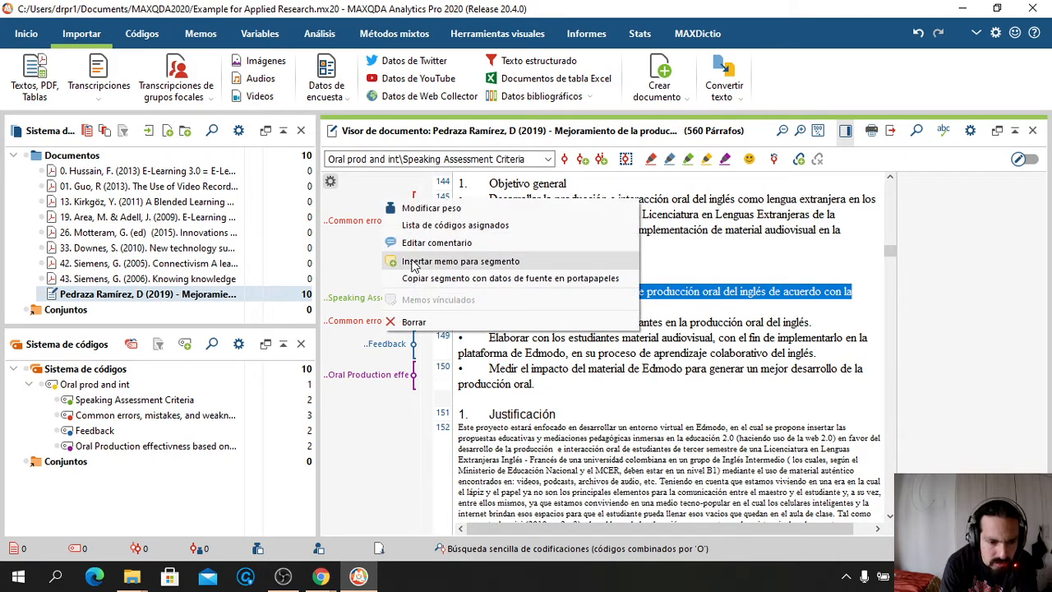
pyautogui.click(417, 323)
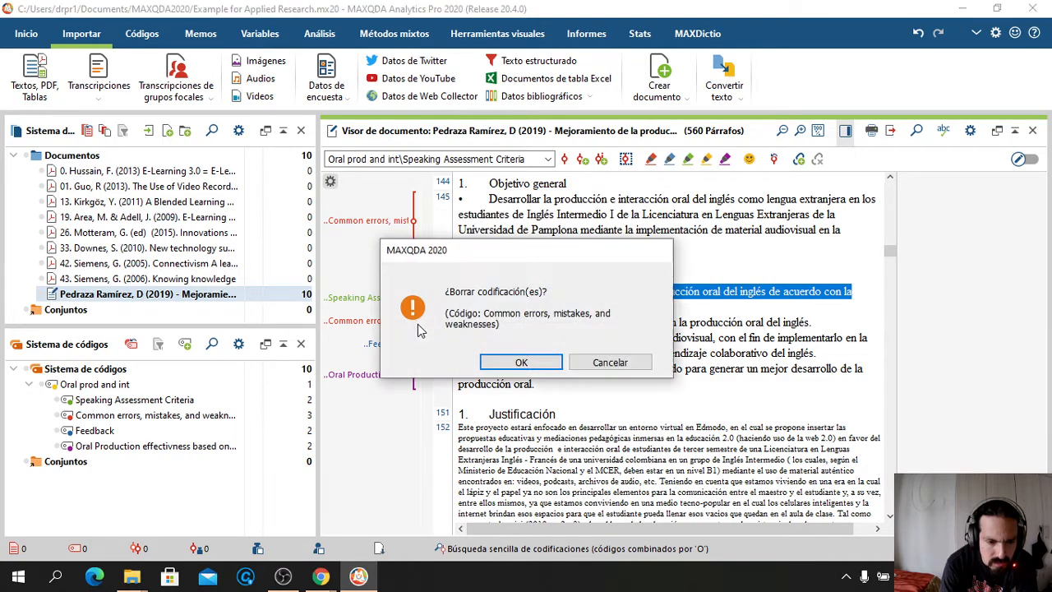
pyautogui.click(506, 363)
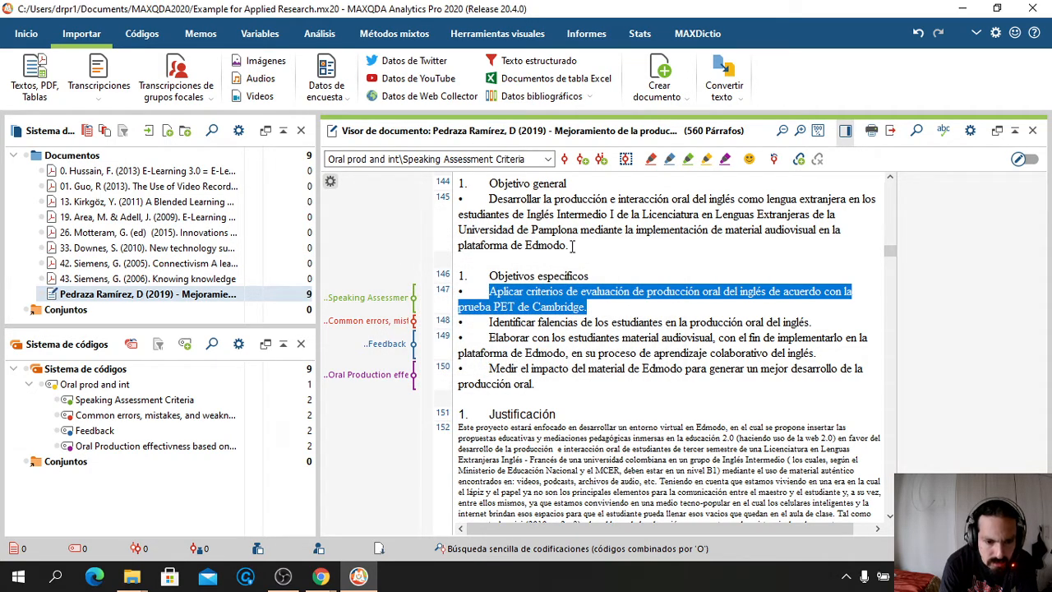
pyautogui.moveTo(569, 245); pyautogui.dragTo(487, 203)
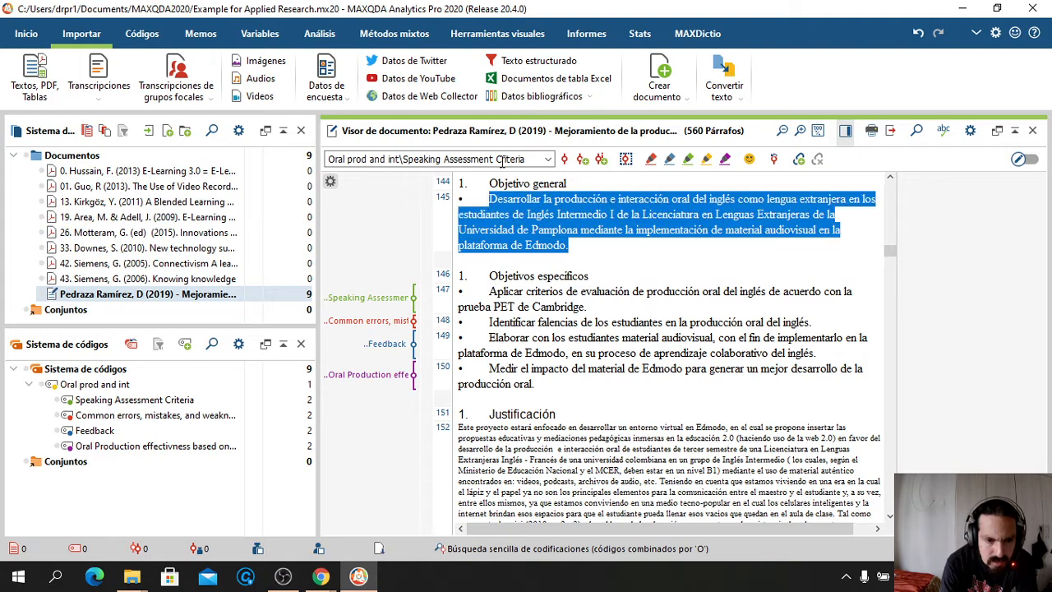
# Code the general objective paragraph 145 with the parent code Oral prod and int
pyautogui.click(548, 160)
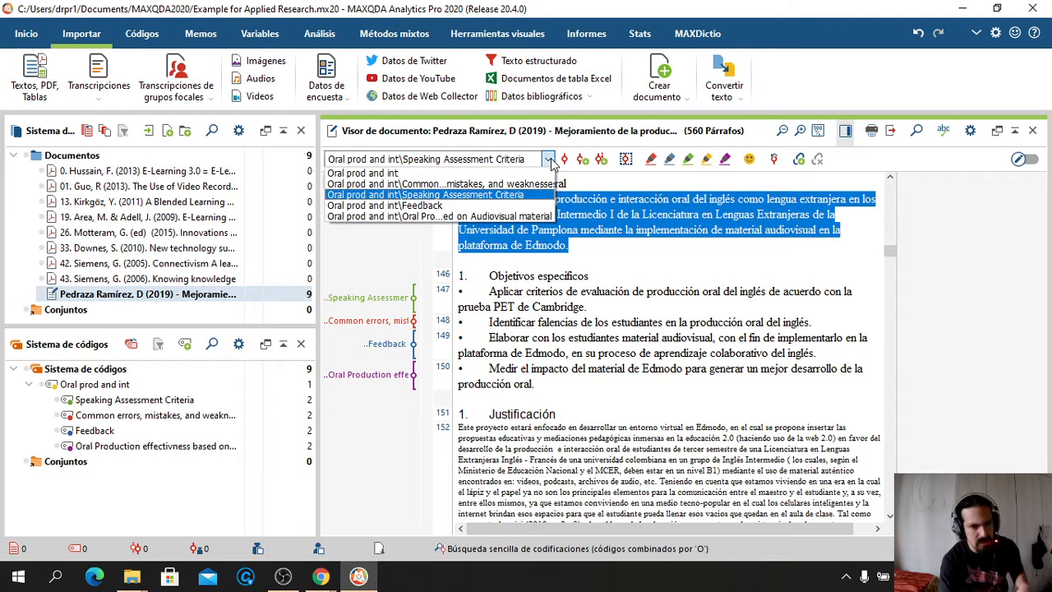
pyautogui.click(376, 175)
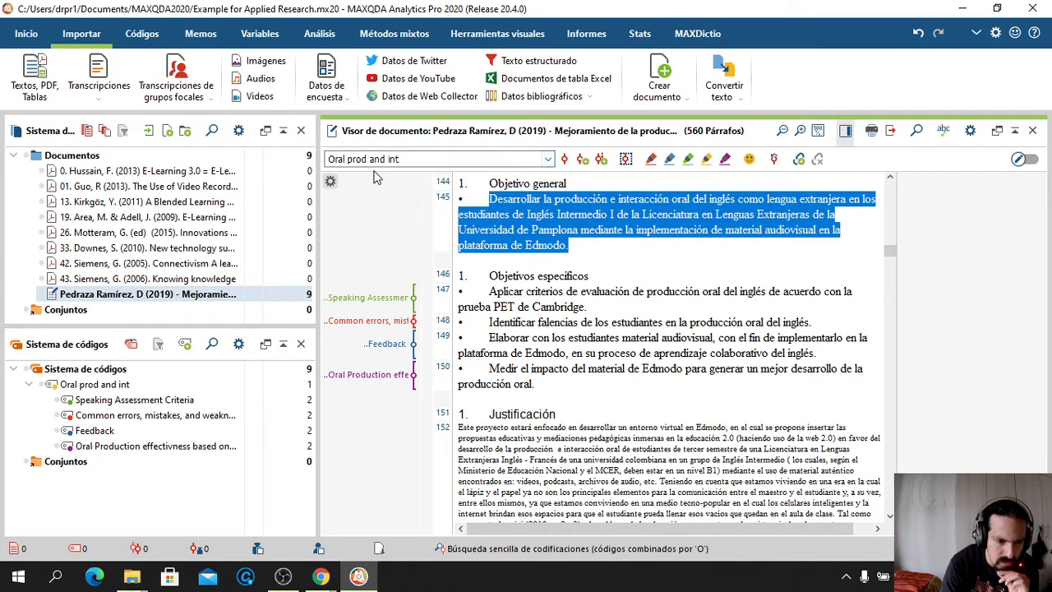
pyautogui.click(563, 160)
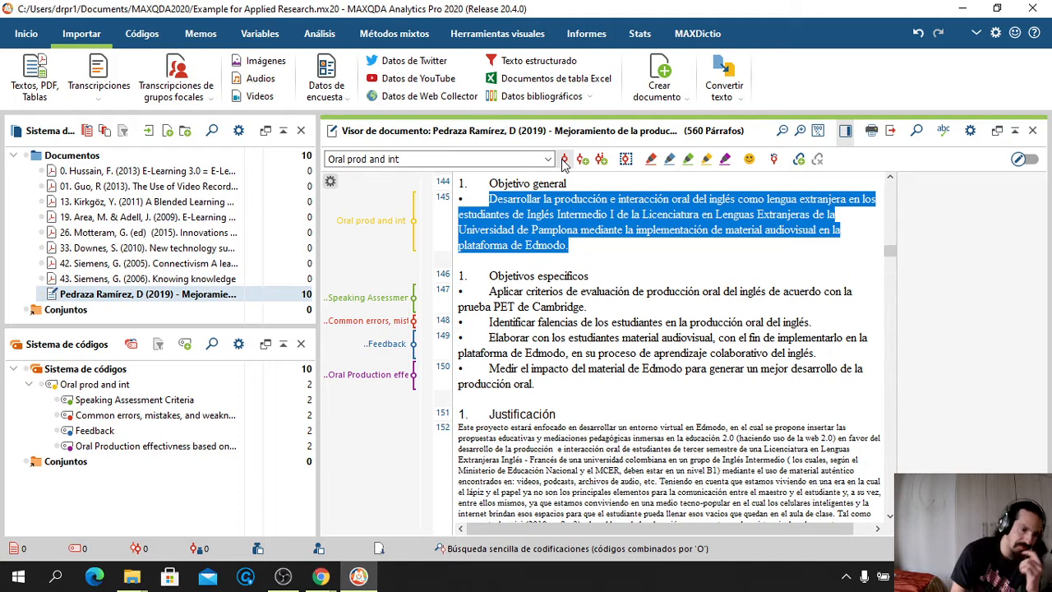
pyautogui.click(554, 290)
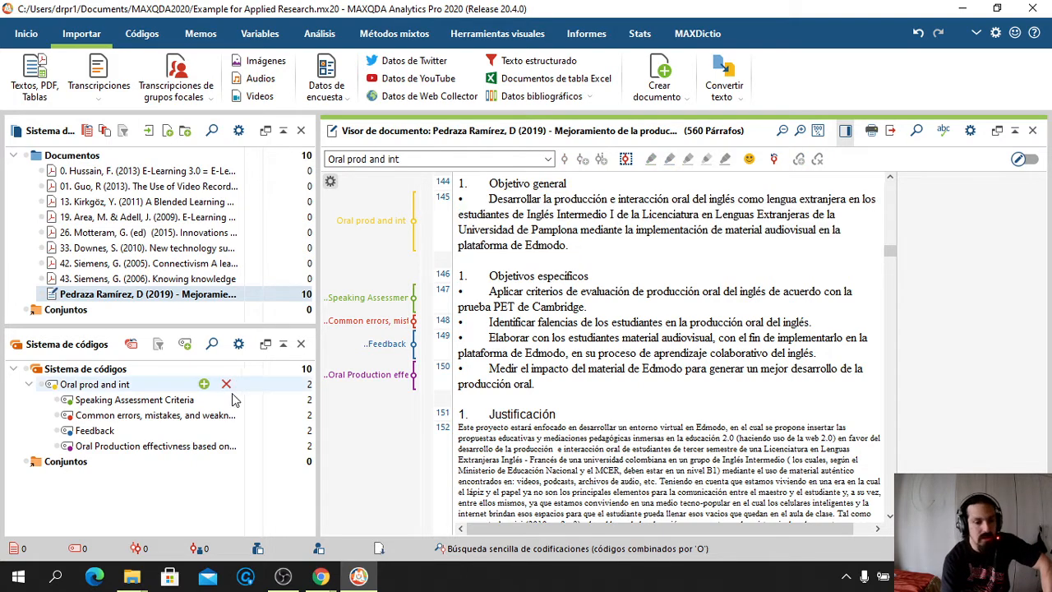
pyautogui.click(312, 446)
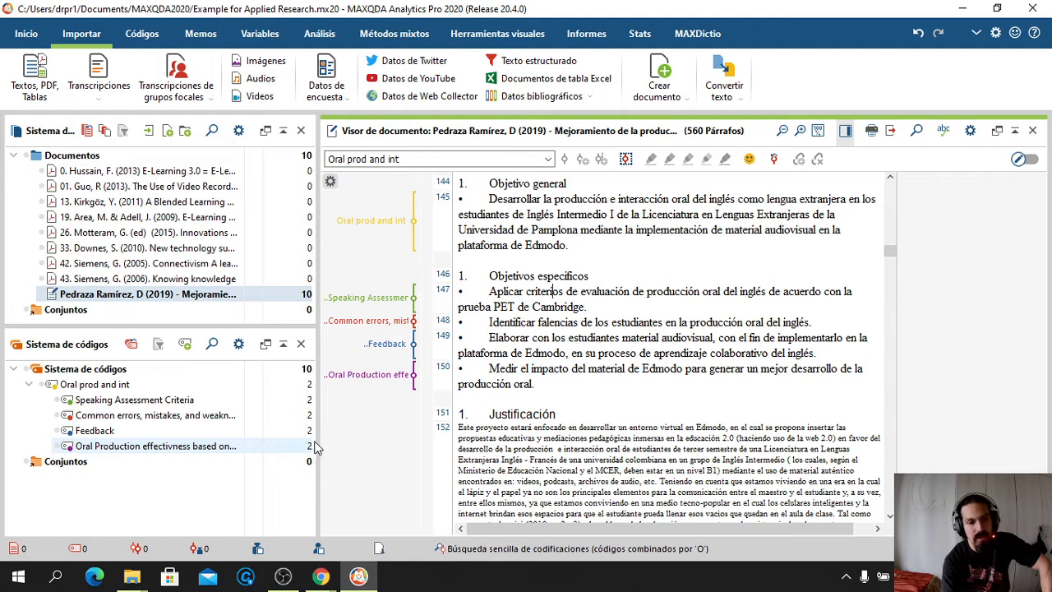
pyautogui.click(309, 369)
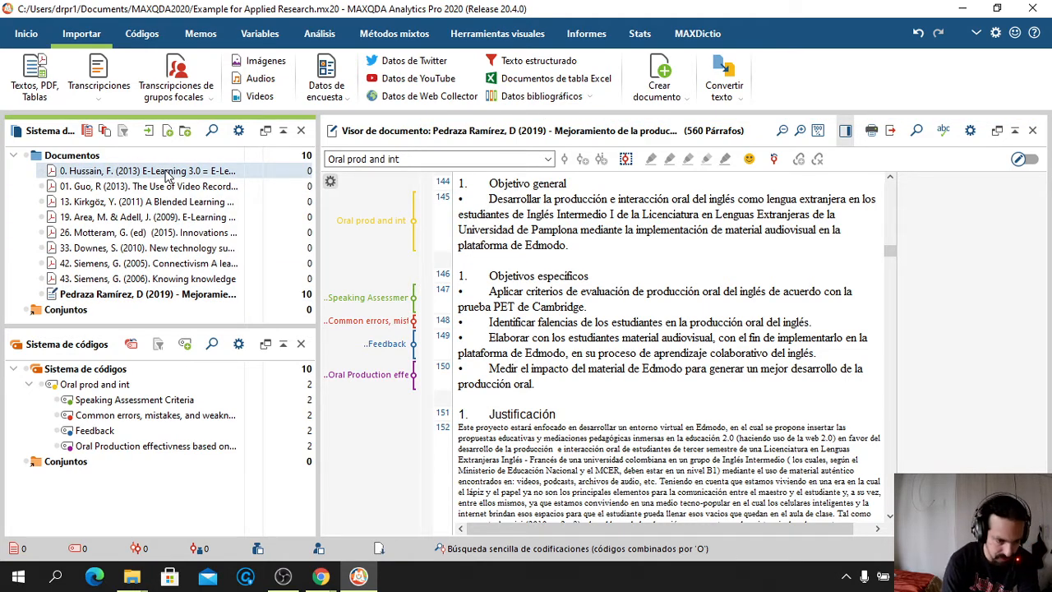
# Open the Hussain (2013) E-Learning 3.0 PDF and look through its sections 2.1 onward
pyautogui.doubleClick(167, 171)
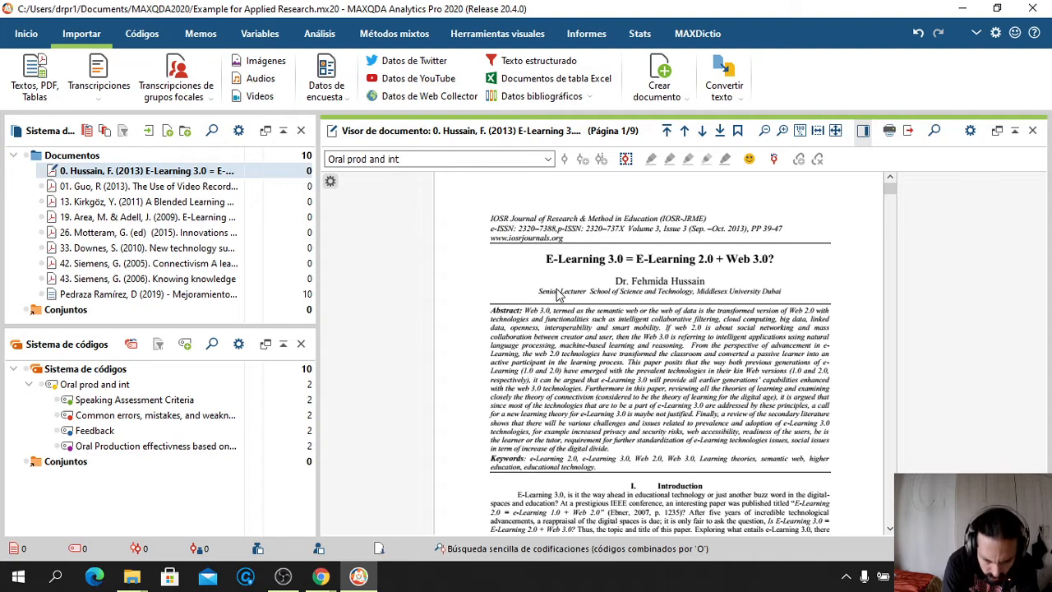
pyautogui.scroll(-10, 558, 295)
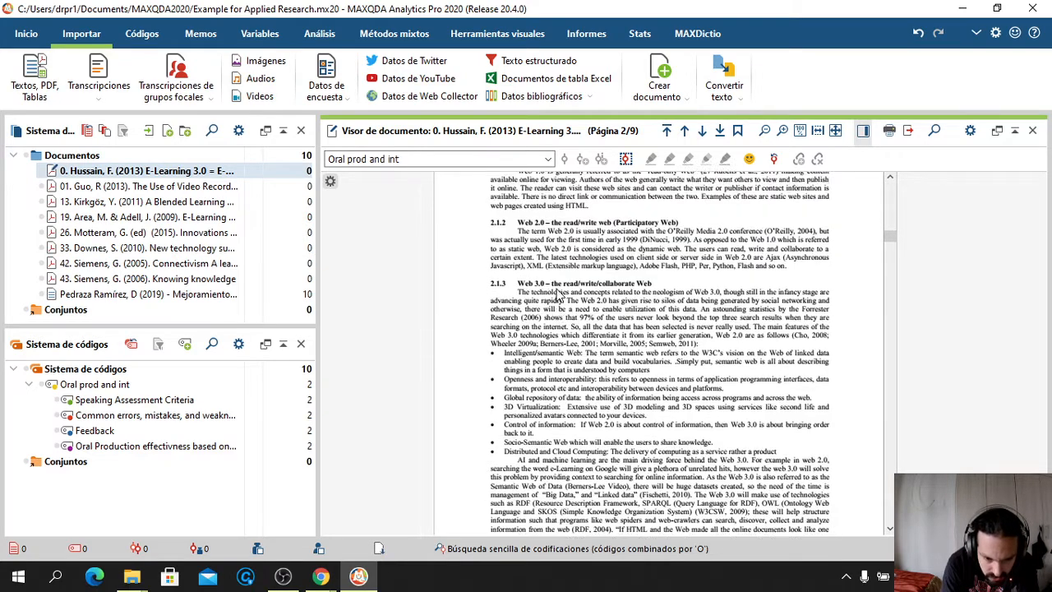
pyautogui.scroll(3, 558, 295)
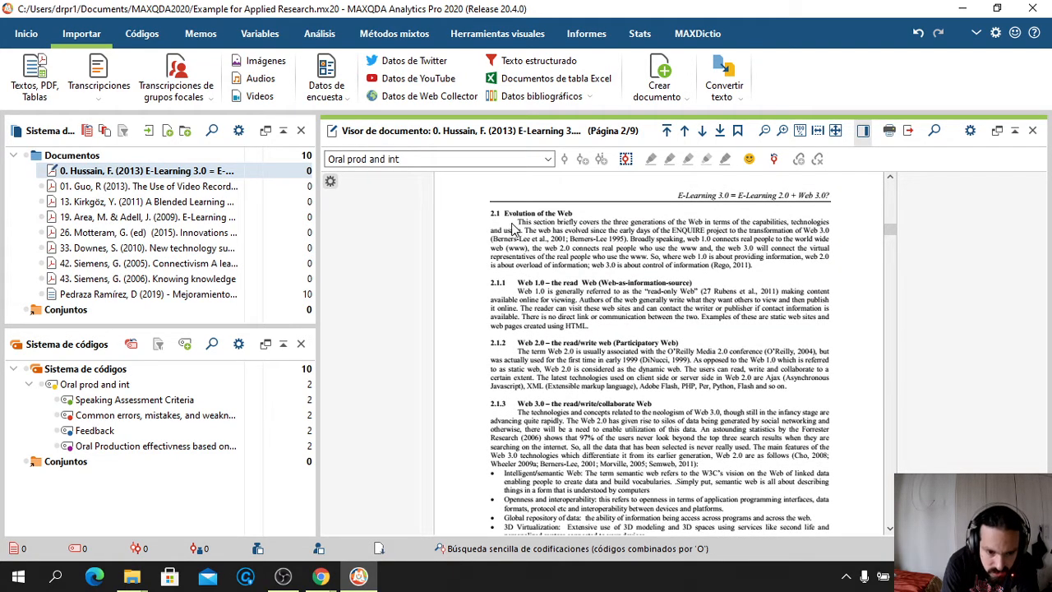
pyautogui.moveTo(506, 213); pyautogui.dragTo(795, 393)
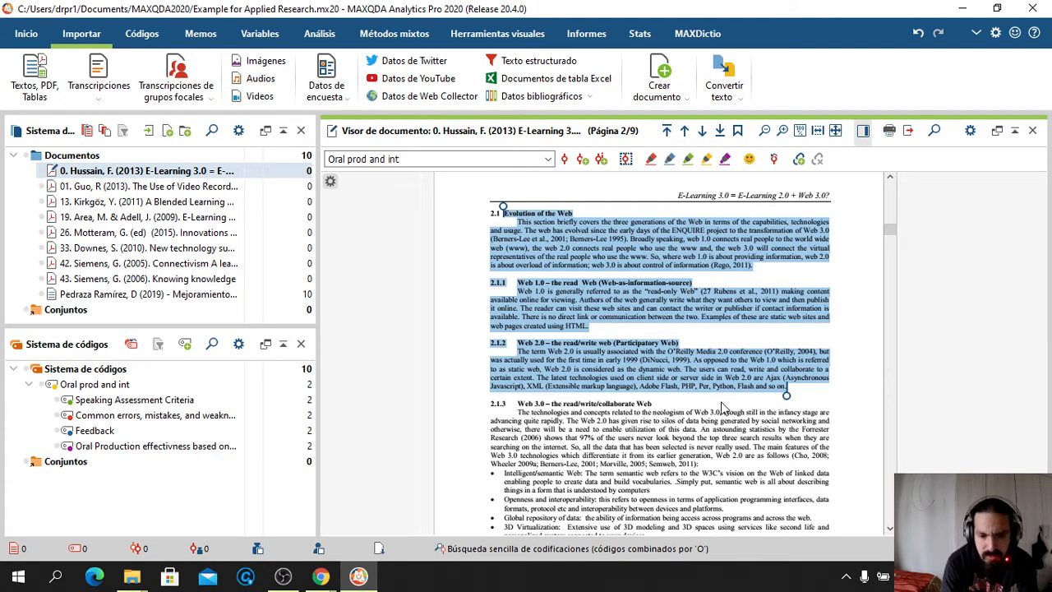
pyautogui.scroll(-10, 721, 407)
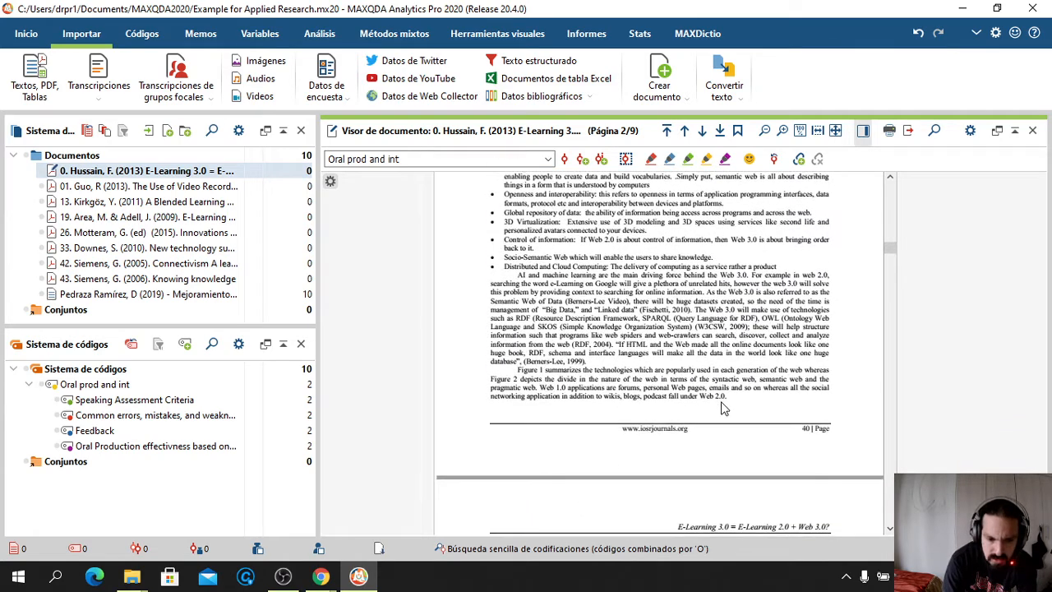
pyautogui.scroll(-5, 721, 407)
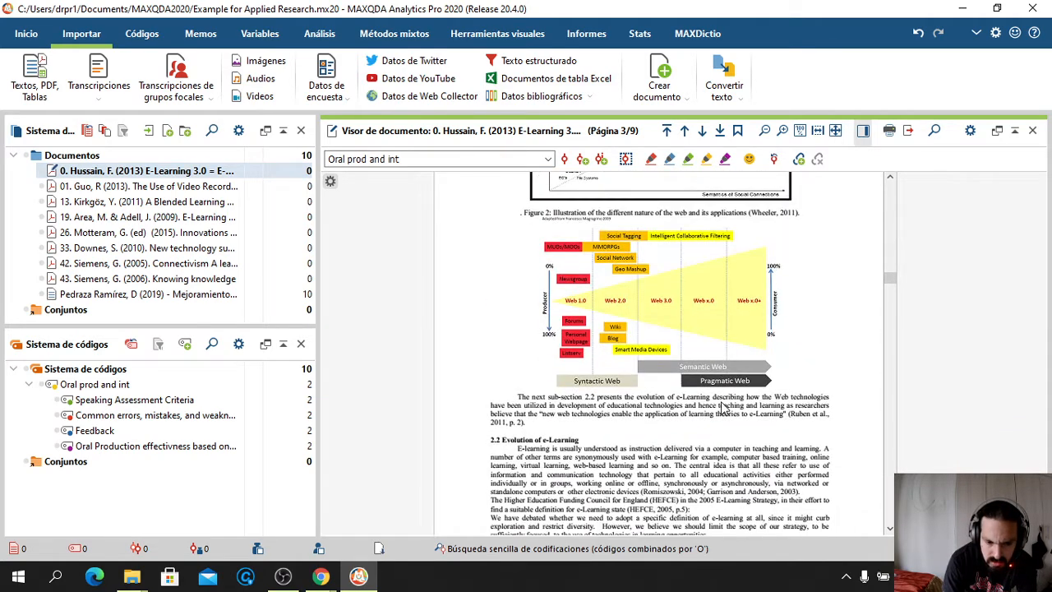
pyautogui.scroll(-3, 723, 408)
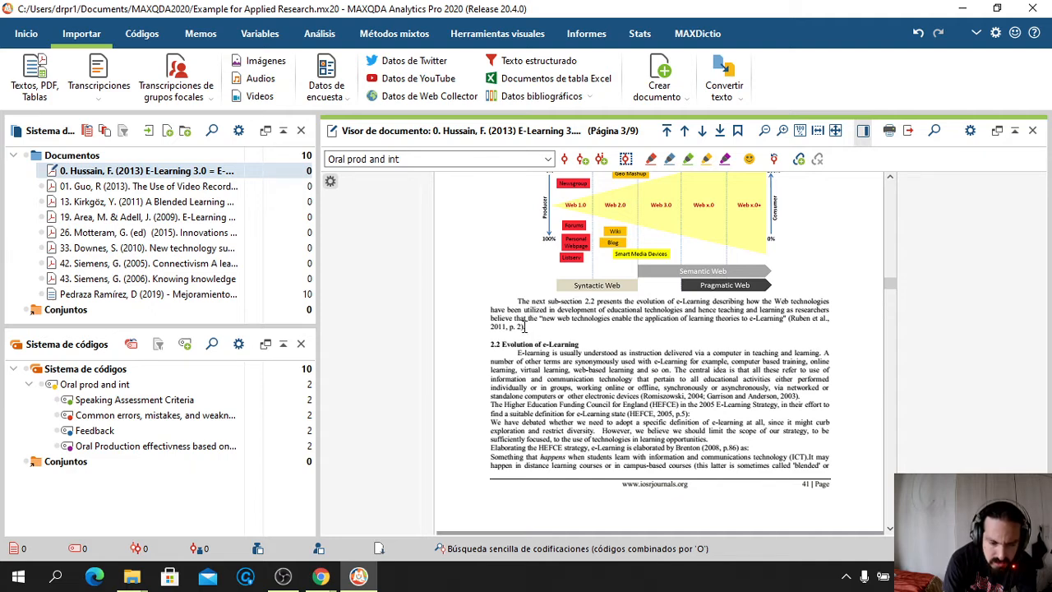
# Test text and rectangular area selections around sub-section 2.2 of the Hussain PDF
pyautogui.doubleClick(524, 327)
pyautogui.click(548, 331)
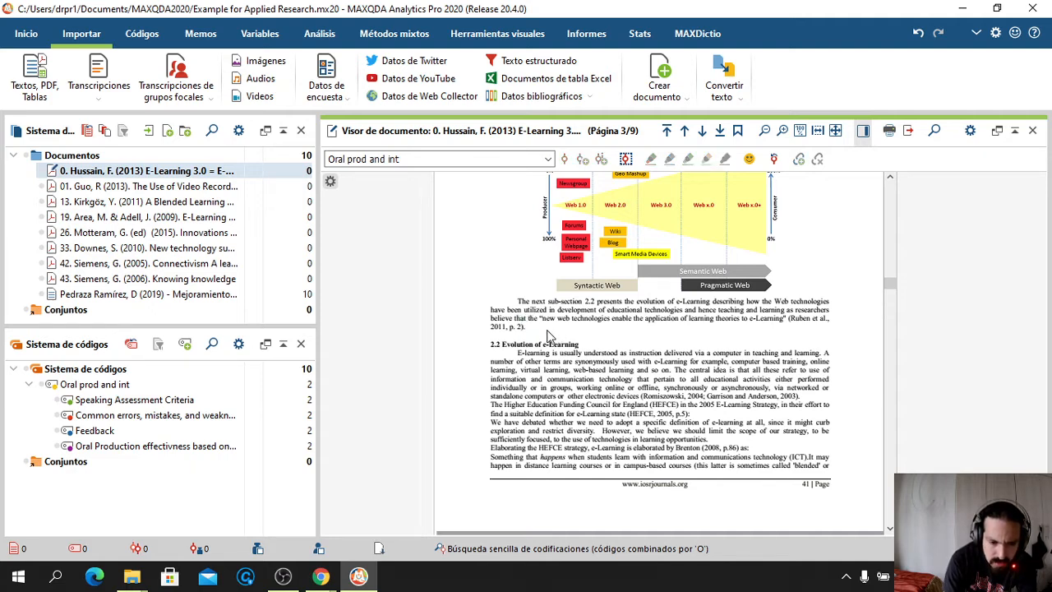
pyautogui.moveTo(460, 286); pyautogui.dragTo(530, 327)
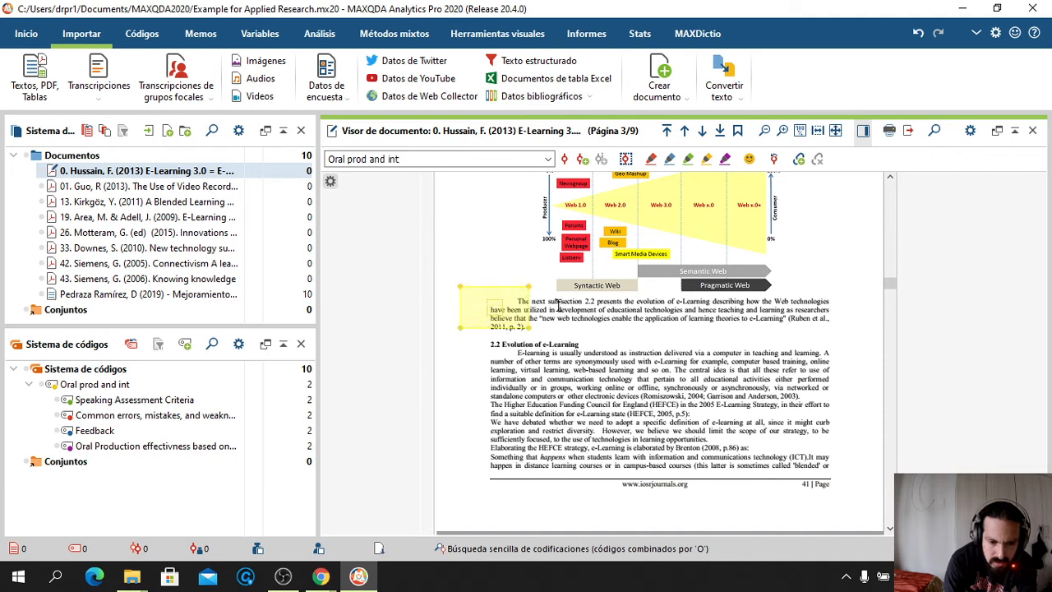
pyautogui.click(557, 306)
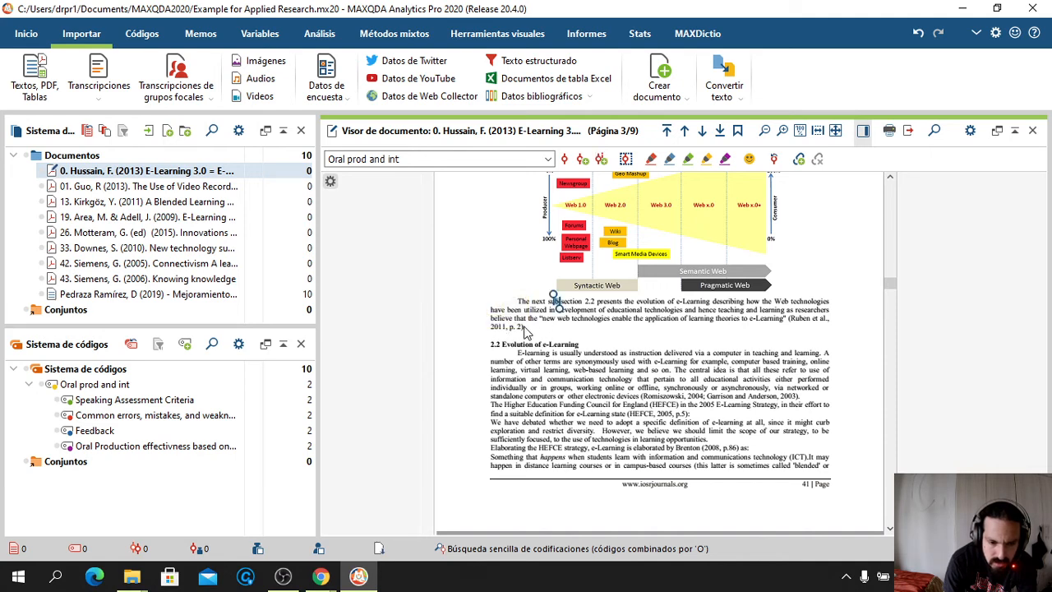
pyautogui.moveTo(525, 326); pyautogui.dragTo(520, 305)
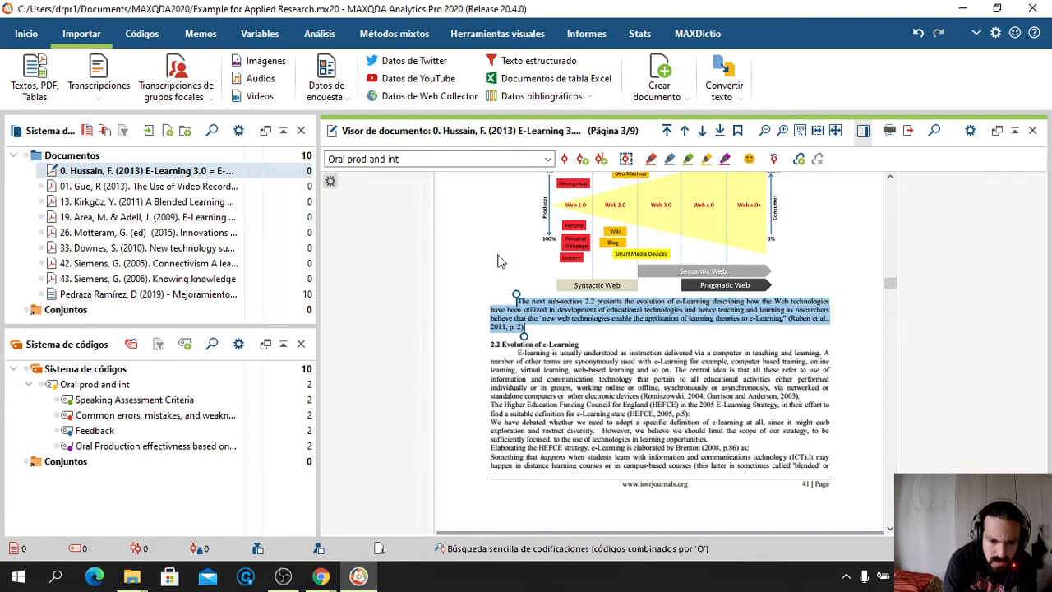
pyautogui.scroll(5, 498, 260)
pyautogui.scroll(3, 498, 259)
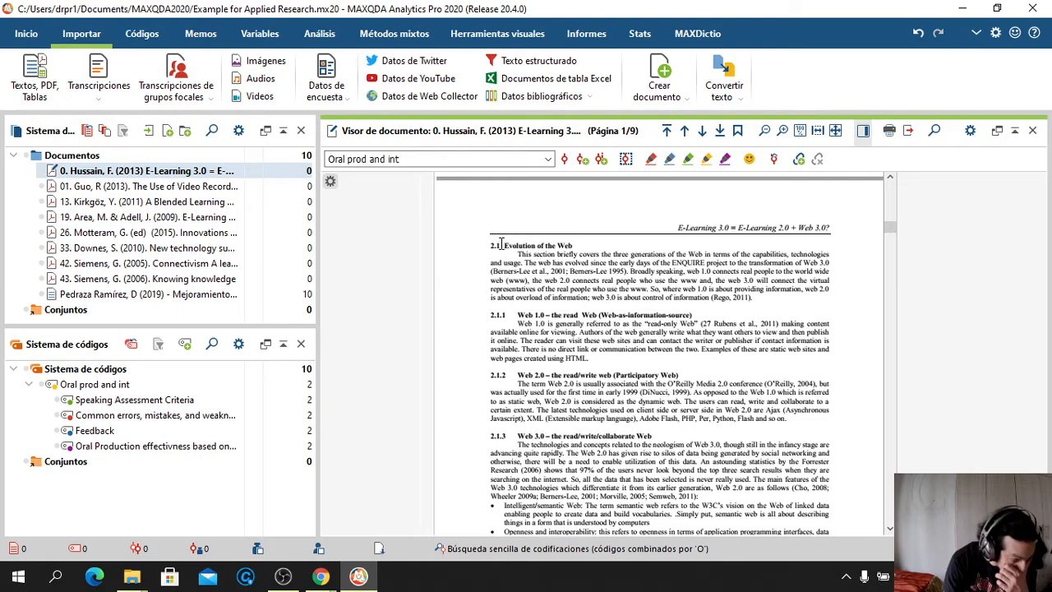
pyautogui.scroll(-8, 528, 309)
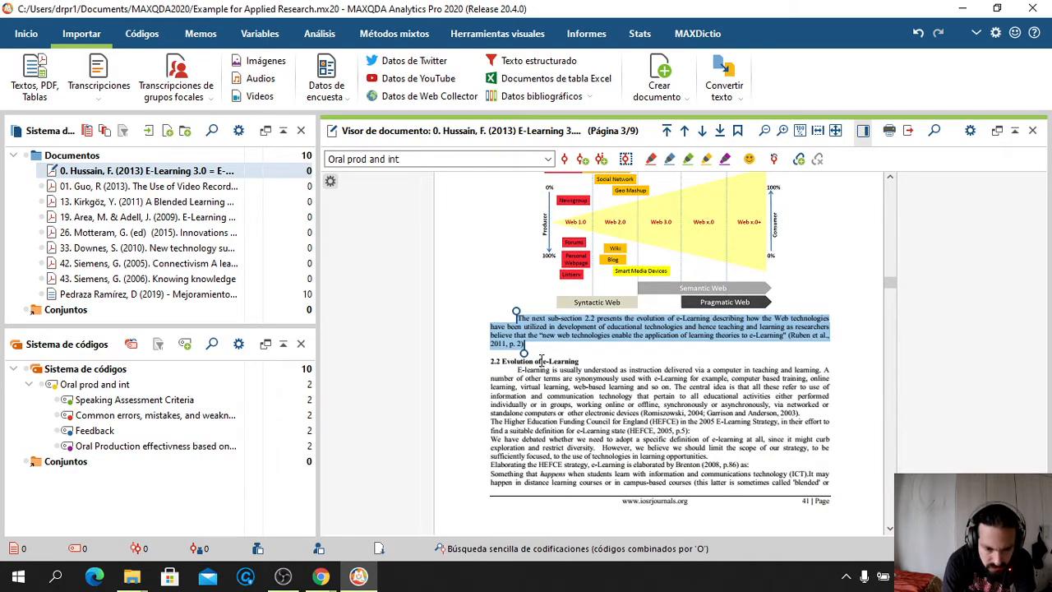
pyautogui.click(541, 359)
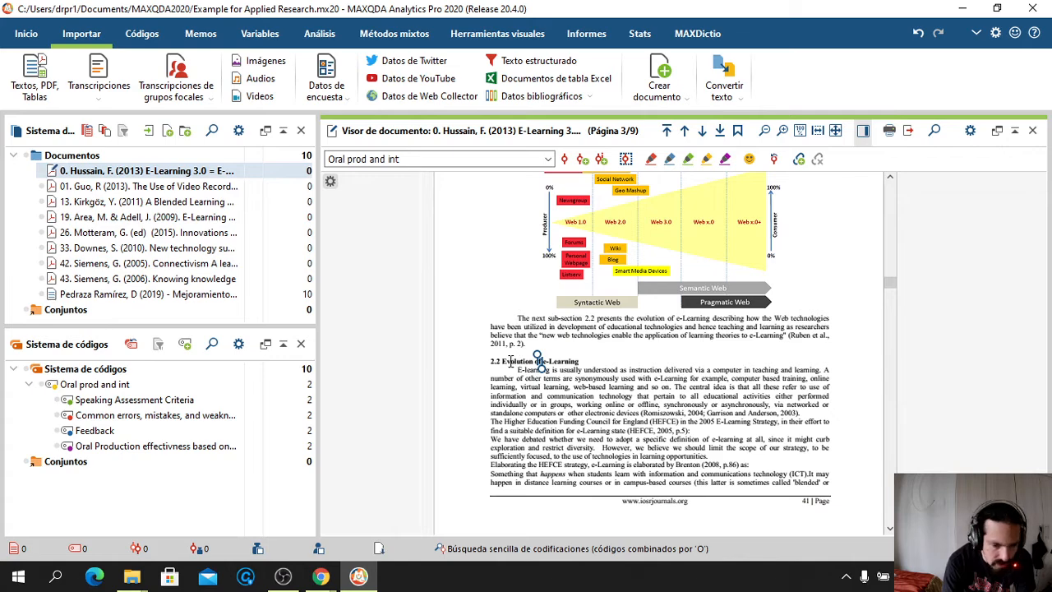
pyautogui.scroll(-10, 507, 362)
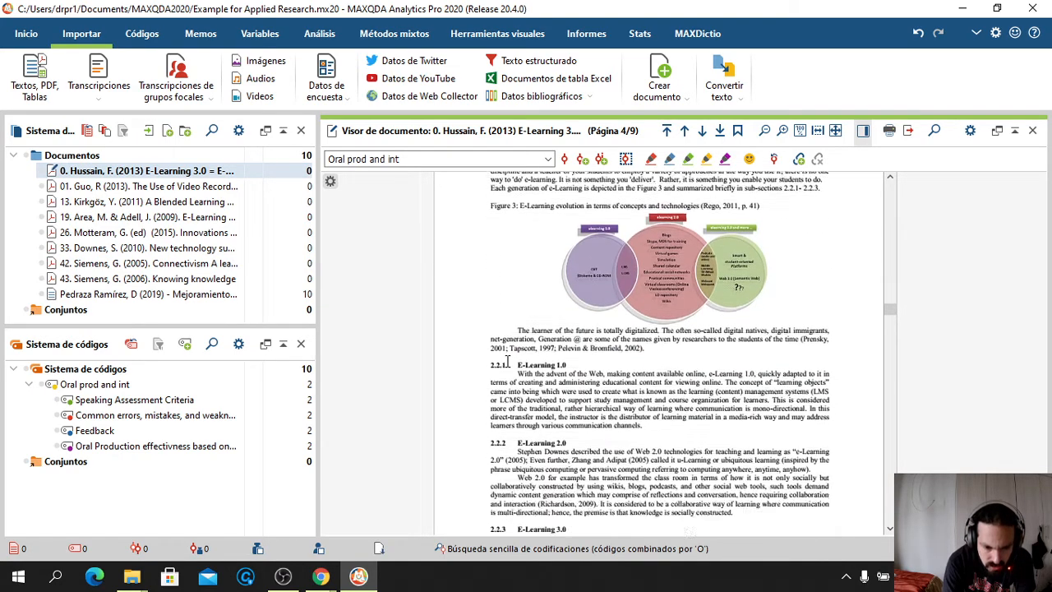
pyautogui.scroll(5, 507, 361)
pyautogui.scroll(3, 507, 361)
pyautogui.scroll(-4, 507, 362)
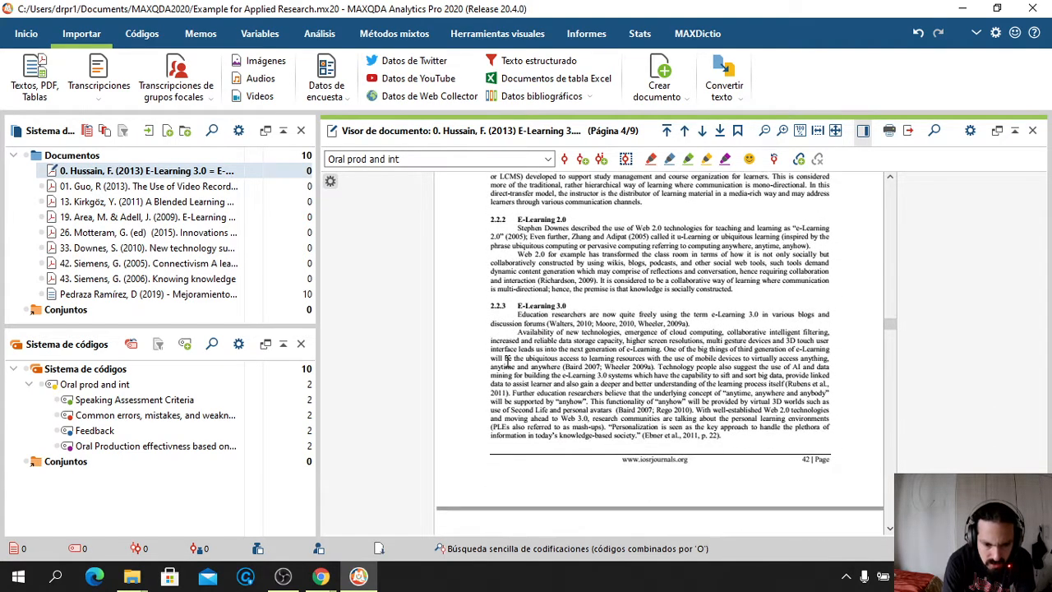
pyautogui.scroll(2, 523, 247)
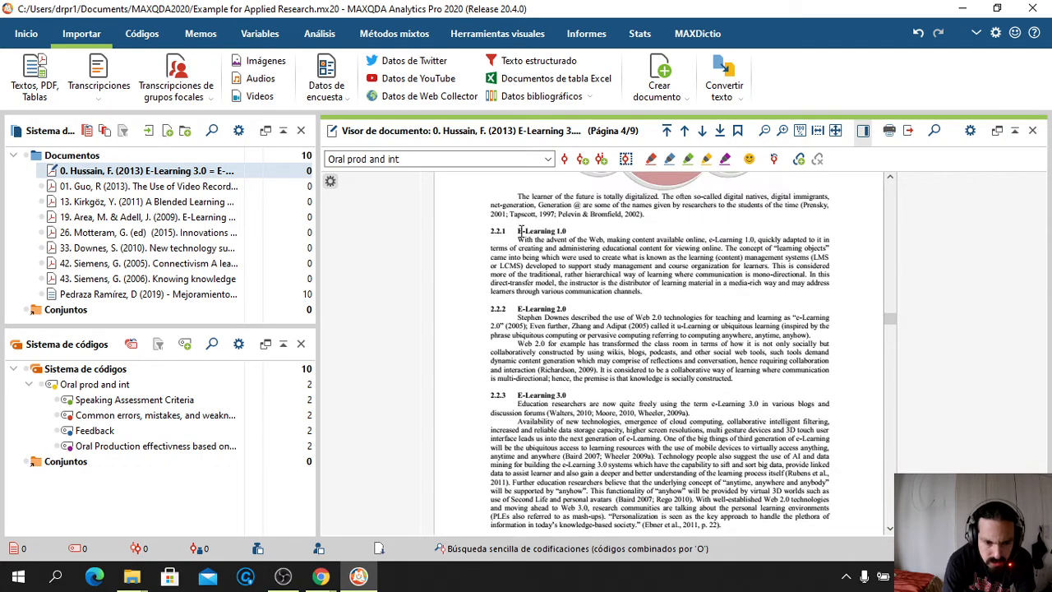
# Code the Hussain sections 2.2.1–2.2.3 on E-Learning 1.0 to 3.0 with Oral prod and int\Feedback
pyautogui.moveTo(518, 231); pyautogui.dragTo(721, 501)
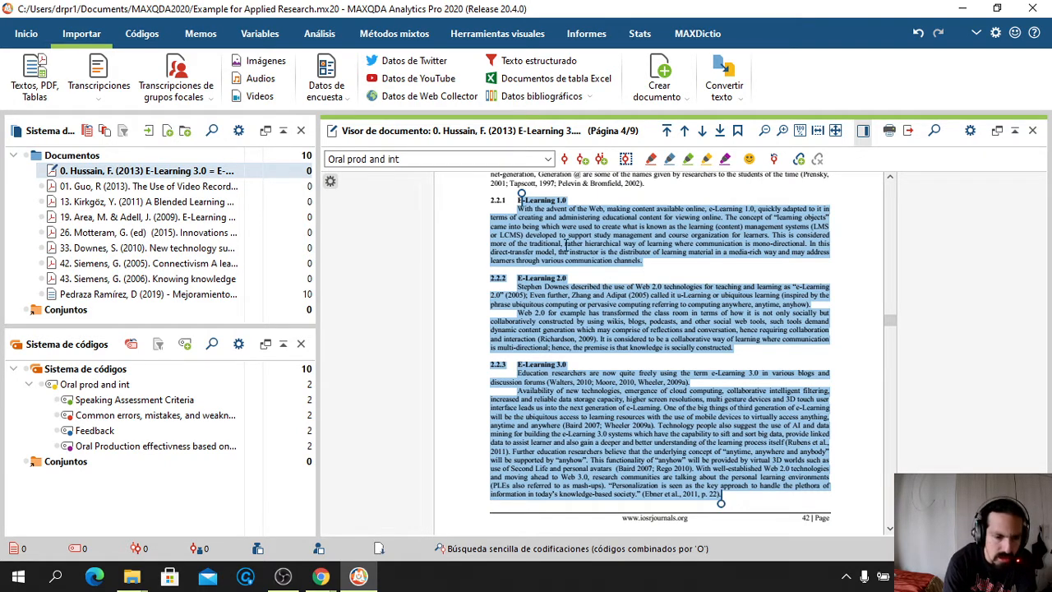
pyautogui.click(549, 159)
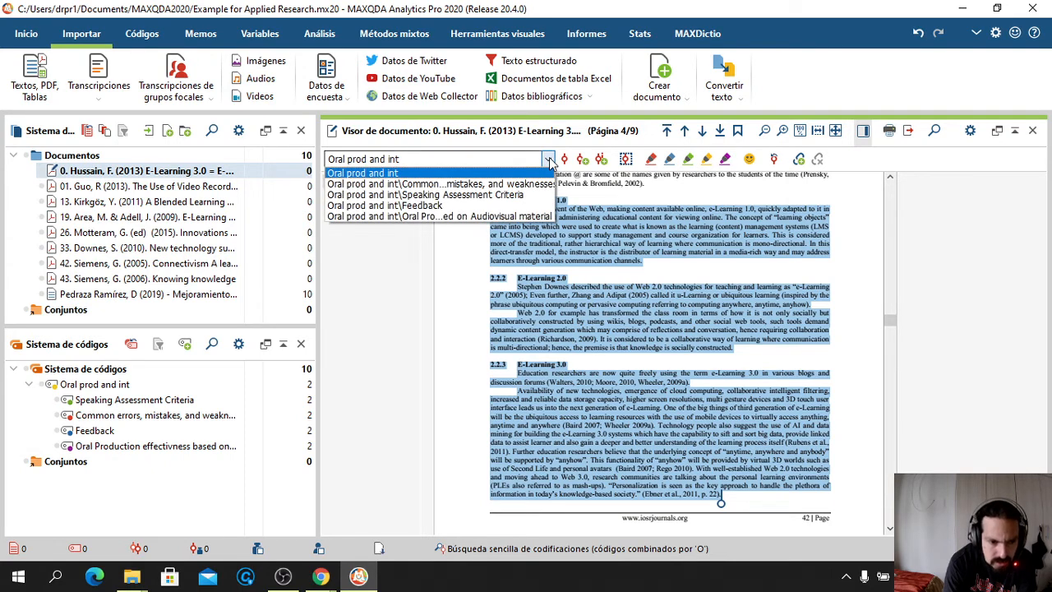
pyautogui.click(458, 206)
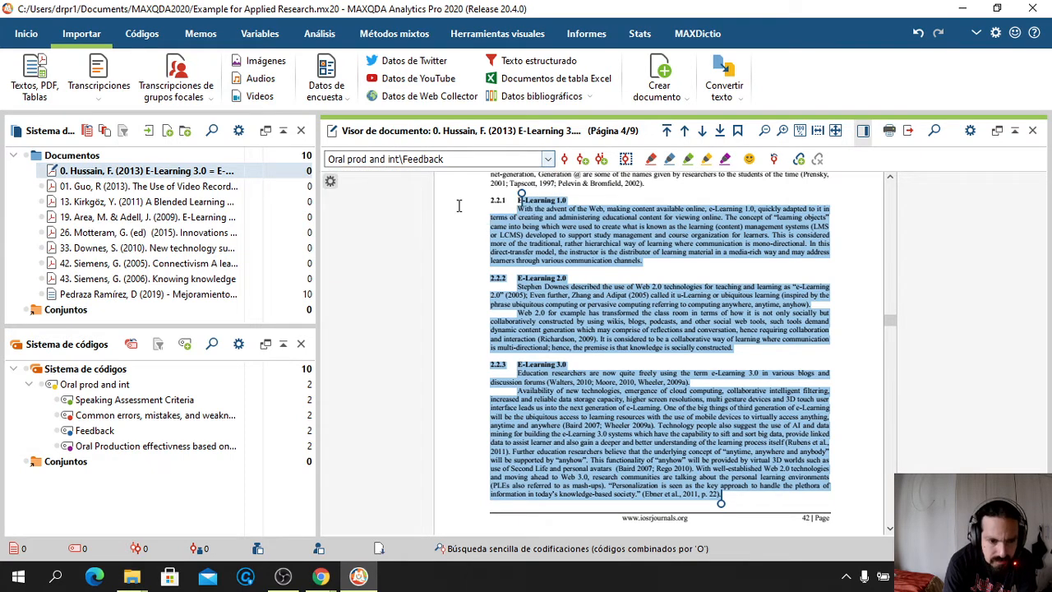
pyautogui.click(565, 159)
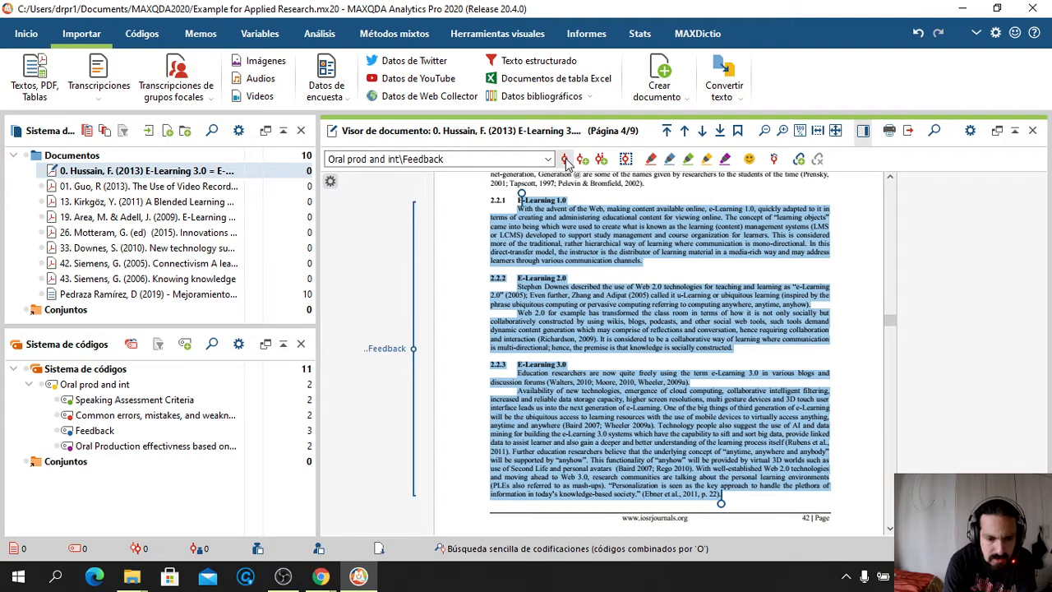
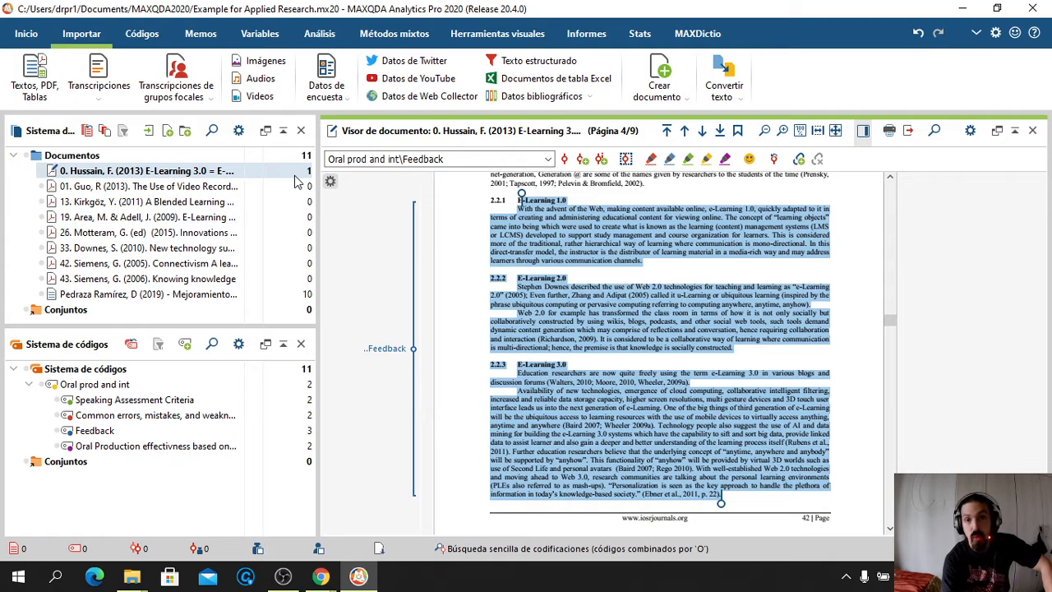
# Code Table 2 of the Hussain (2013) article, with its caption, as Feedback
pyautogui.scroll(-5, 565, 364)
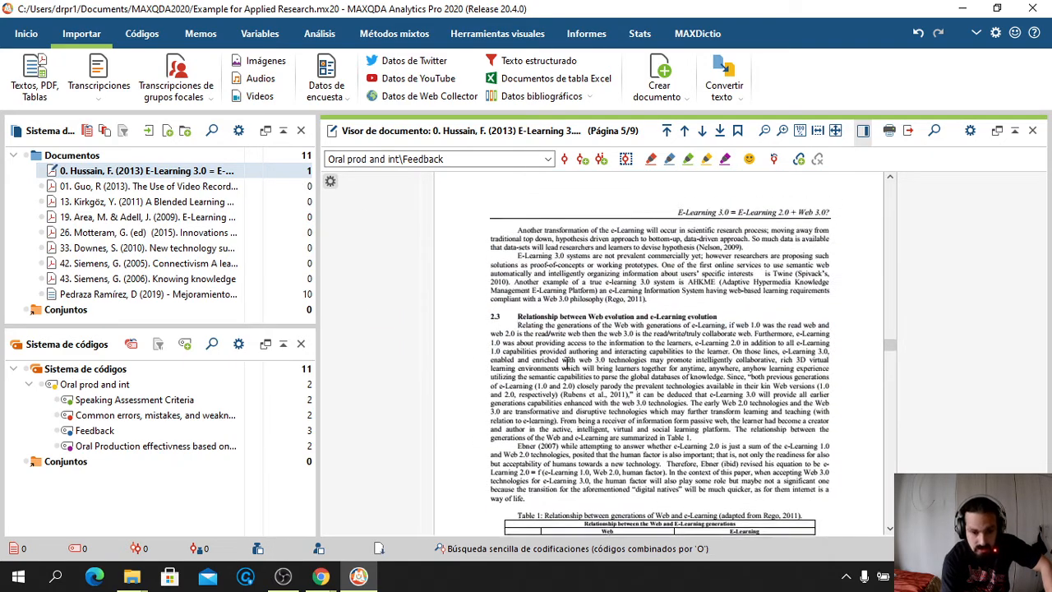
pyautogui.scroll(-6, 565, 364)
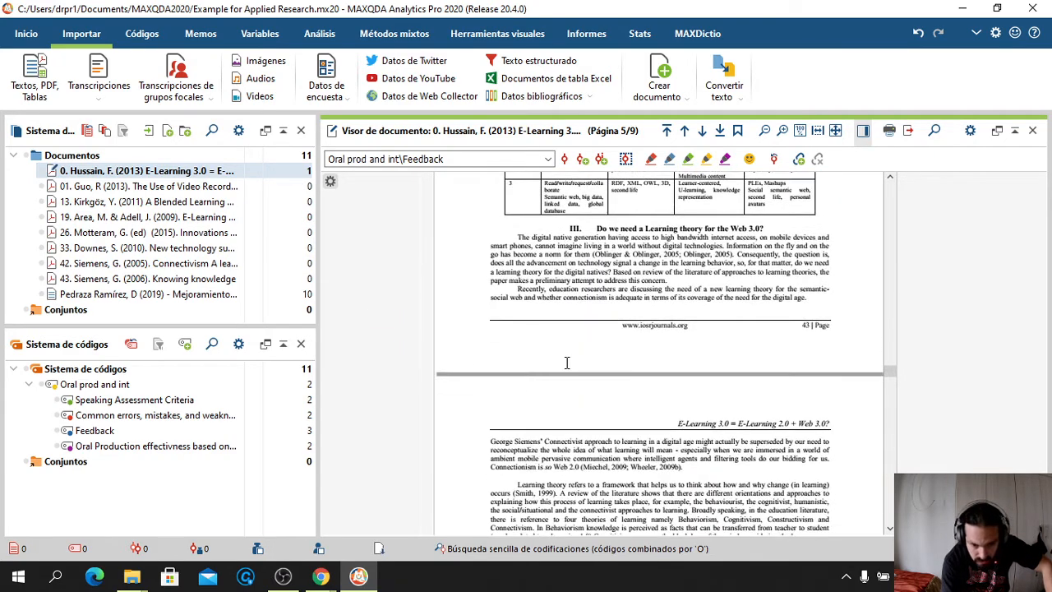
pyautogui.scroll(-3, 565, 364)
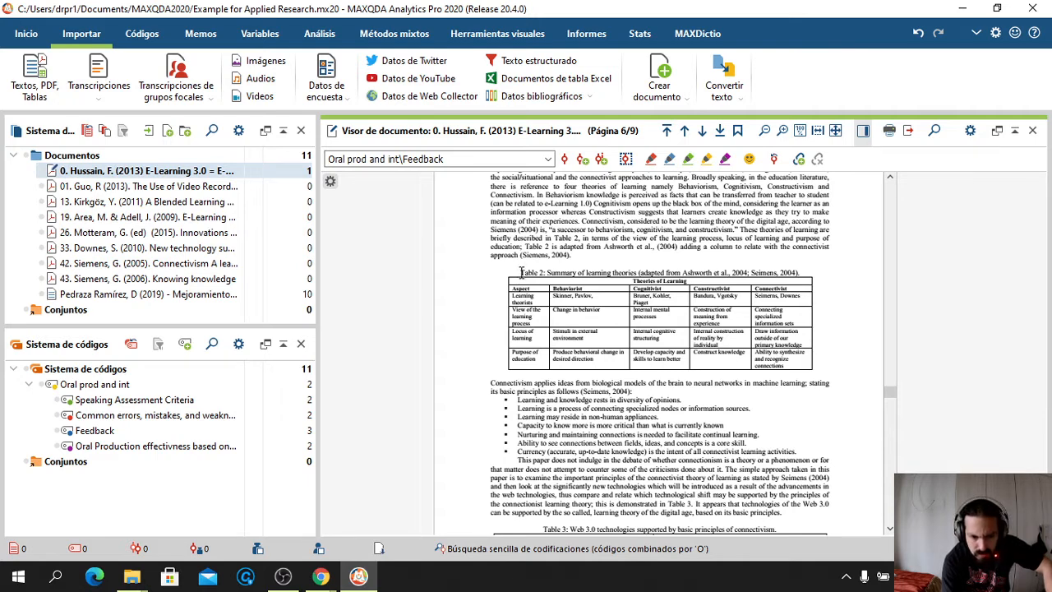
pyautogui.moveTo(520, 272); pyautogui.dragTo(805, 384)
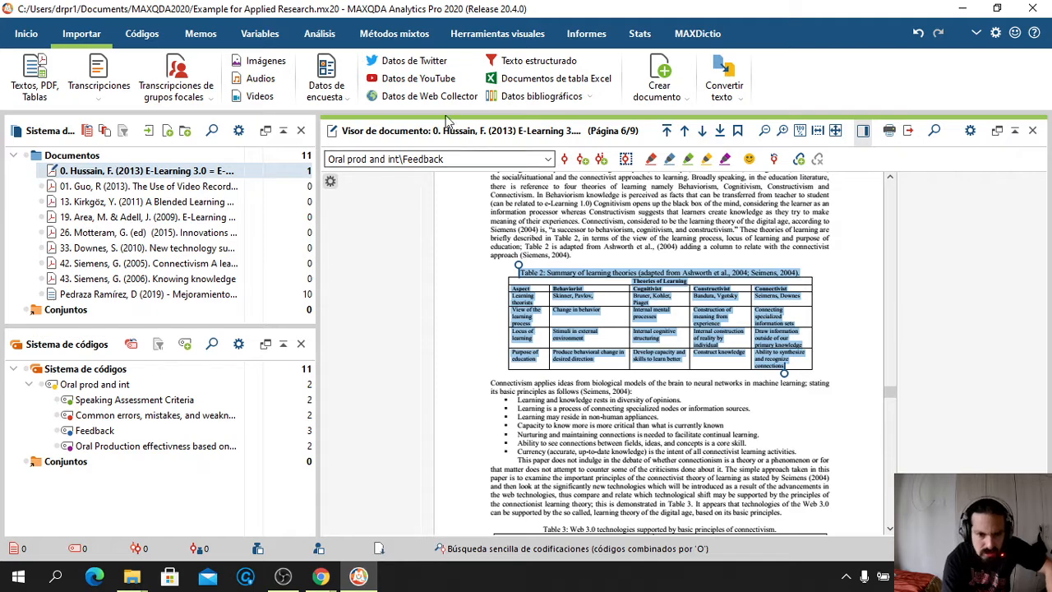
pyautogui.click(563, 160)
# Select the Guo (2013) article in the Document System
pyautogui.scroll(-10, 565, 386)
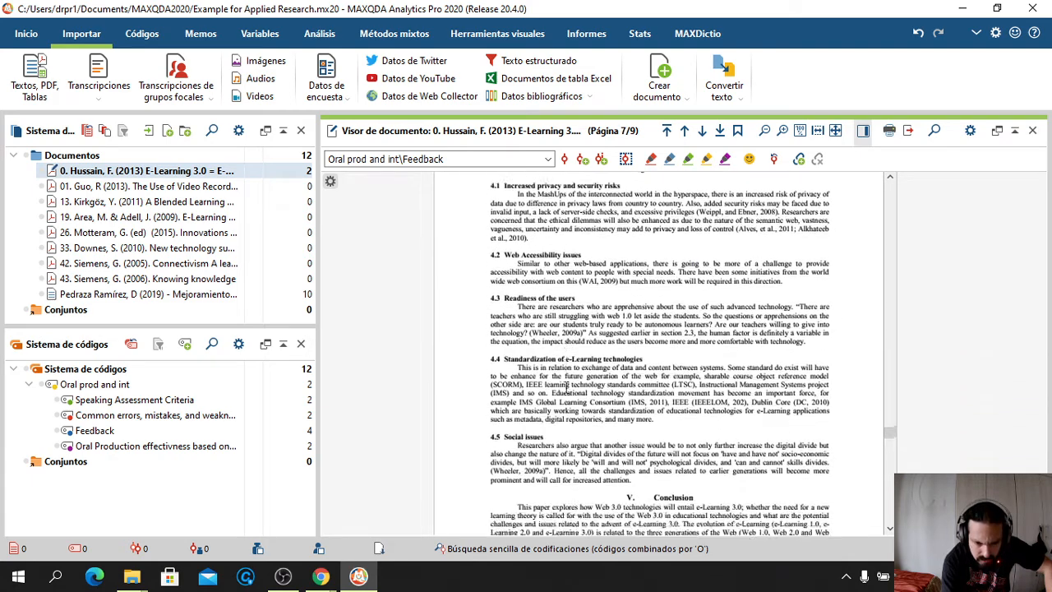
pyautogui.scroll(-8, 565, 386)
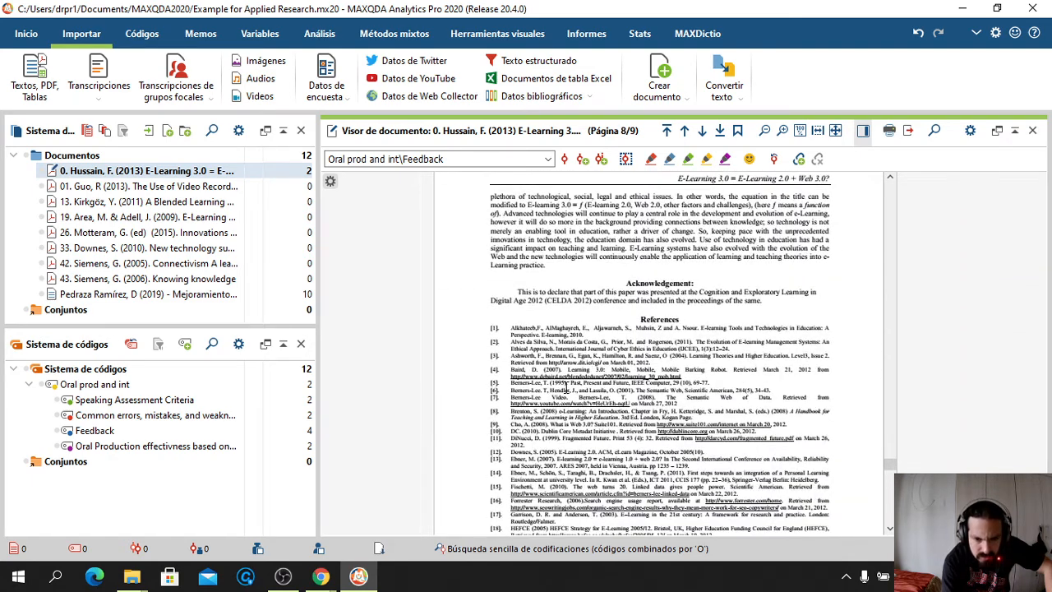
pyautogui.click(174, 189)
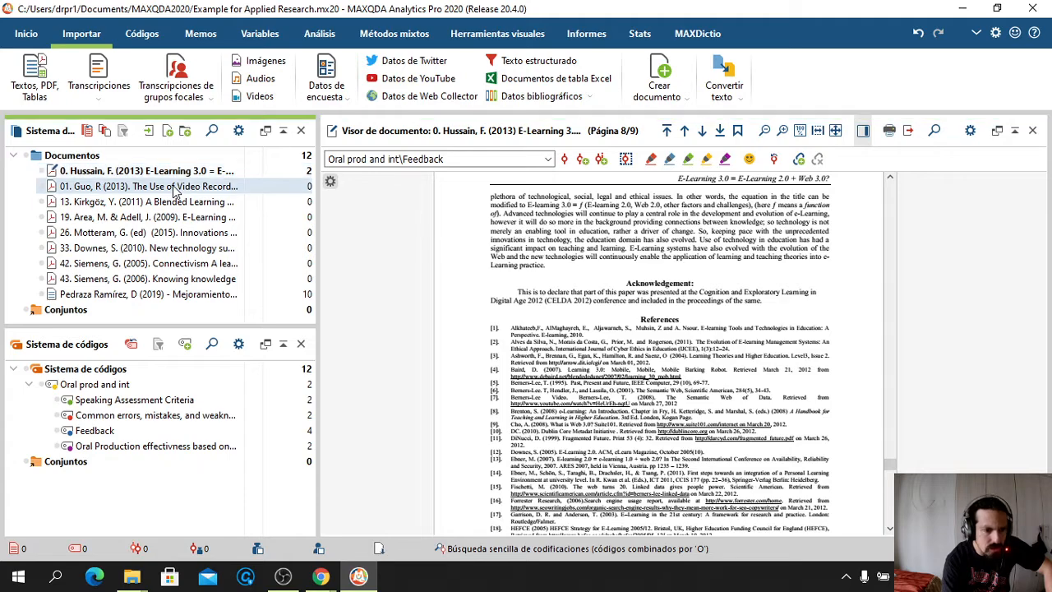
# Open the Guo (2013) video-recordings article and read down to its Instructor Observations section
pyautogui.doubleClick(175, 187)
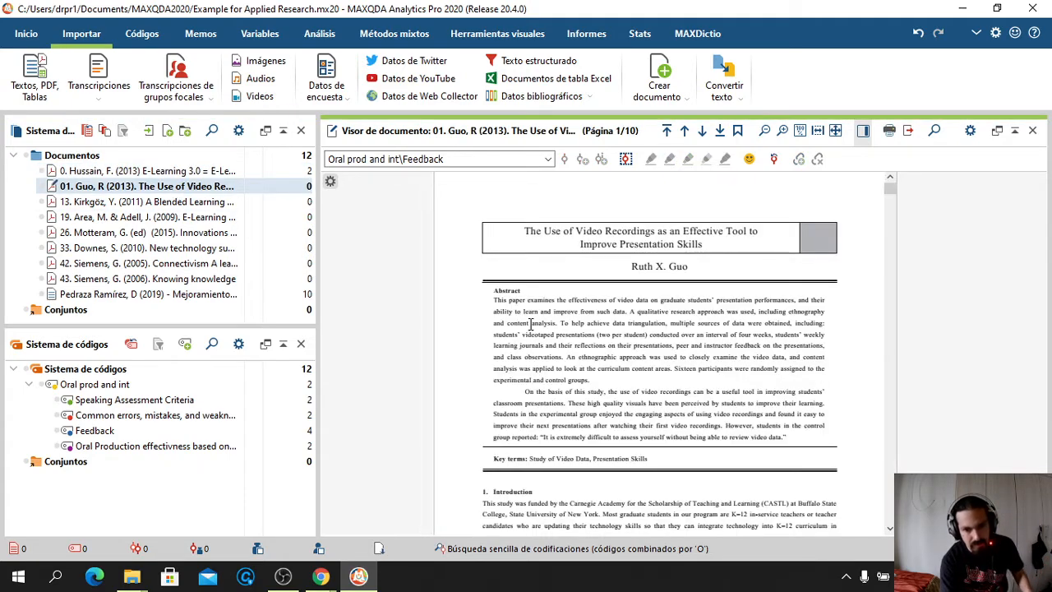
pyautogui.scroll(-5, 530, 324)
pyautogui.scroll(-10, 530, 325)
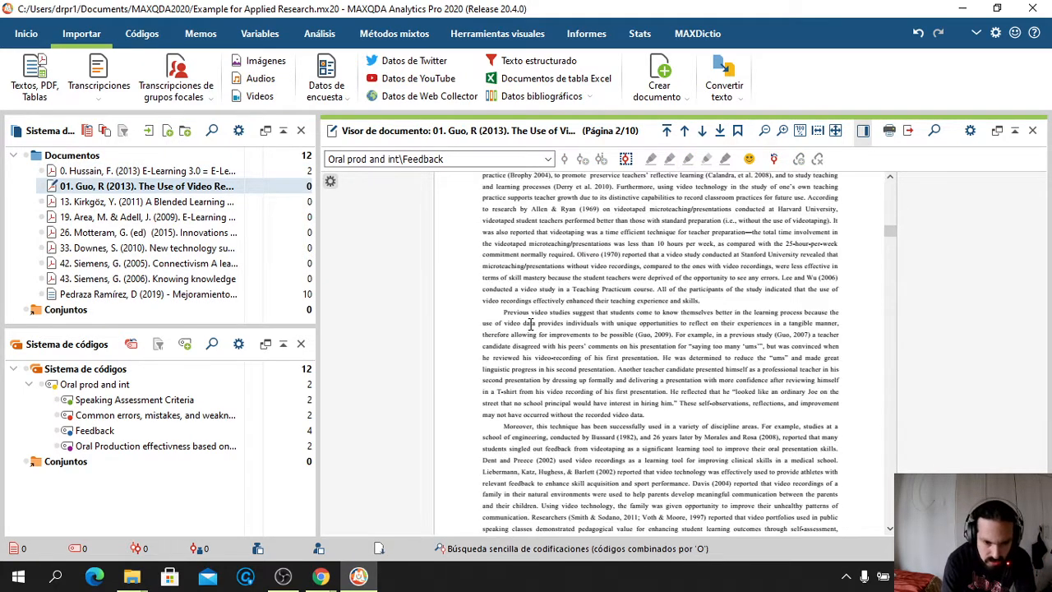
pyautogui.scroll(-3, 530, 324)
pyautogui.scroll(-8, 529, 325)
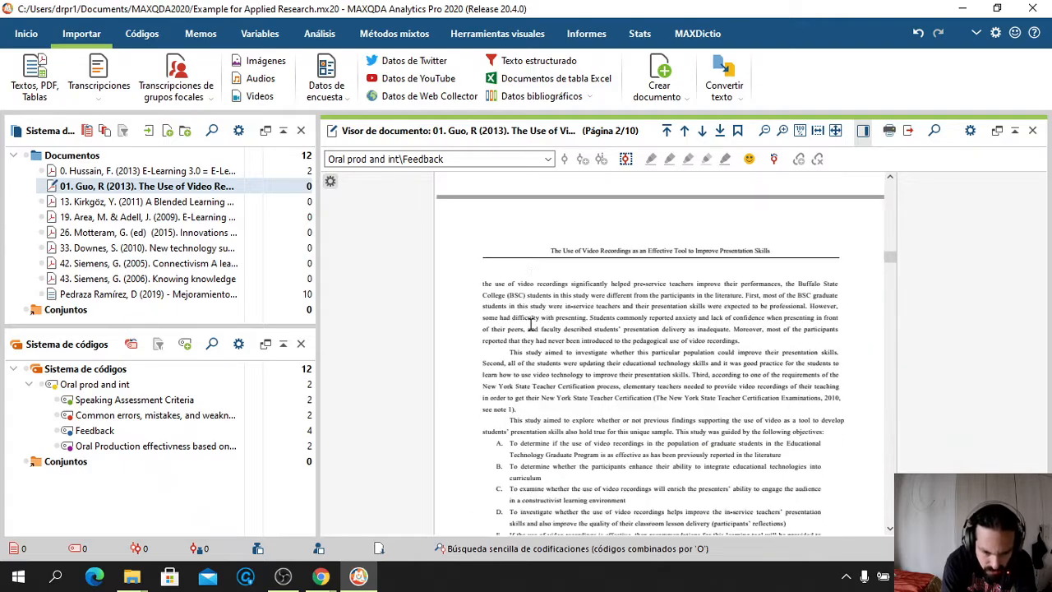
pyautogui.scroll(-10, 530, 324)
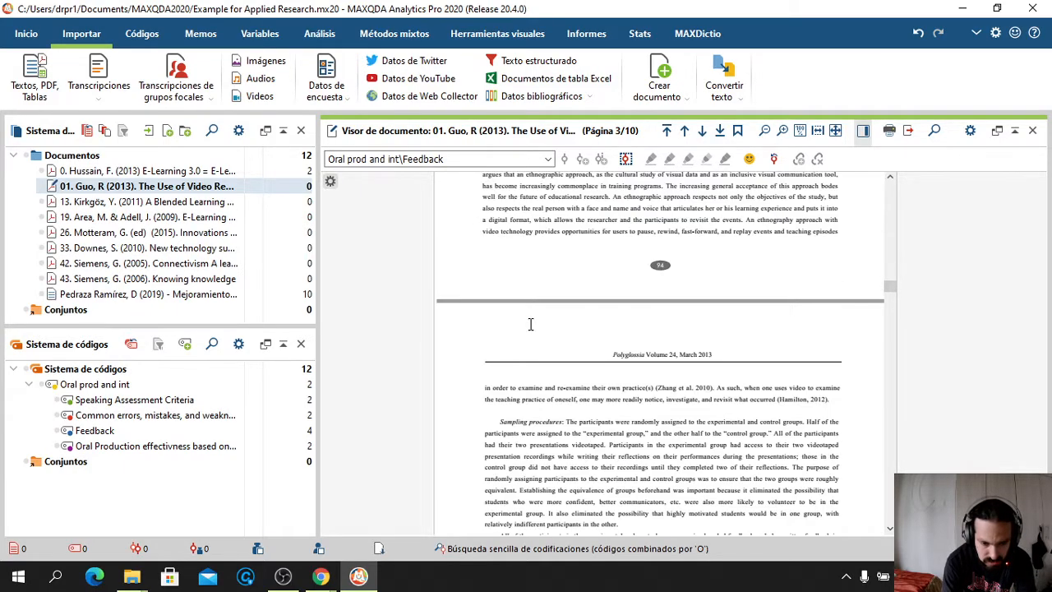
pyautogui.scroll(-10, 530, 325)
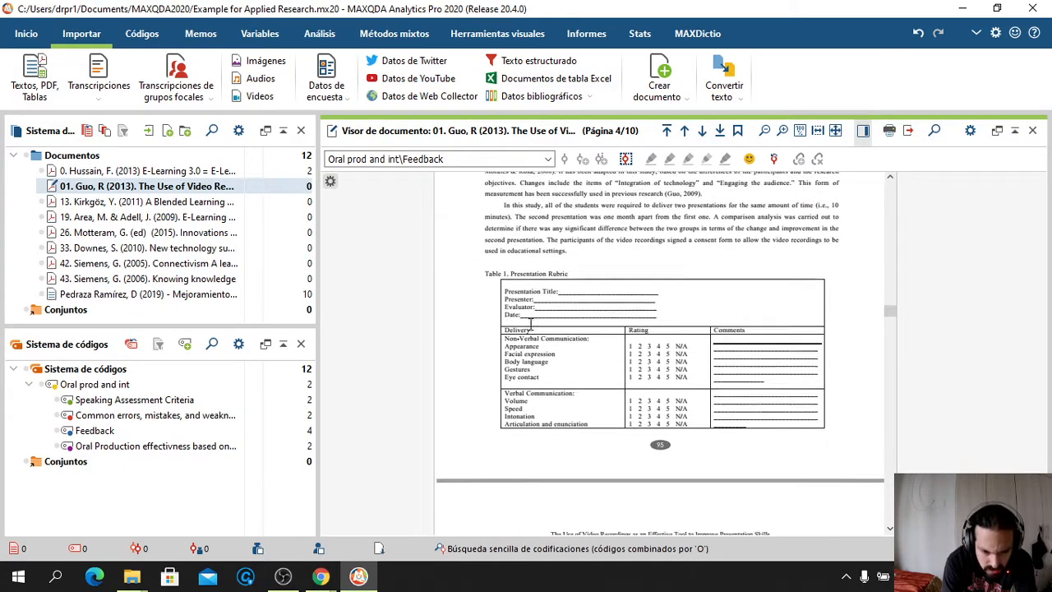
pyautogui.scroll(-7, 530, 324)
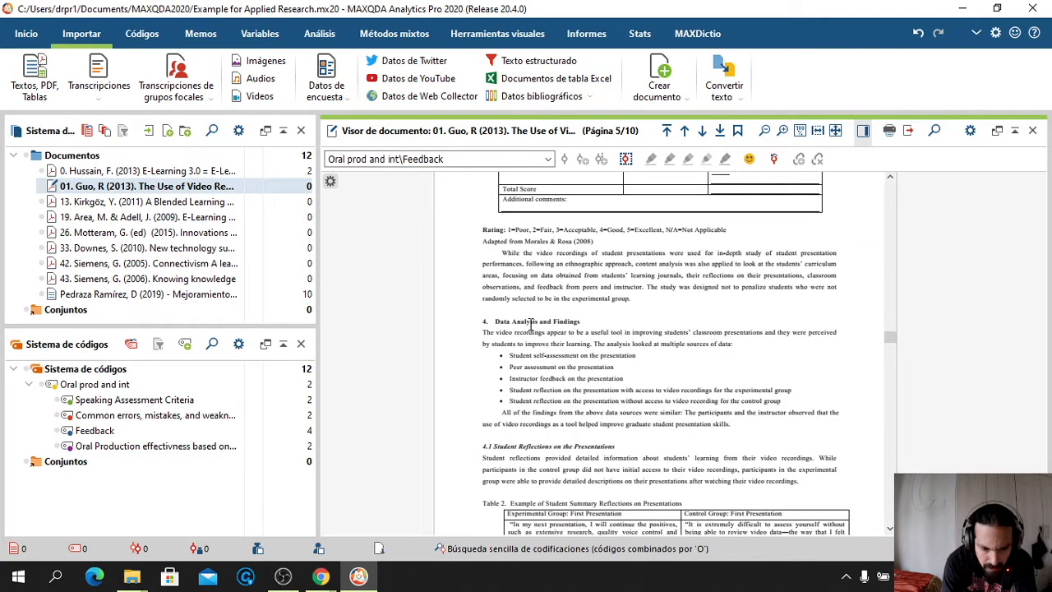
pyautogui.scroll(-1, 530, 324)
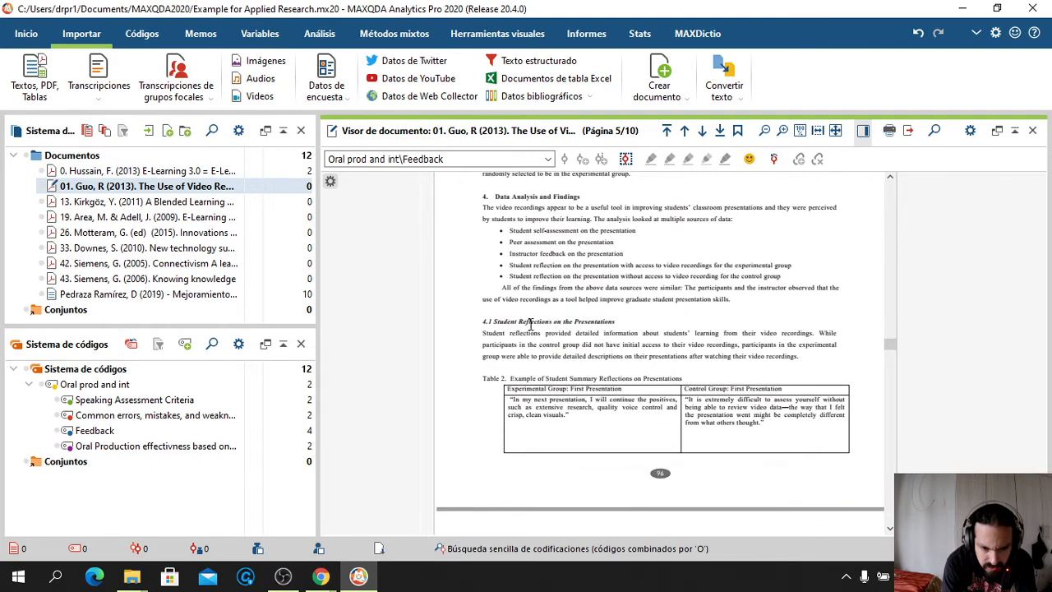
pyautogui.scroll(-1, 530, 325)
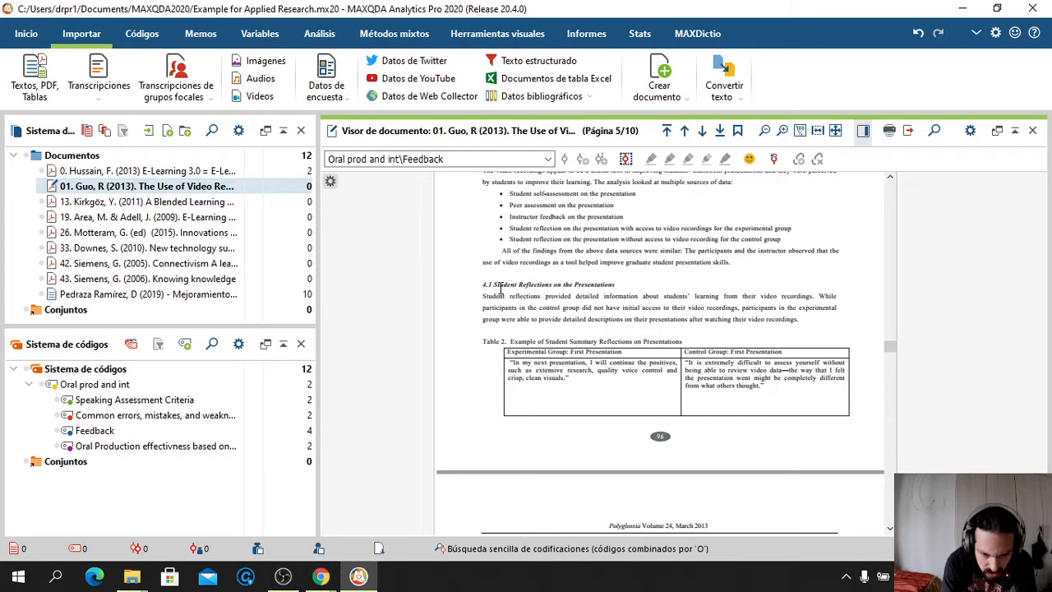
pyautogui.scroll(-15, 501, 287)
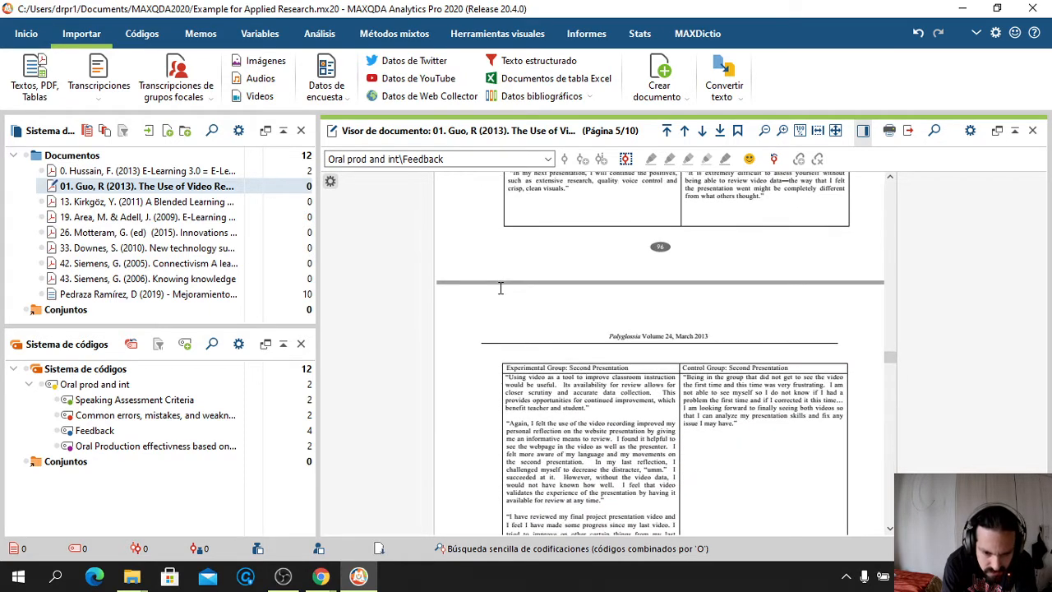
pyautogui.scroll(-5, 500, 288)
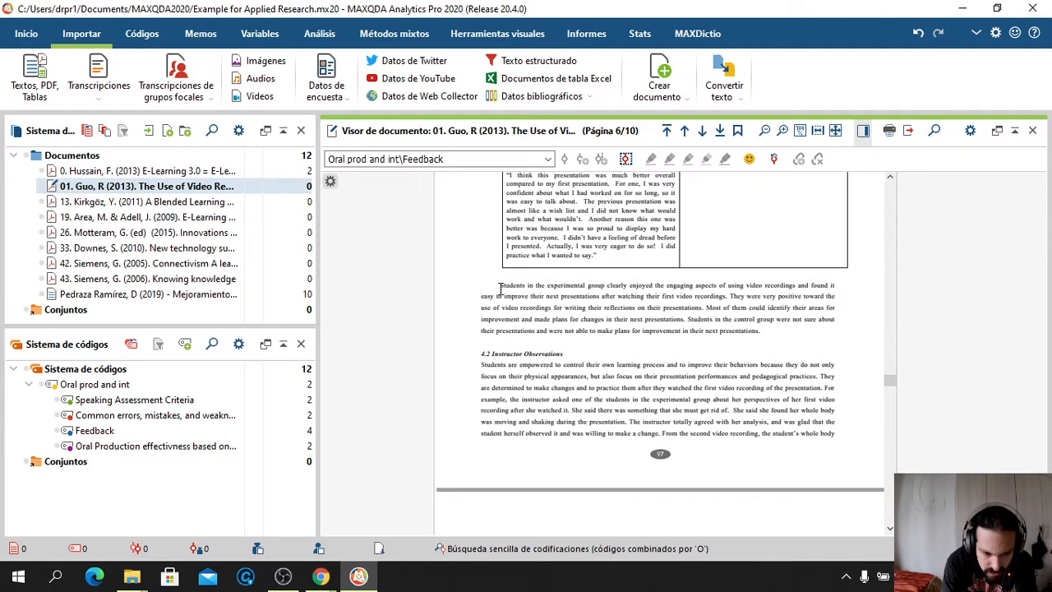
# Code Guo's experimental-group paragraph as Oral Production effectiveness based on Audiovisual material
pyautogui.moveTo(501, 284); pyautogui.dragTo(744, 333)
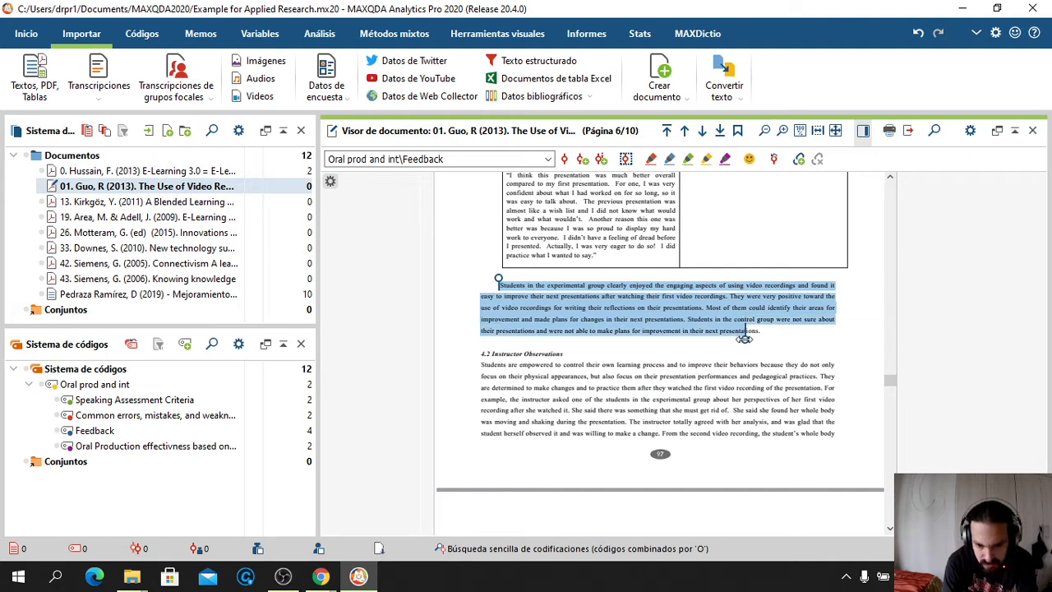
pyautogui.moveTo(744, 338); pyautogui.dragTo(757, 338)
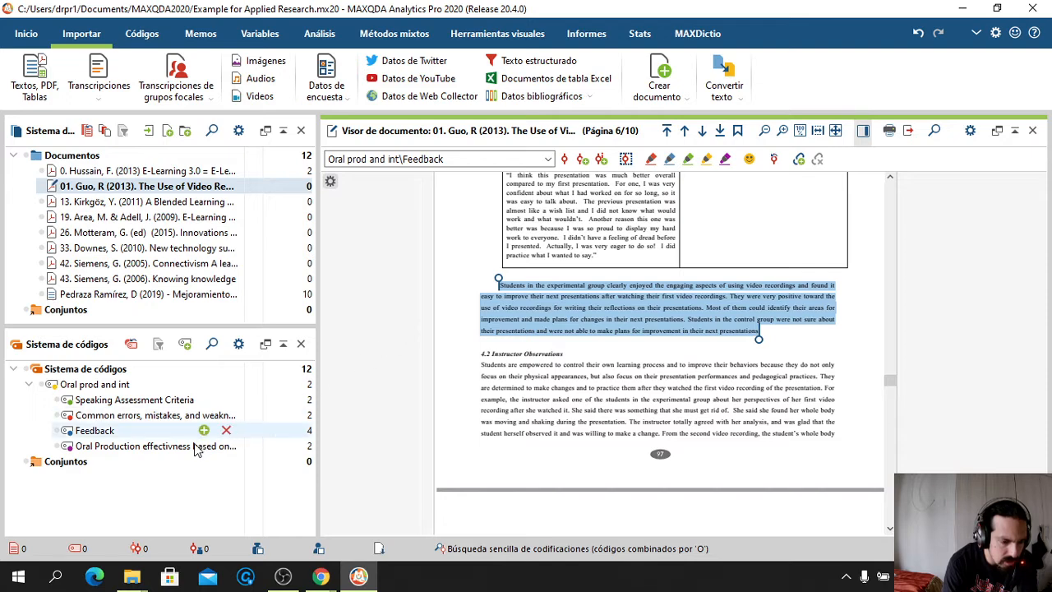
pyautogui.click(548, 159)
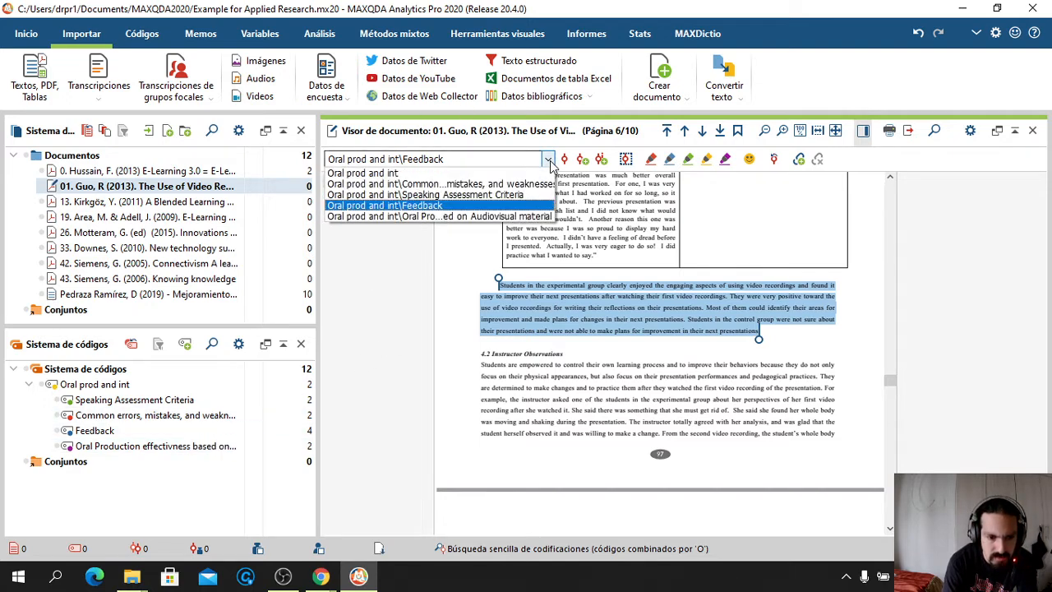
pyautogui.click(473, 216)
pyautogui.click(564, 160)
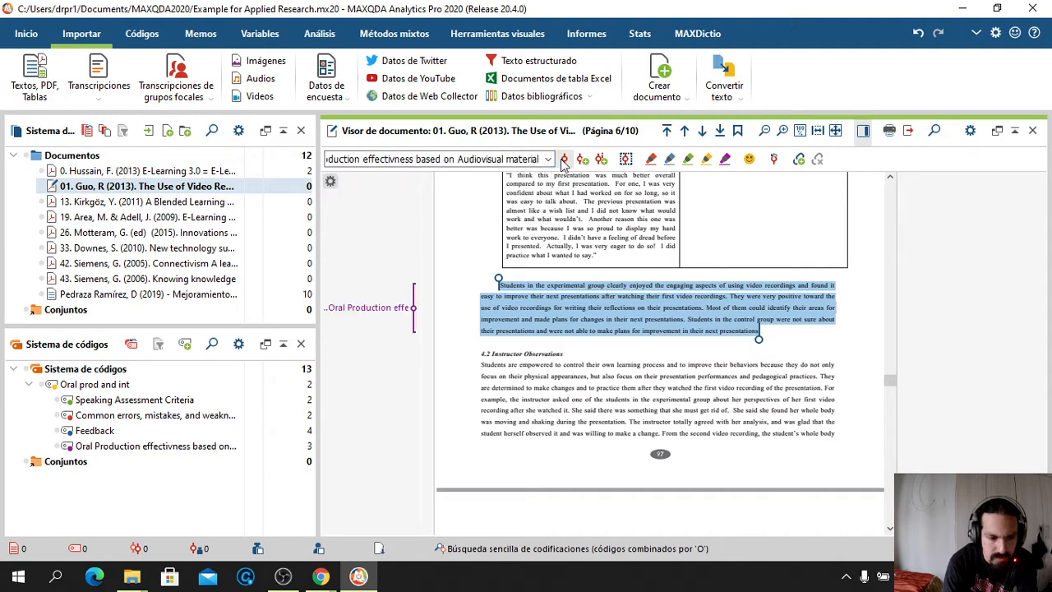
# Code the Table 4 commentary paragraph with the same code, then select the Kirkgöz (2011) study
pyautogui.scroll(-5, 542, 257)
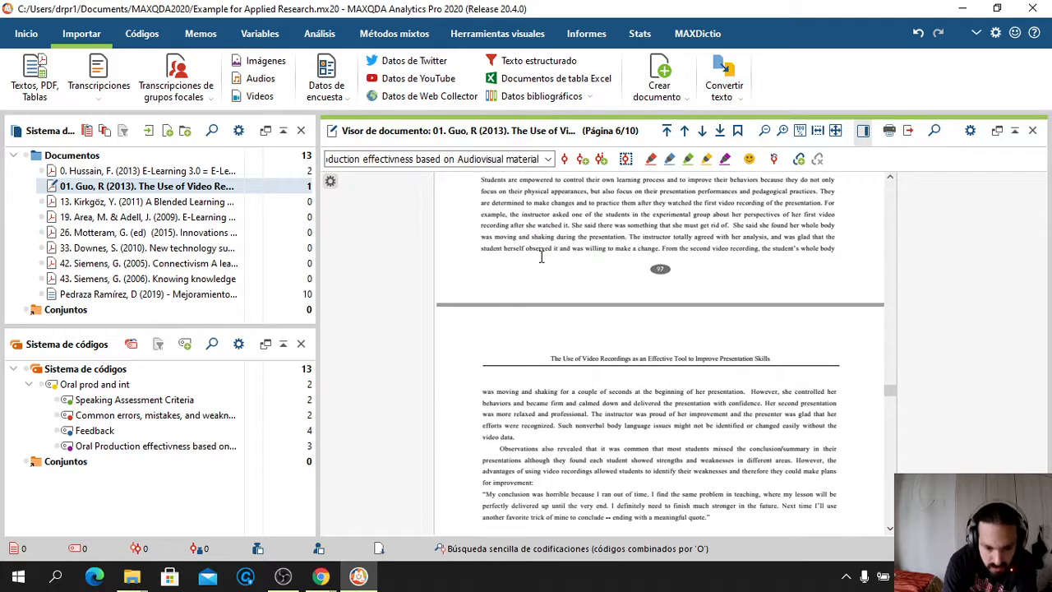
pyautogui.scroll(-2, 541, 257)
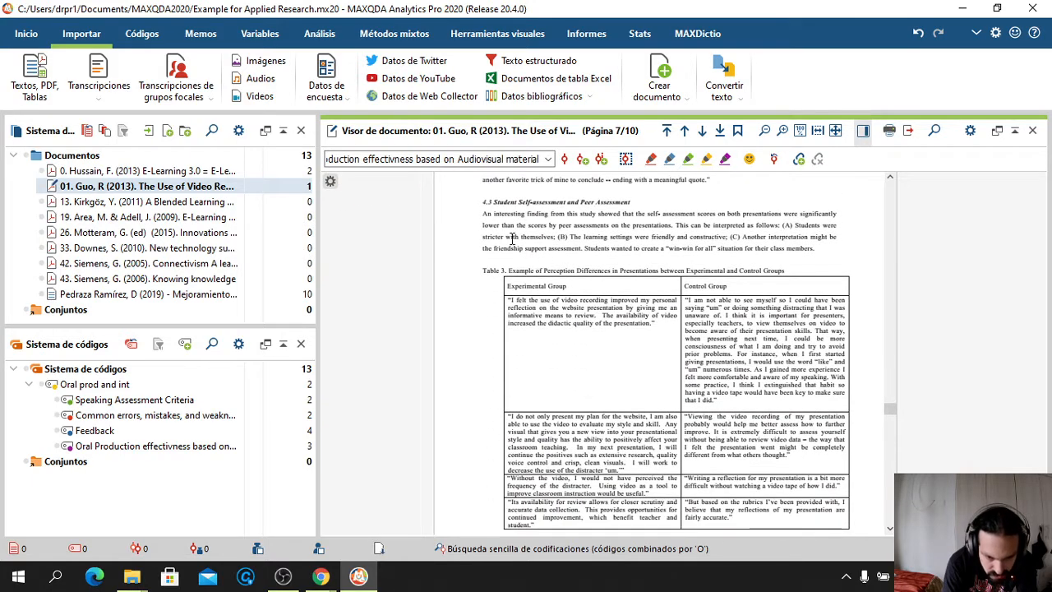
pyautogui.scroll(-10, 491, 260)
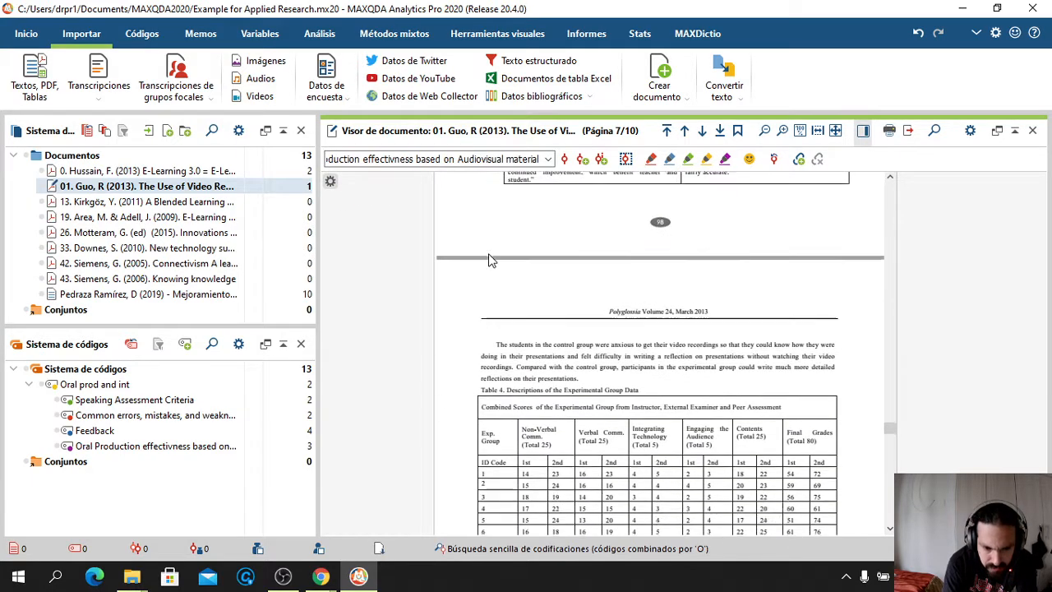
pyautogui.scroll(-8, 490, 260)
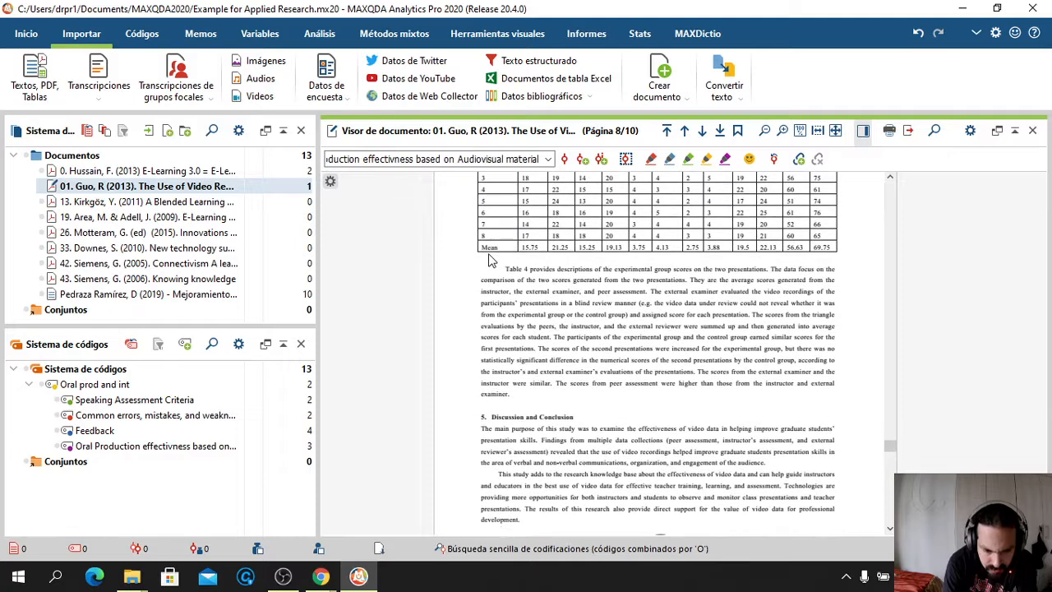
pyautogui.moveTo(505, 269); pyautogui.dragTo(515, 394)
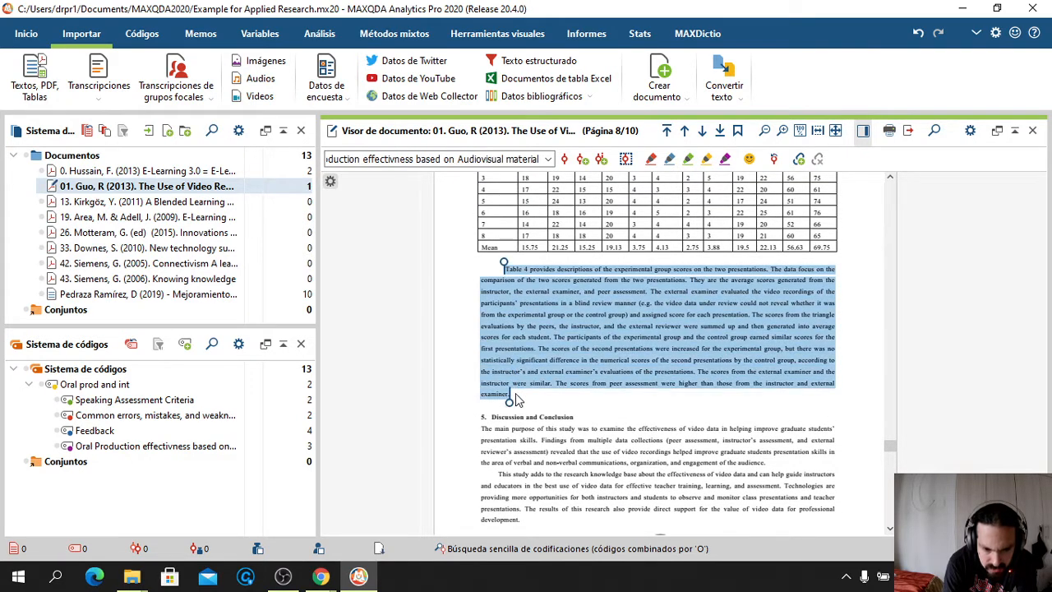
pyautogui.click(565, 161)
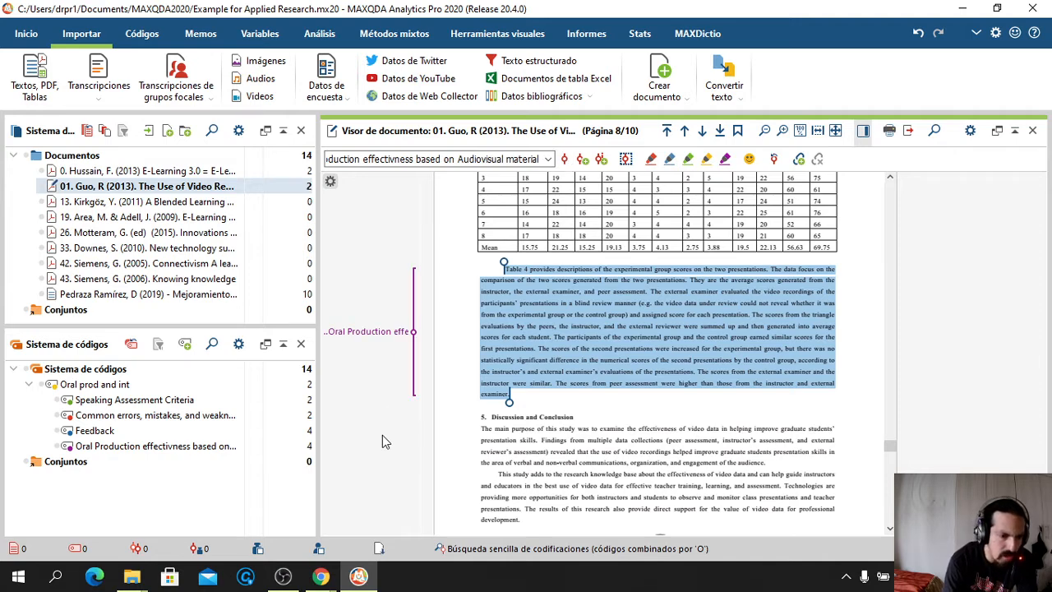
pyautogui.click(173, 203)
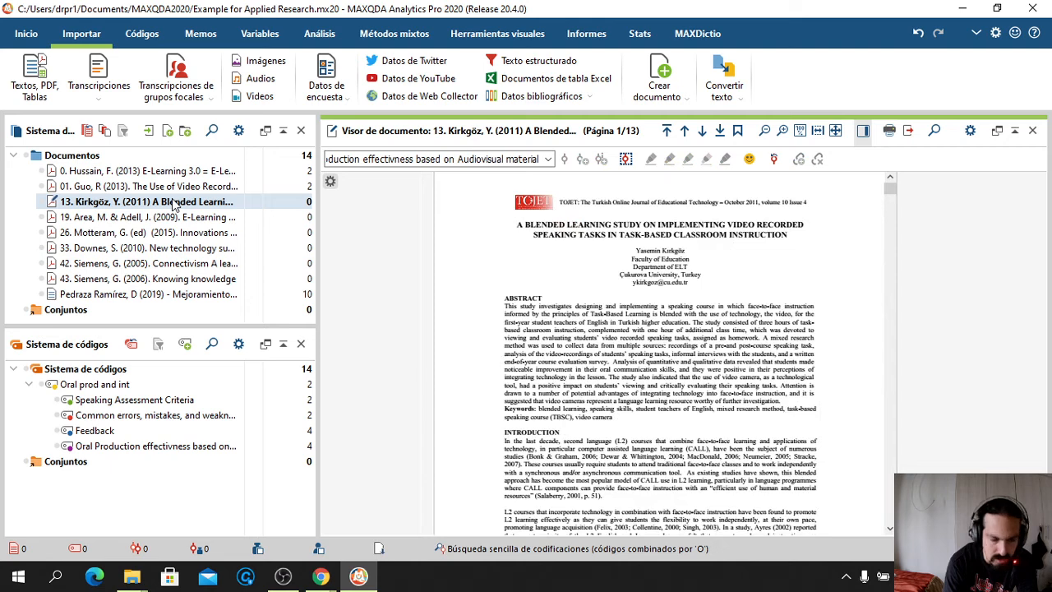
# Open the Motteram (2015) edited volume instead of the Area & Adell document
pyautogui.click(173, 219)
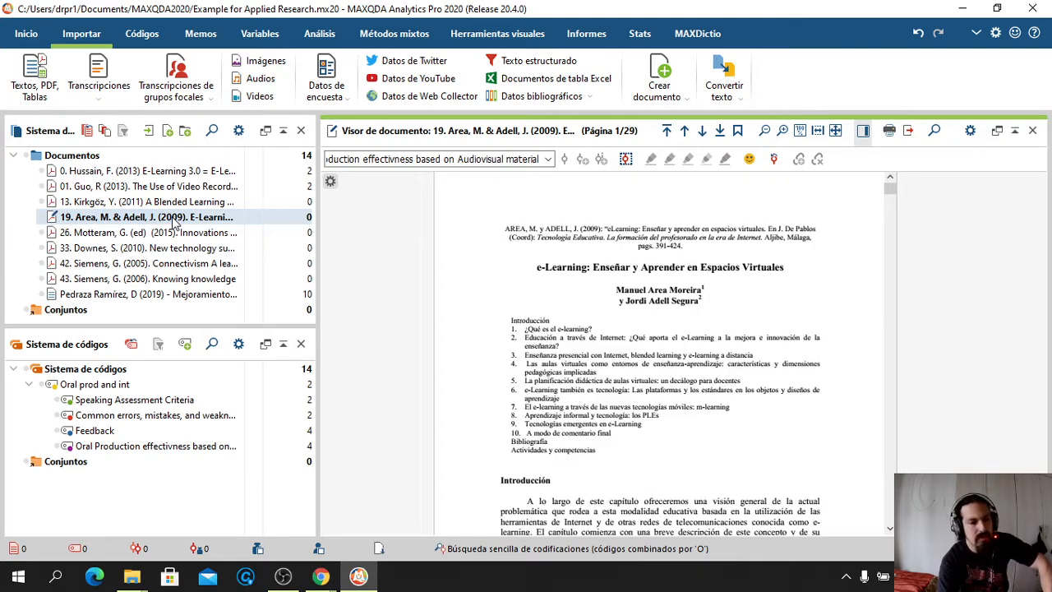
pyautogui.click(165, 233)
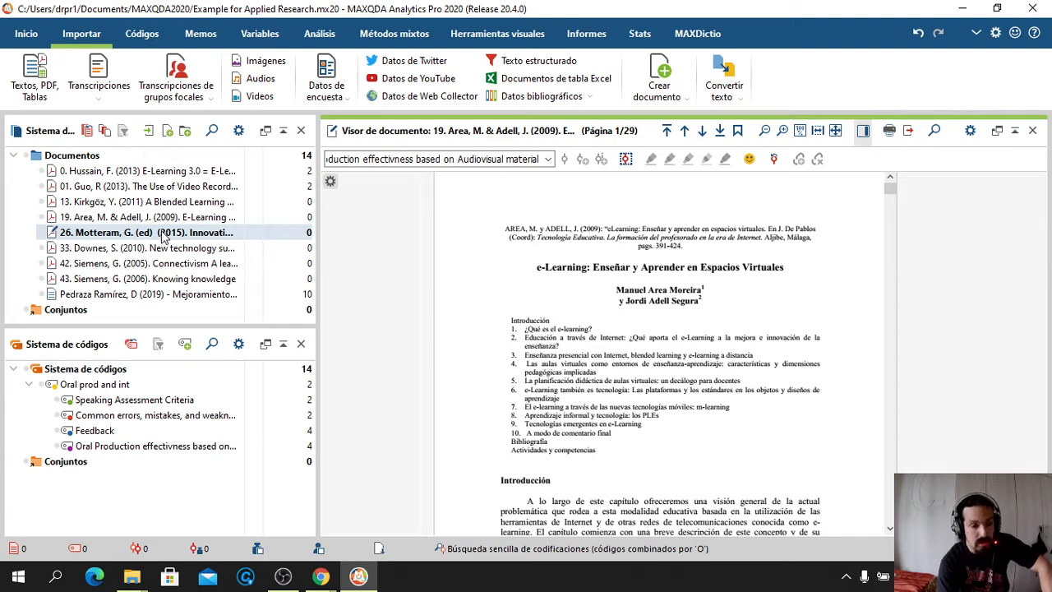
pyautogui.doubleClick(253, 230)
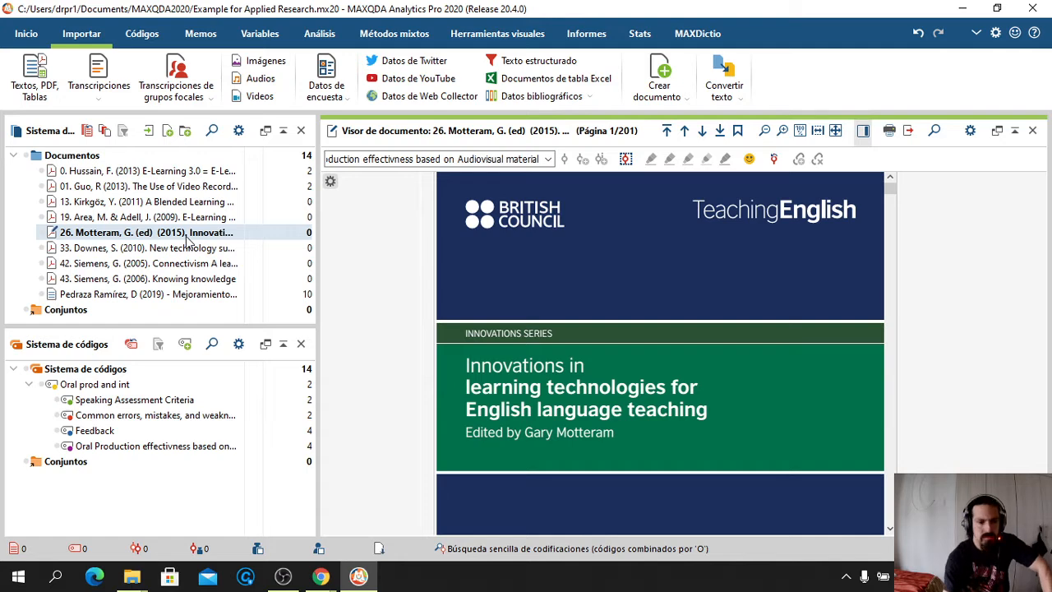
# Skim the Motteram volume down to its chapter on technology-integrated English for Specific Purposes
pyautogui.scroll(-1, 368, 306)
pyautogui.scroll(-8, 369, 300)
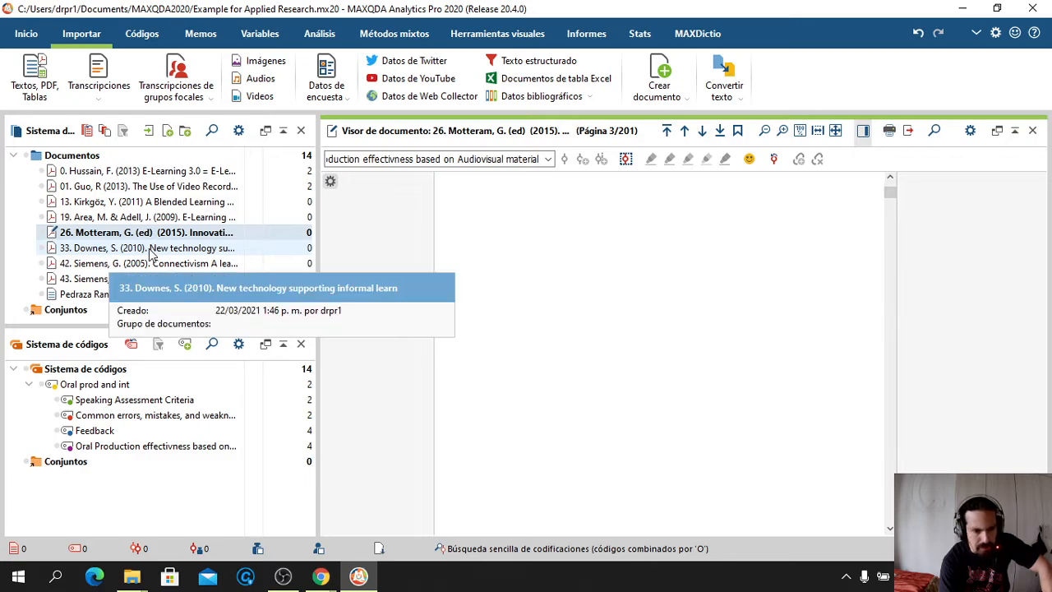
pyautogui.scroll(-5, 417, 267)
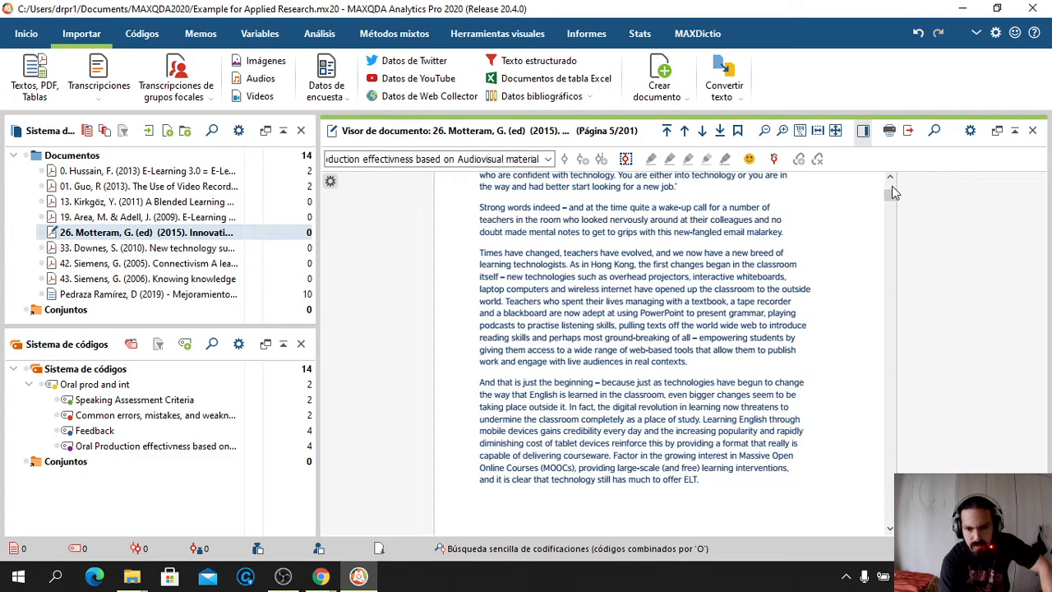
pyautogui.moveTo(896, 194); pyautogui.dragTo(878, 283)
pyautogui.scroll(-8, 583, 336)
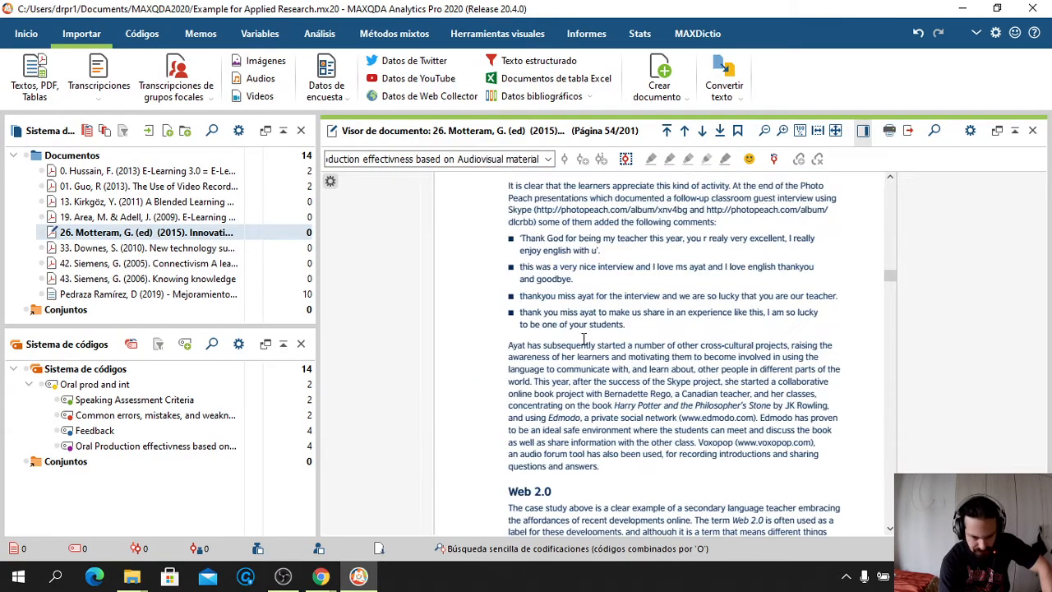
pyautogui.scroll(-15, 584, 337)
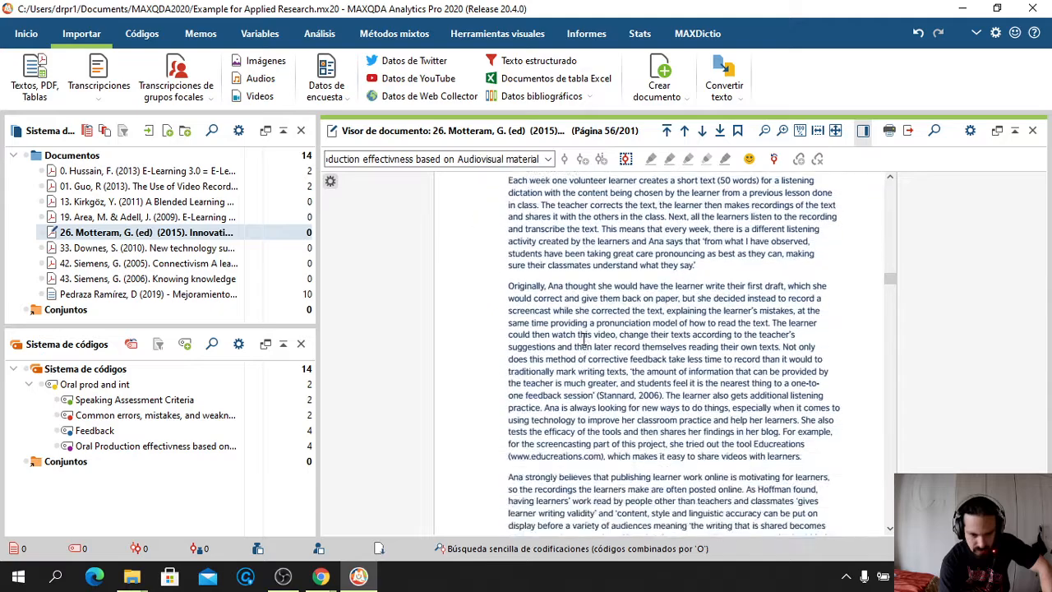
pyautogui.scroll(-8, 583, 338)
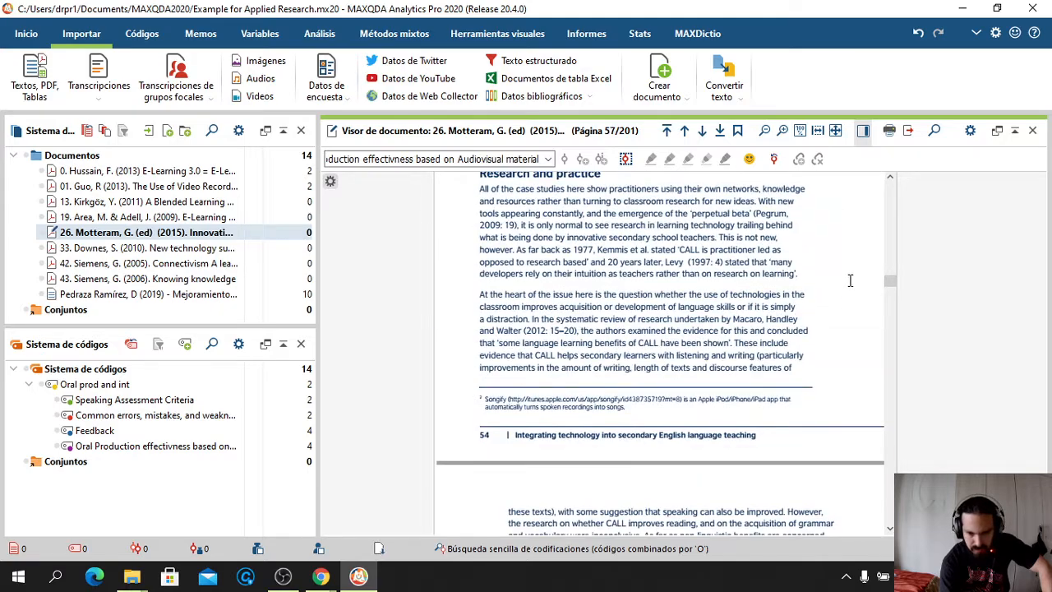
pyautogui.moveTo(892, 283); pyautogui.dragTo(895, 350)
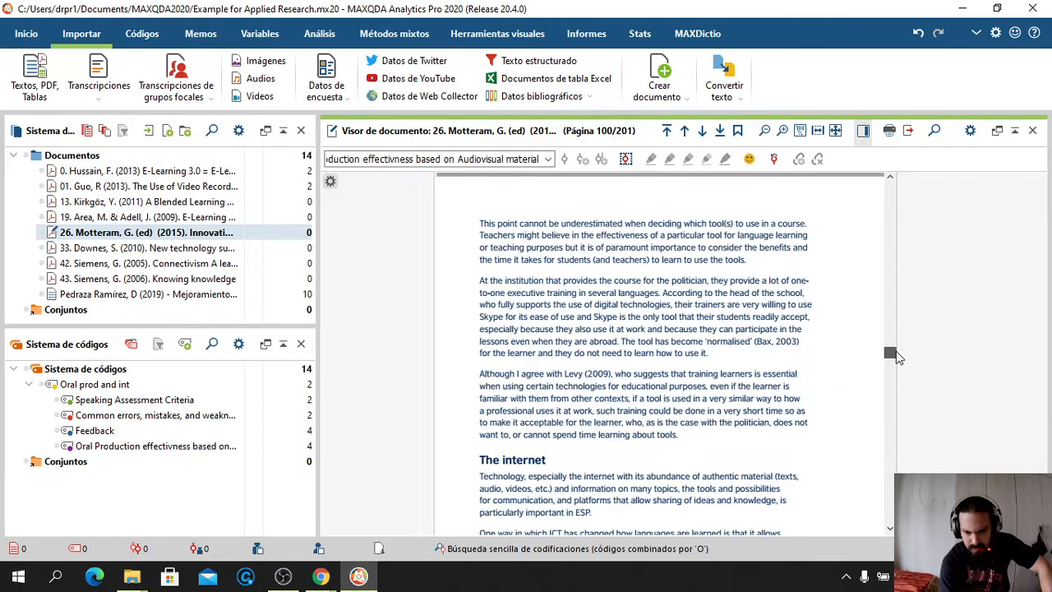
pyautogui.scroll(-15, 735, 424)
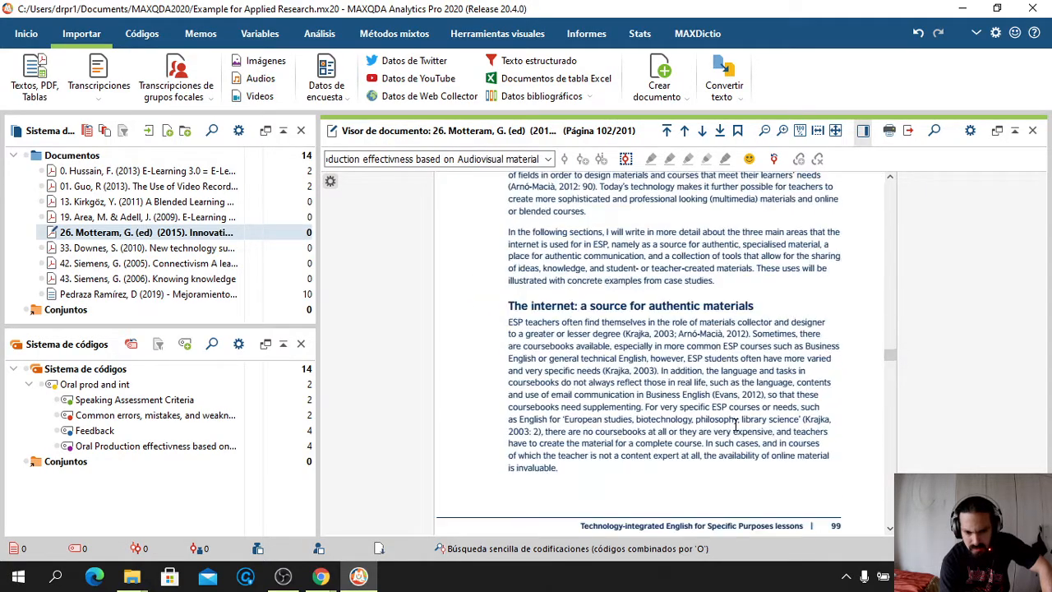
pyautogui.scroll(-12, 735, 424)
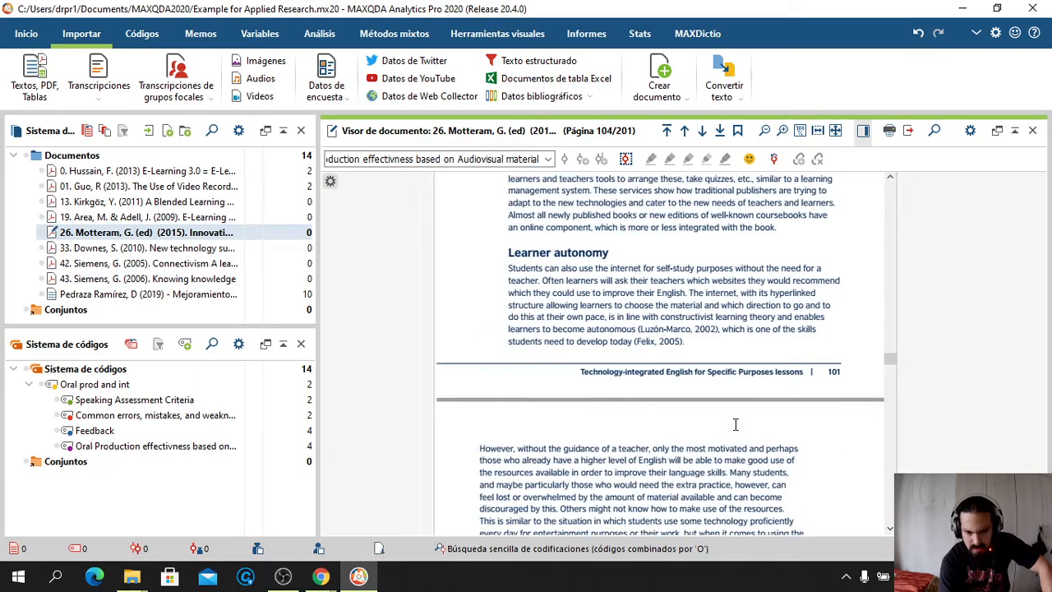
# Code Motteram's 'One example of how technology…' paragraph as Speaking Assessment Criteria
pyautogui.scroll(3, 735, 424)
pyautogui.scroll(-9, 735, 424)
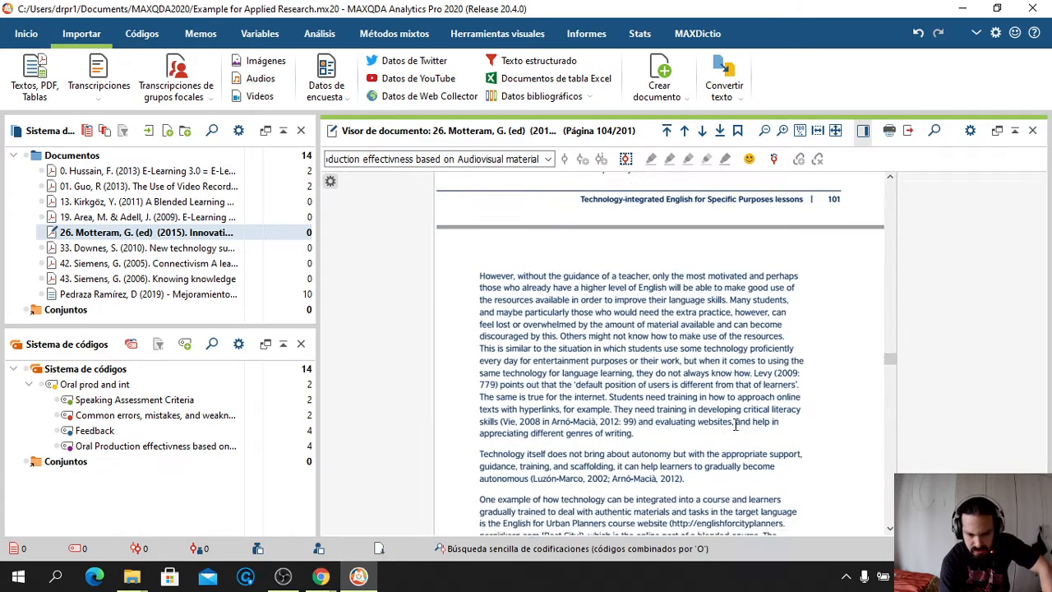
pyautogui.scroll(-1, 735, 424)
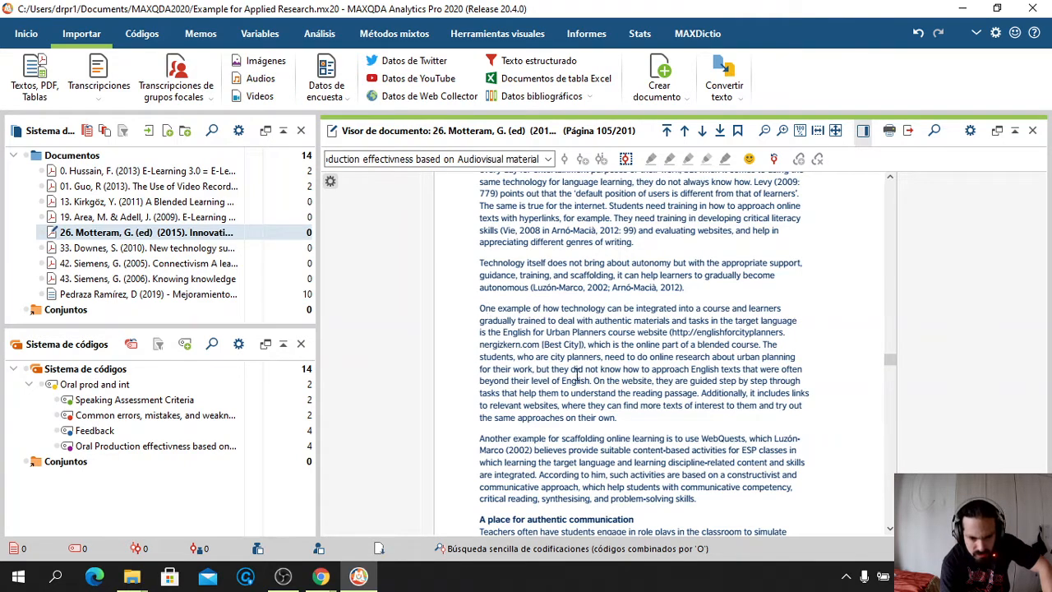
pyautogui.tripleClick(578, 374)
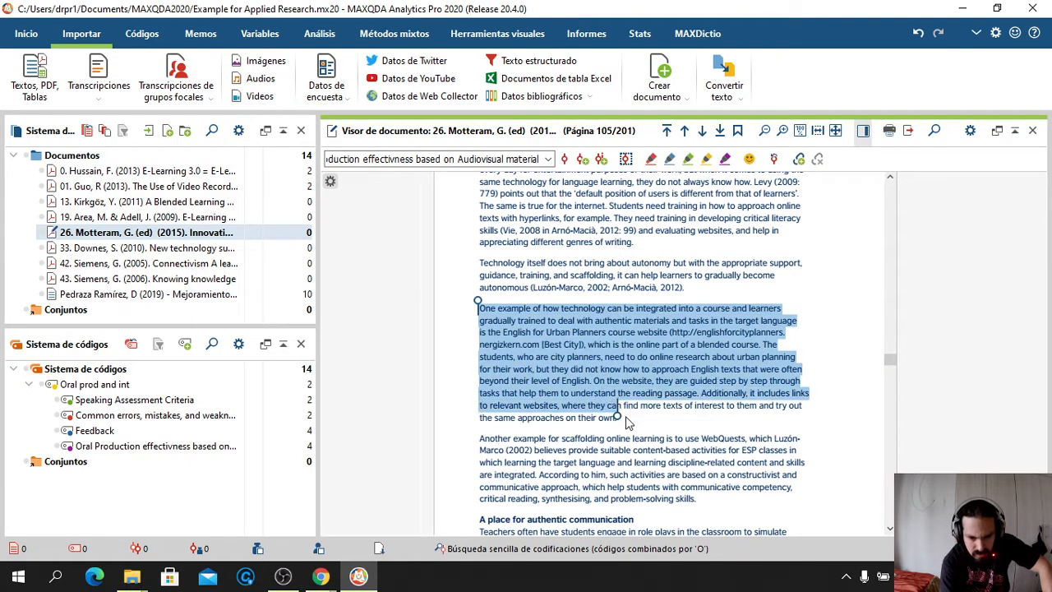
pyautogui.click(545, 160)
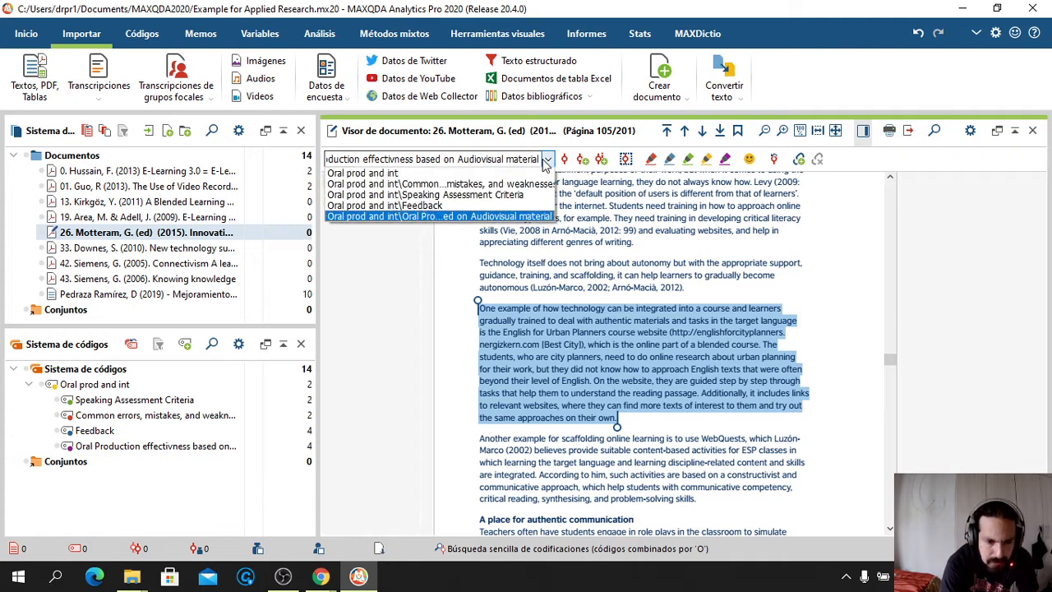
pyautogui.click(485, 199)
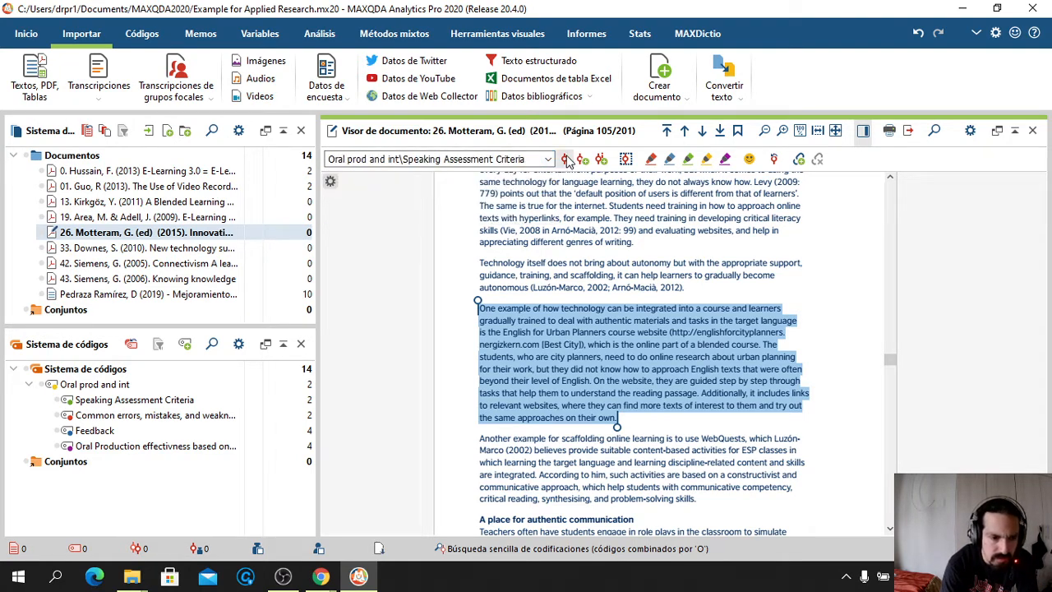
pyautogui.click(567, 160)
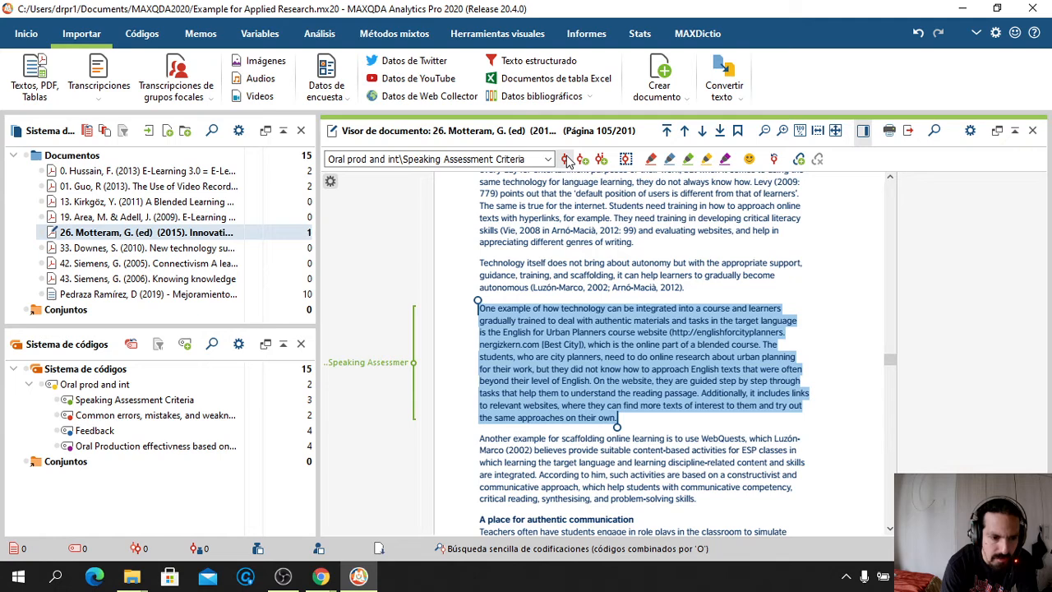
pyautogui.click(219, 249)
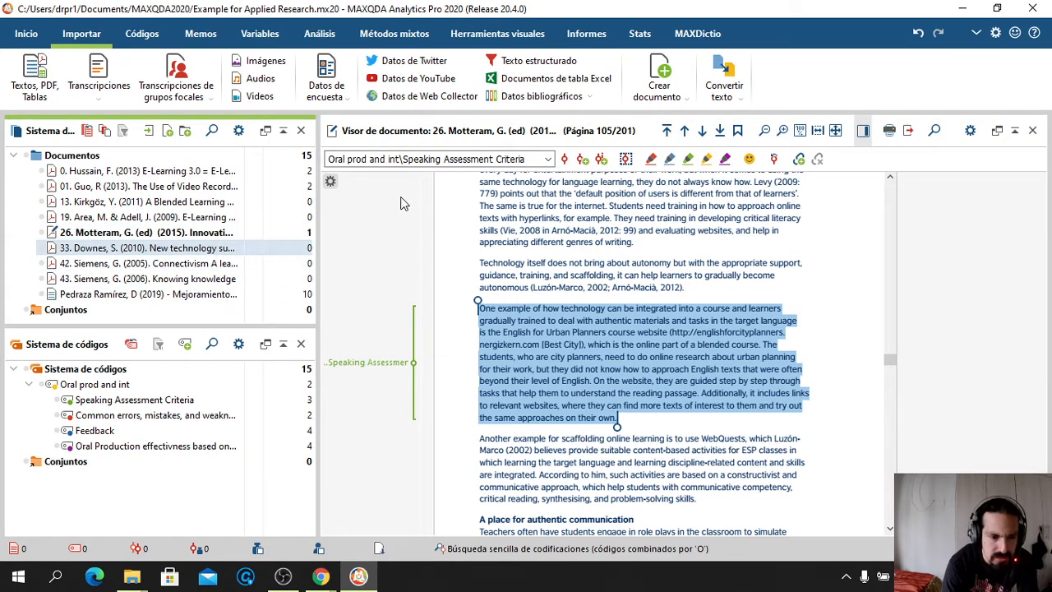
# Open Downes (2010) and code its 'Online learning today…' paragraph as Common errors, mistakes, and weaknesses
pyautogui.doubleClick(220, 249)
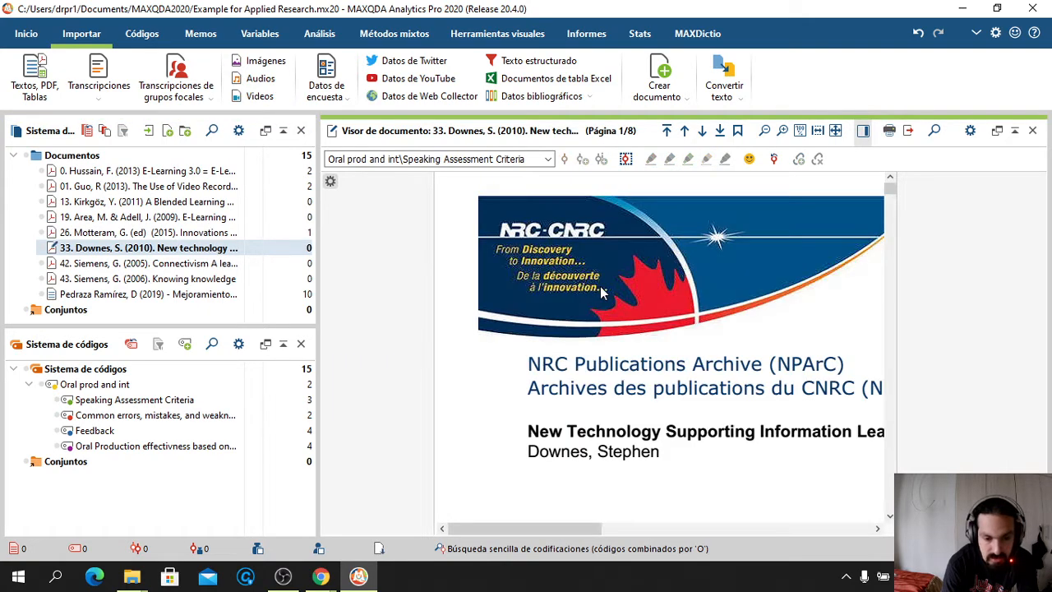
pyautogui.scroll(-10, 594, 321)
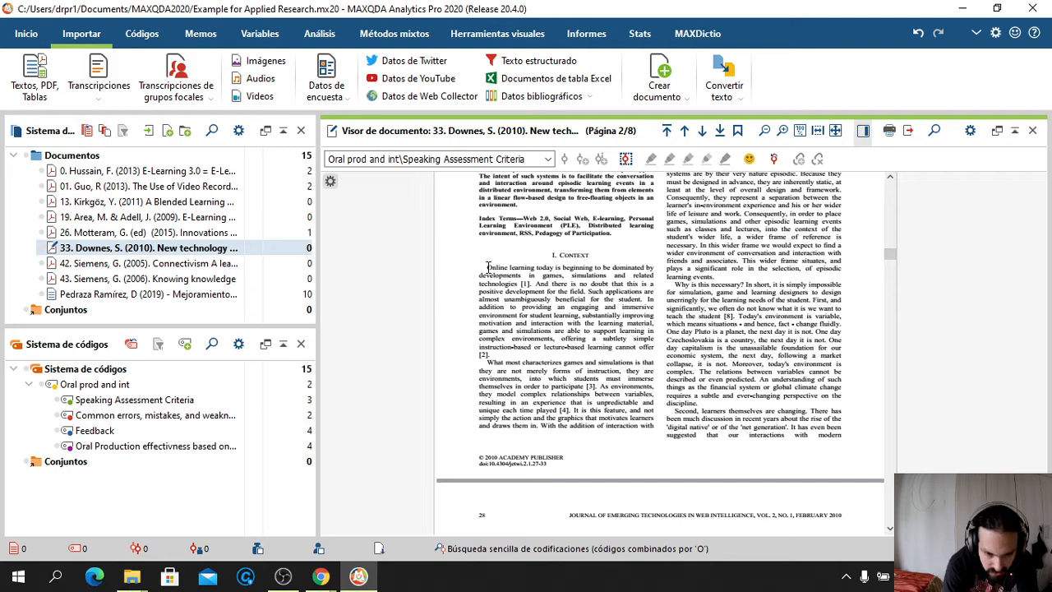
pyautogui.moveTo(487, 267); pyautogui.dragTo(508, 361)
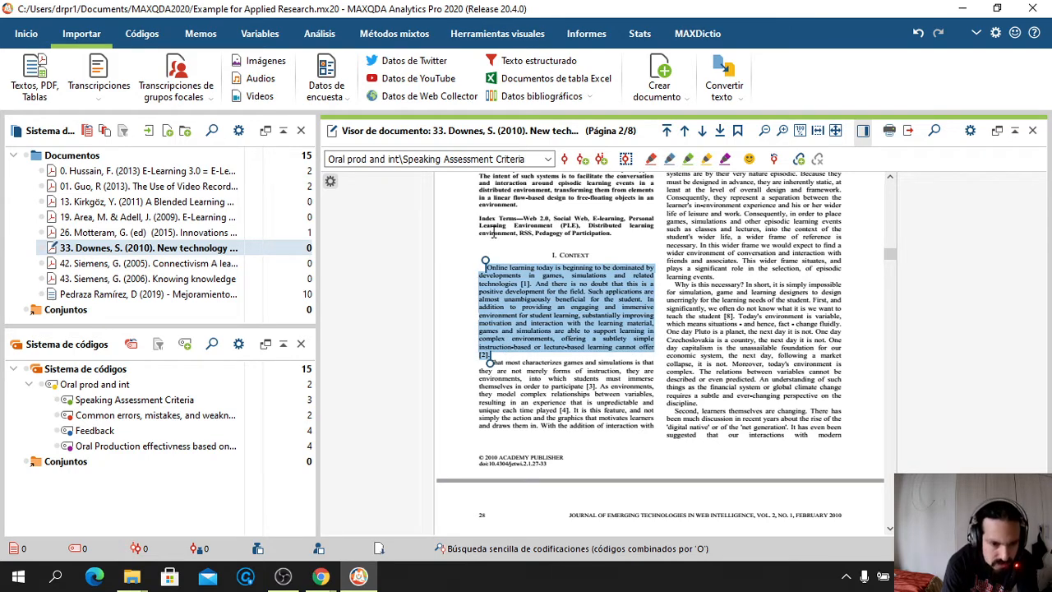
pyautogui.click(549, 159)
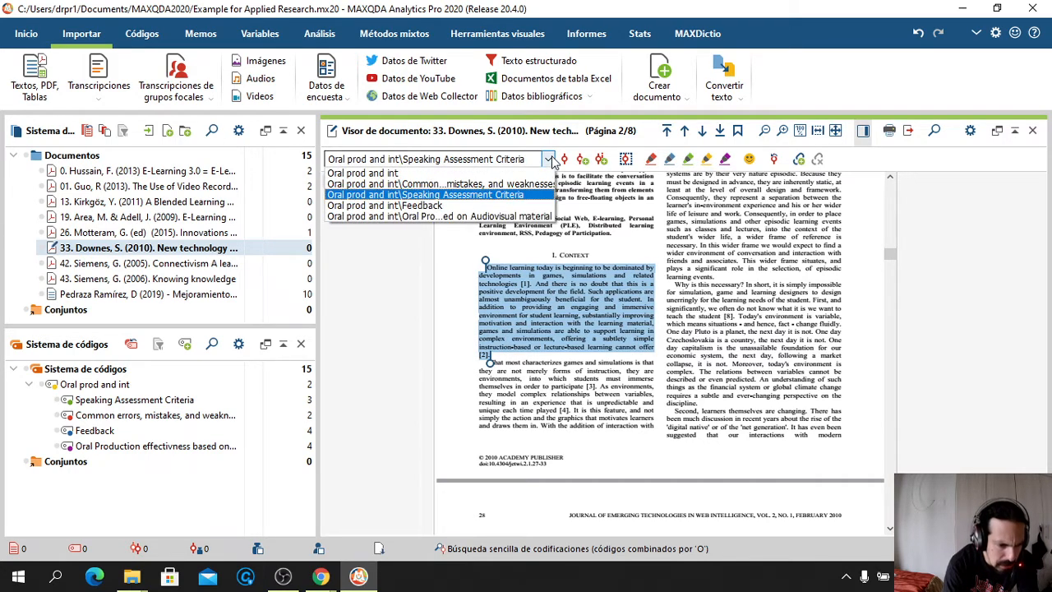
pyautogui.click(493, 184)
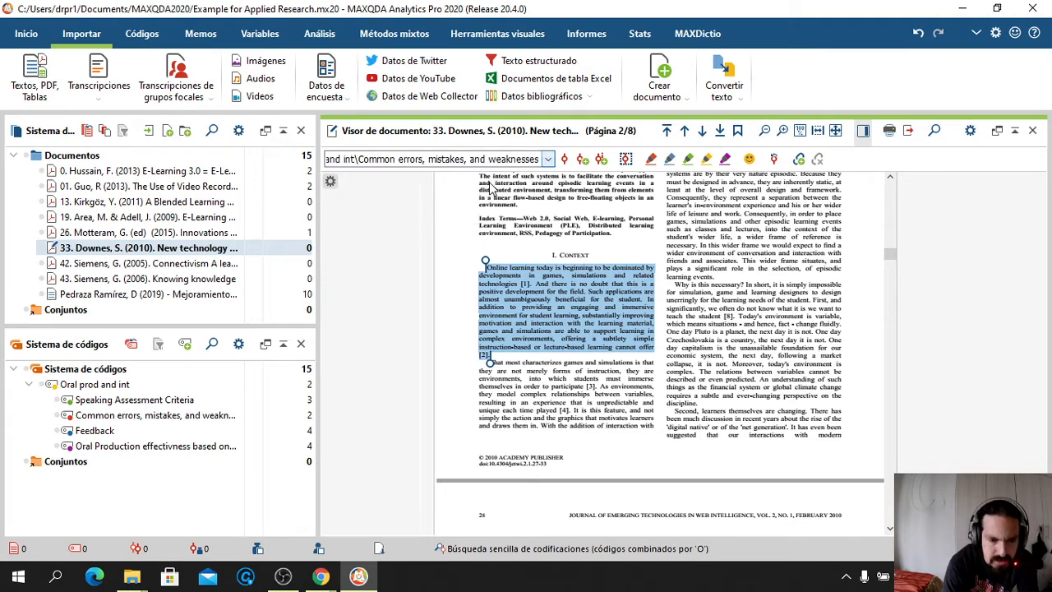
pyautogui.click(565, 161)
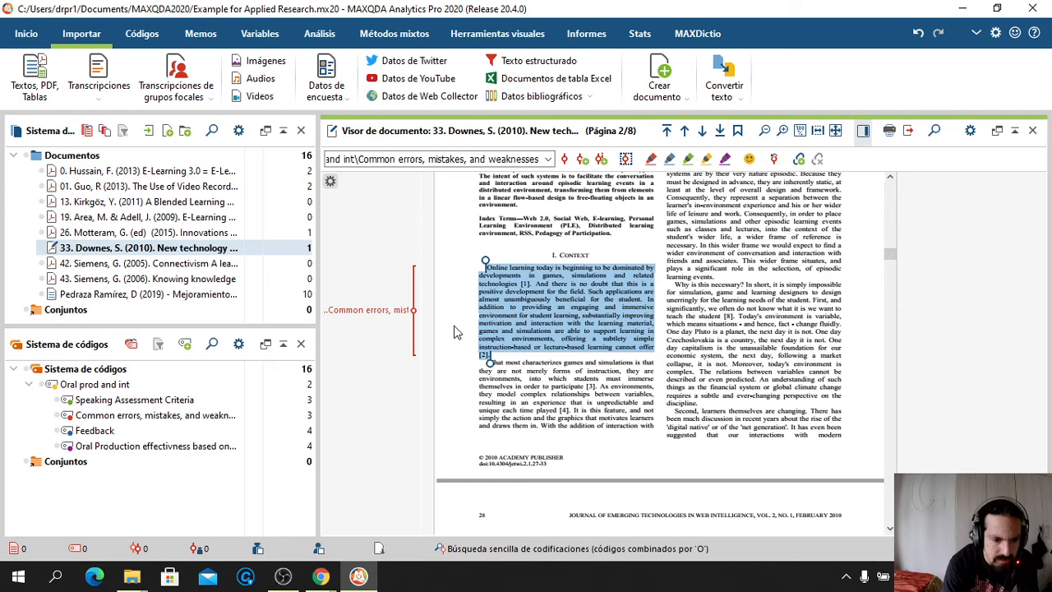
pyautogui.click(173, 266)
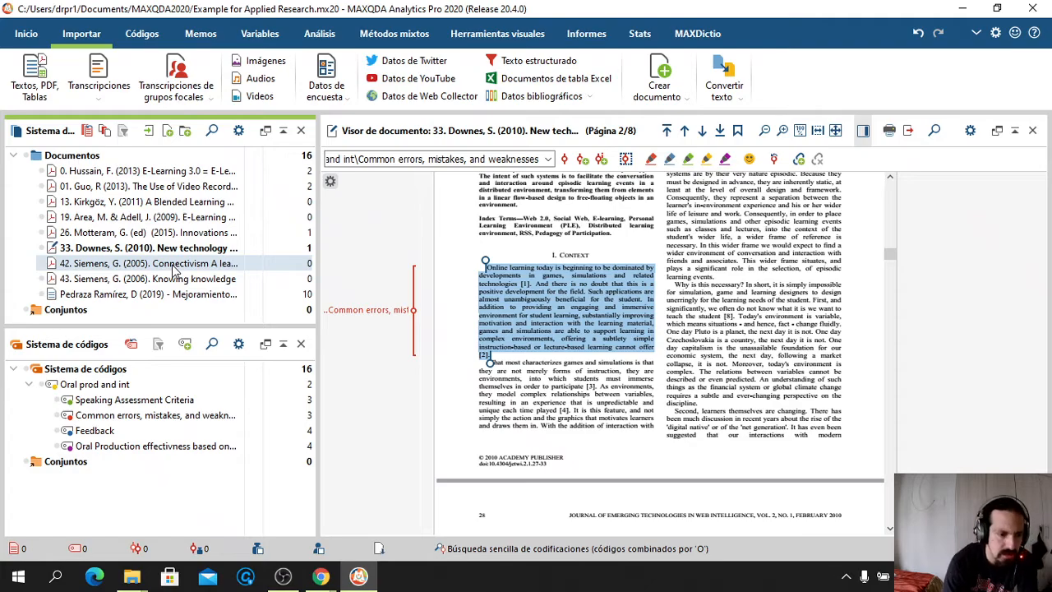
# Open Siemens (2005) and code its 'Learning theories are concerned…' paragraph as Oral prod and int
pyautogui.doubleClick(173, 267)
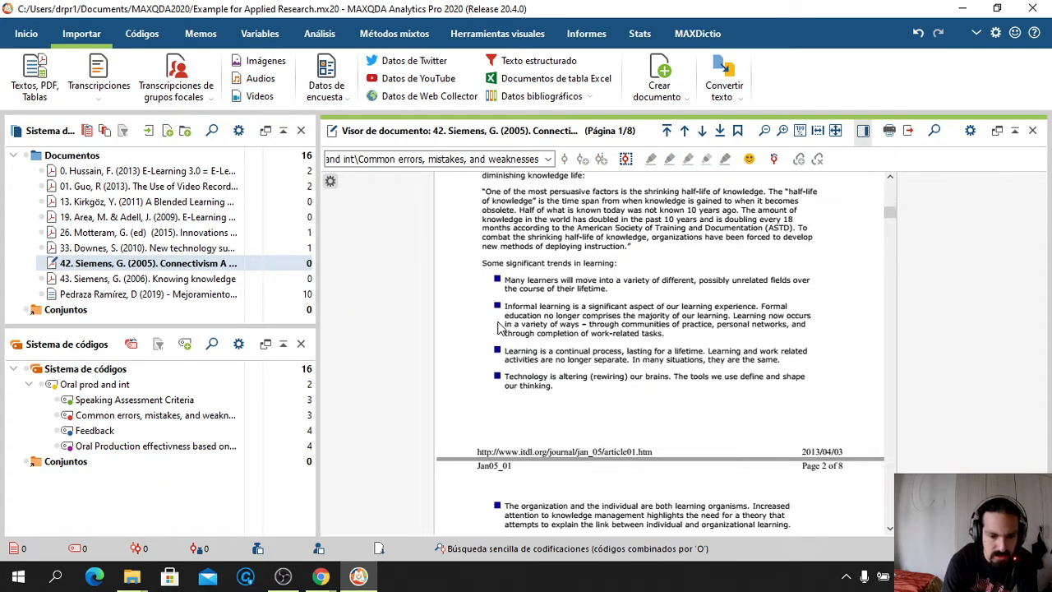
pyautogui.scroll(-10, 498, 327)
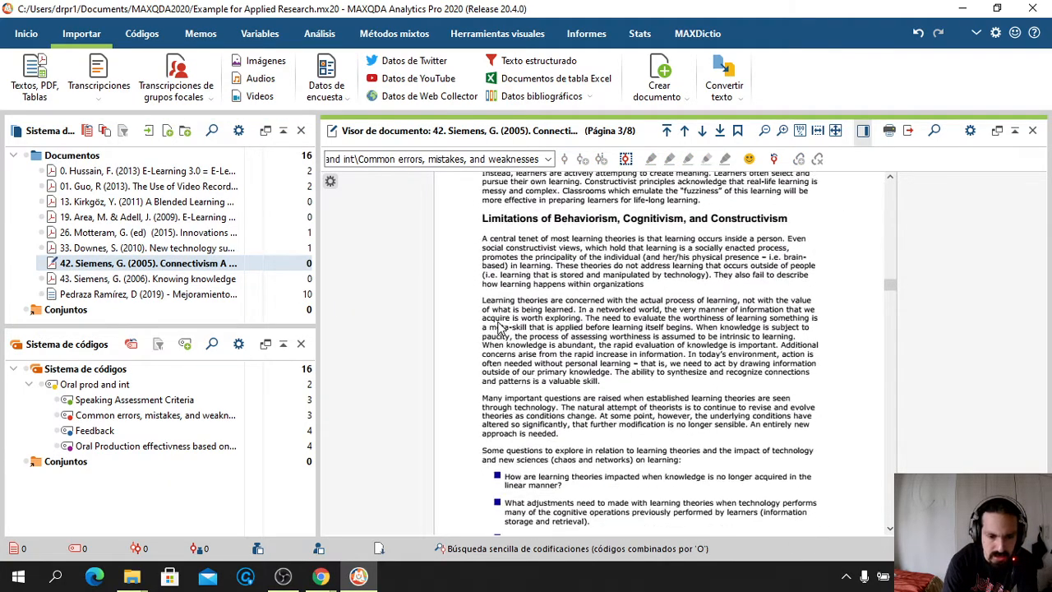
pyautogui.scroll(-1, 498, 327)
pyautogui.moveTo(483, 289); pyautogui.dragTo(616, 370)
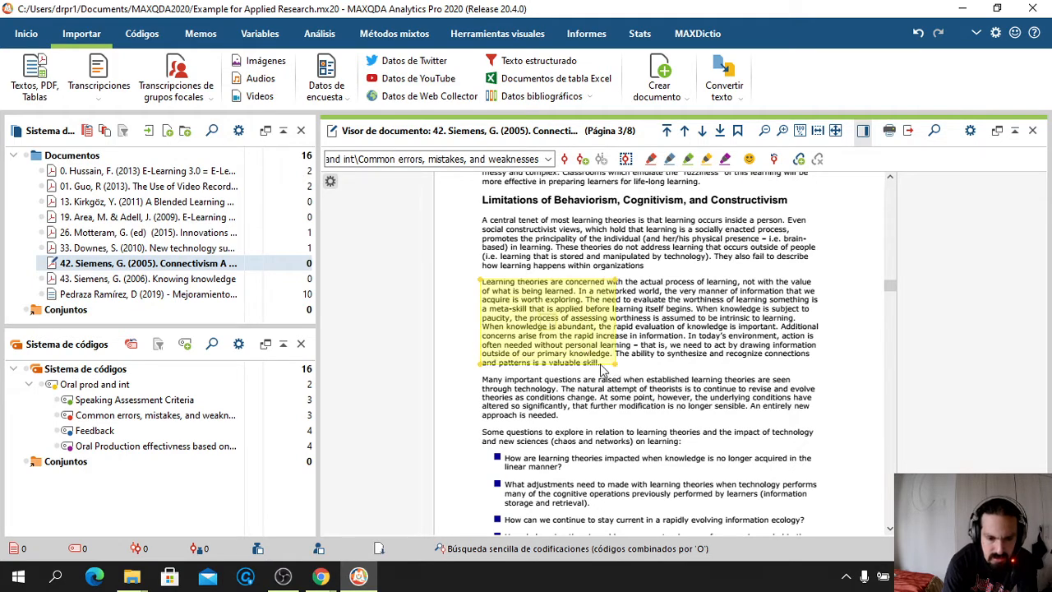
pyautogui.click(611, 359)
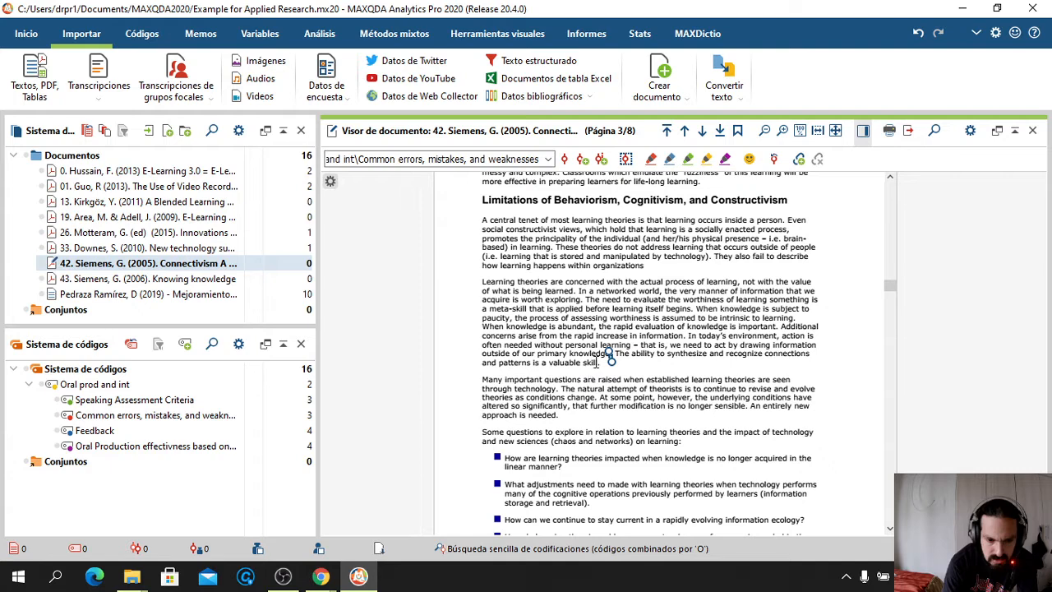
pyautogui.moveTo(603, 364); pyautogui.dragTo(483, 282)
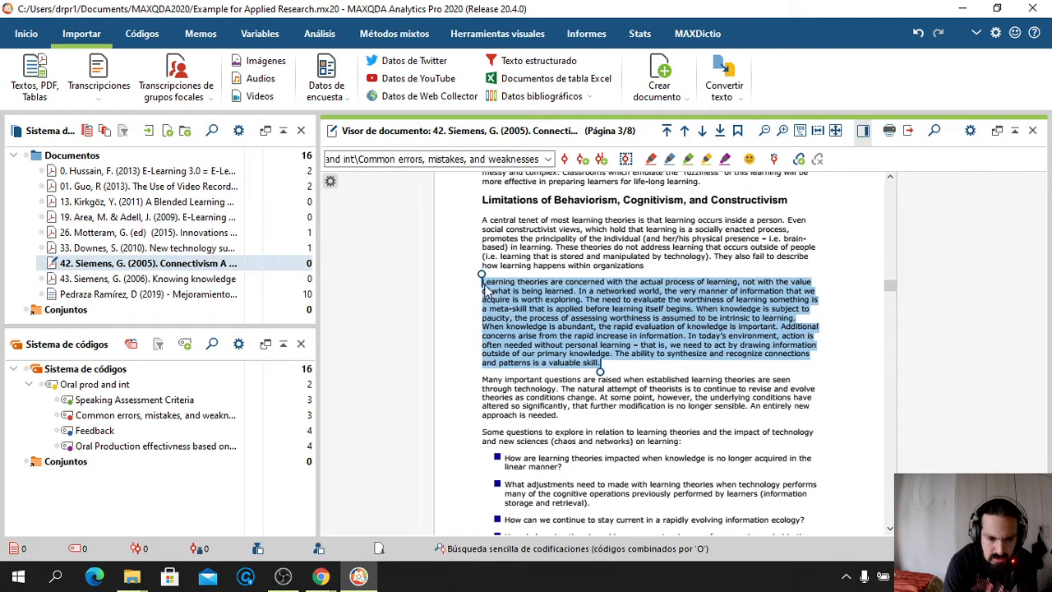
pyautogui.click(547, 159)
pyautogui.click(467, 174)
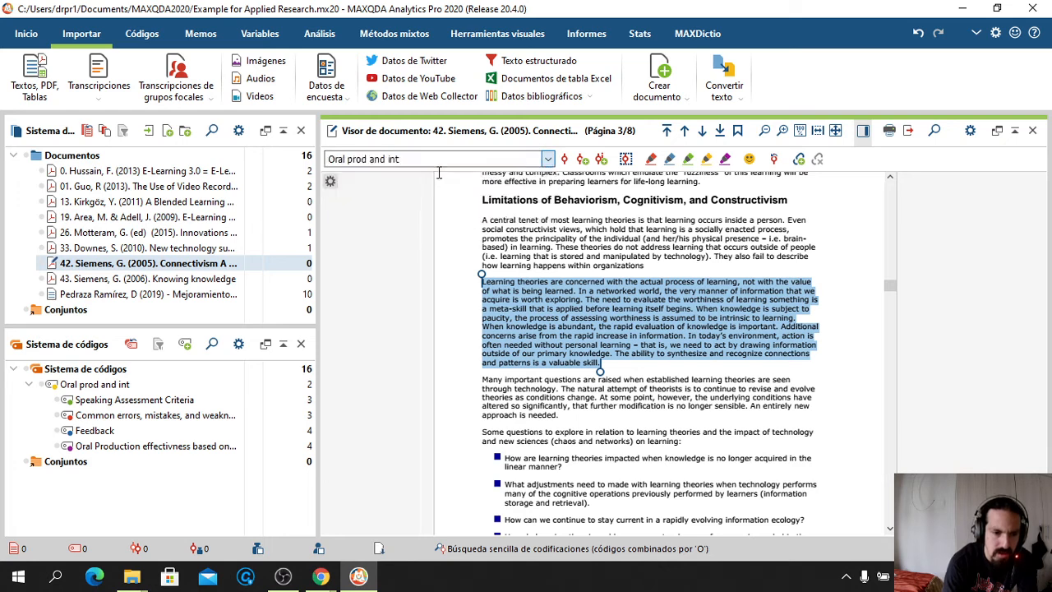
pyautogui.click(565, 161)
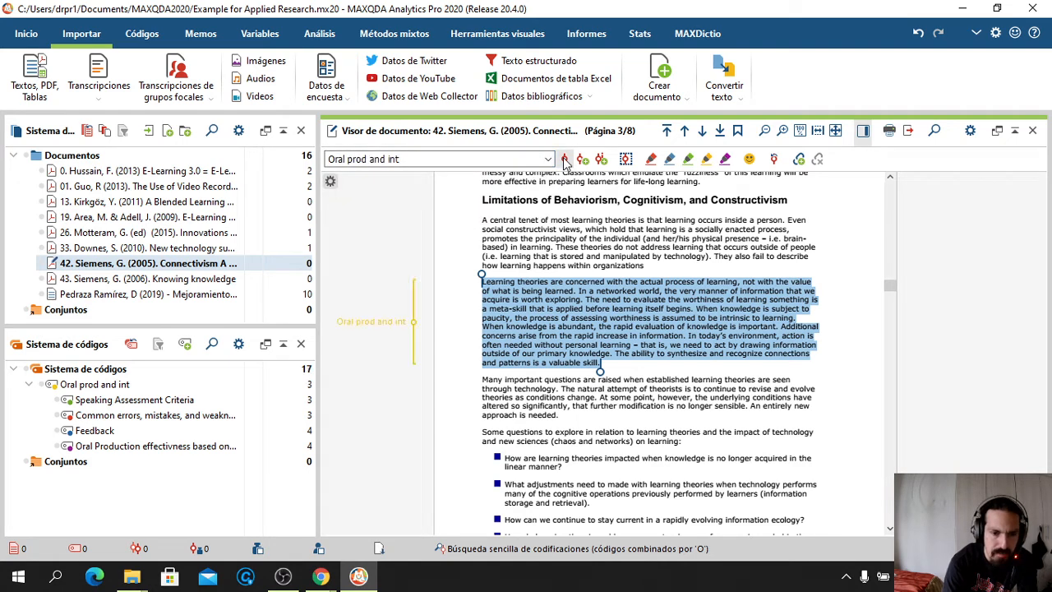
pyautogui.click(545, 264)
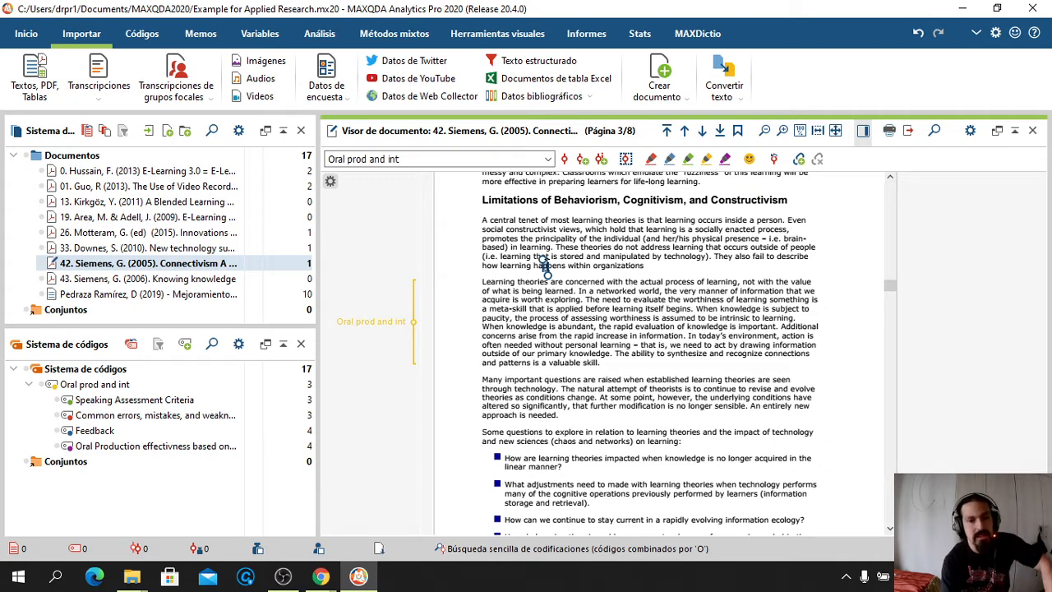
pyautogui.click(28, 39)
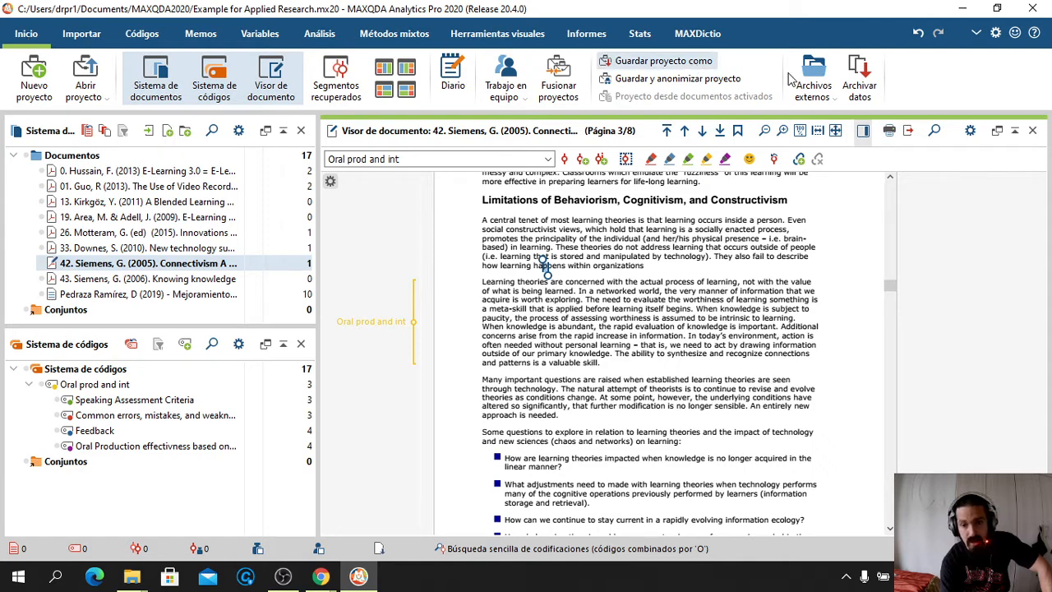
pyautogui.click(975, 35)
pyautogui.click(994, 35)
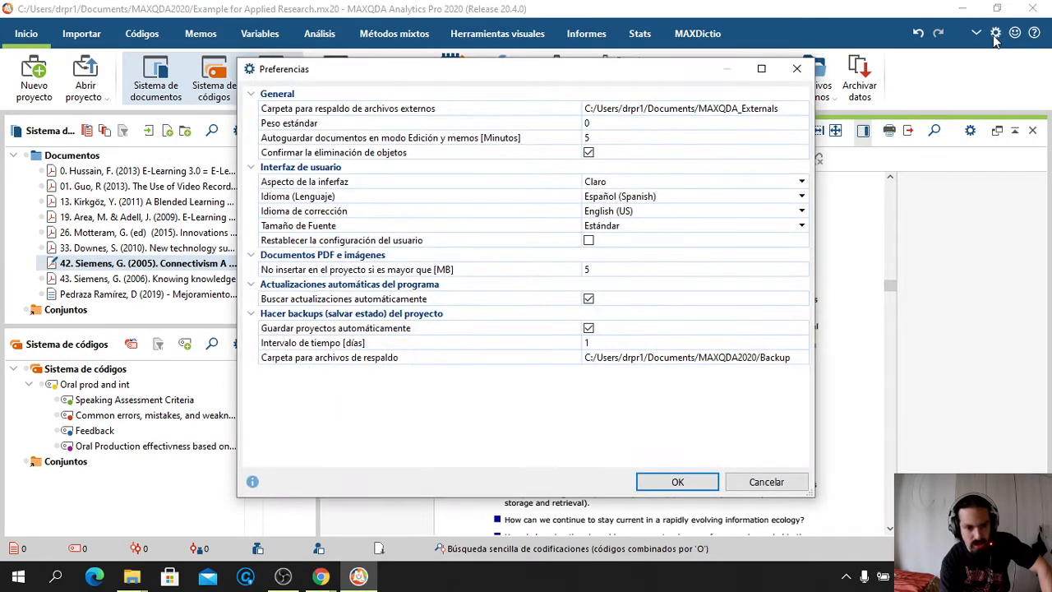
pyautogui.click(796, 68)
pyautogui.moveTo(132, 576)
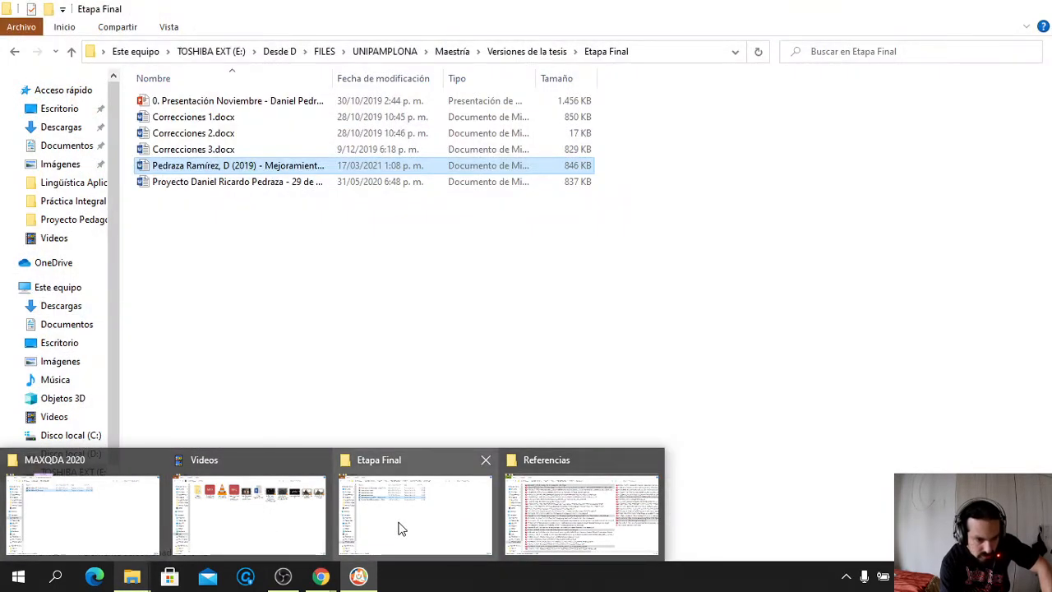
# Locate Example for Applied Research.mx20 in Documentos\MAXQDA2020, then return to MAXQDA
pyautogui.click(400, 528)
pyautogui.click(68, 325)
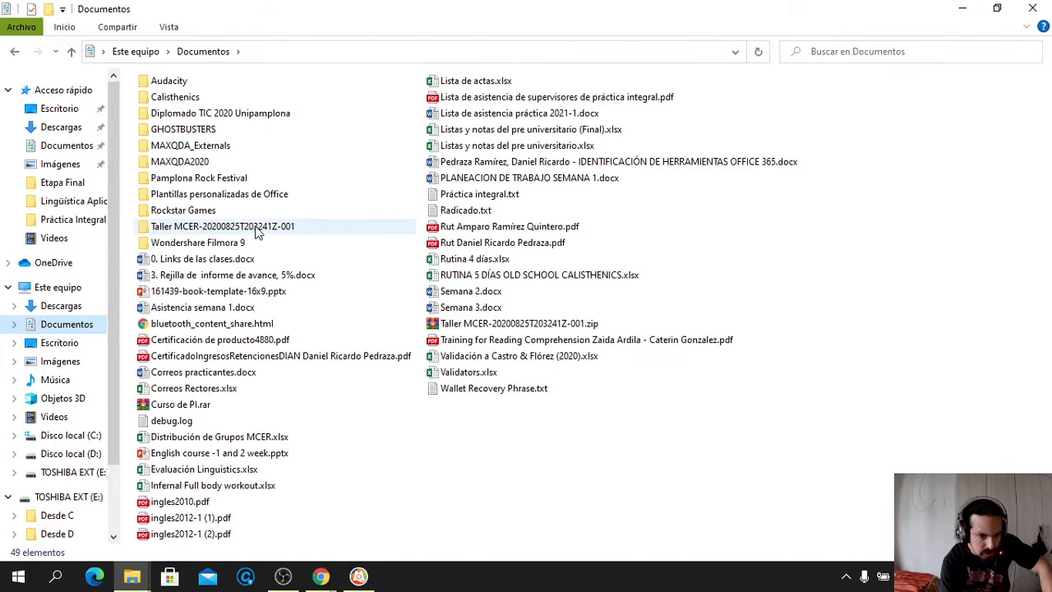
pyautogui.doubleClick(208, 162)
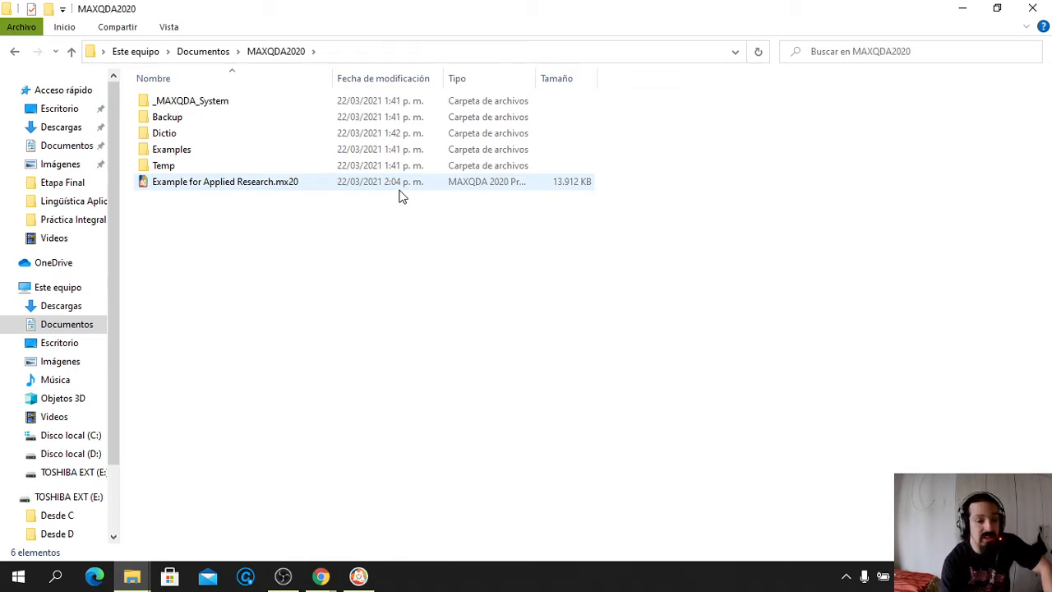
pyautogui.moveTo(355, 580)
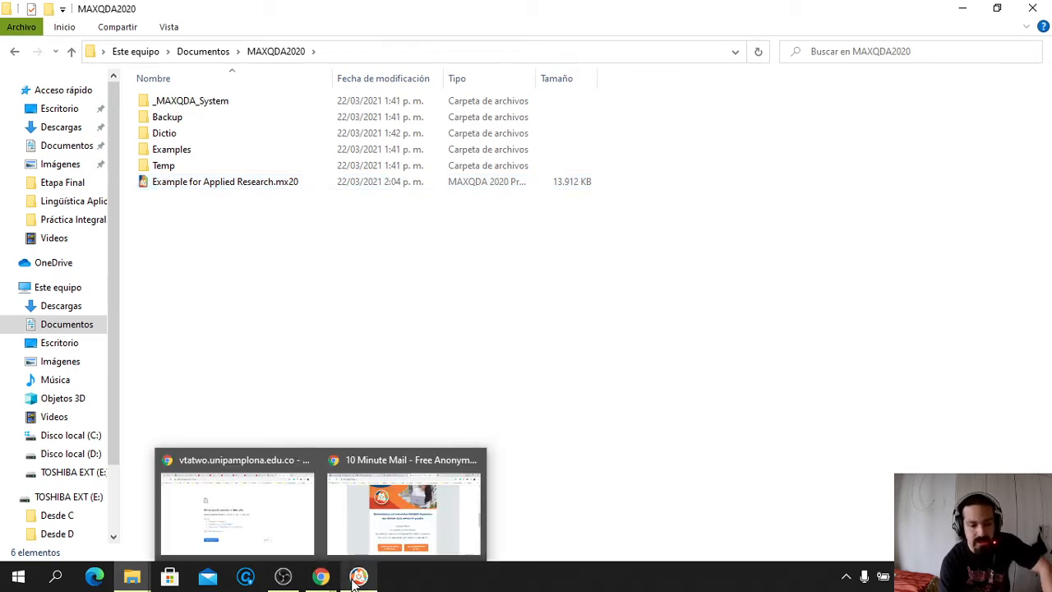
pyautogui.click(367, 531)
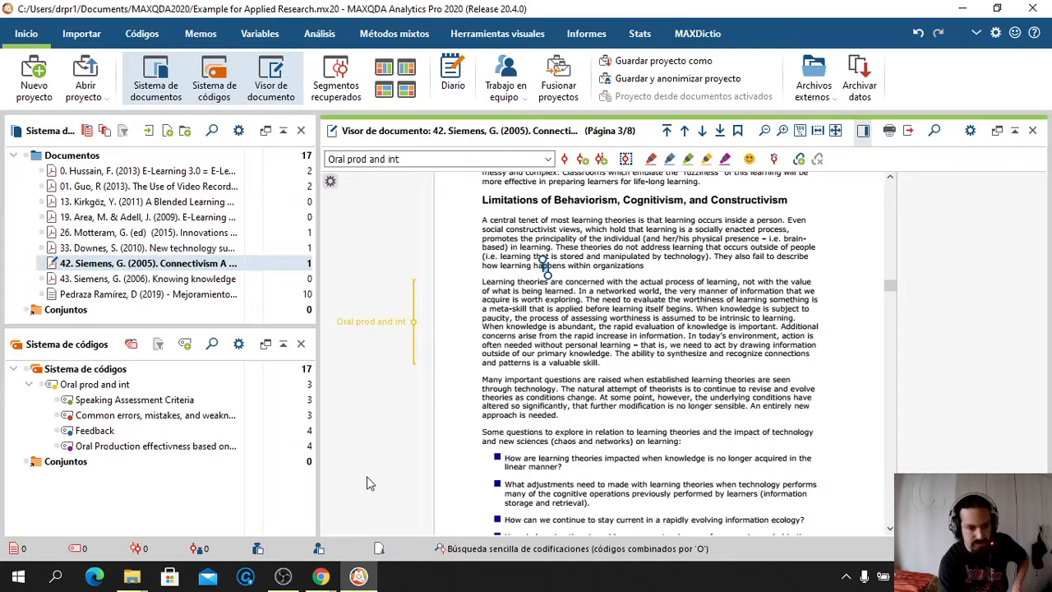
pyautogui.scroll(-1, 471, 398)
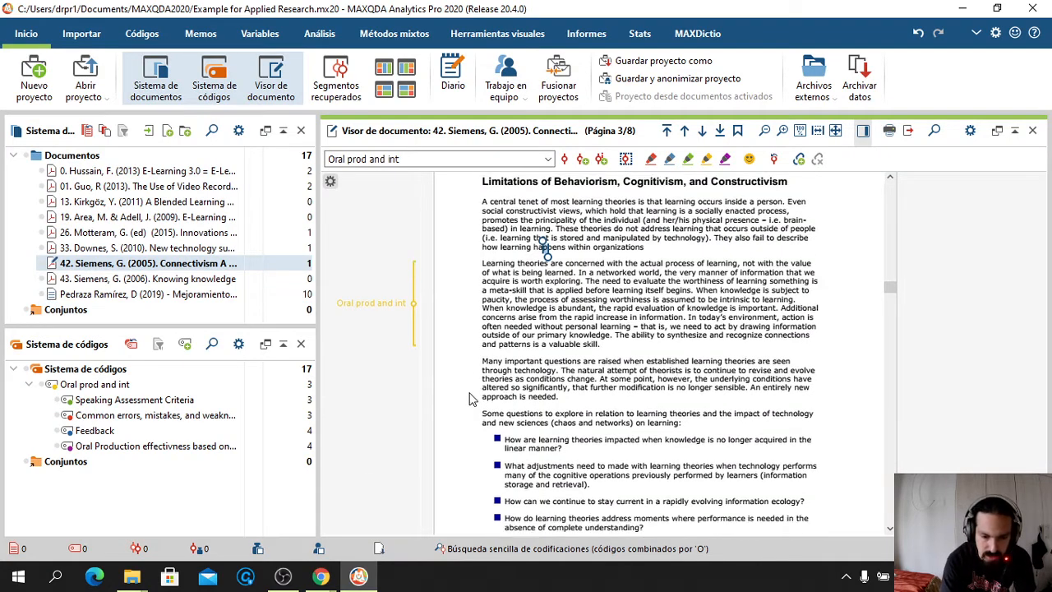
pyautogui.scroll(-5, 470, 398)
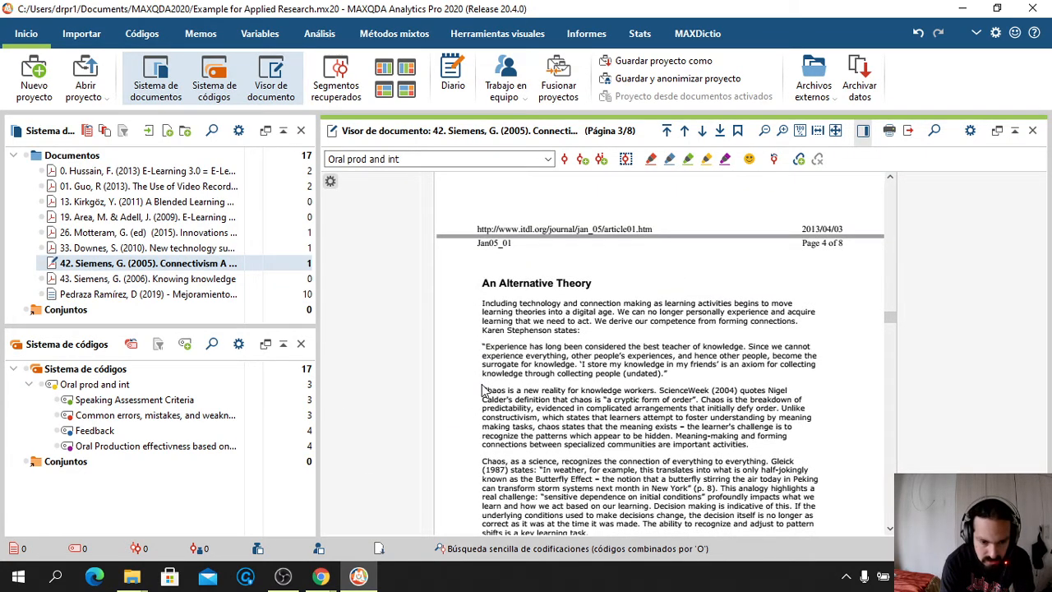
pyautogui.scroll(-5, 484, 391)
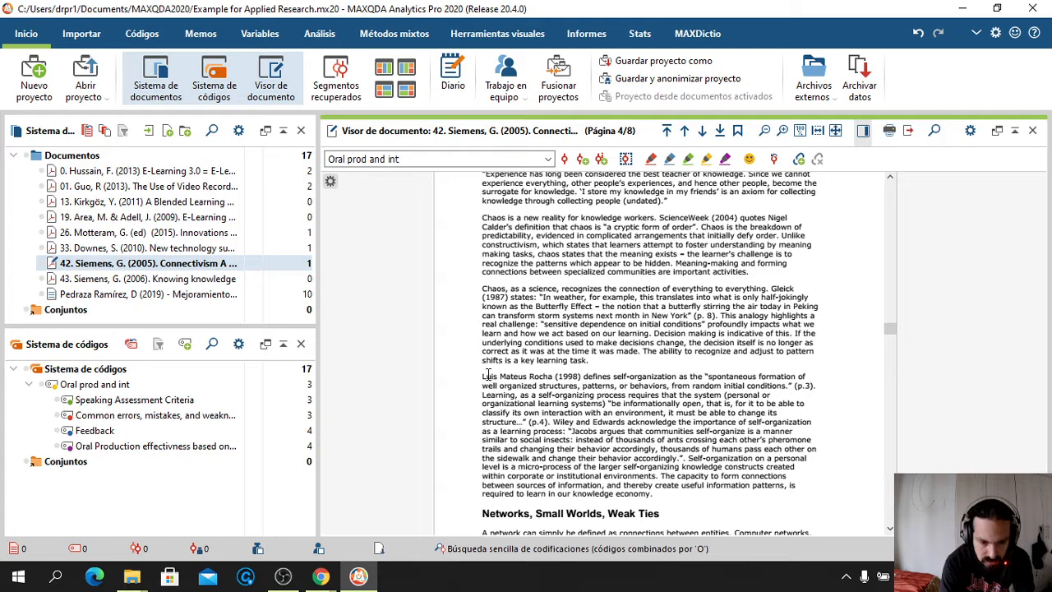
pyautogui.moveTo(482, 376); pyautogui.dragTo(692, 505)
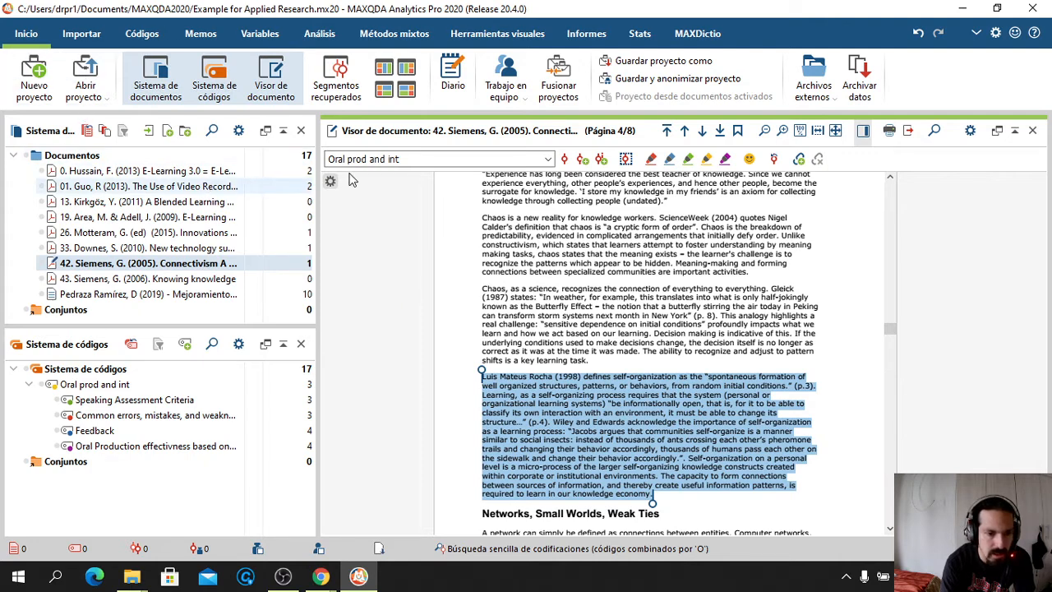
pyautogui.click(564, 160)
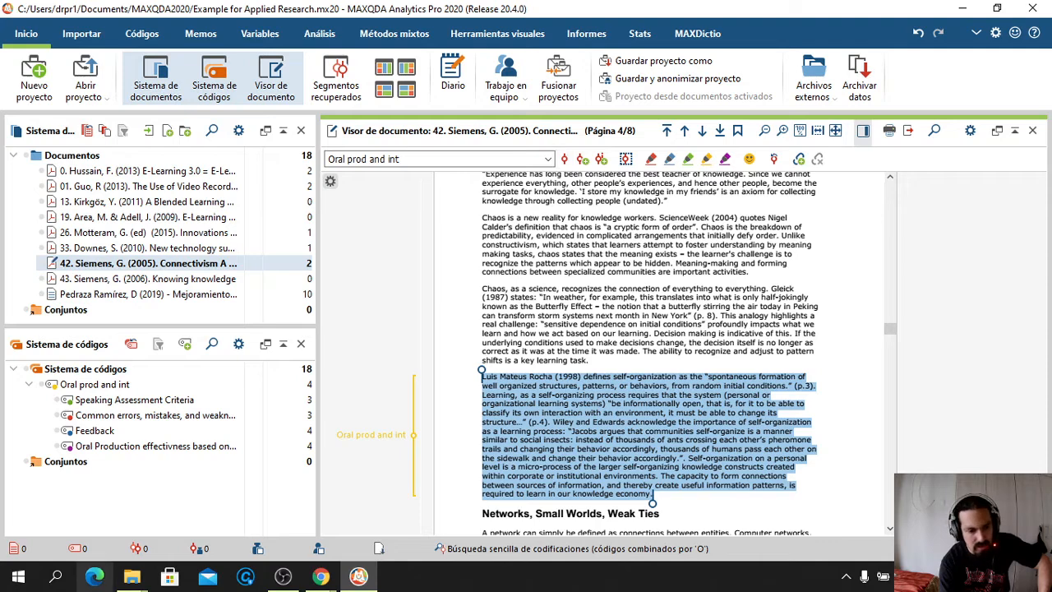
pyautogui.moveTo(131, 576)
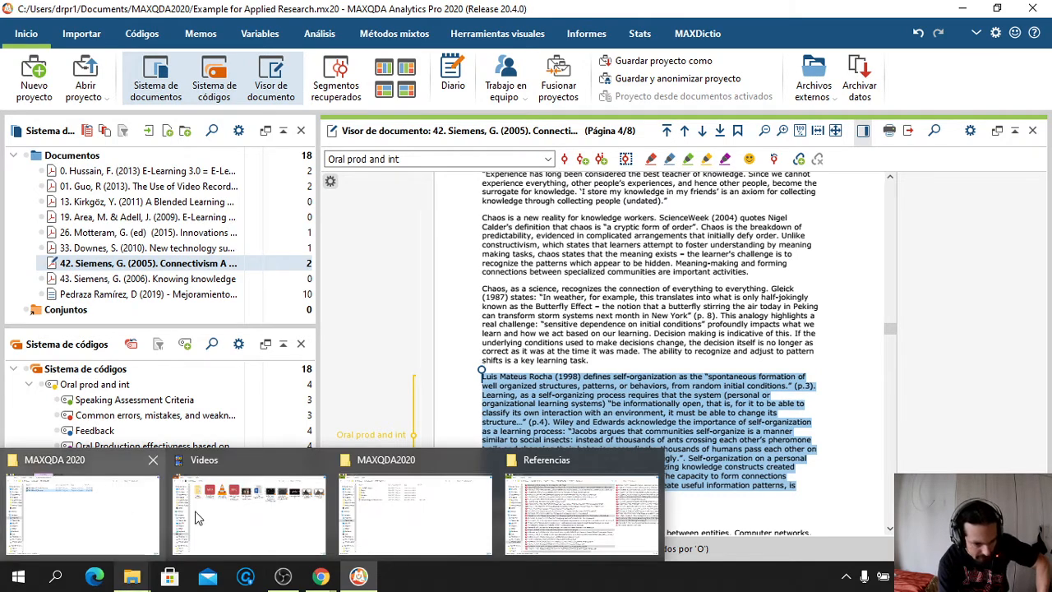
# Check the project file's 2:06 p.m. save time in the MAXQDA2020 folder, then switch back to MAXQDA
pyautogui.click(442, 506)
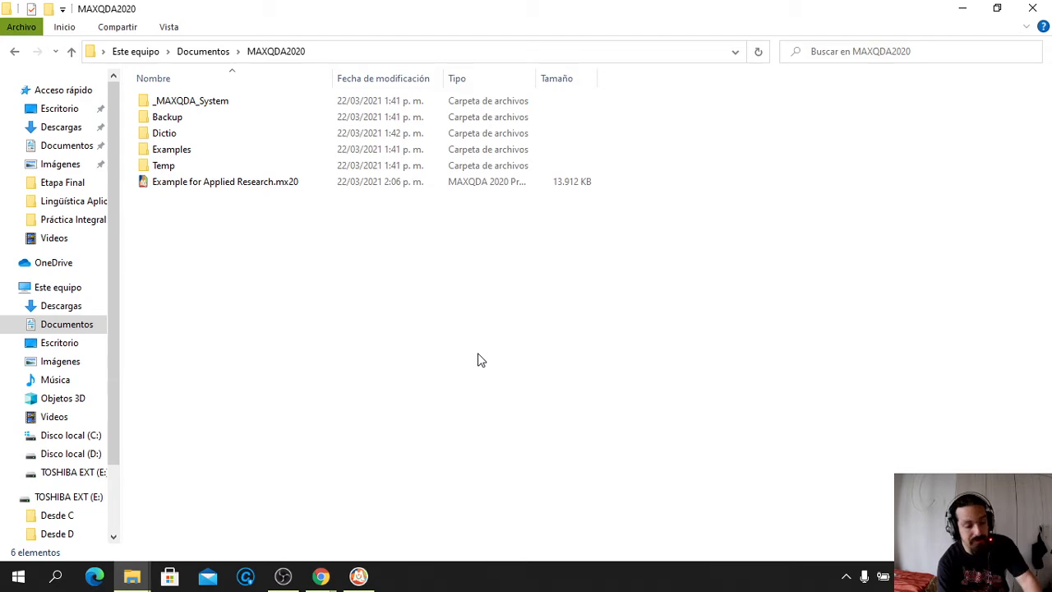
pyautogui.hotkey('alt', 'Tab')
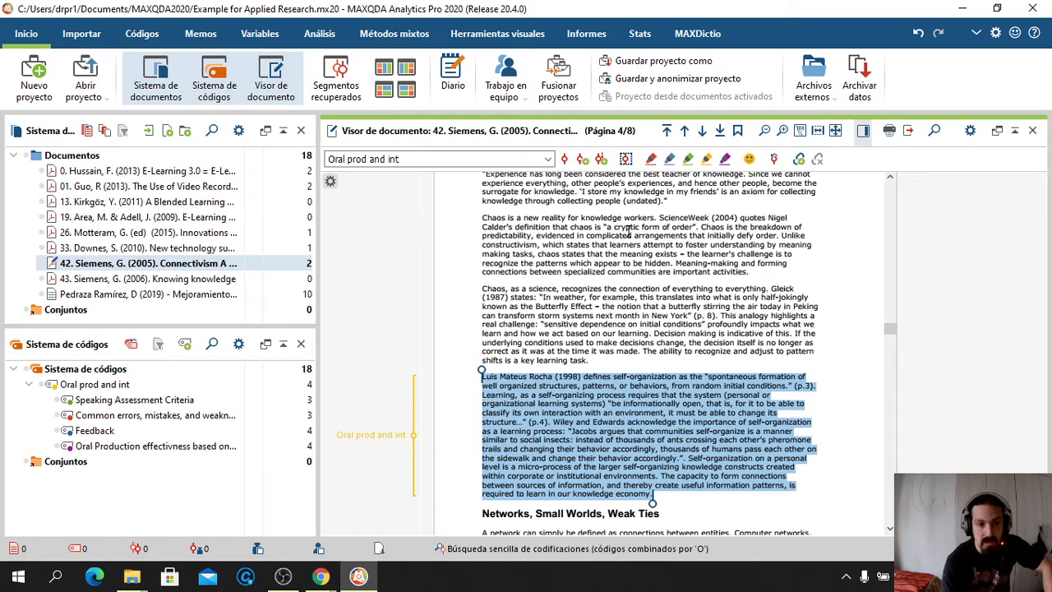
# Generate a Smart Publisher report on the Oral prod and int code titled 'Data Analysis Methood'
pyautogui.click(587, 37)
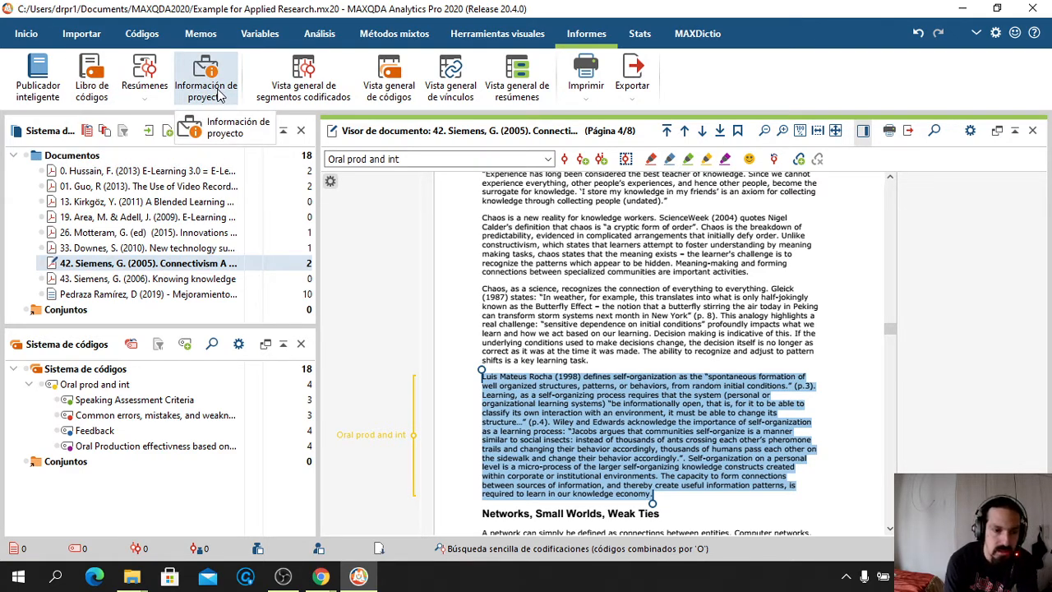
pyautogui.click(51, 97)
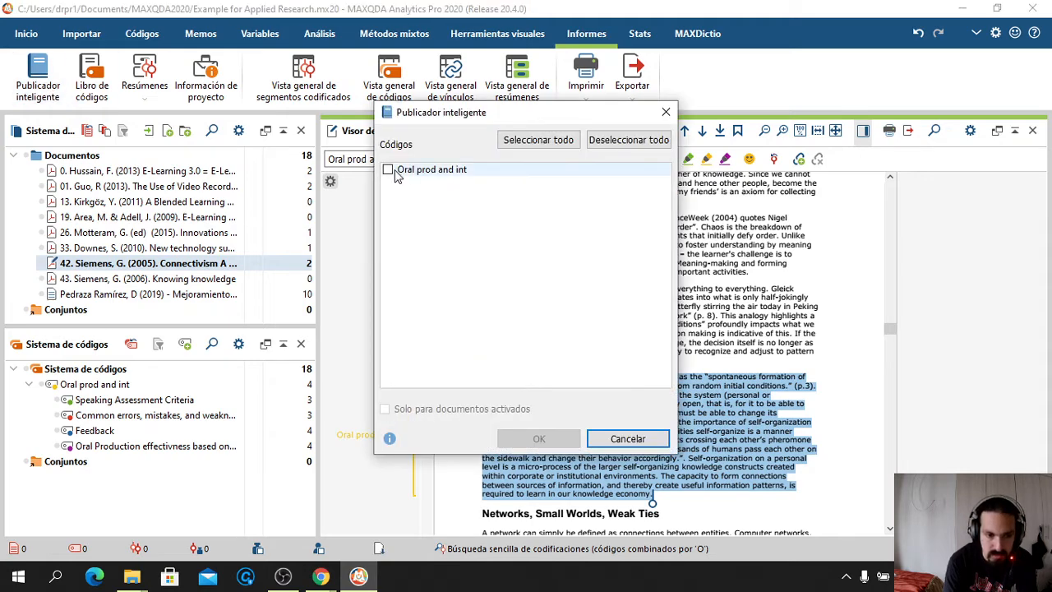
pyautogui.click(389, 171)
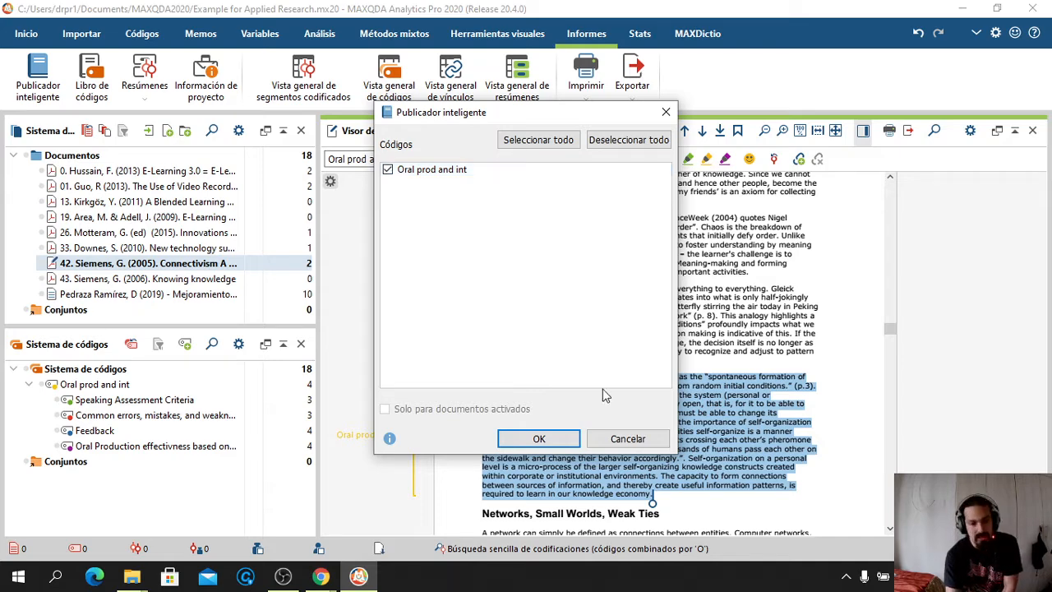
pyautogui.click(536, 439)
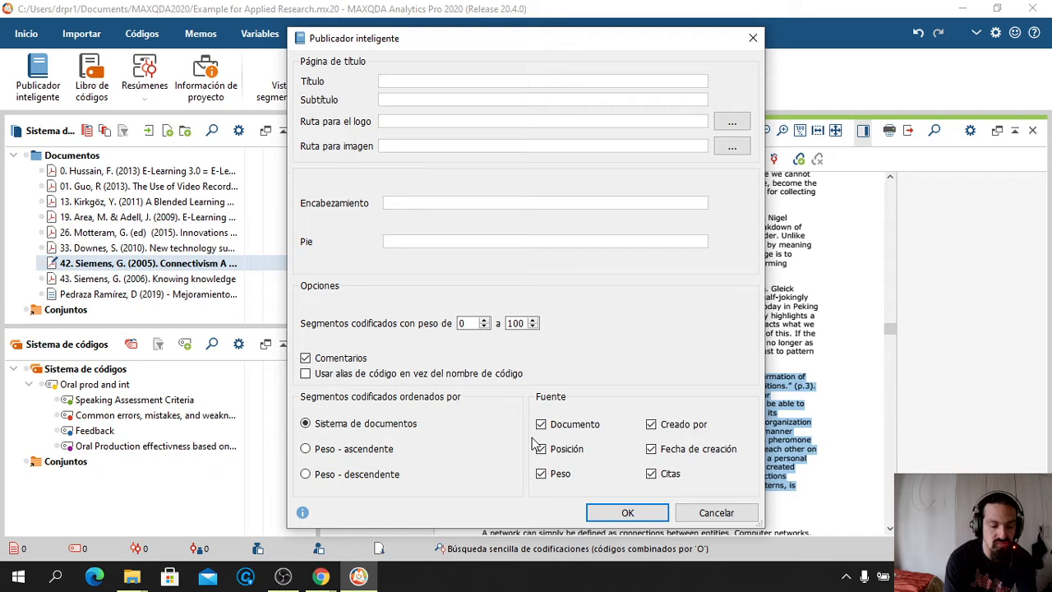
pyautogui.write('Data Ana')
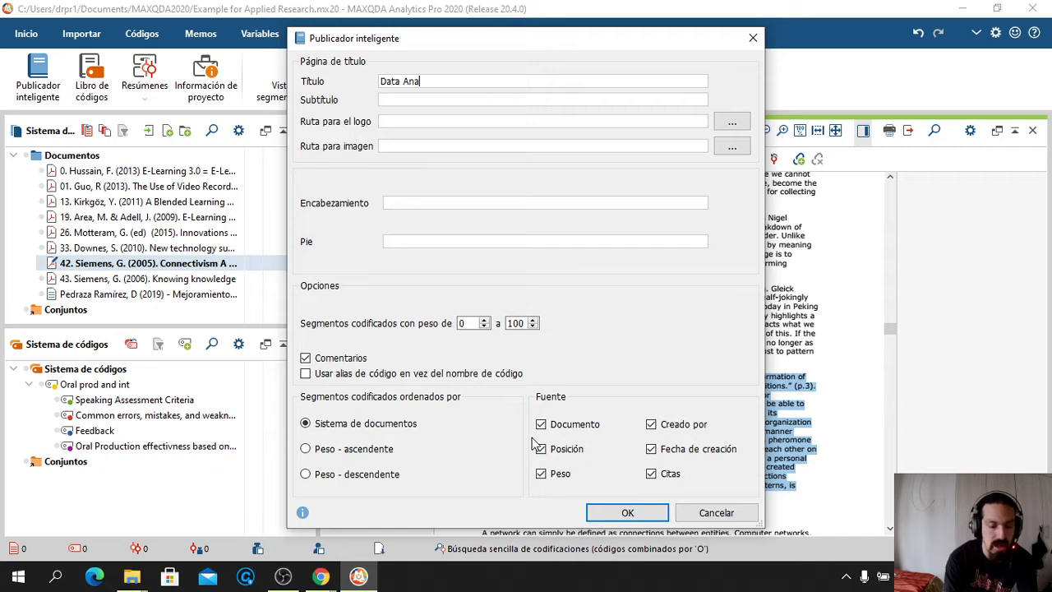
pyautogui.write('lysis Meth')
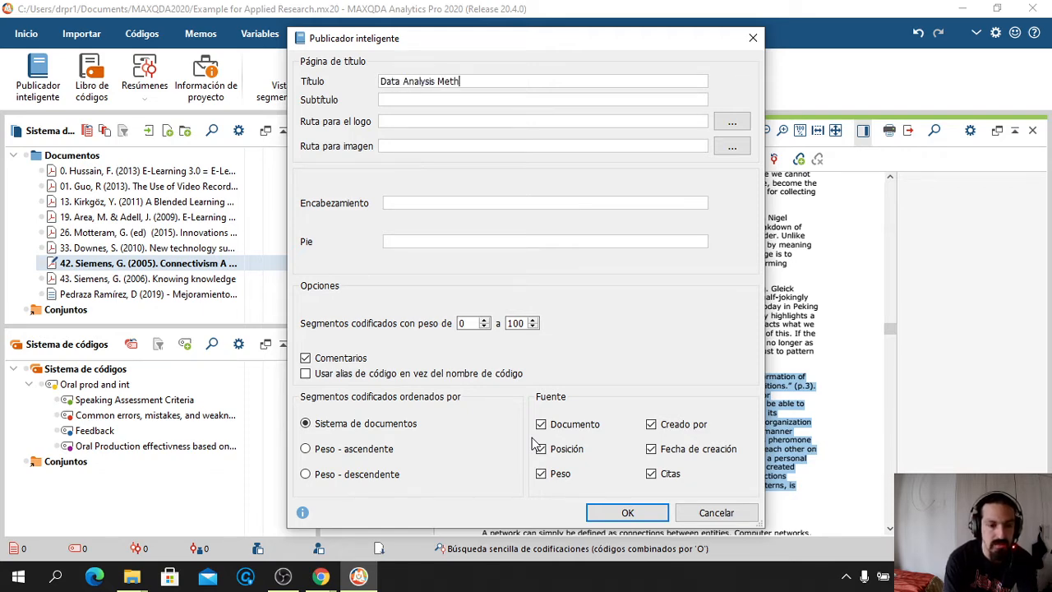
pyautogui.write('ood')
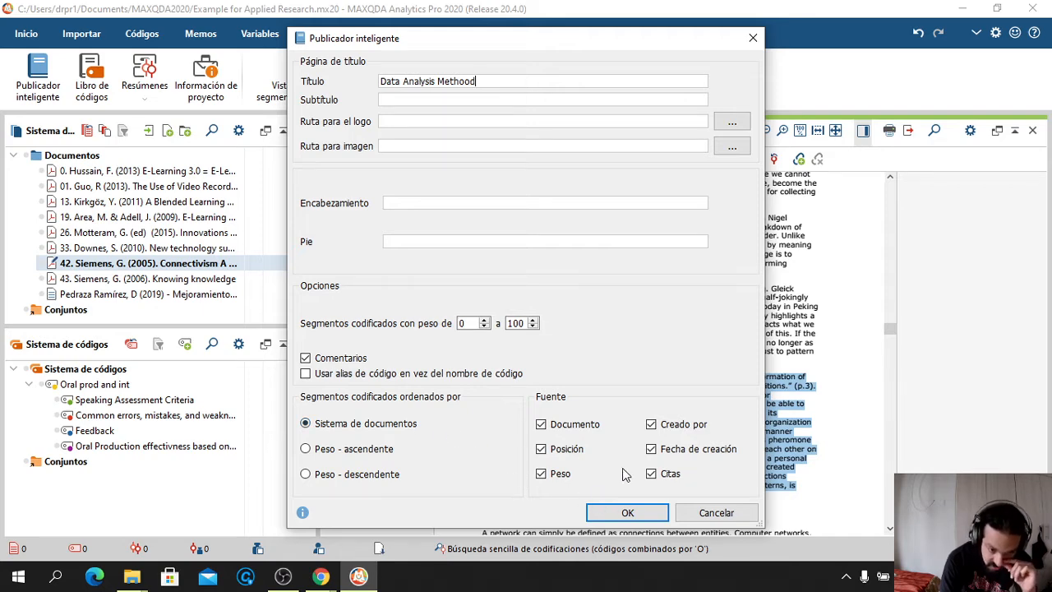
pyautogui.click(622, 513)
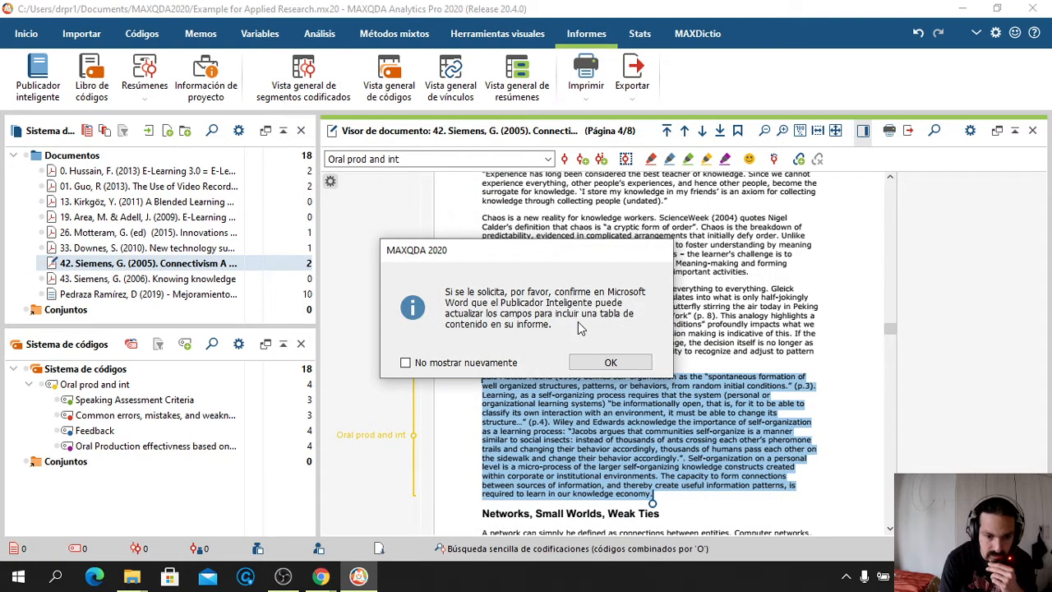
# Save the report as Example for Applied Research.docx in the Descargas\MAXQDA 2020 folder
pyautogui.click(610, 364)
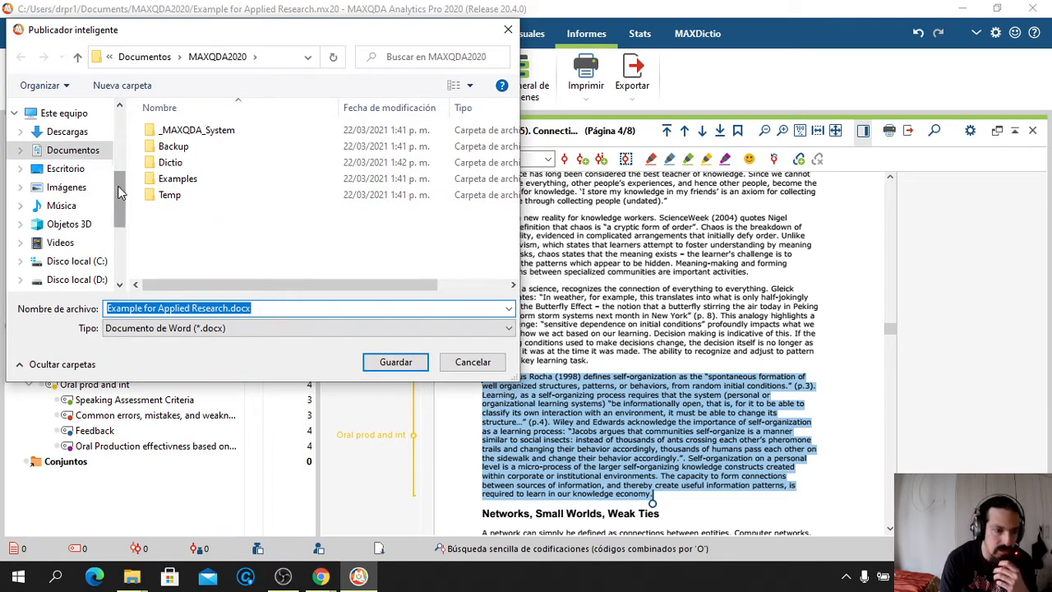
pyautogui.click(69, 132)
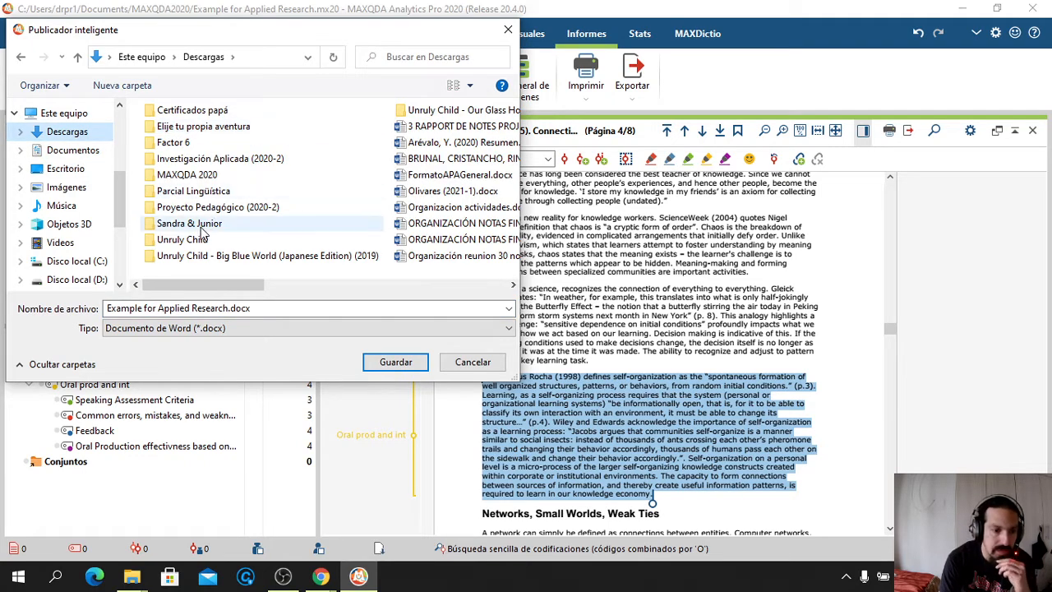
pyautogui.doubleClick(198, 174)
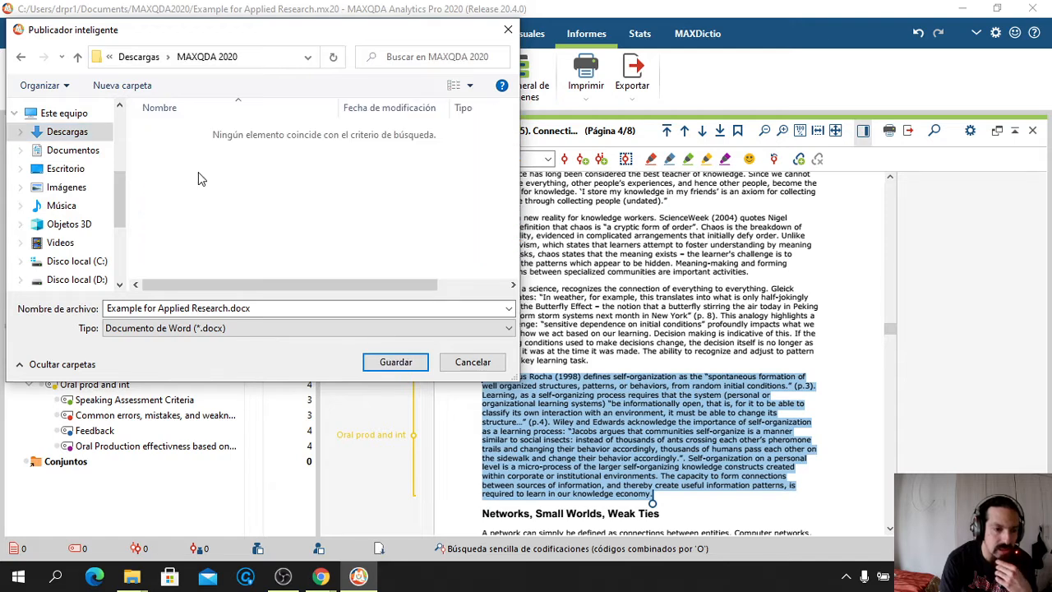
pyautogui.click(388, 362)
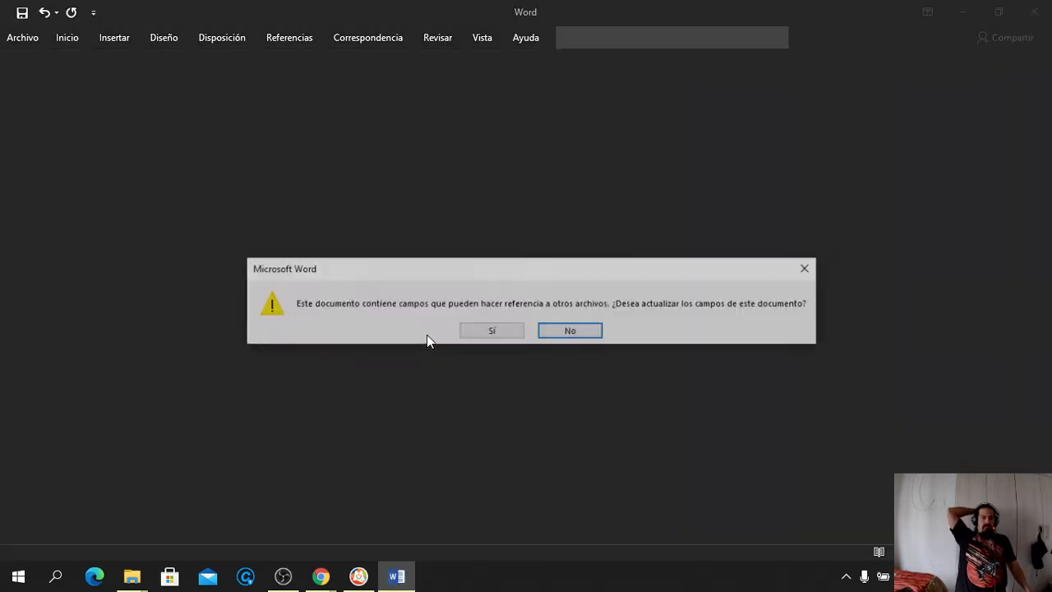
# Update the Word fields and review the table of contents and the nine-document Lista de documentos
pyautogui.click(495, 328)
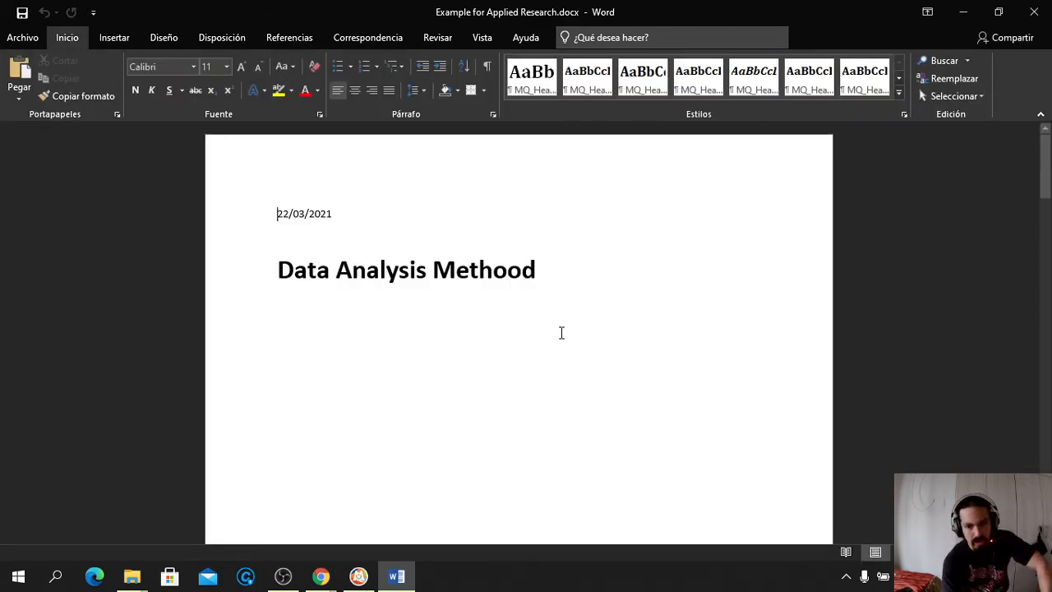
pyautogui.scroll(-10, 562, 332)
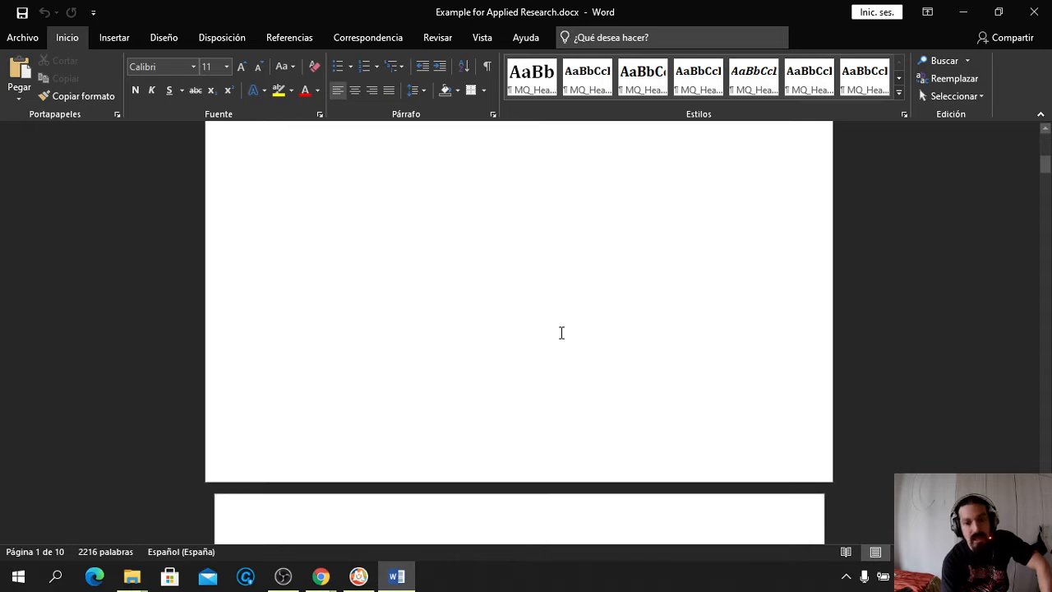
pyautogui.scroll(-8, 561, 332)
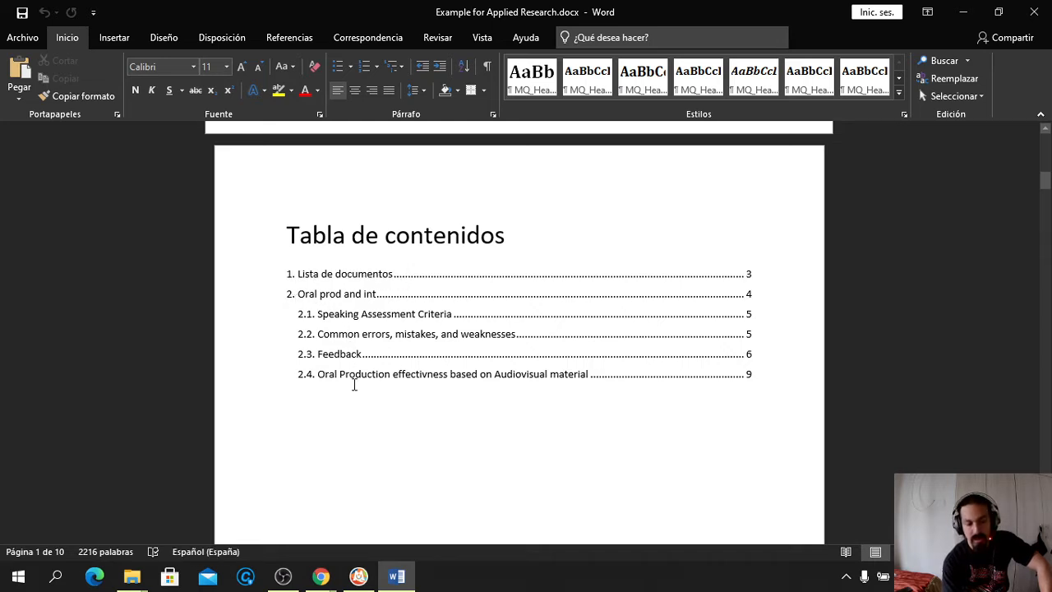
pyautogui.scroll(-3, 354, 383)
pyautogui.scroll(-10, 354, 384)
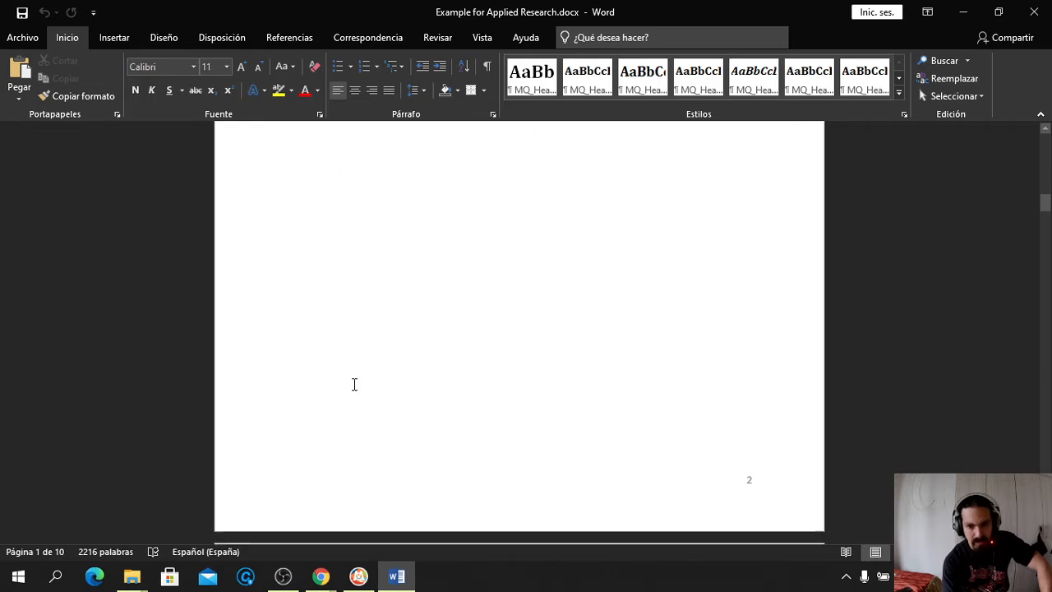
pyautogui.scroll(-4, 354, 384)
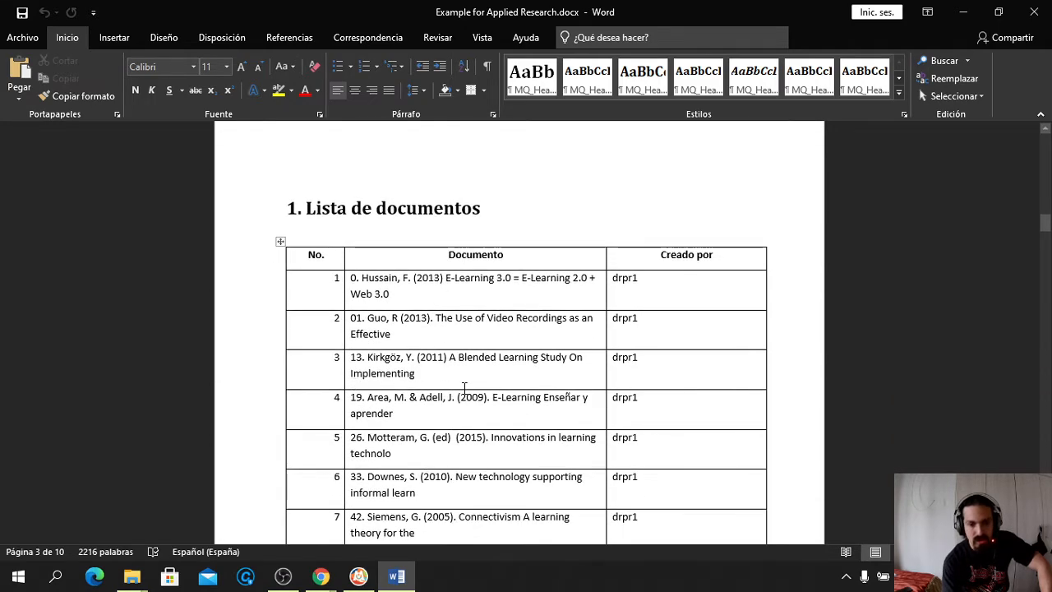
pyautogui.scroll(-2, 489, 407)
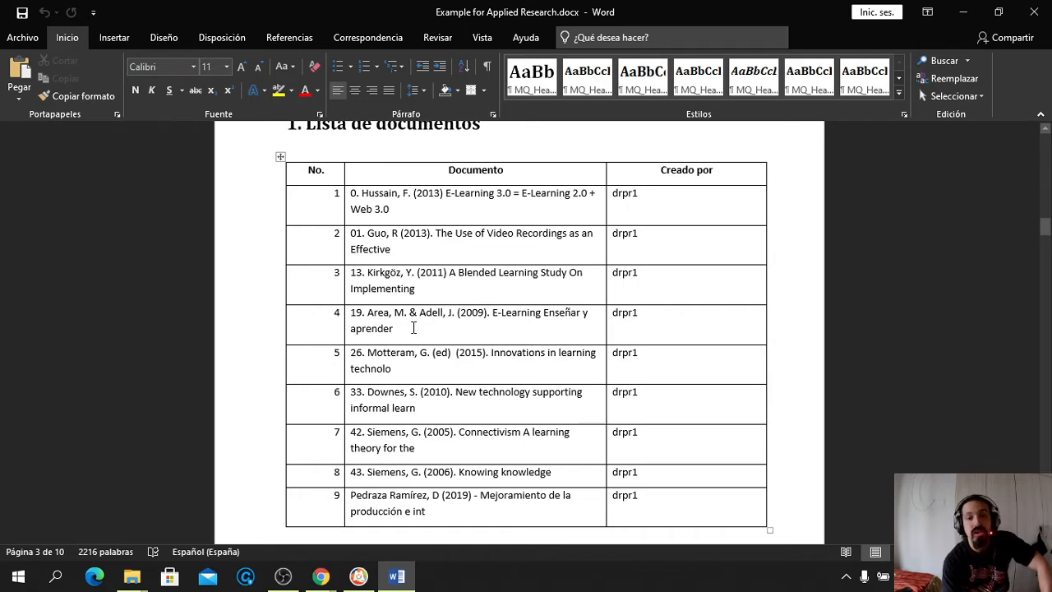
pyautogui.scroll(-1, 413, 328)
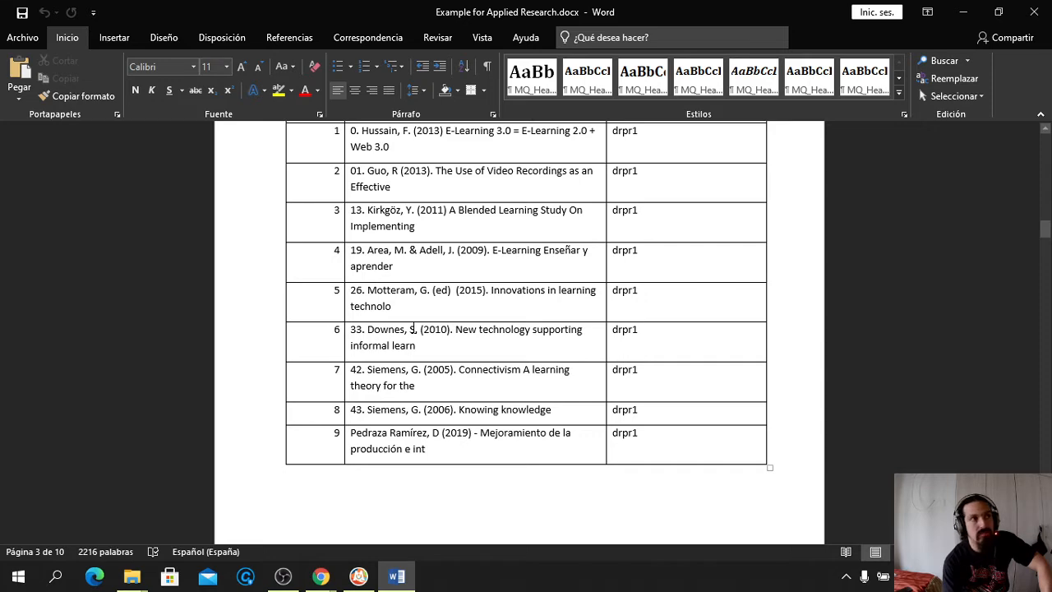
pyautogui.scroll(-3, 414, 327)
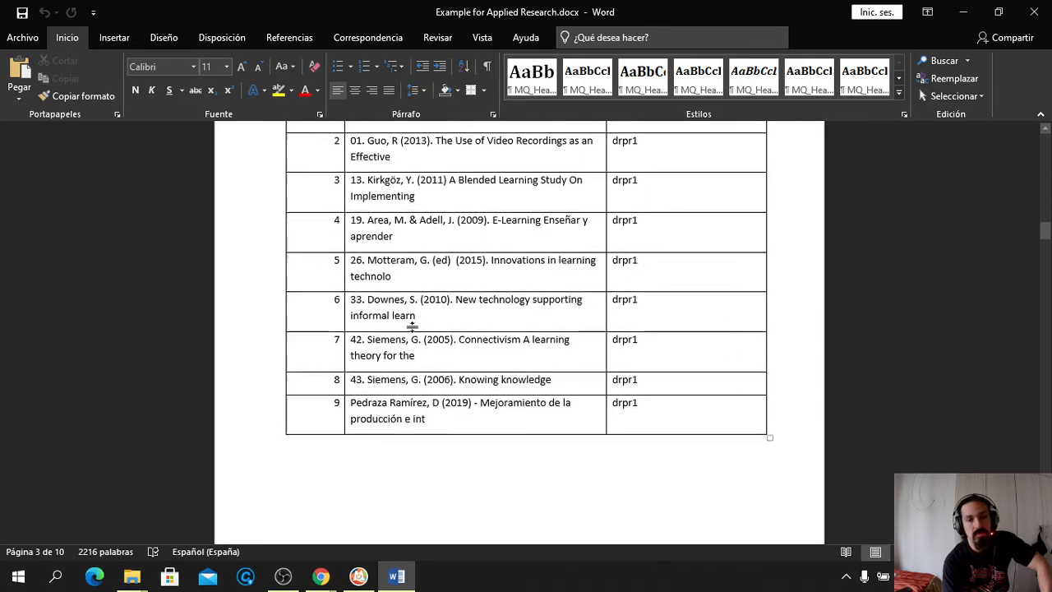
pyautogui.scroll(-10, 413, 328)
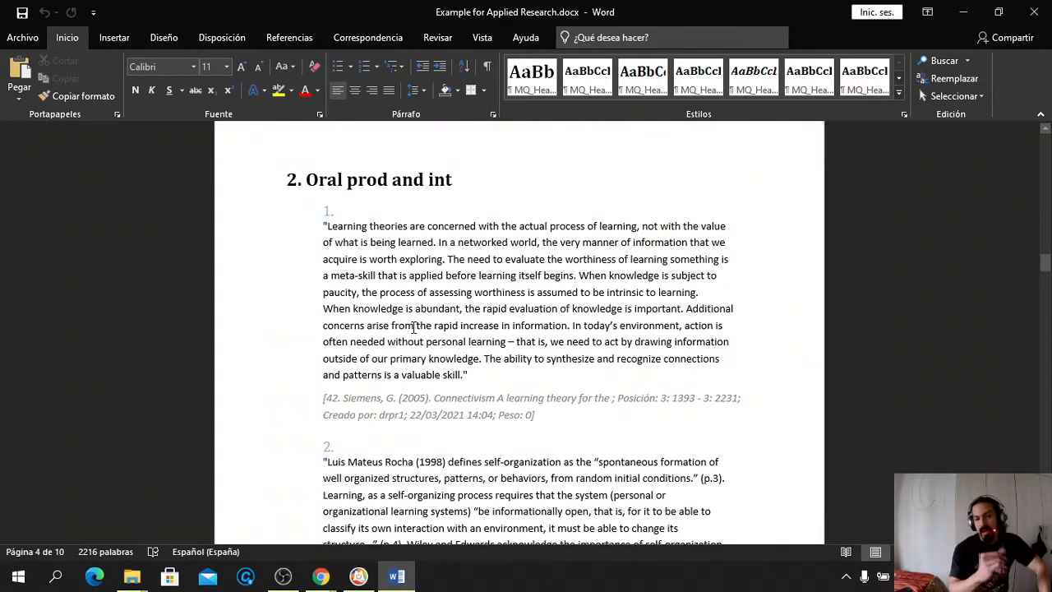
# Collapse the Word ribbon and read through section 2's Speaking Assessment Criteria quotes
pyautogui.click(1040, 114)
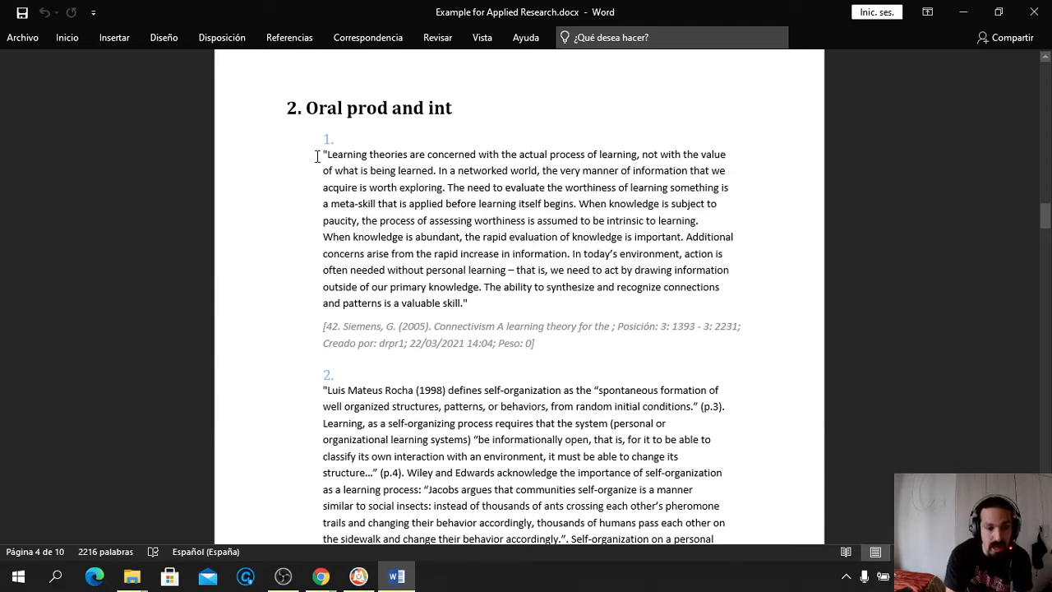
pyautogui.scroll(-1, 403, 232)
pyautogui.scroll(-3, 402, 233)
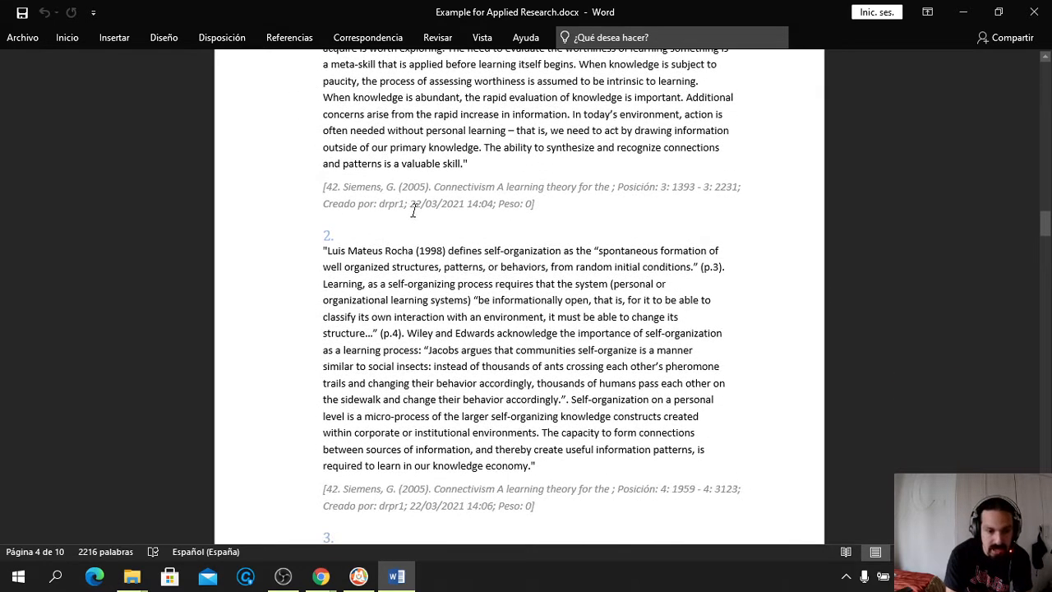
pyautogui.scroll(-3, 451, 296)
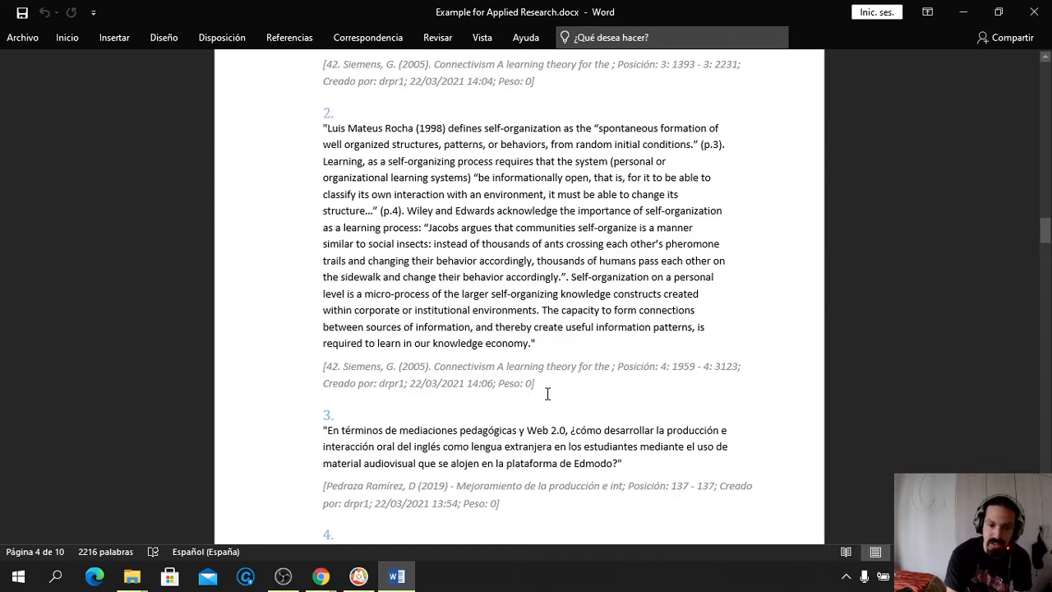
pyautogui.scroll(-4, 548, 398)
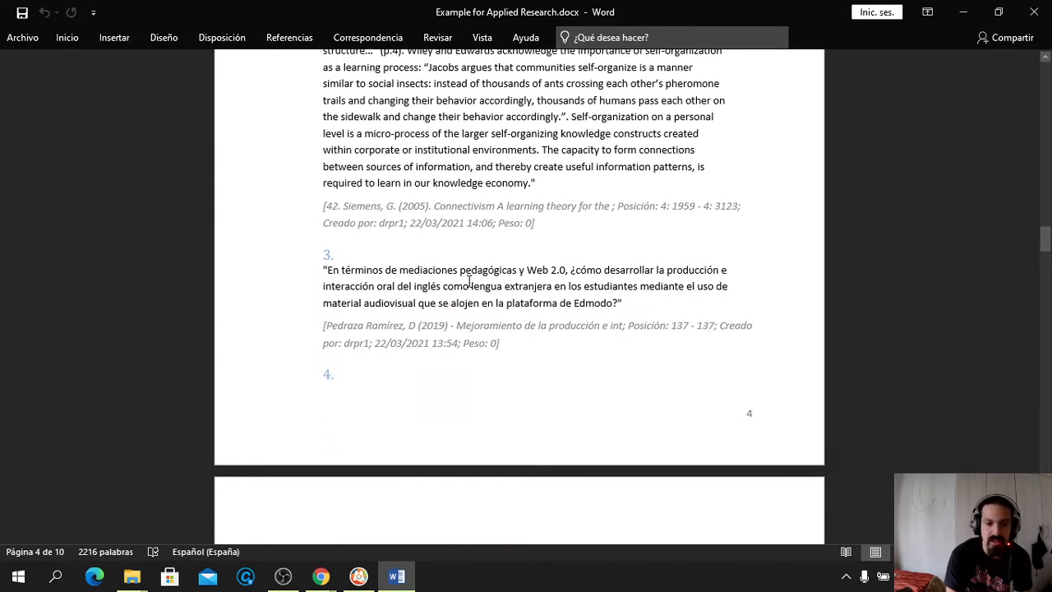
pyautogui.scroll(-7, 423, 294)
pyautogui.scroll(-4, 421, 294)
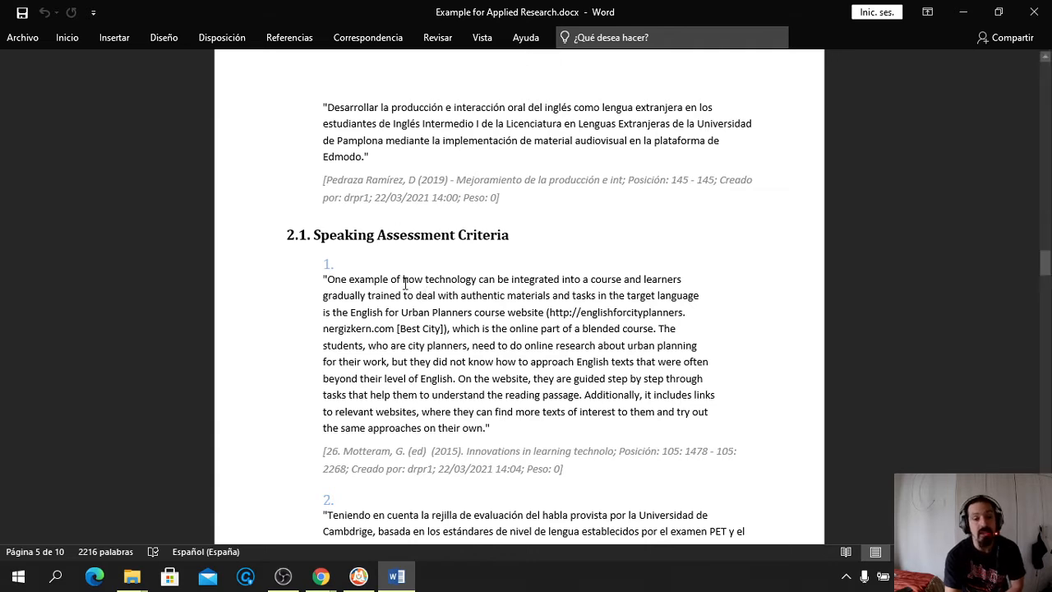
pyautogui.scroll(-4, 404, 283)
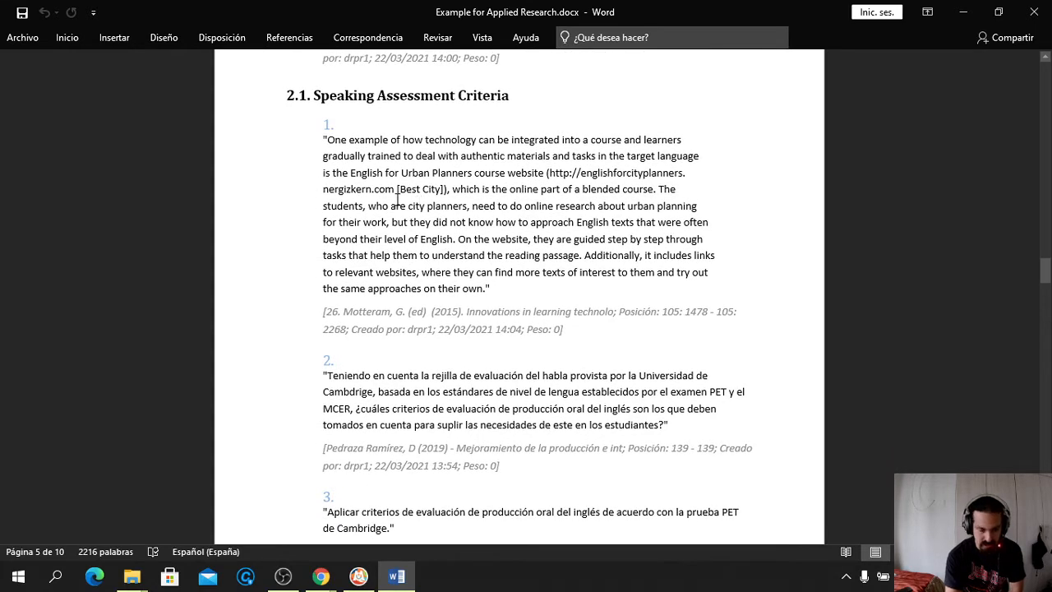
pyautogui.scroll(-6, 397, 201)
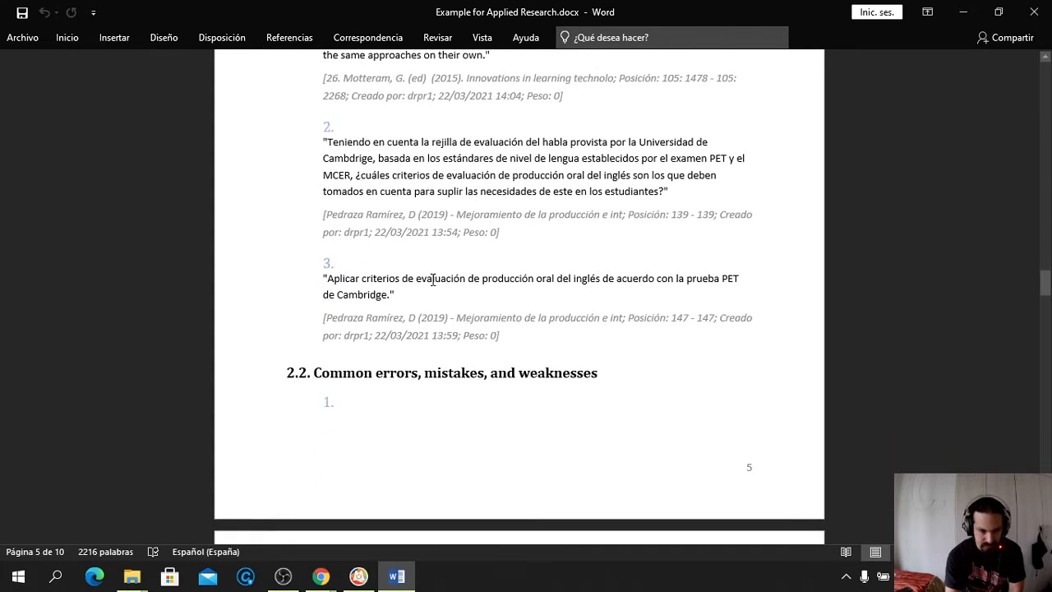
pyautogui.scroll(4, 433, 279)
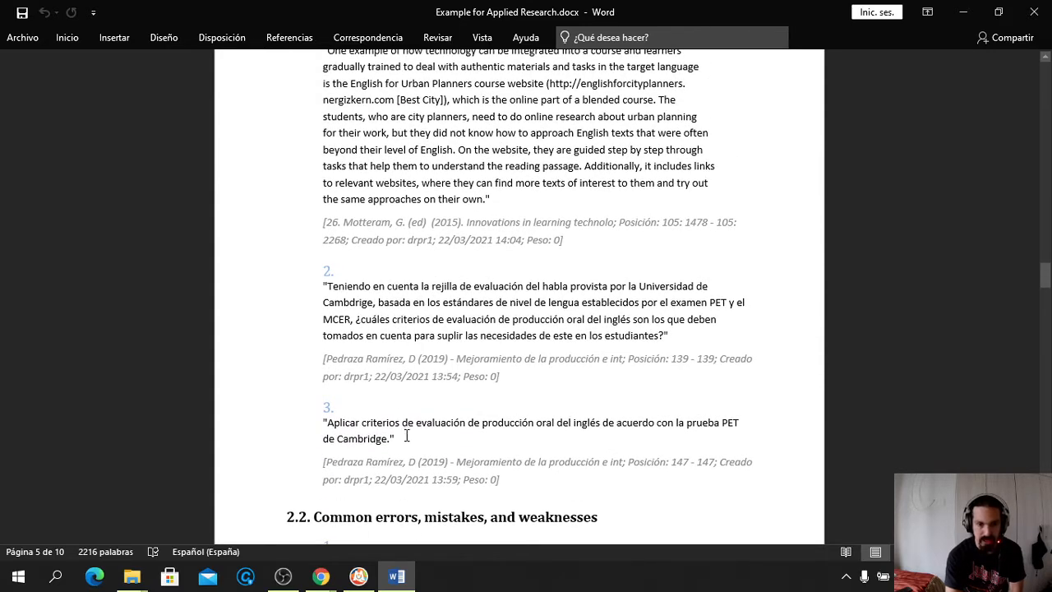
pyautogui.scroll(2, 406, 434)
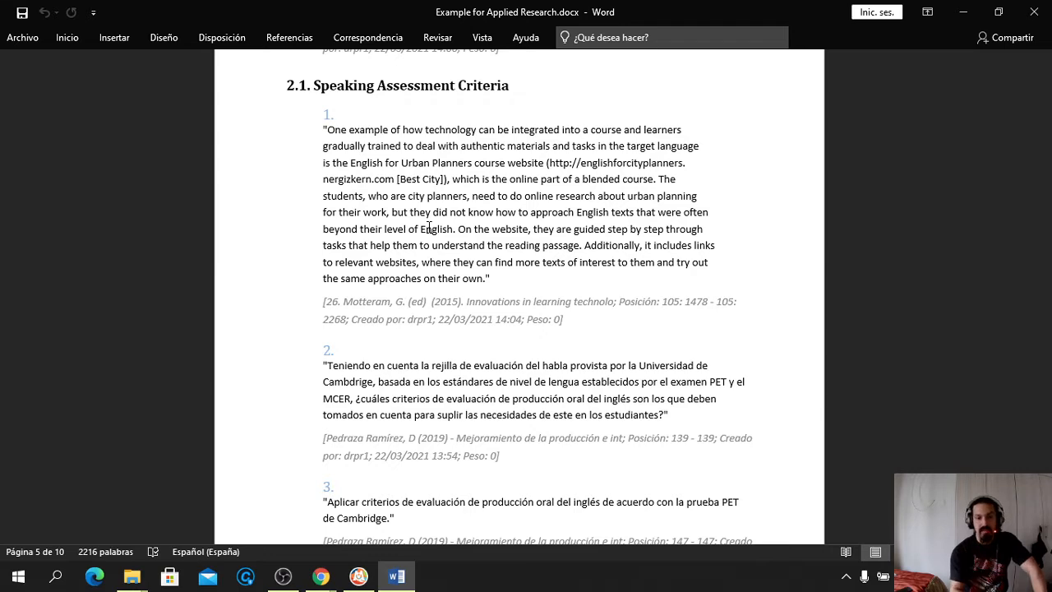
pyautogui.scroll(-6, 443, 263)
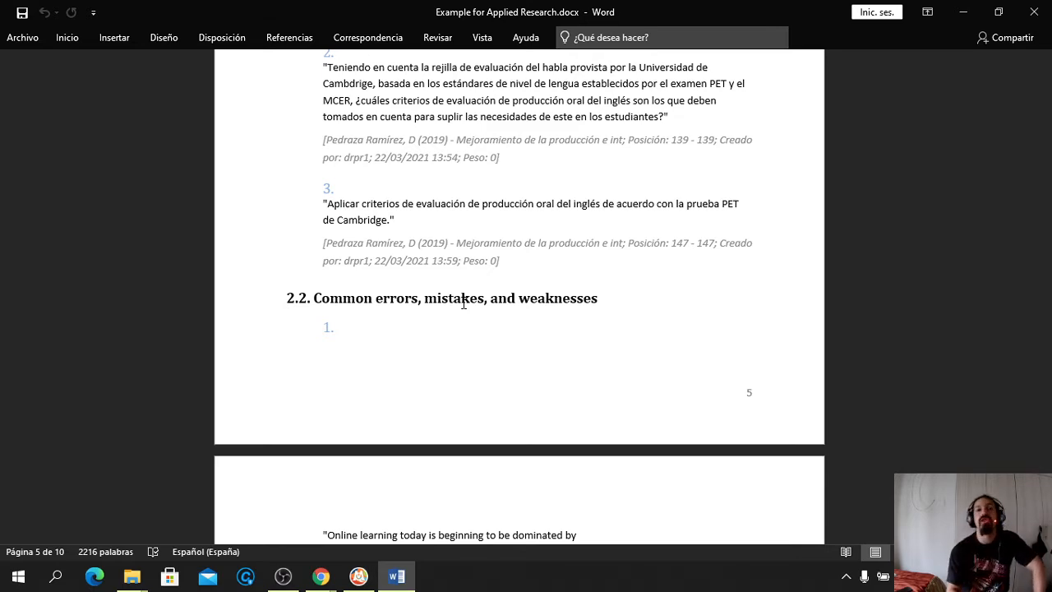
pyautogui.scroll(-10, 437, 364)
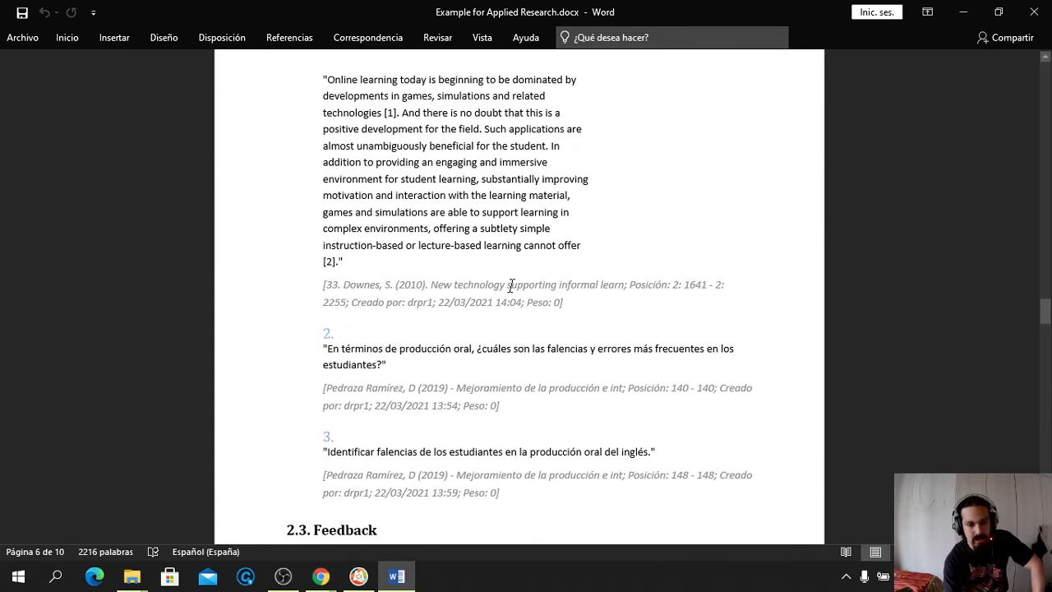
pyautogui.scroll(-6, 511, 286)
pyautogui.scroll(-3, 511, 285)
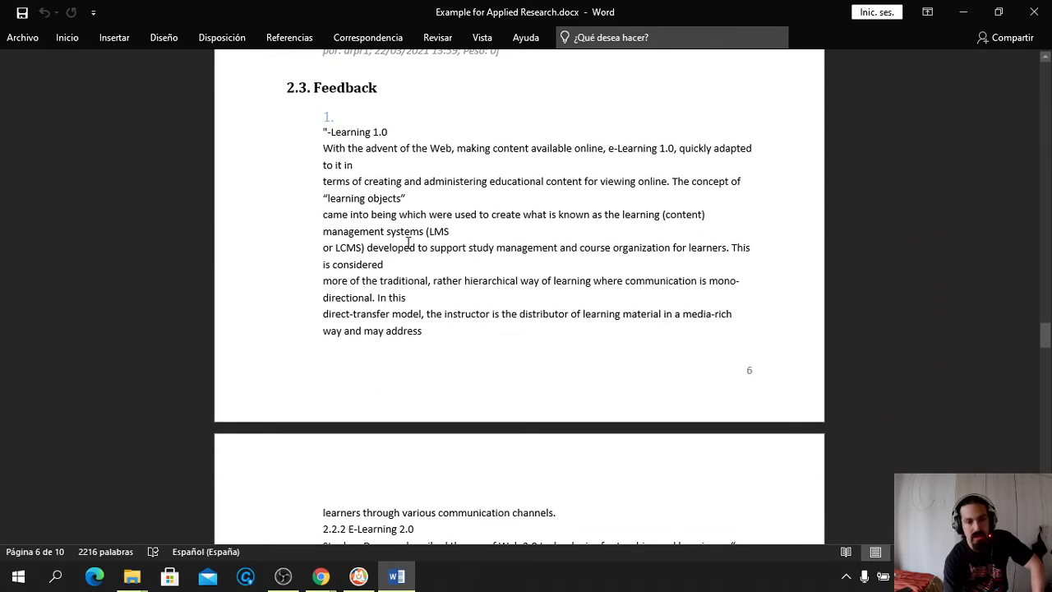
pyautogui.scroll(-13, 422, 246)
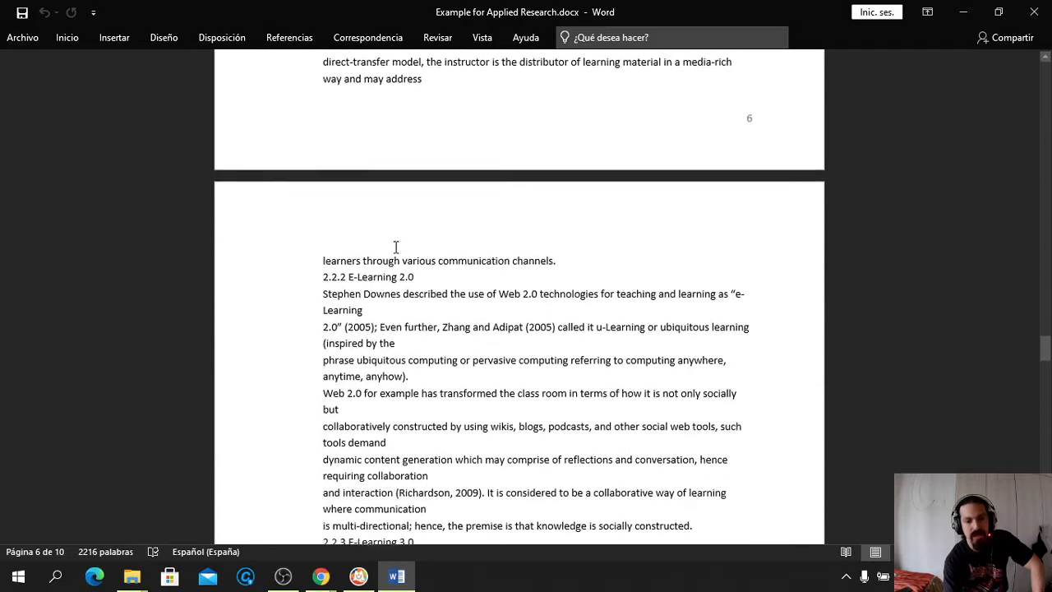
pyautogui.scroll(-14, 395, 247)
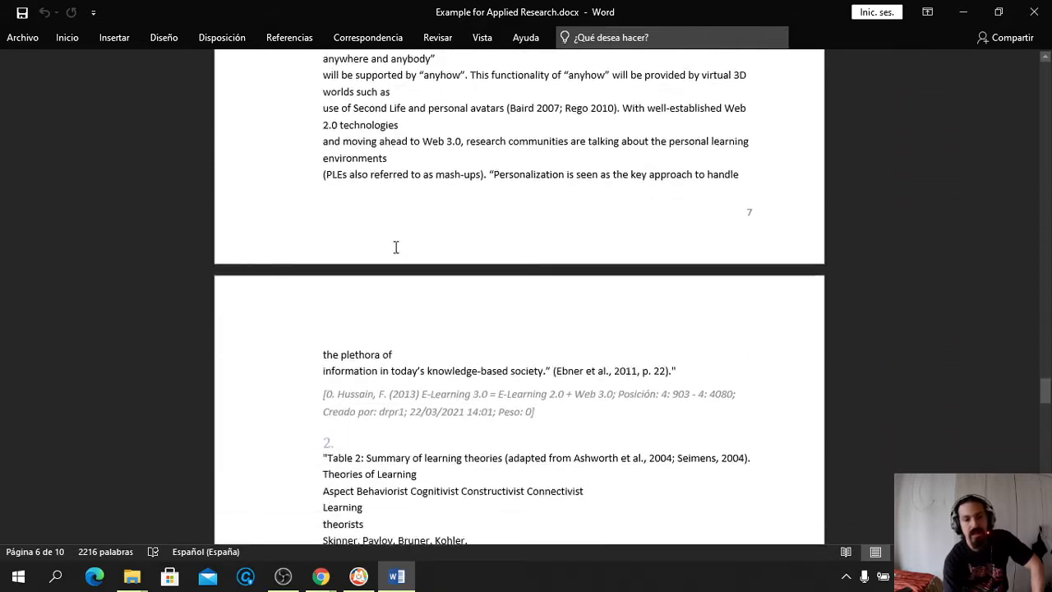
pyautogui.scroll(-2, 395, 246)
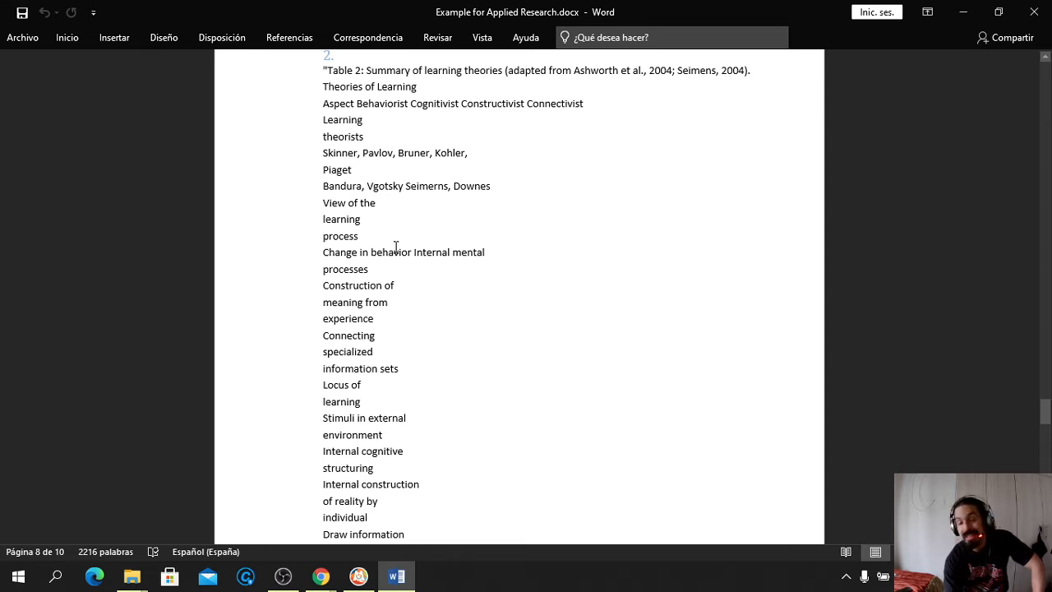
pyautogui.scroll(-3, 395, 246)
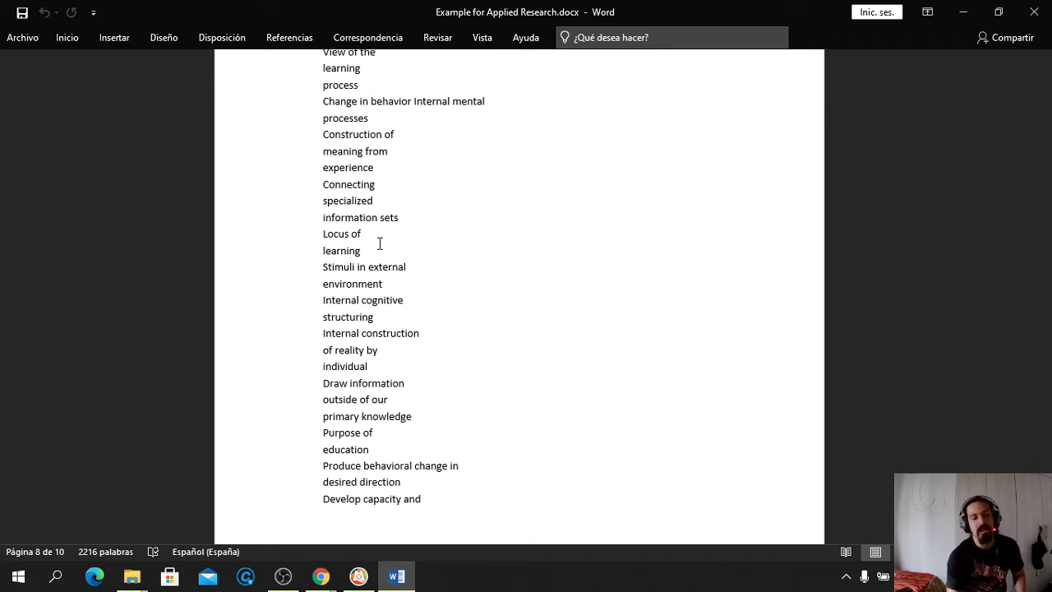
pyautogui.scroll(-10, 379, 243)
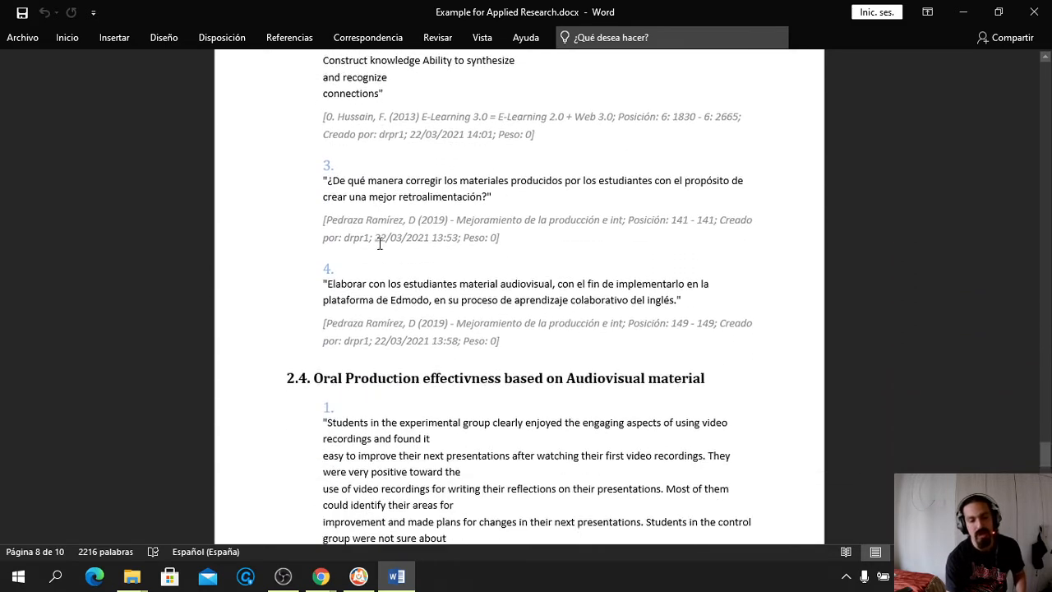
pyautogui.scroll(-3, 380, 243)
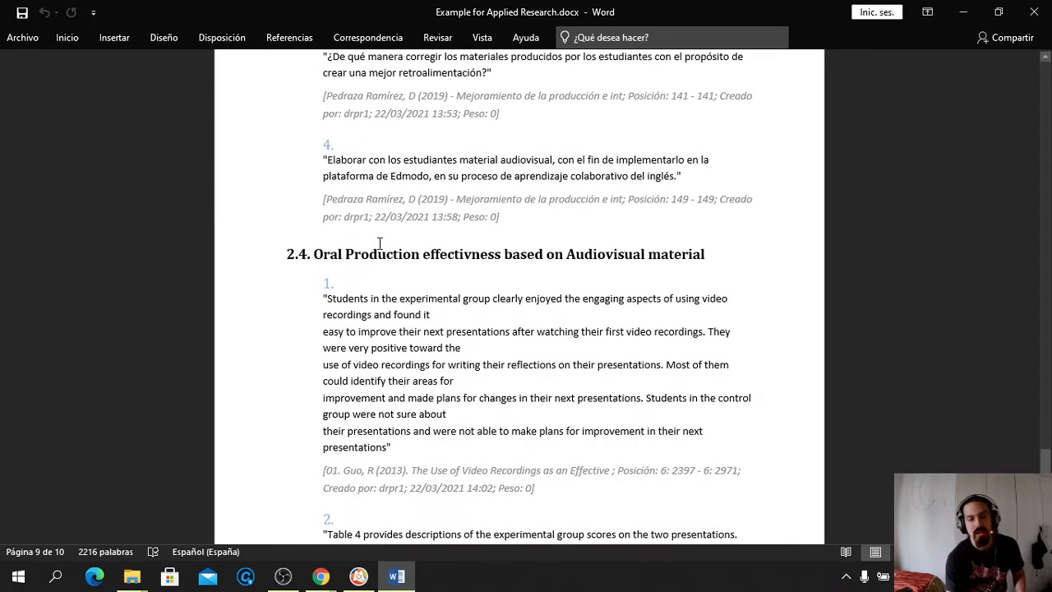
pyautogui.scroll(-12, 379, 243)
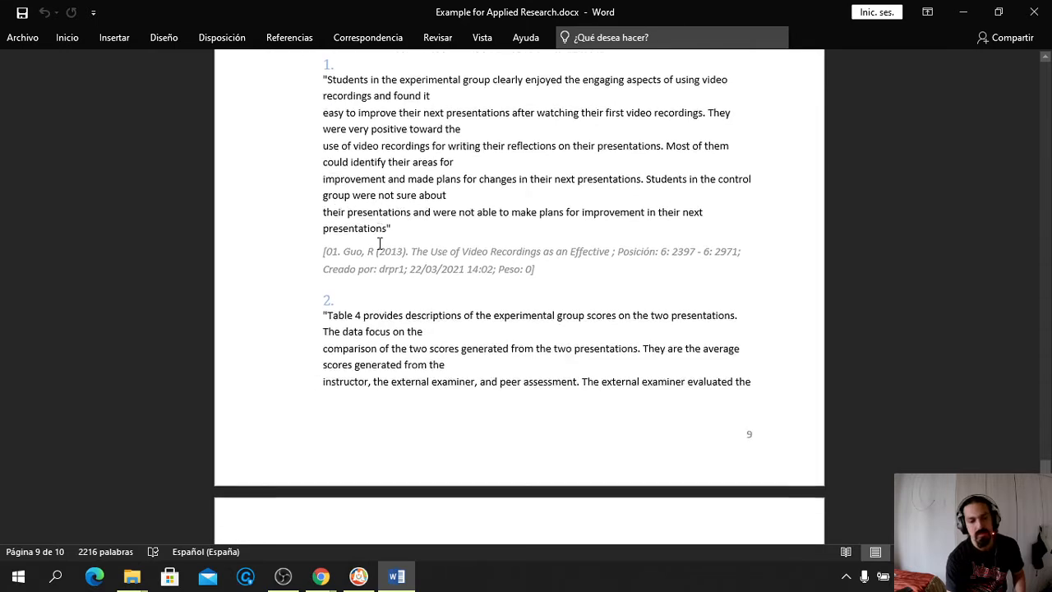
pyautogui.scroll(-5, 378, 243)
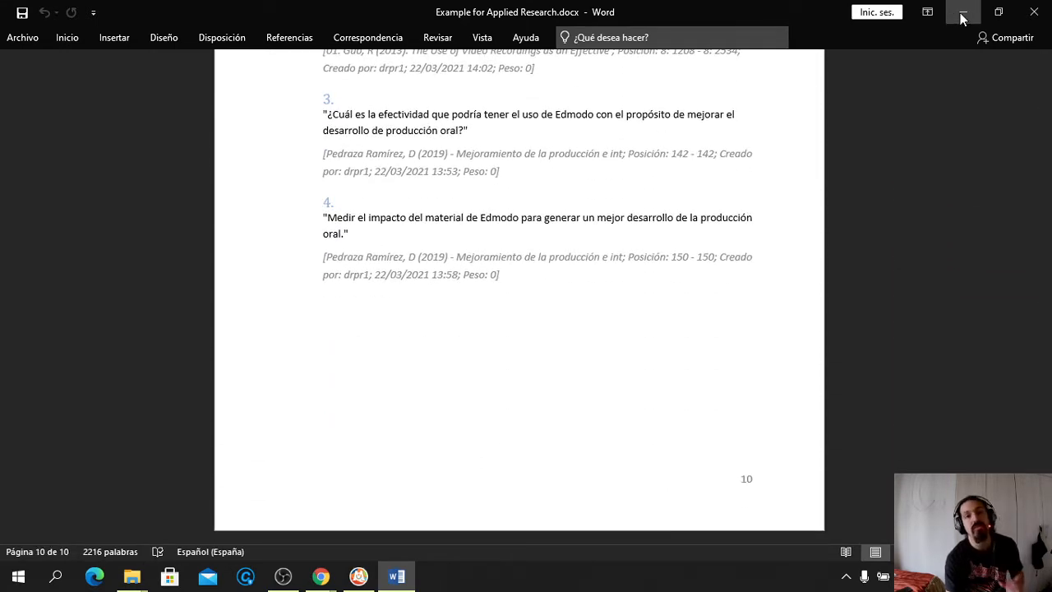
# Close the Word report without saving and open MAXQDA's Libro de códigos export options
pyautogui.click(1035, 15)
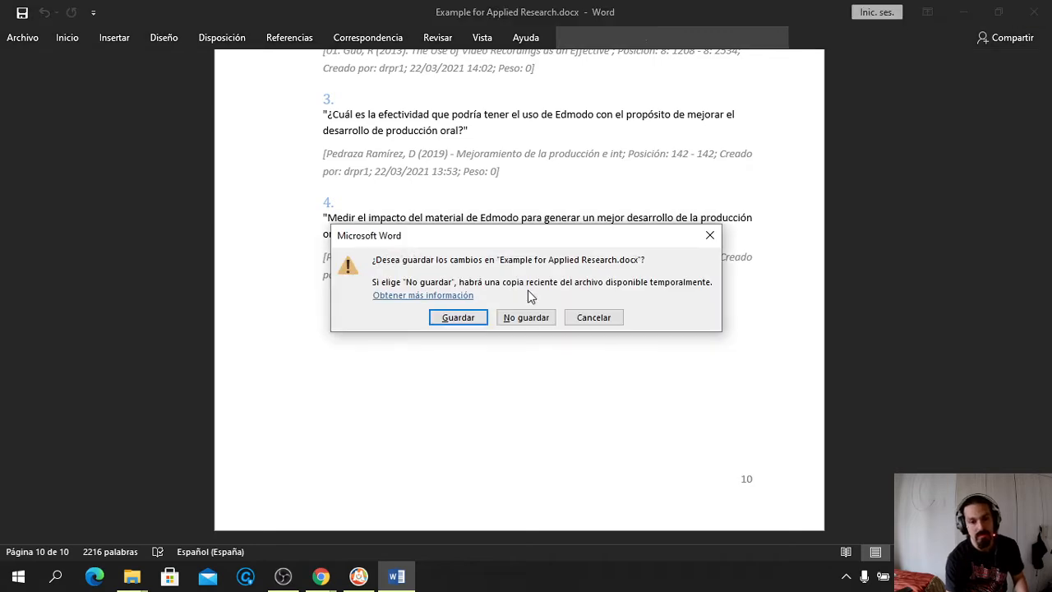
pyautogui.click(530, 320)
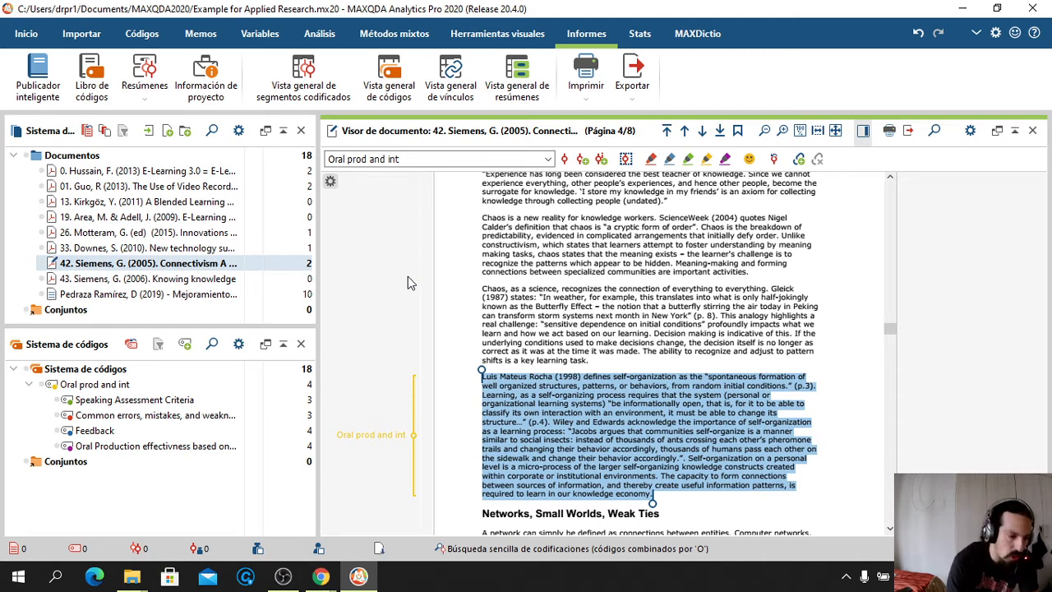
pyautogui.click(92, 87)
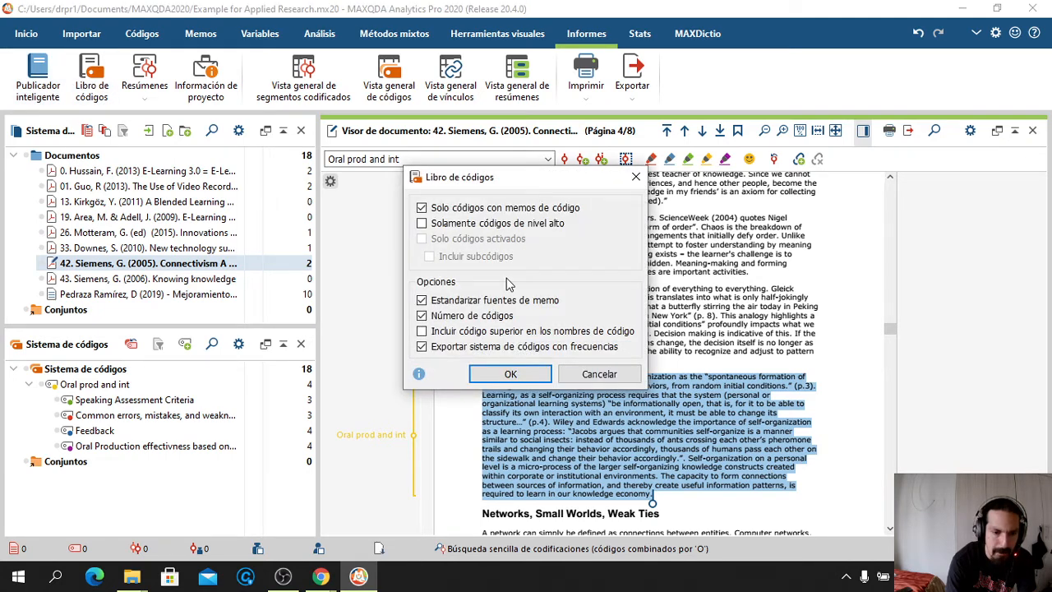
# Export the codebook as Libro de códigos.docx into the MAXQDA 2020 folder
pyautogui.click(504, 375)
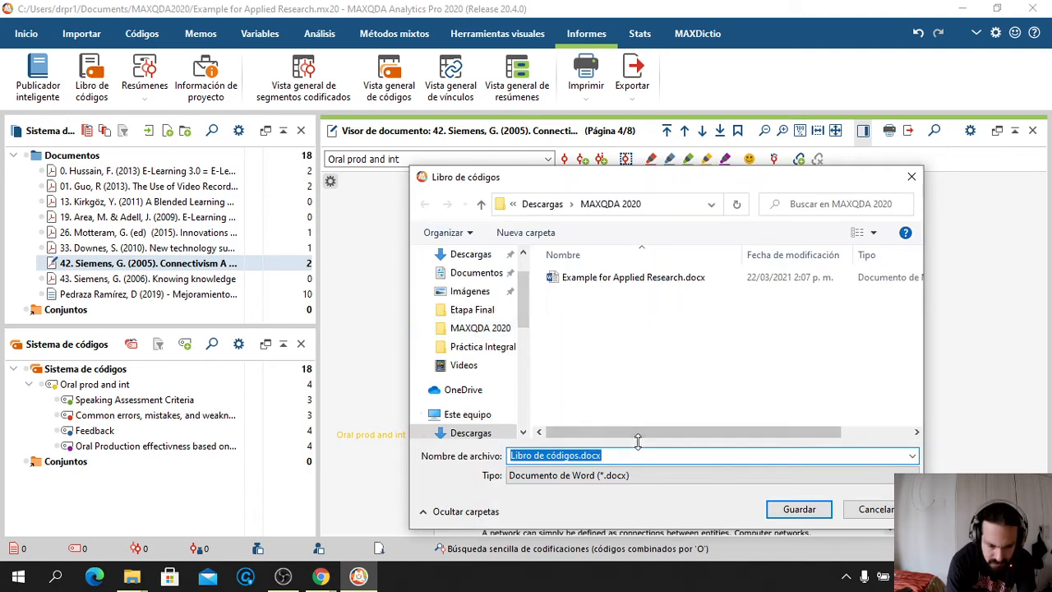
pyautogui.click(797, 509)
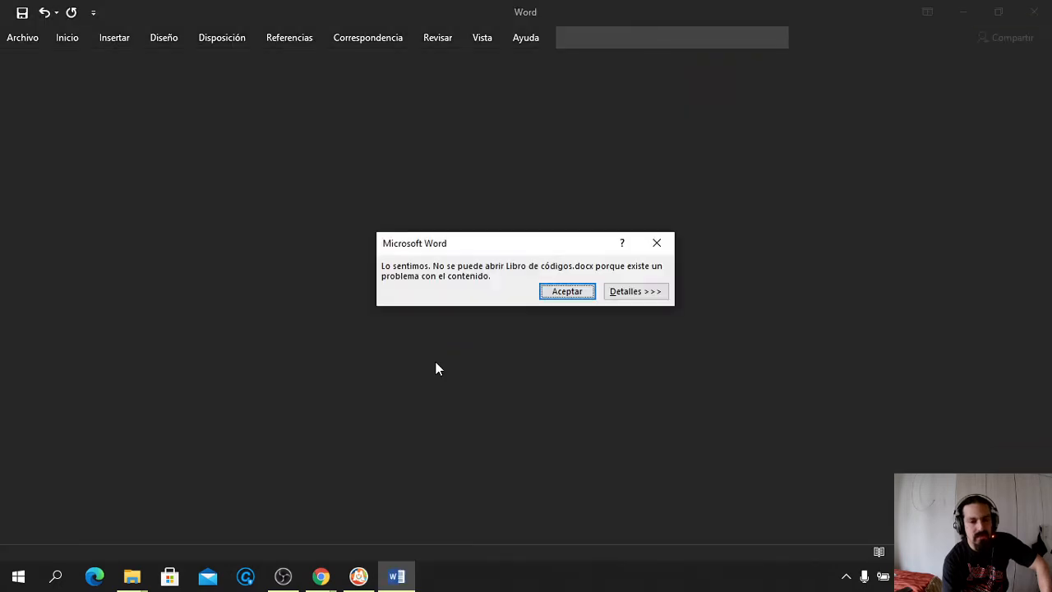
# Recover the codebook in Word, check its empty Sistema de códigos table, and close it unsaved
pyautogui.click(561, 293)
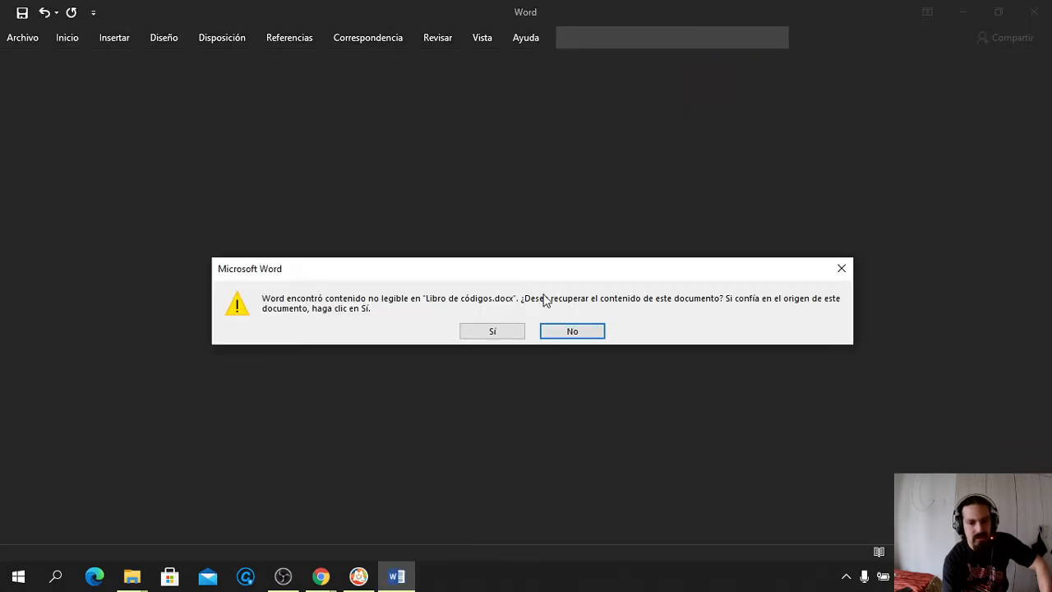
pyautogui.click(493, 331)
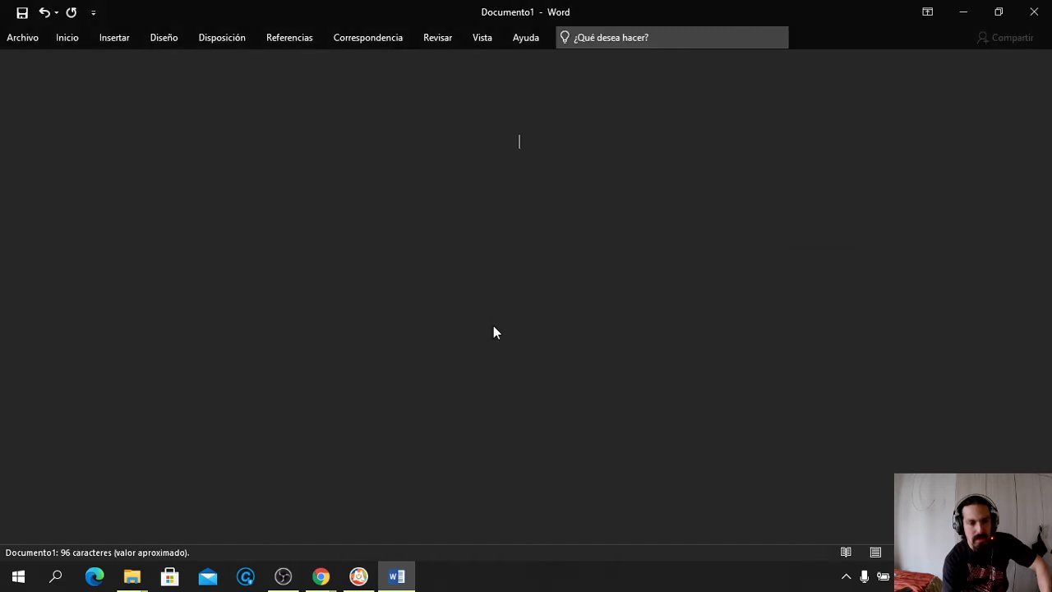
pyautogui.scroll(-10, 494, 326)
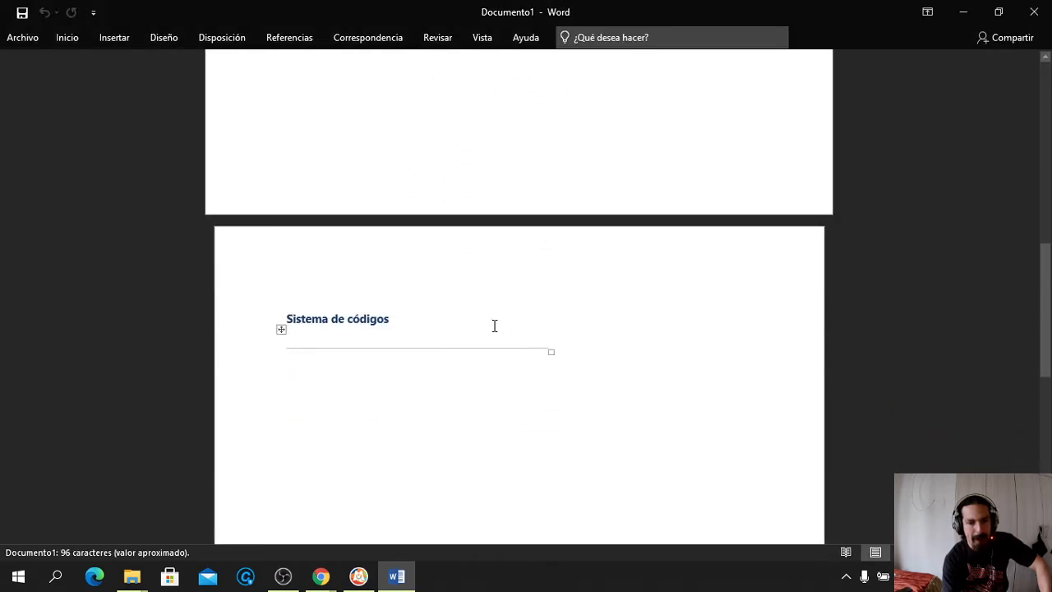
pyautogui.scroll(5, 494, 326)
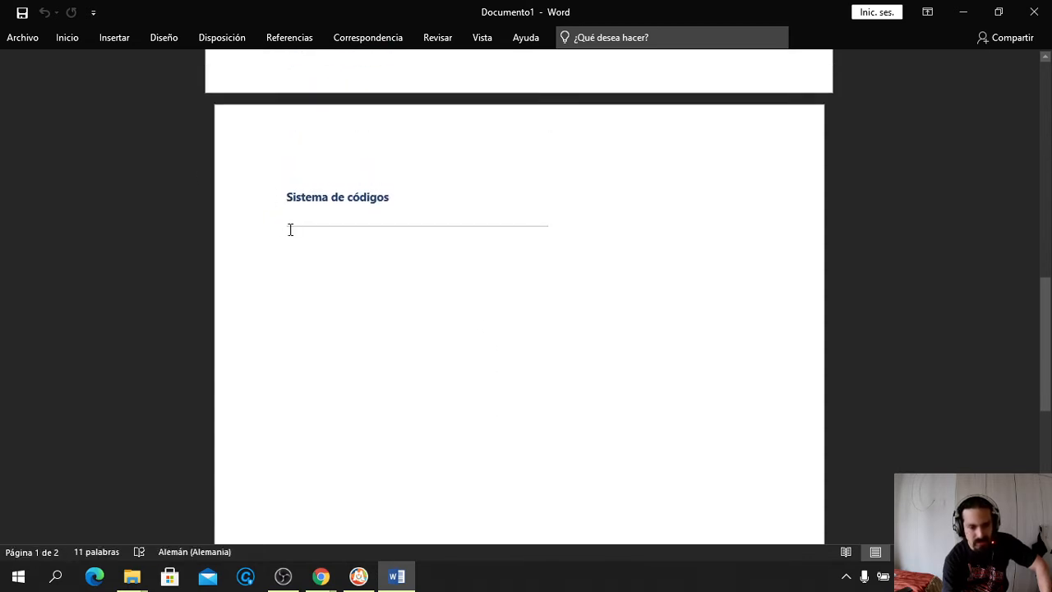
pyautogui.click(1033, 11)
pyautogui.click(525, 315)
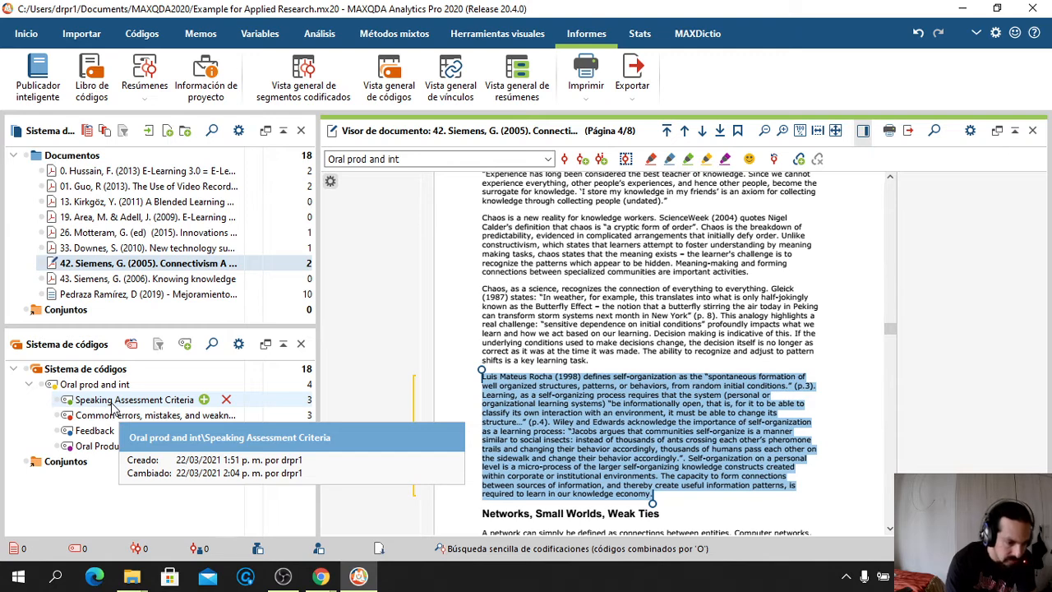
# Move Speaking Assessment Criteria and Common errors, mistakes, and weaknesses out to the top level
pyautogui.moveTo(111, 404)
pyautogui.mouseDown()
pyautogui.moveTo(77, 400)
pyautogui.moveTo(59, 370)
pyautogui.moveTo(76, 456)
pyautogui.moveTo(65, 465)
pyautogui.moveTo(49, 454)
pyautogui.moveTo(57, 367)
pyautogui.moveTo(61, 399)
pyautogui.mouseUp()
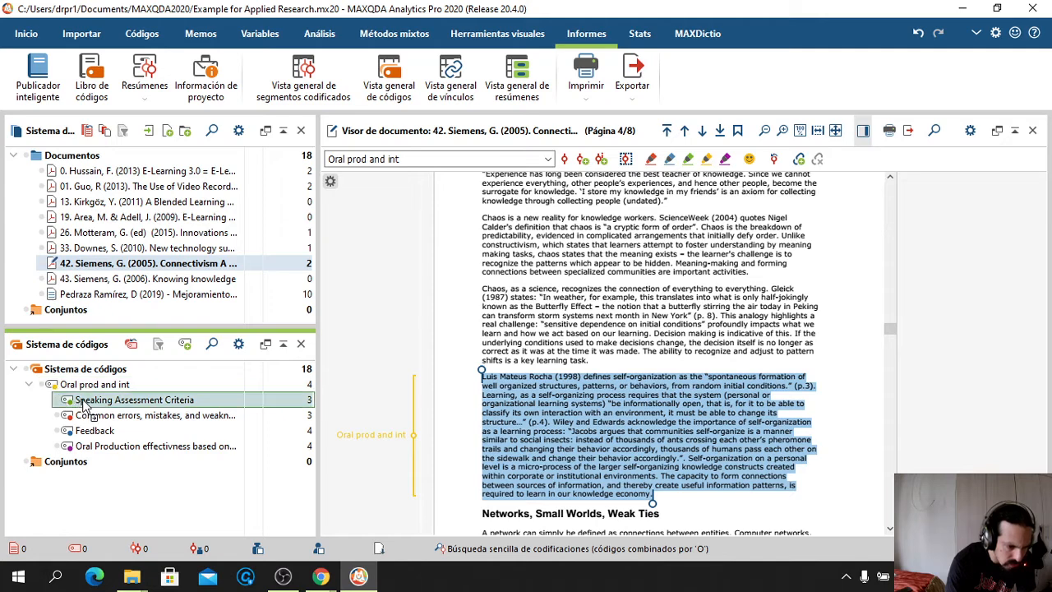
pyautogui.click(97, 400)
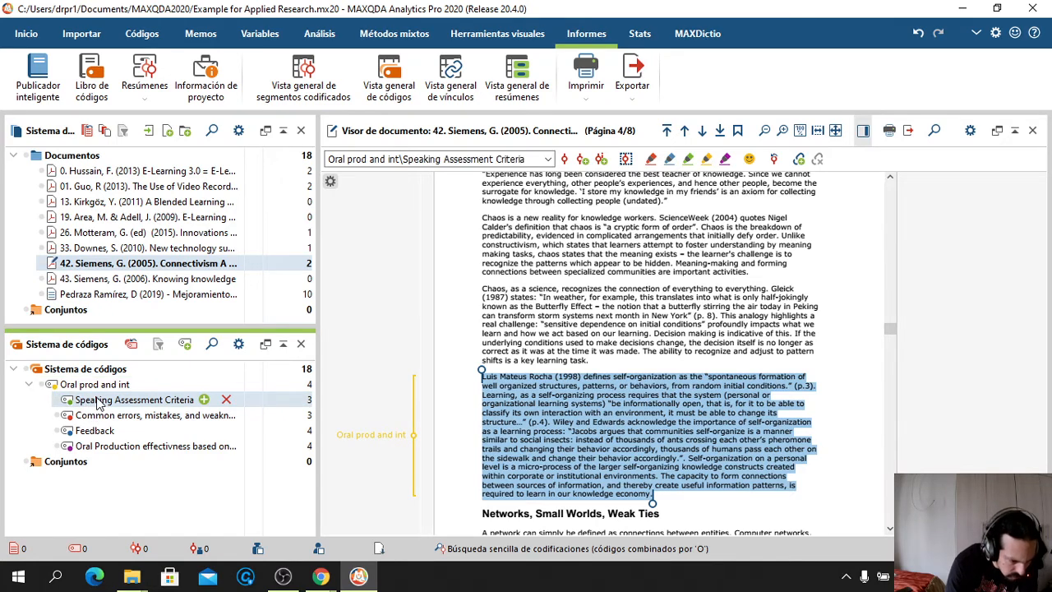
pyautogui.click(136, 398)
pyautogui.hotkey('shift', 'Tab')
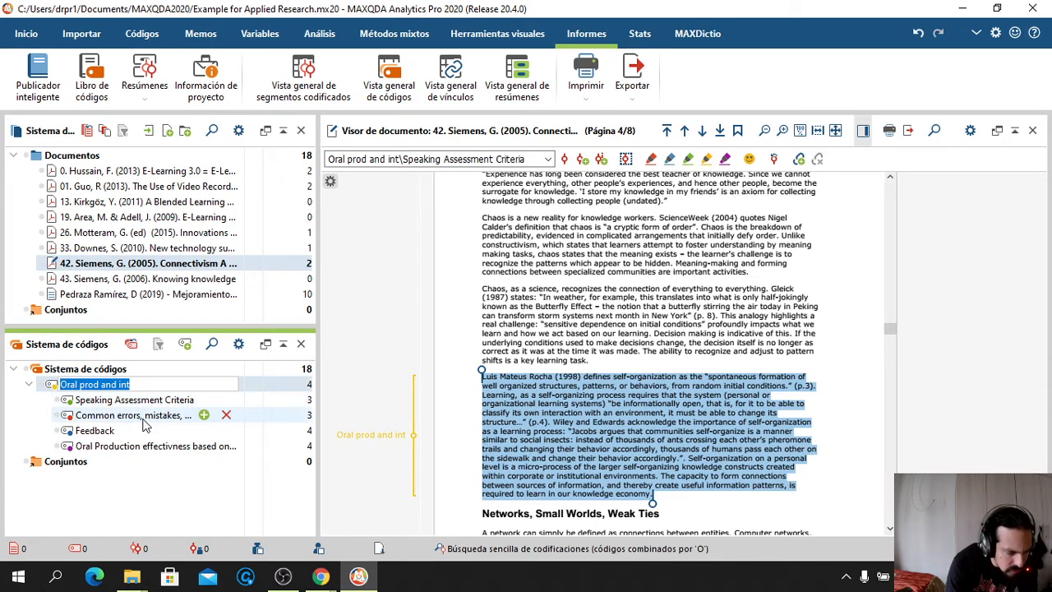
pyautogui.click(144, 418)
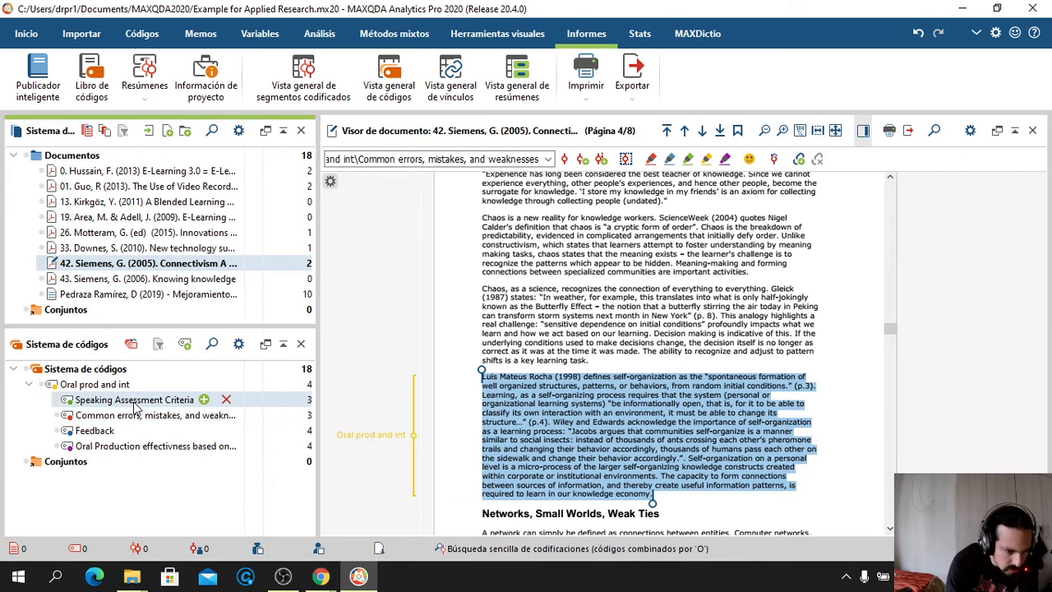
pyautogui.moveTo(71, 402); pyautogui.dragTo(69, 375)
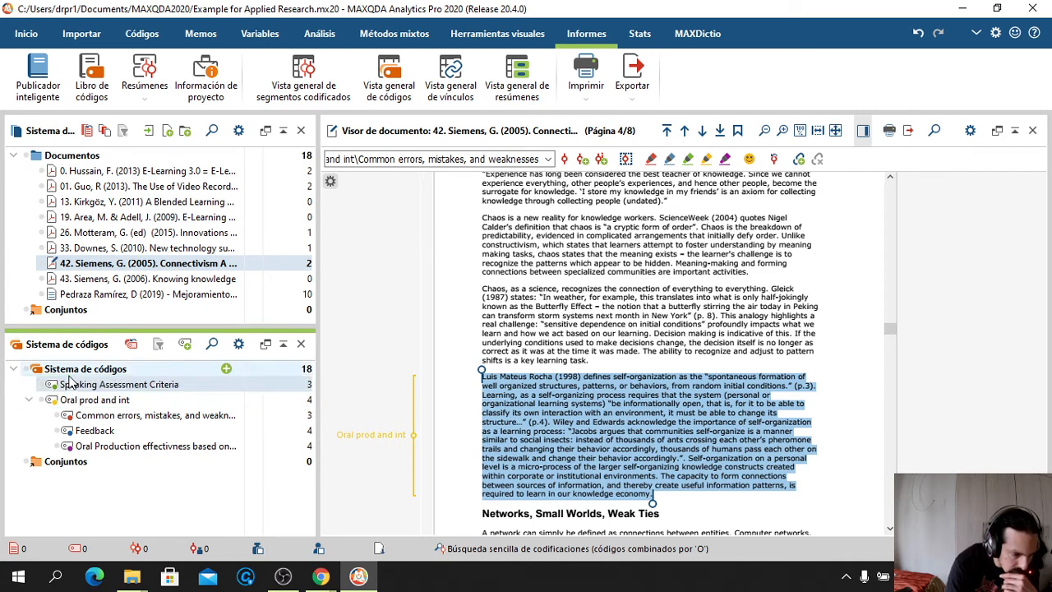
pyautogui.moveTo(87, 417); pyautogui.dragTo(82, 394)
# Move Feedback and Oral Production to the top level and place all four below Oral prod and int
pyautogui.click(97, 432)
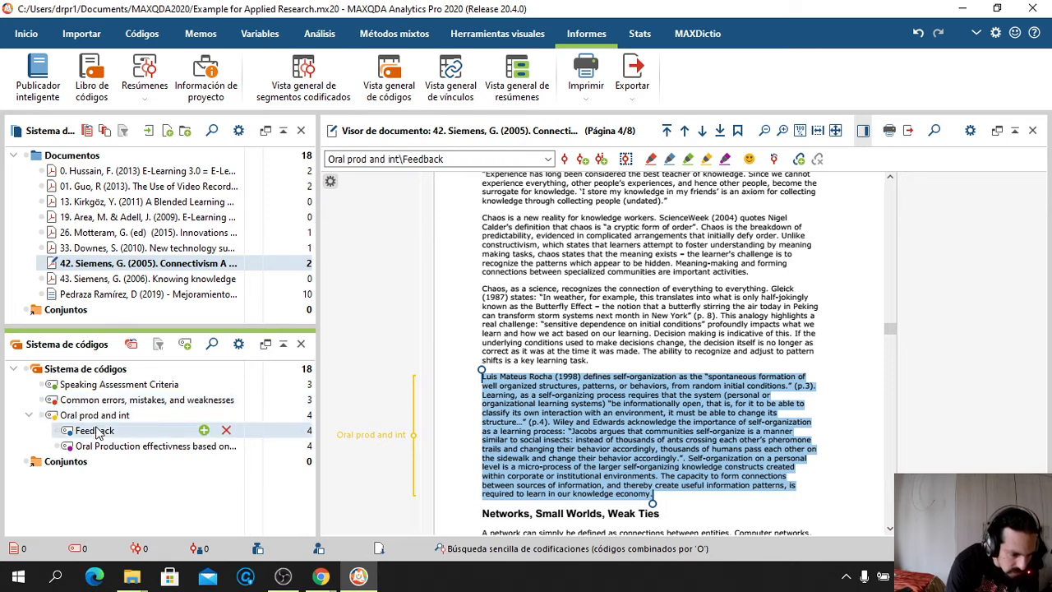
pyautogui.click(107, 446)
pyautogui.moveTo(107, 448); pyautogui.dragTo(80, 409)
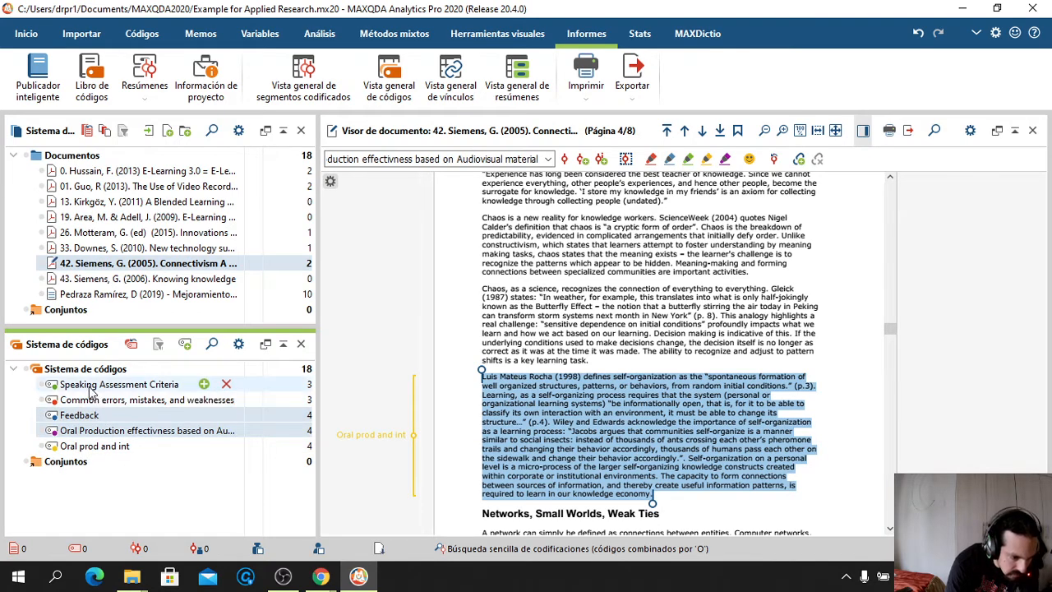
pyautogui.click(93, 385)
pyautogui.keyDown('shift'); pyautogui.click(103, 430); pyautogui.keyUp('shift')
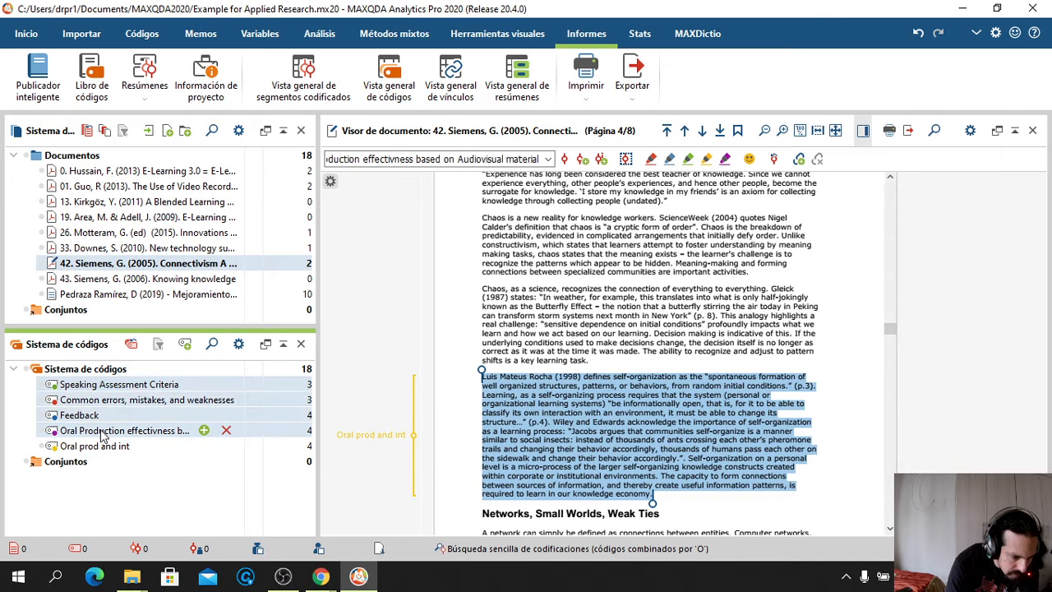
pyautogui.moveTo(70, 387); pyautogui.dragTo(85, 458)
pyautogui.click(238, 511)
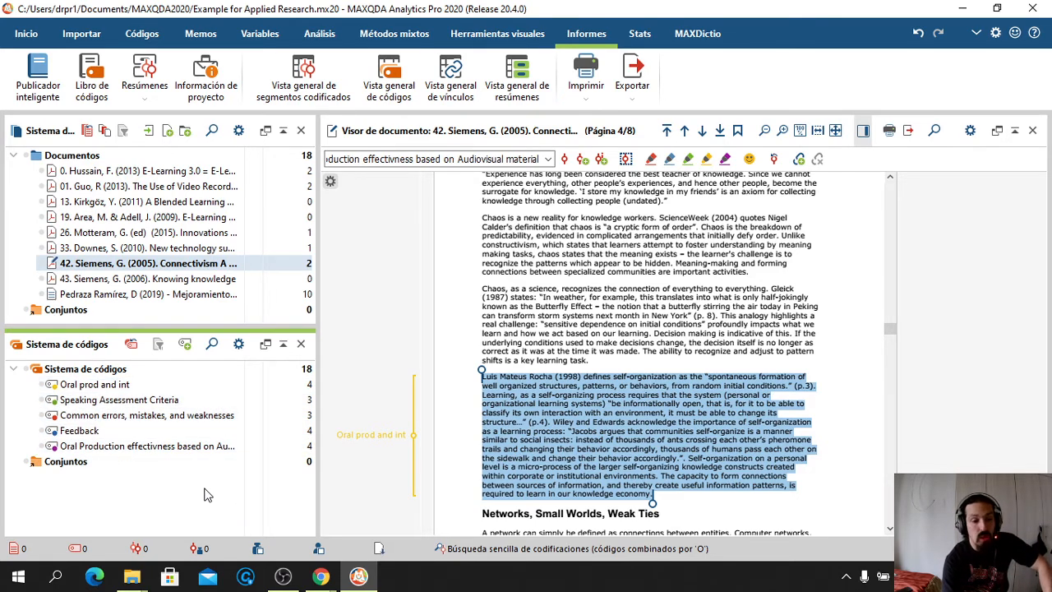
# Publish a report titled 'Example of only one code' covering only the Oral Production effectivness code
pyautogui.click(38, 75)
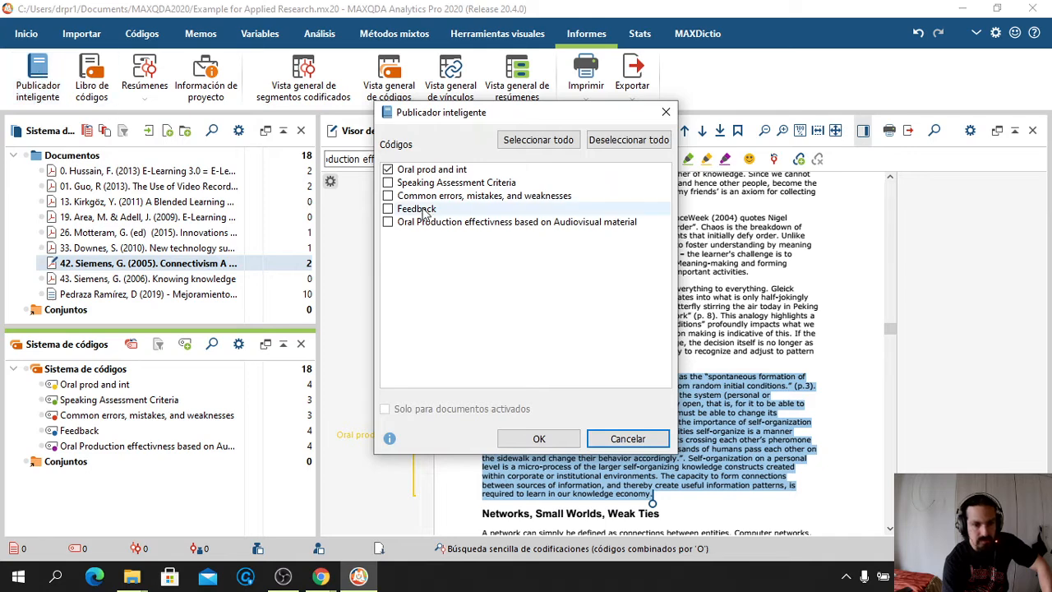
pyautogui.click(391, 171)
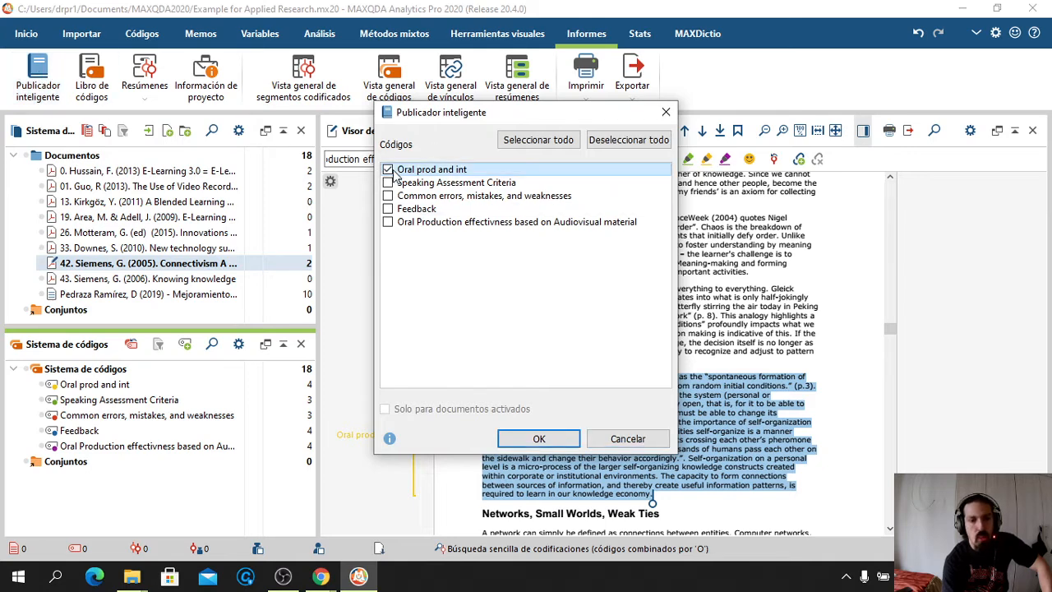
pyautogui.click(390, 170)
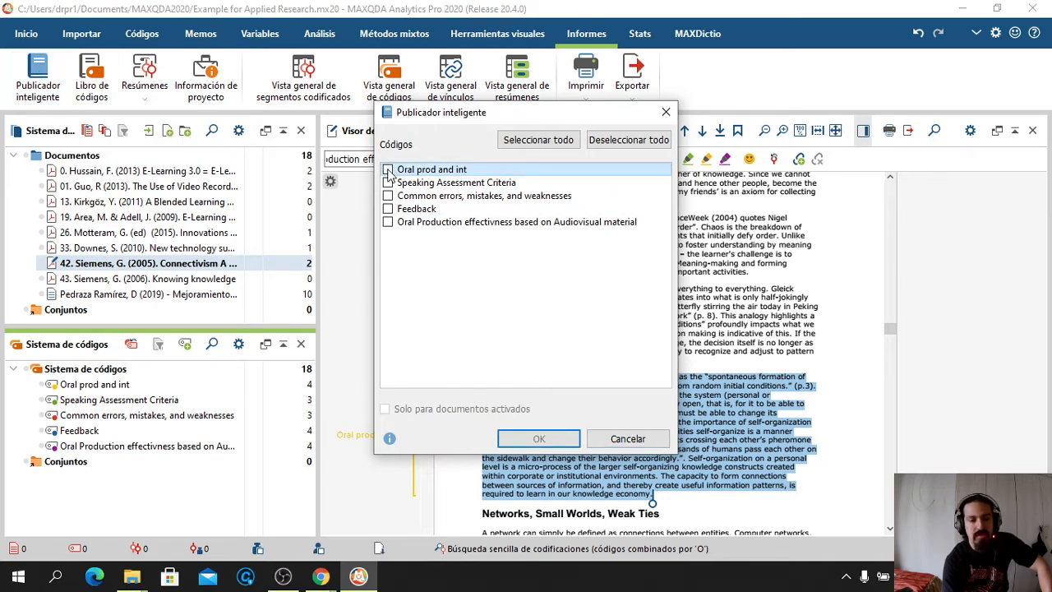
pyautogui.click(387, 223)
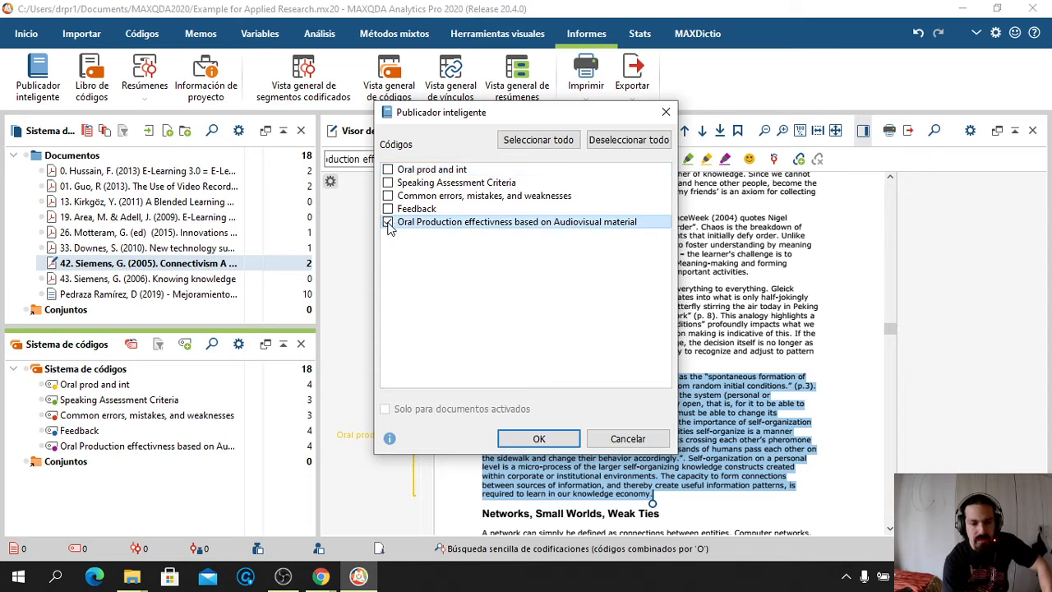
pyautogui.click(533, 438)
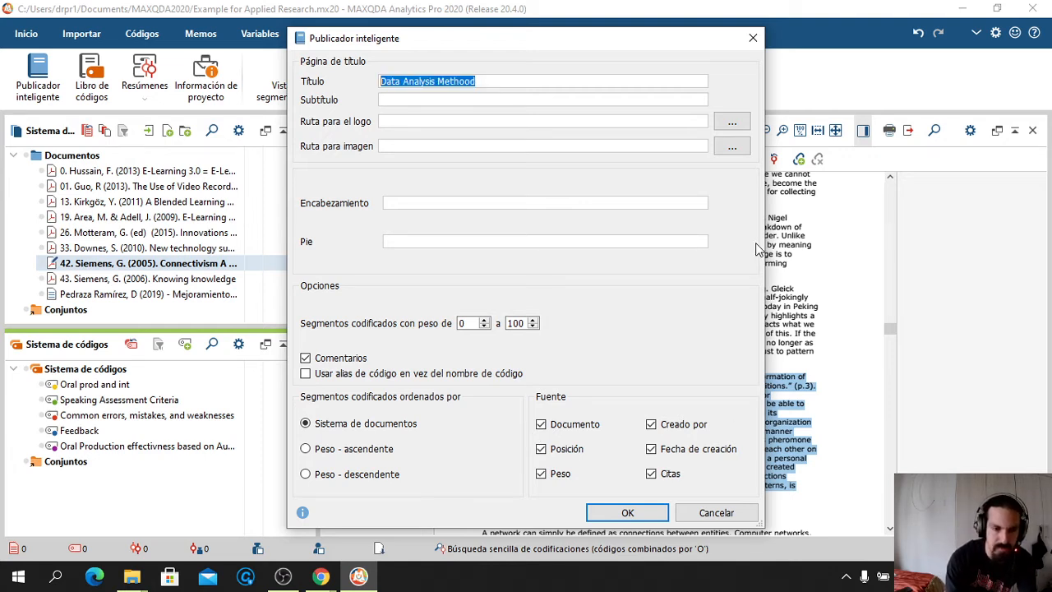
pyautogui.press('BackSpace')
pyautogui.write('One')
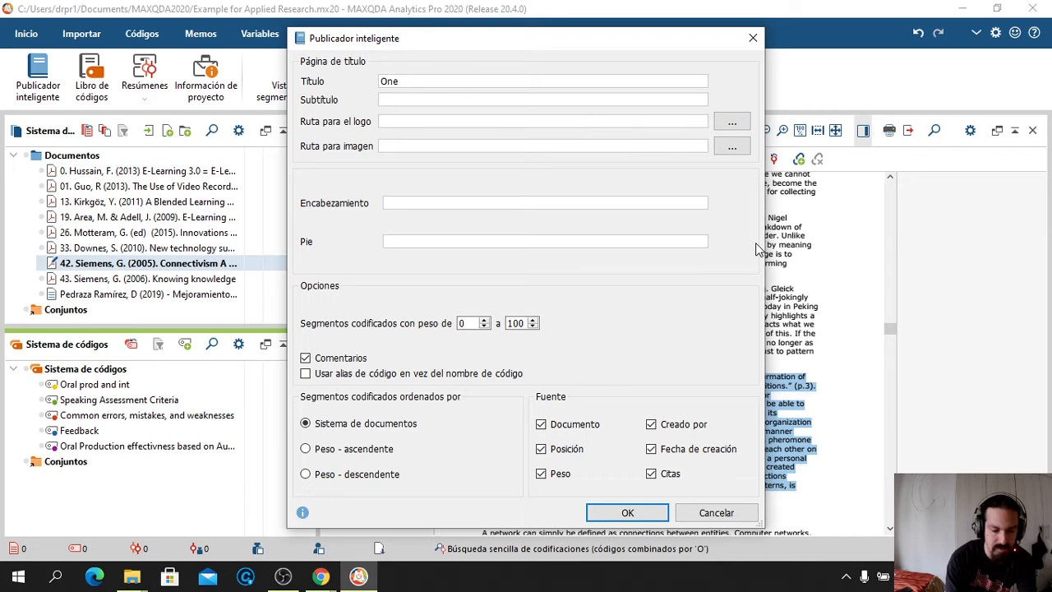
pyautogui.press('BackSpace')
pyautogui.press('BackSpace')
pyautogui.press('BackSpace')
pyautogui.press('BackSpace')
pyautogui.write('Example of only on')
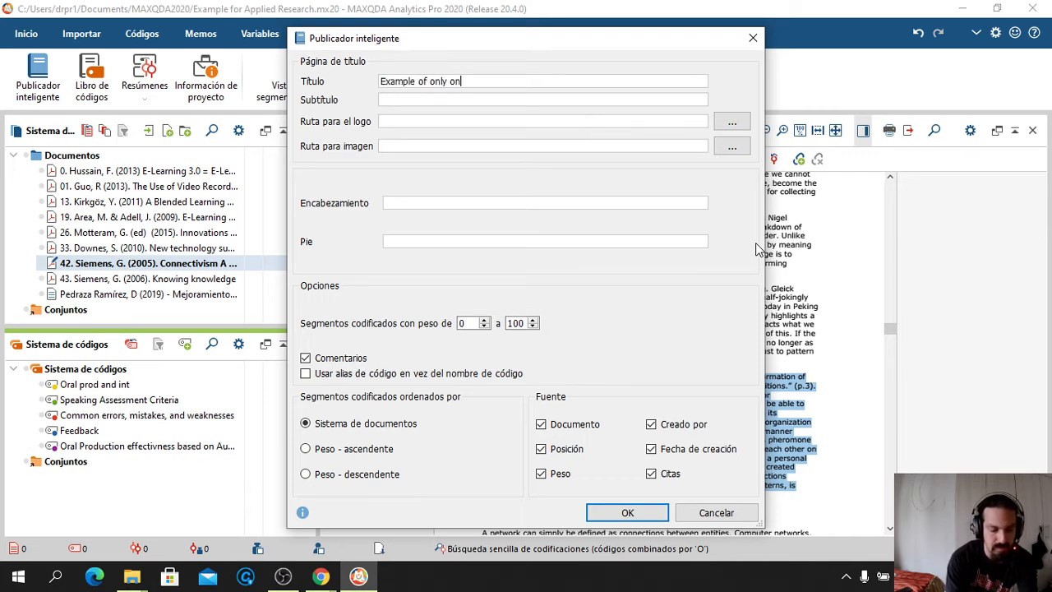
pyautogui.write('e code')
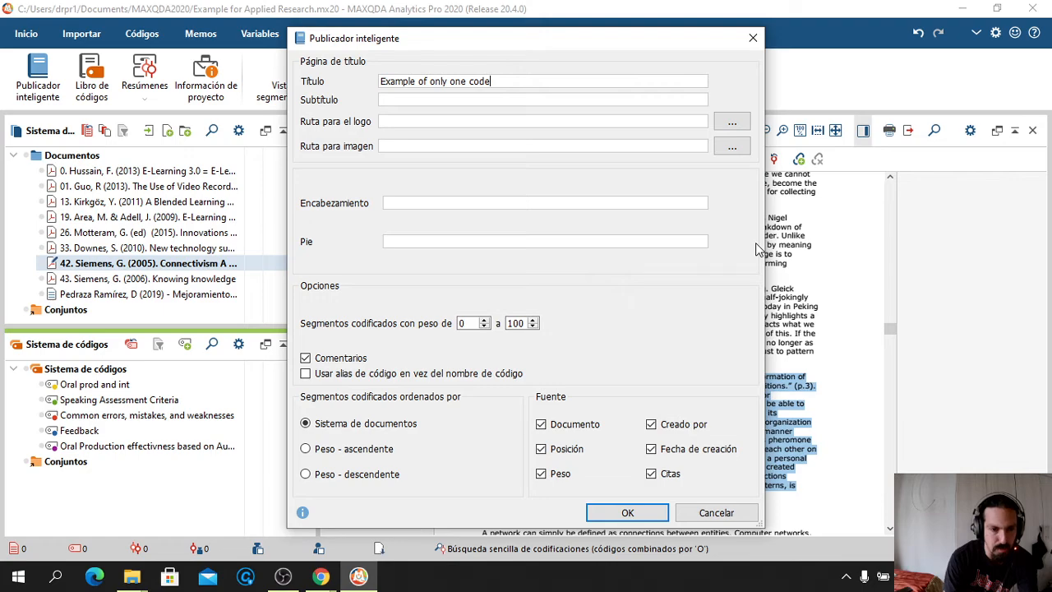
pyautogui.click(617, 514)
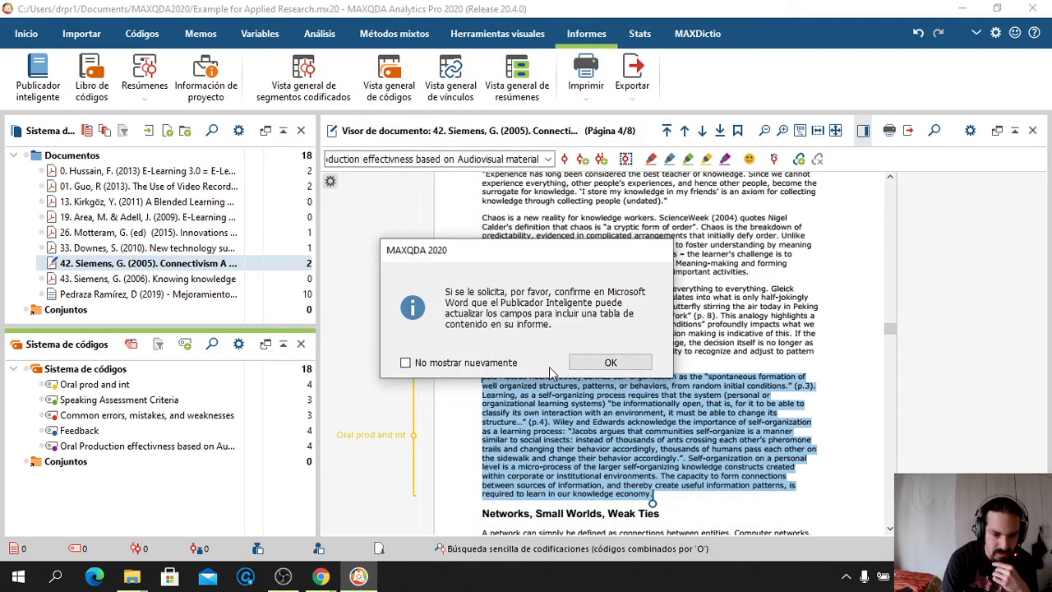
# Save the report as a new file, Example of only one code.docx, instead of replacing the existing one
pyautogui.click(599, 367)
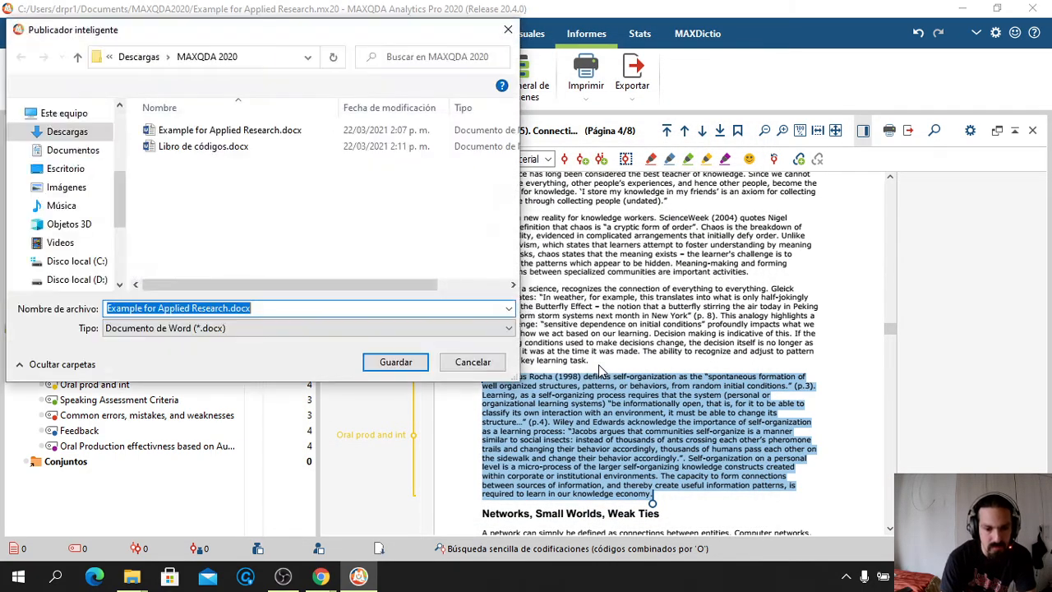
pyautogui.click(394, 360)
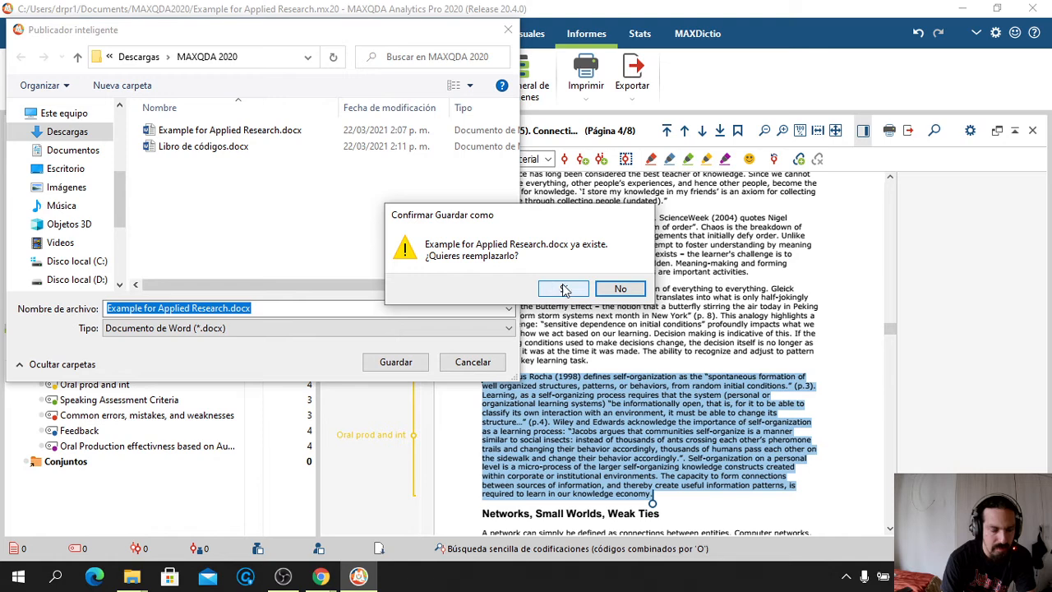
pyautogui.click(616, 288)
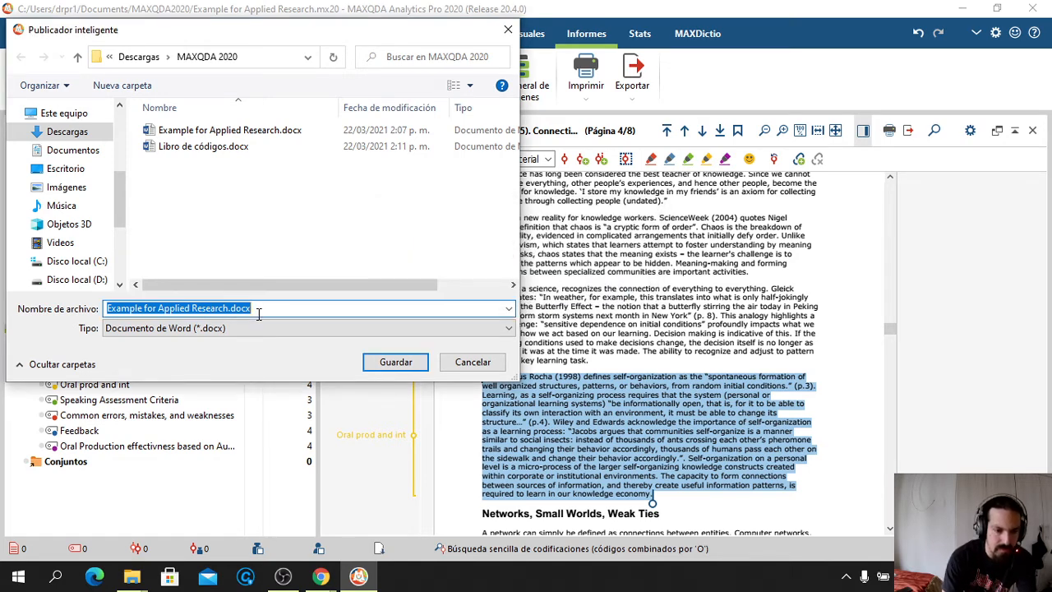
pyautogui.press('Home')
pyautogui.hotkey('ctrl', 'a')
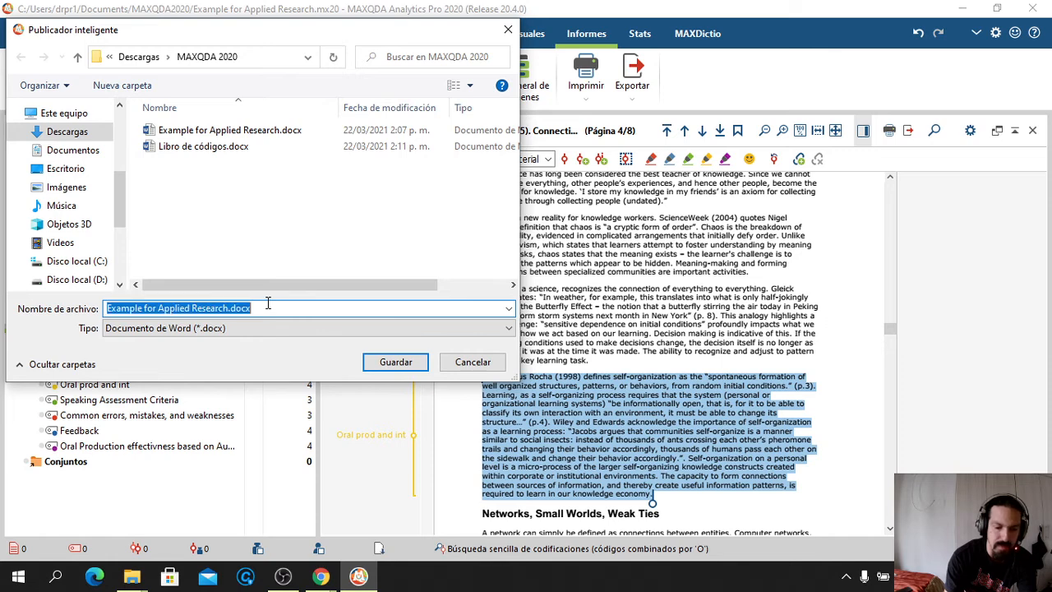
pyautogui.press('BackSpace')
pyautogui.write('Example of')
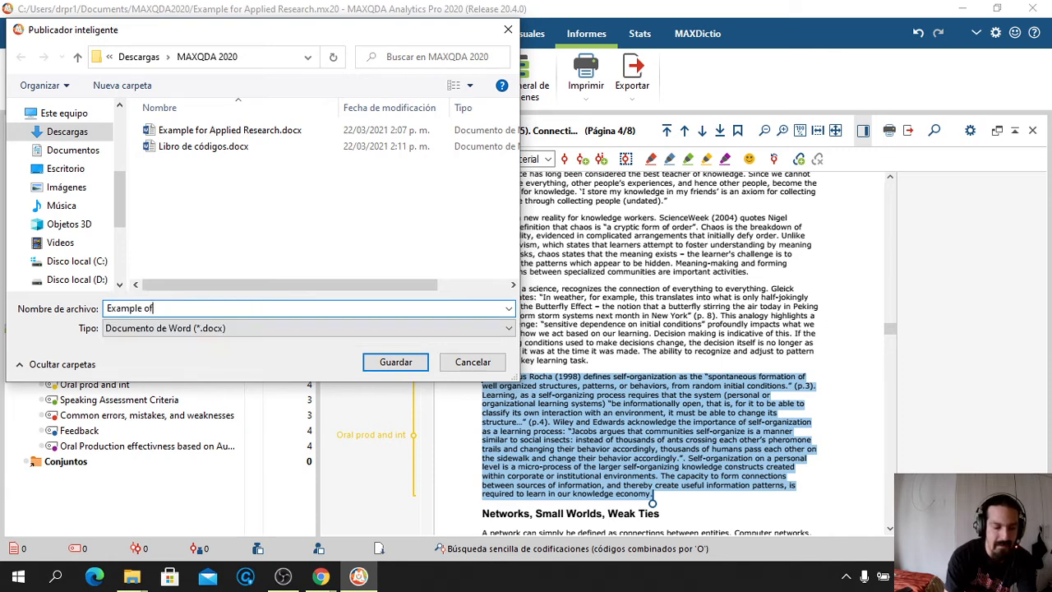
pyautogui.write(' only one code')
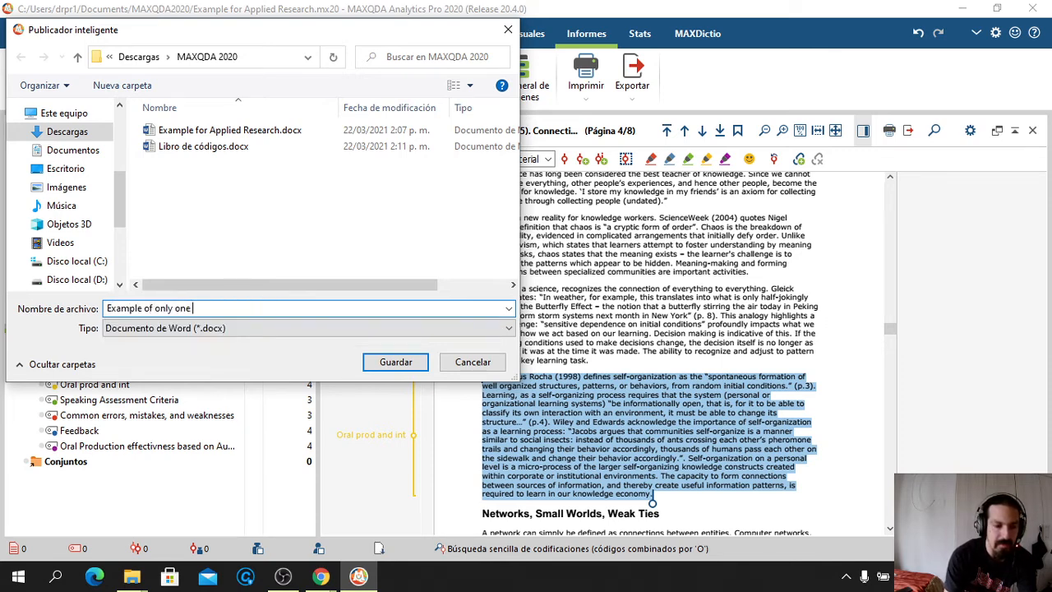
pyautogui.click(394, 362)
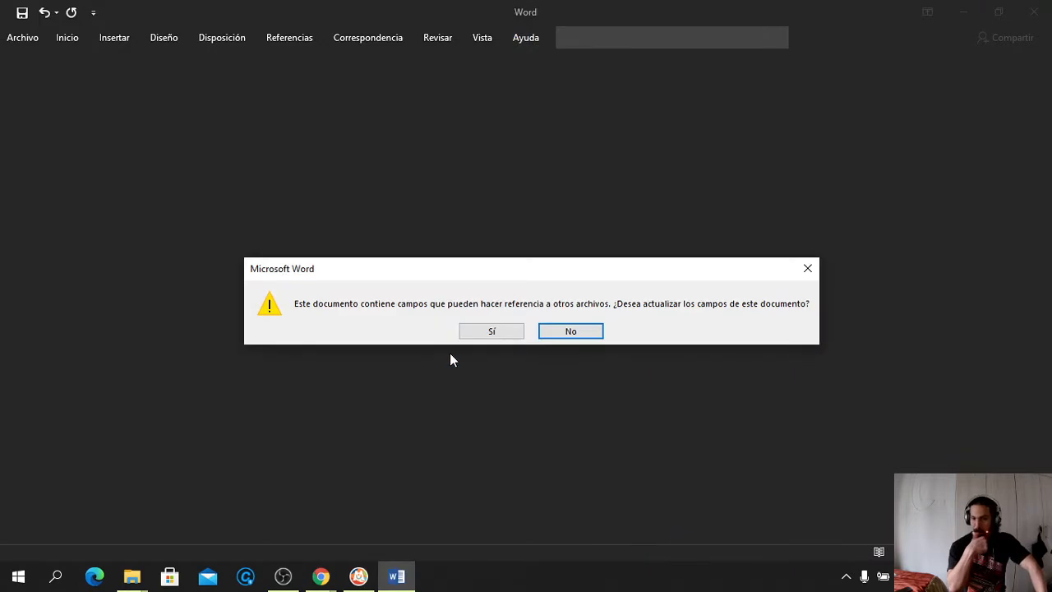
# Let Word update the fields and scroll through the Example of only one code report
pyautogui.click(496, 331)
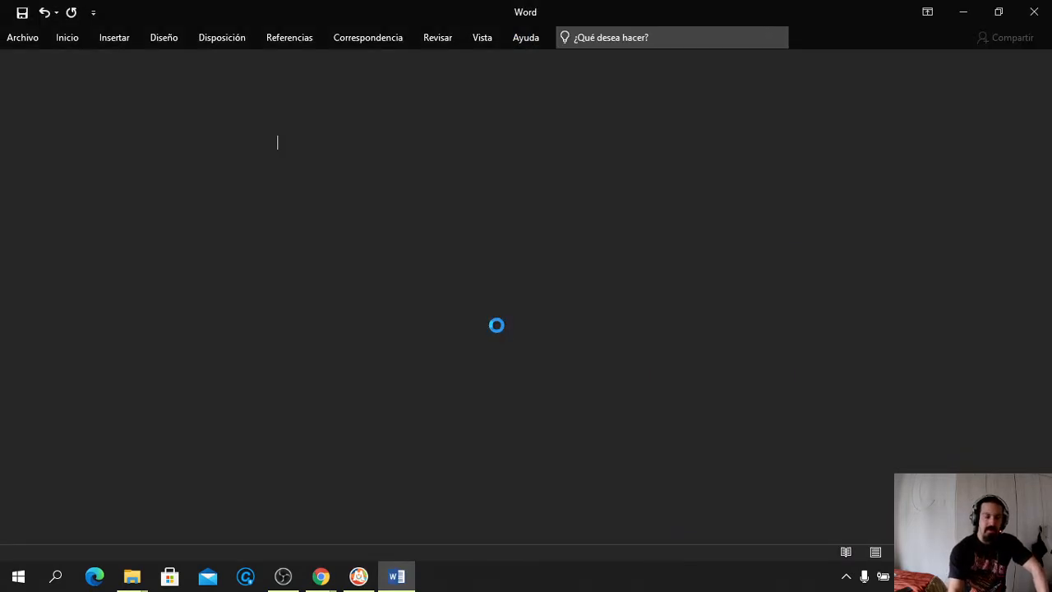
pyautogui.scroll(-10, 403, 289)
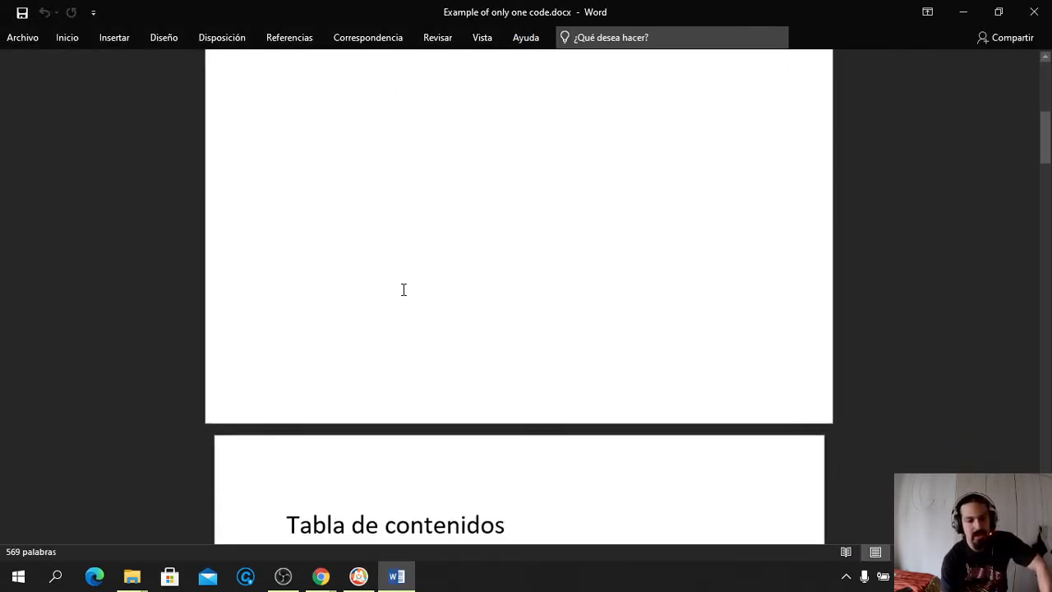
pyautogui.scroll(-15, 401, 287)
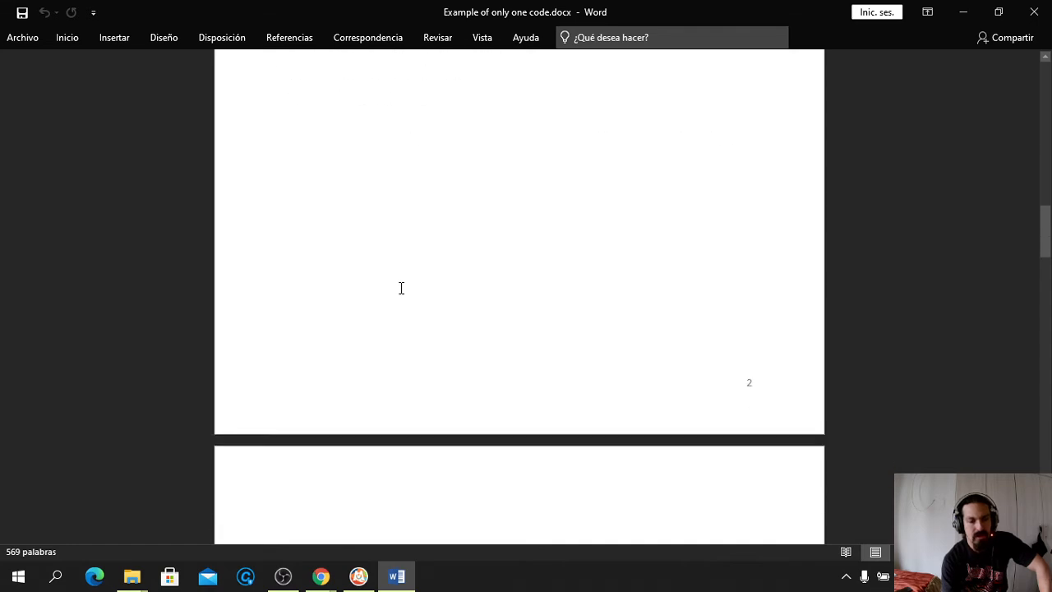
pyautogui.scroll(-1, 401, 287)
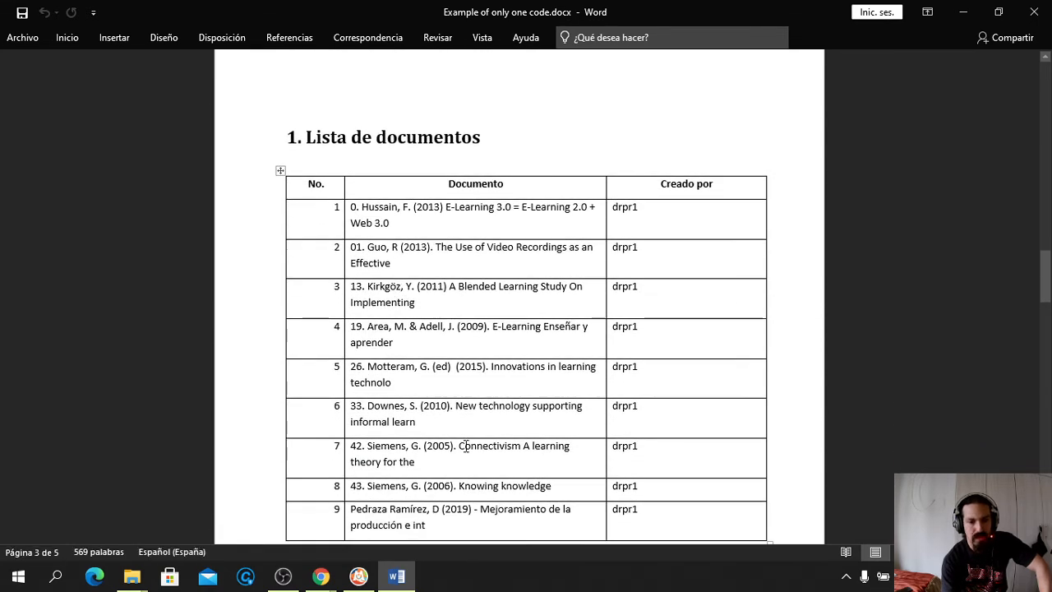
pyautogui.scroll(-8, 465, 446)
pyautogui.scroll(-10, 465, 445)
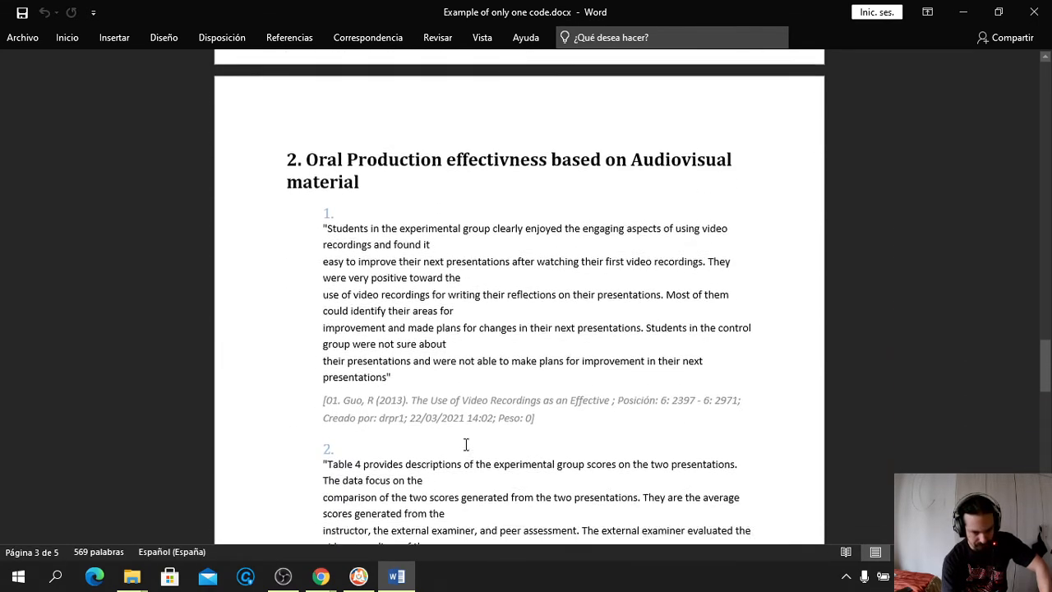
pyautogui.scroll(-2, 465, 445)
pyautogui.scroll(2, 464, 442)
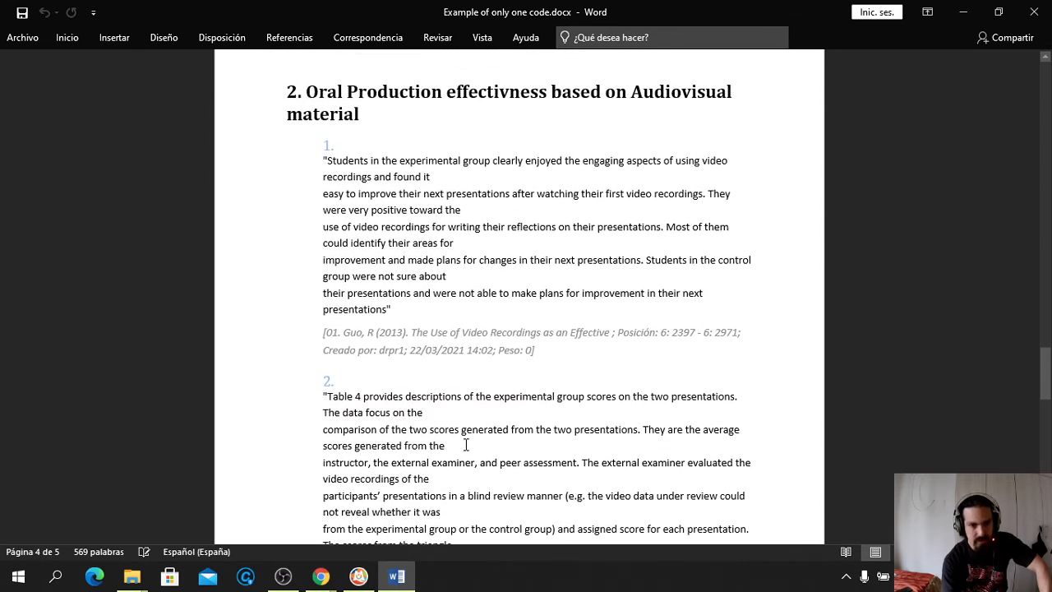
# Correct 'effectivness' in the heading, then close Word without saving
pyautogui.click(510, 92)
pyautogui.write('e')
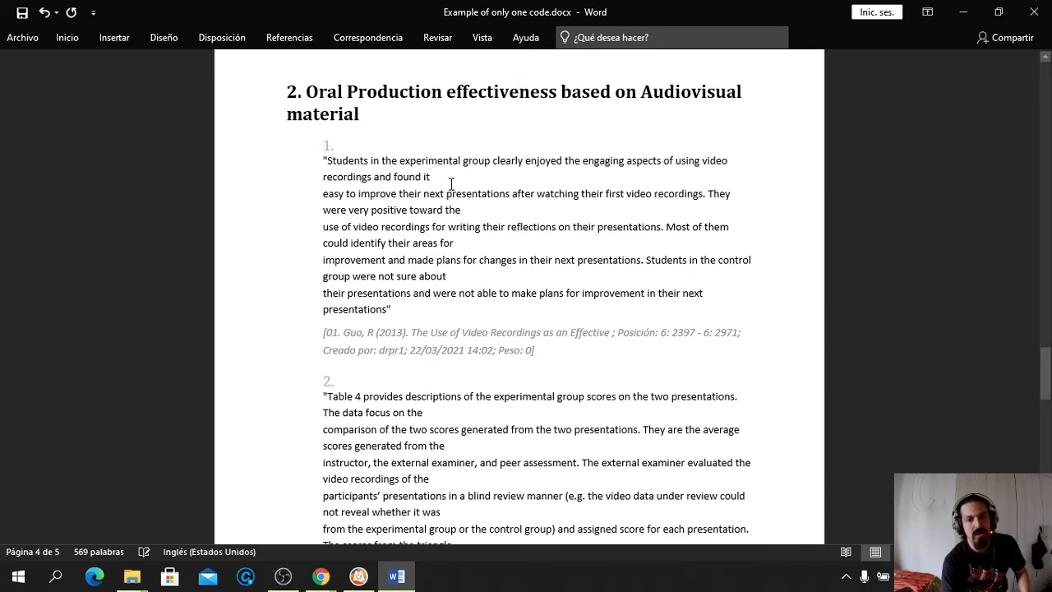
pyautogui.scroll(-8, 451, 184)
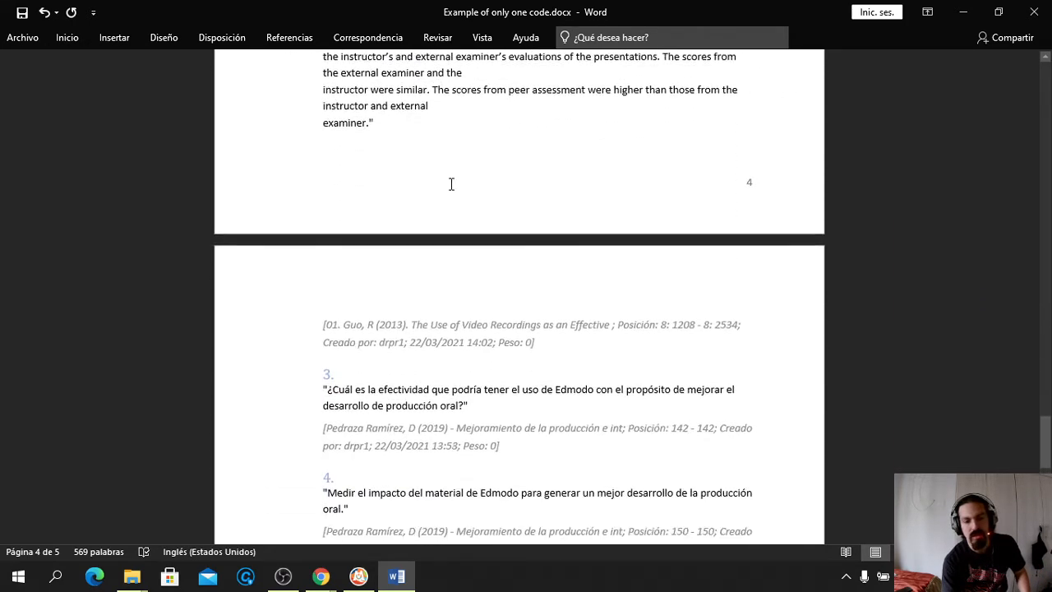
pyautogui.scroll(-8, 451, 185)
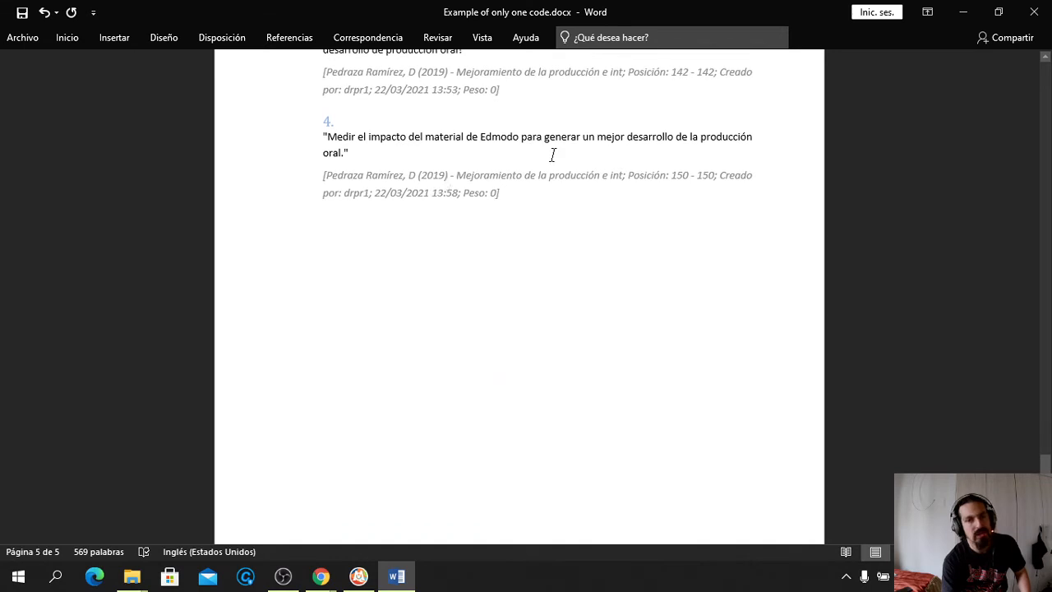
pyautogui.click(1036, 9)
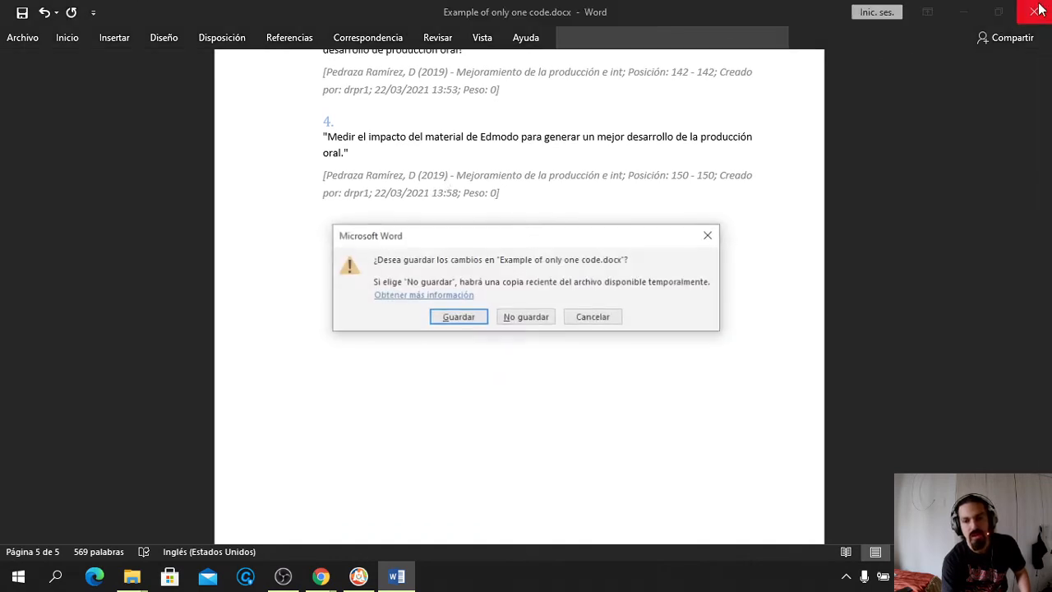
pyautogui.click(526, 317)
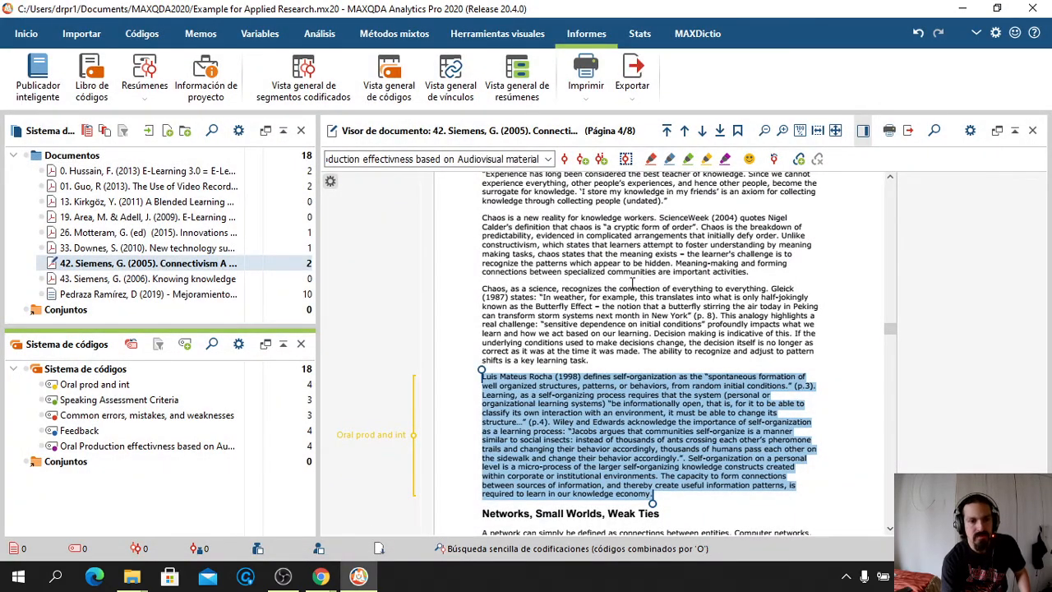
# Browse the Herramientas visuales, Métodos mixtos, Análisis, Variables and Códigos ribbon tabs
pyautogui.click(468, 36)
pyautogui.click(403, 37)
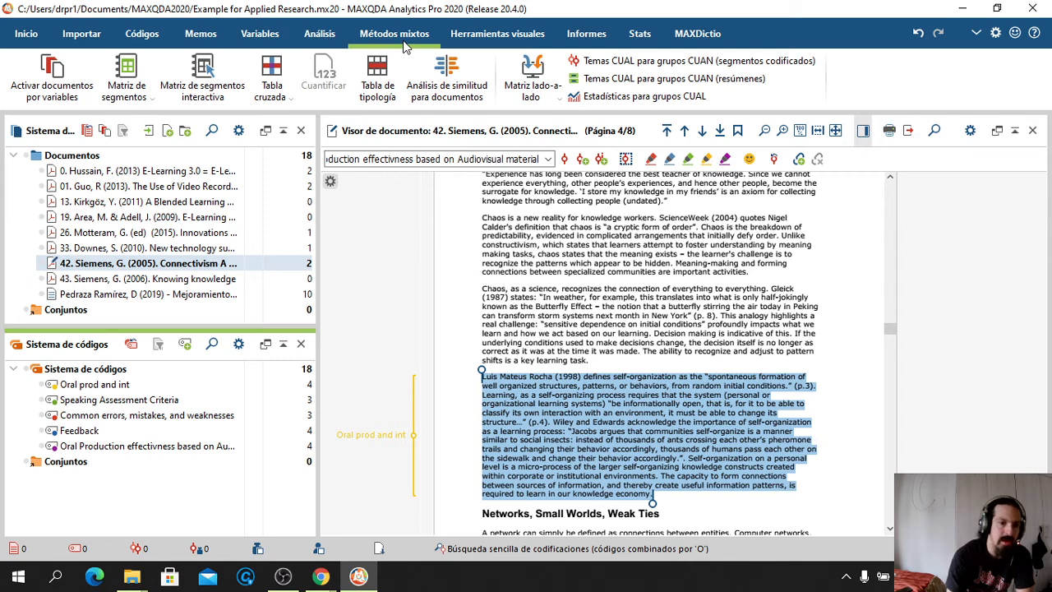
pyautogui.click(315, 35)
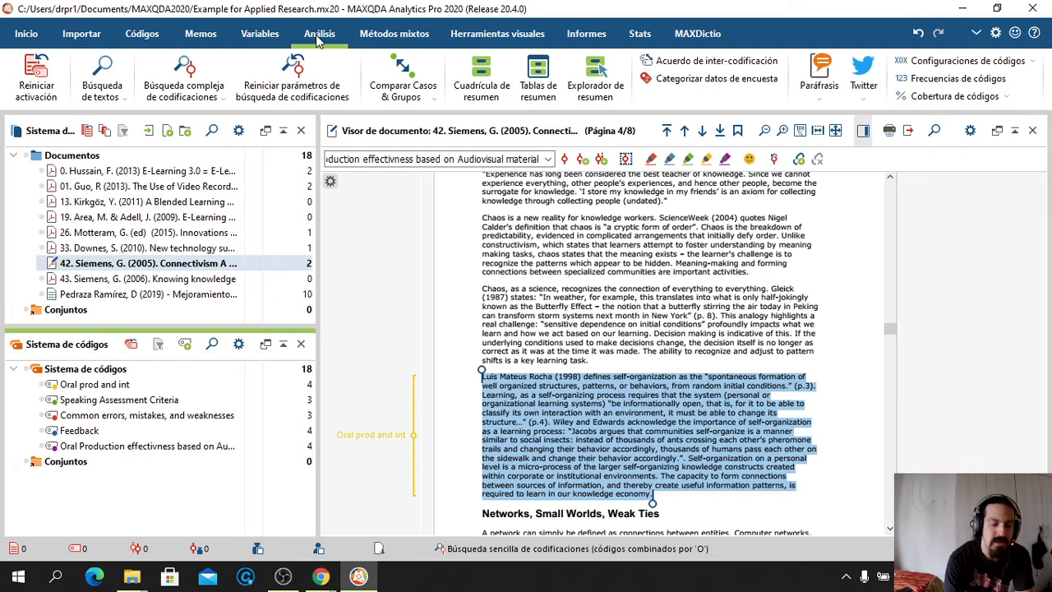
pyautogui.click(259, 37)
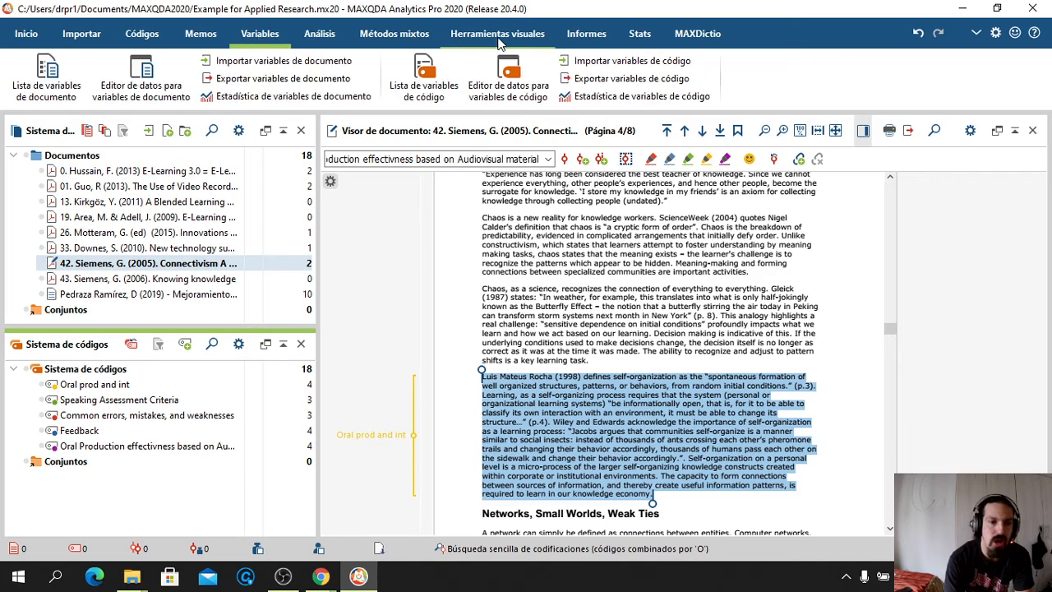
pyautogui.click(141, 37)
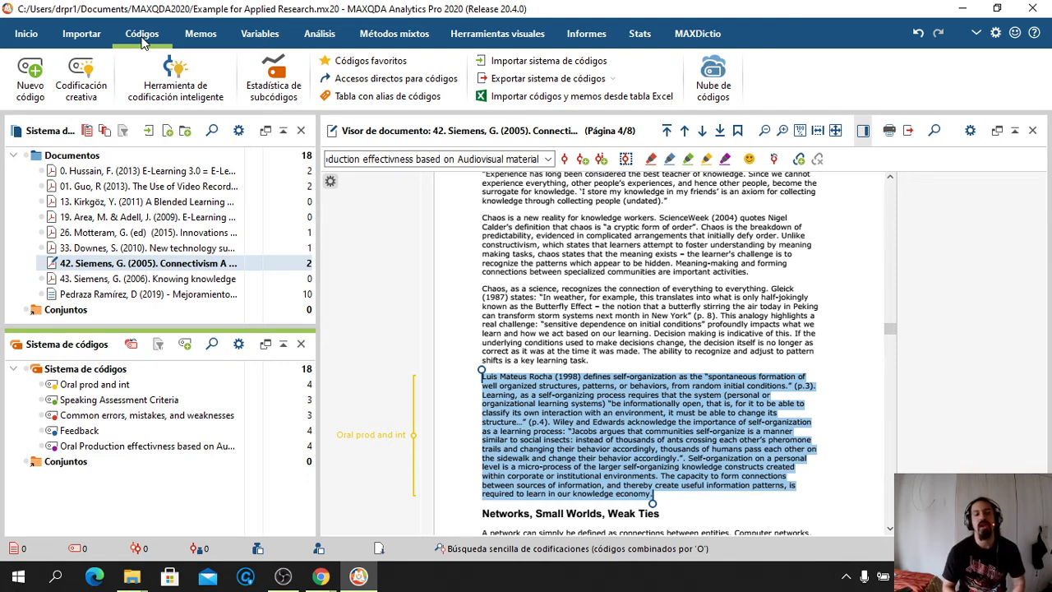
pyautogui.click(270, 86)
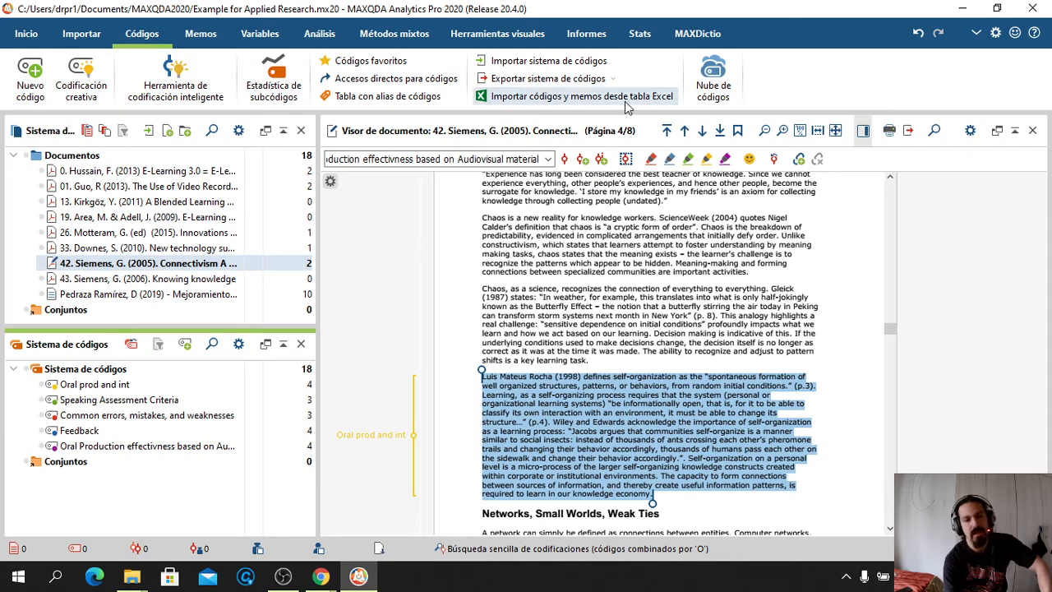
# Switch to the Memos tools and select the 2019 oral production improvement document
pyautogui.click(602, 37)
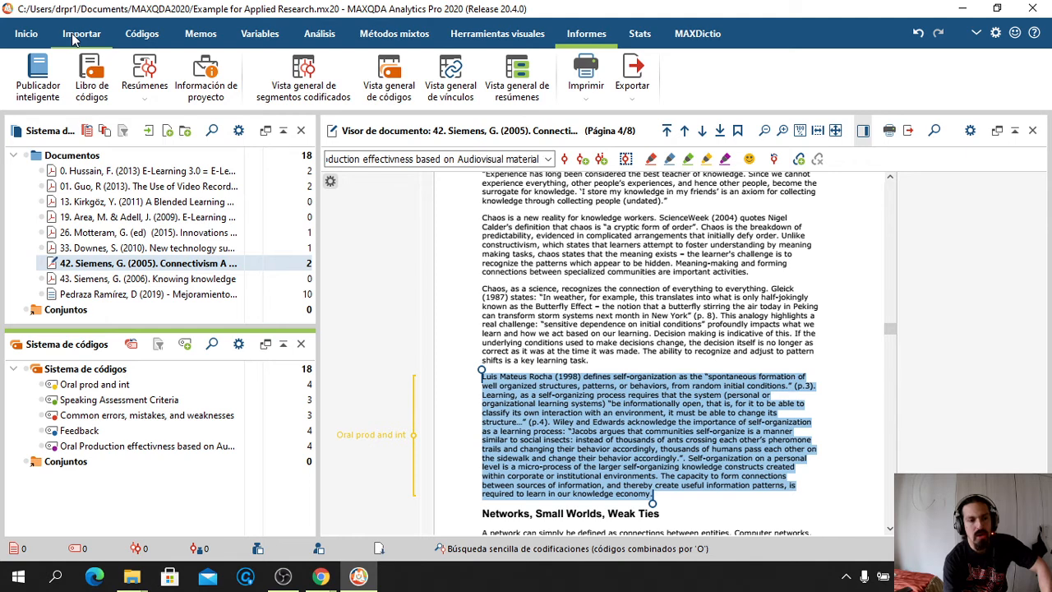
pyautogui.click(141, 34)
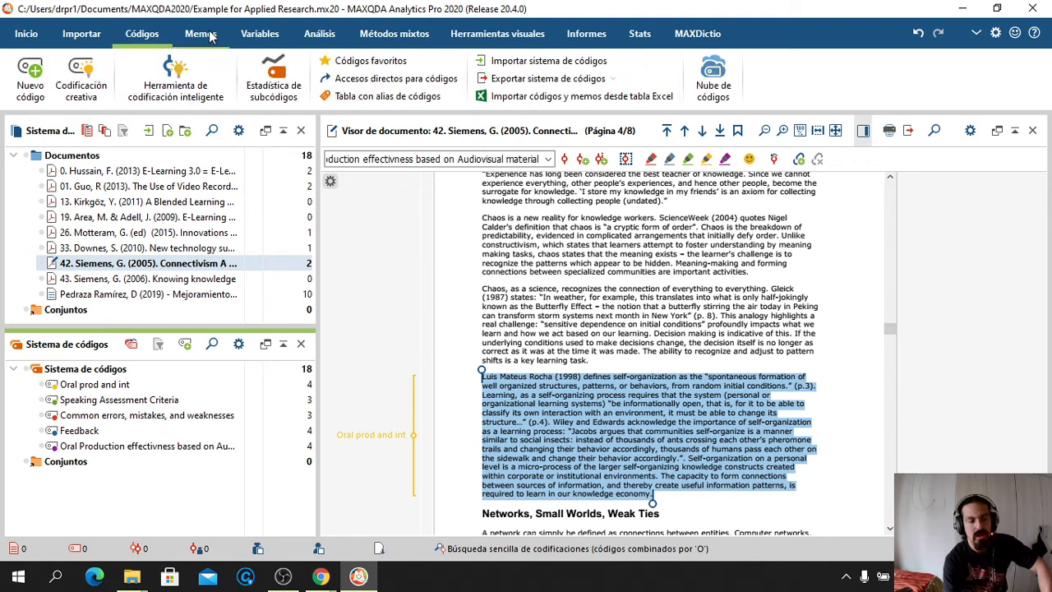
pyautogui.click(202, 34)
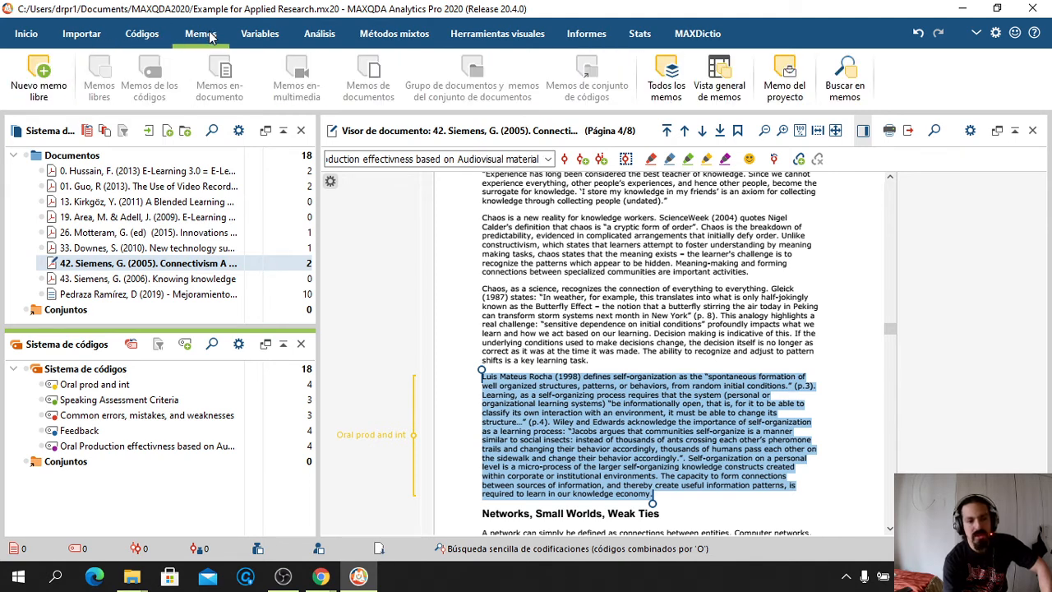
pyautogui.click(118, 299)
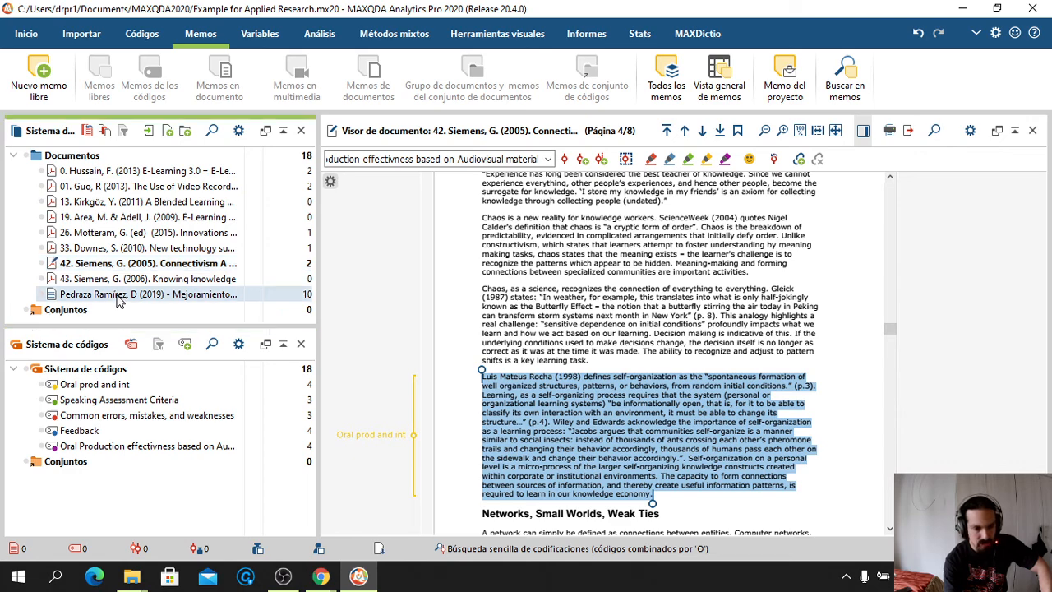
# Discard an empty free memo and a new Oral prod and int subcode, then open Speaking Assessment Criteria's menu
pyautogui.click(46, 74)
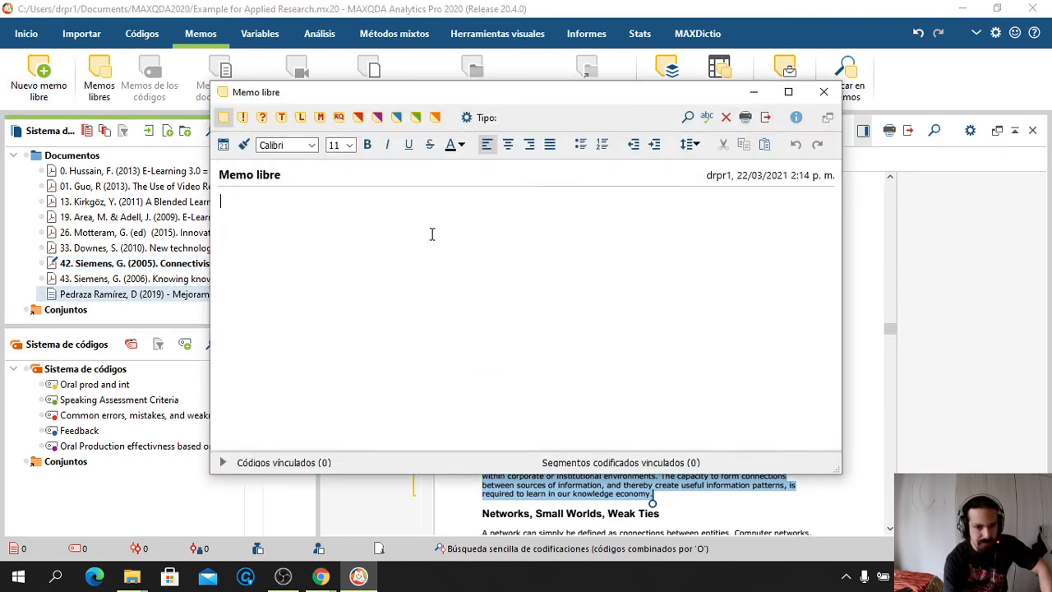
pyautogui.click(824, 93)
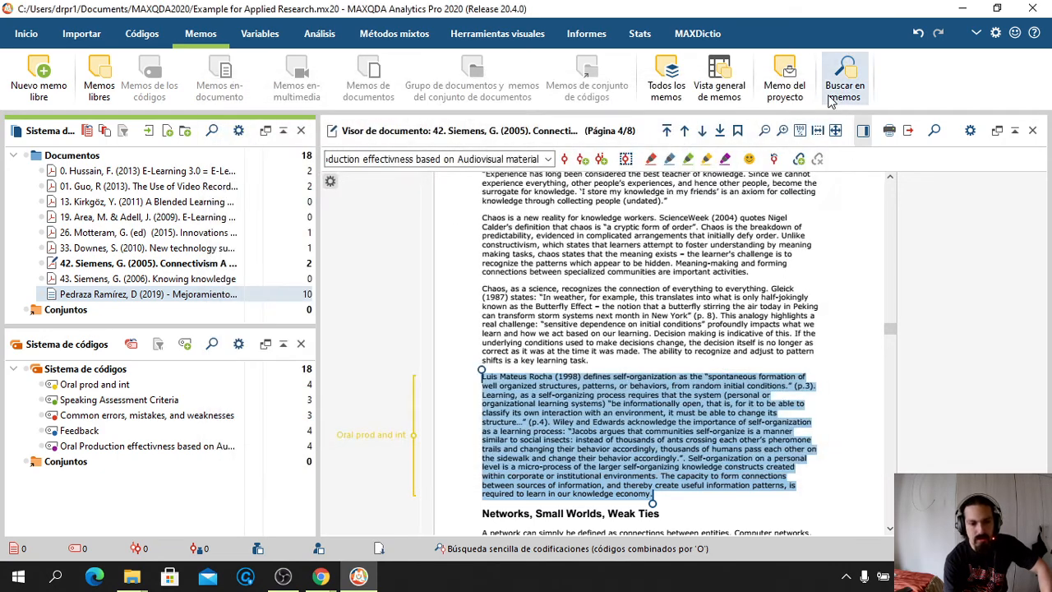
pyautogui.click(85, 388)
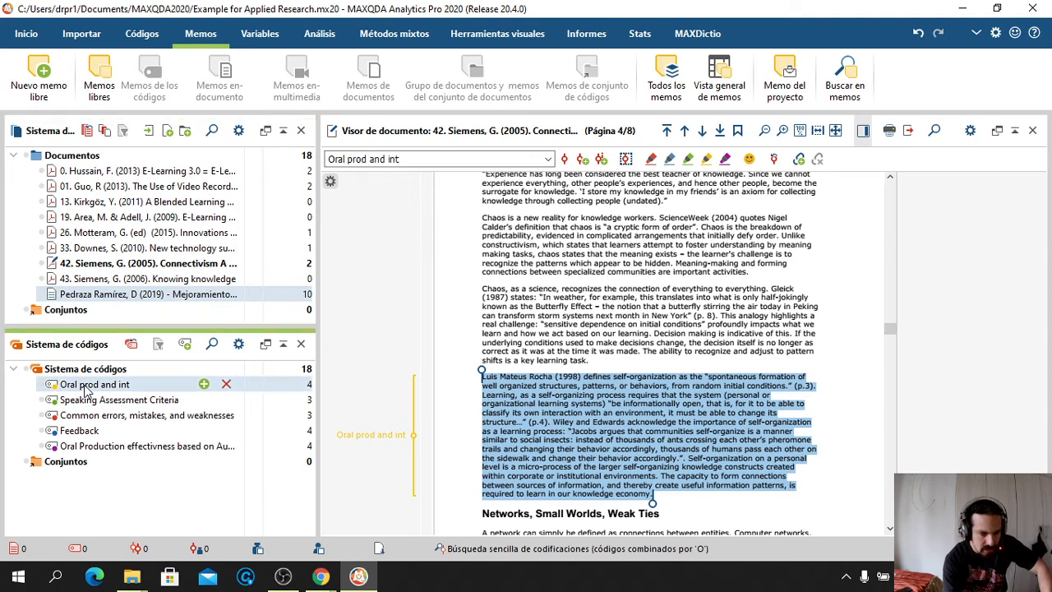
pyautogui.click(204, 384)
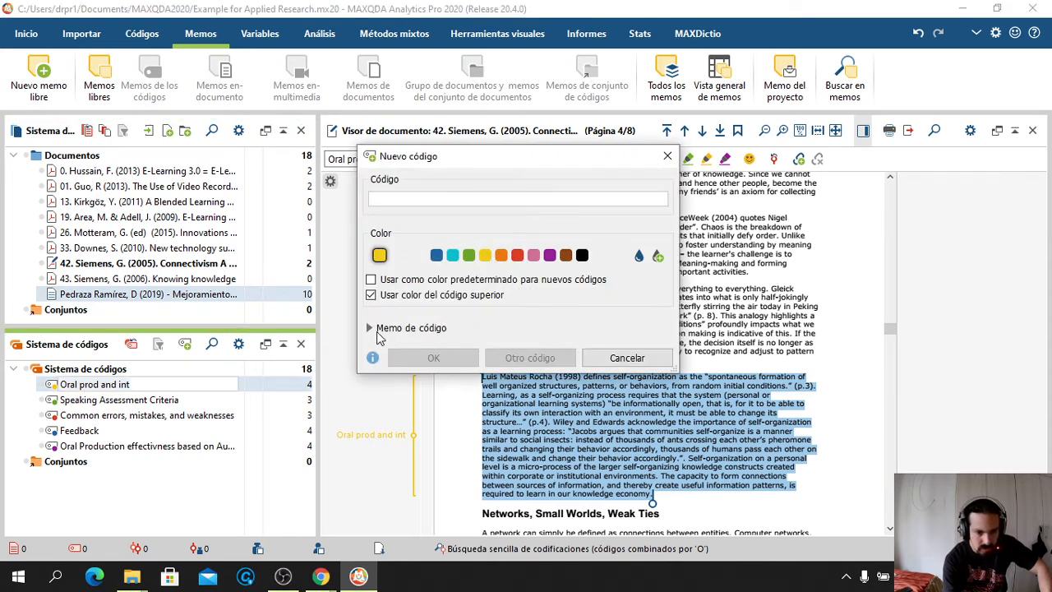
pyautogui.click(377, 329)
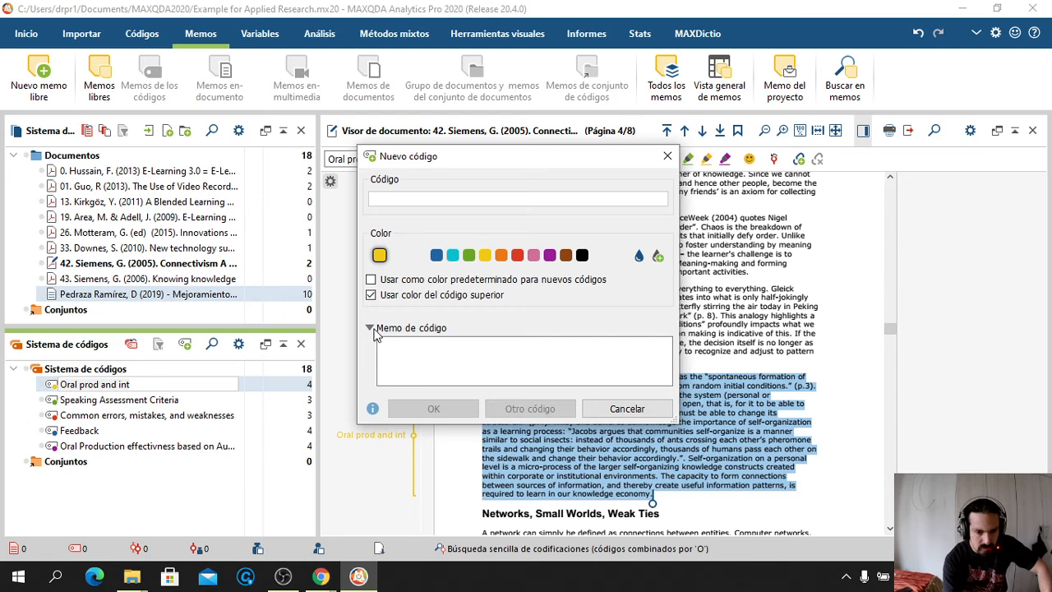
pyautogui.click(649, 411)
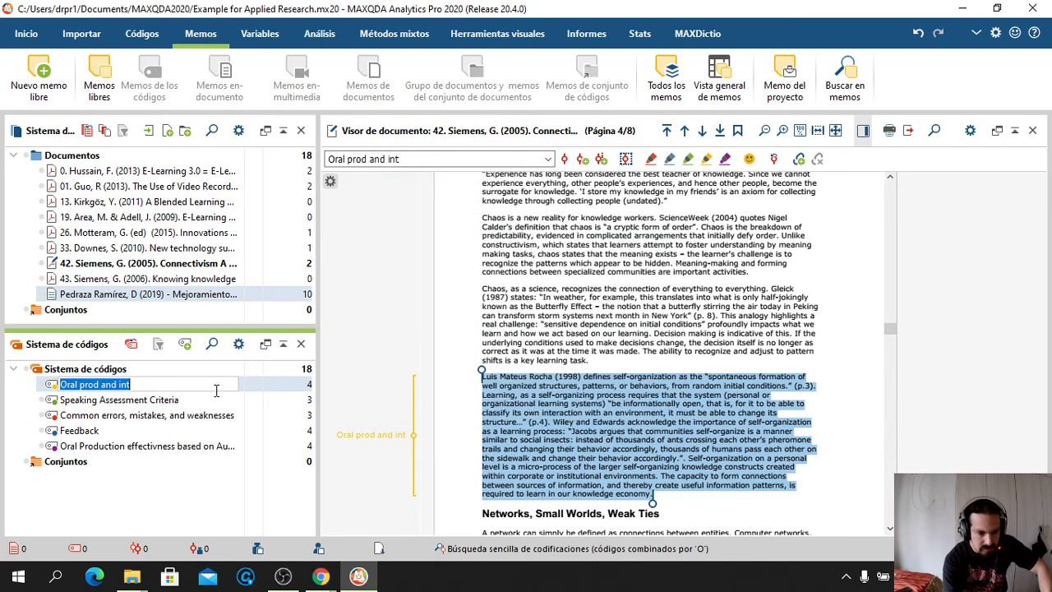
pyautogui.rightClick(135, 401)
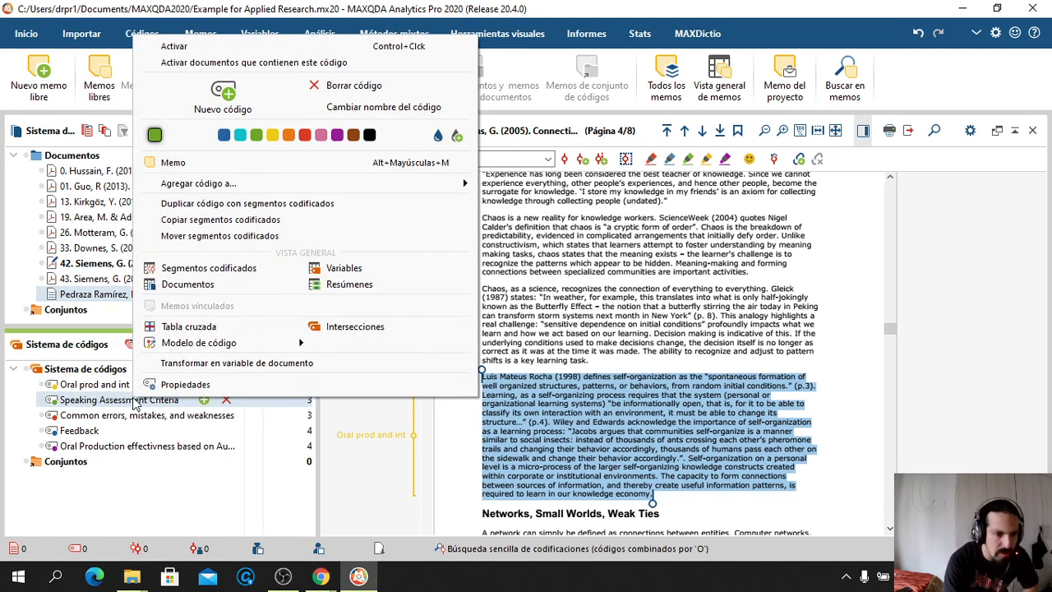
# Give Speaking Assessment Criteria the memo 'Add the description about the way in which the CEFR has stated for B1 level users are going to be evaluated.'
pyautogui.click(205, 163)
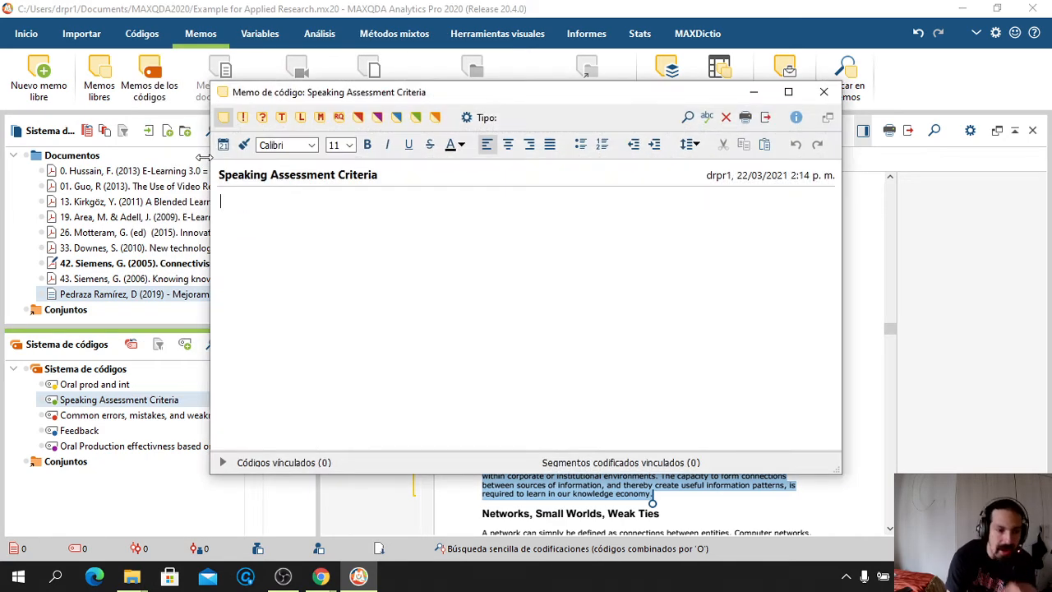
pyautogui.write('Add the ')
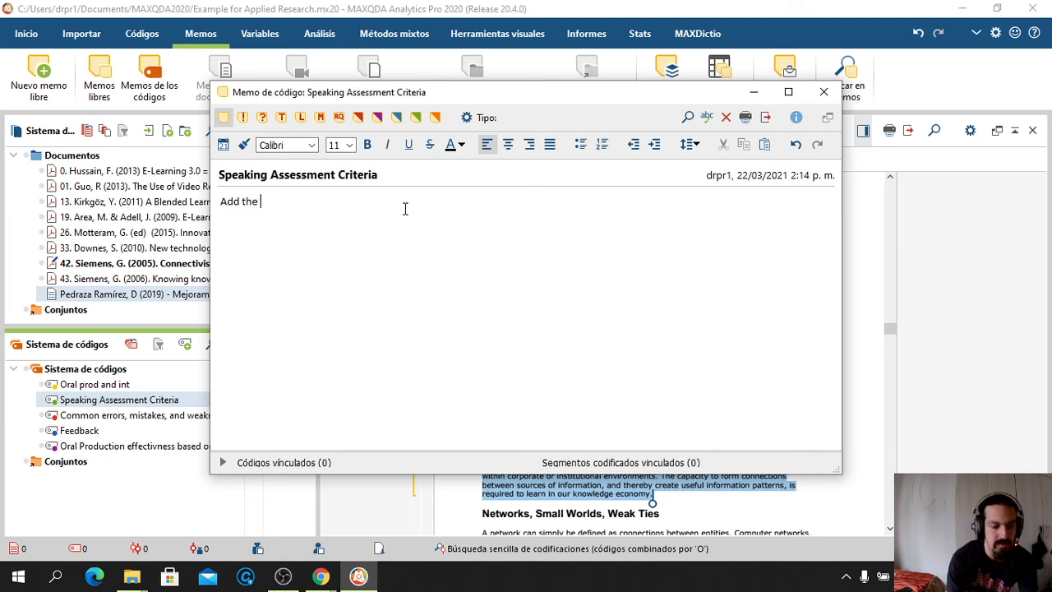
pyautogui.write('description a')
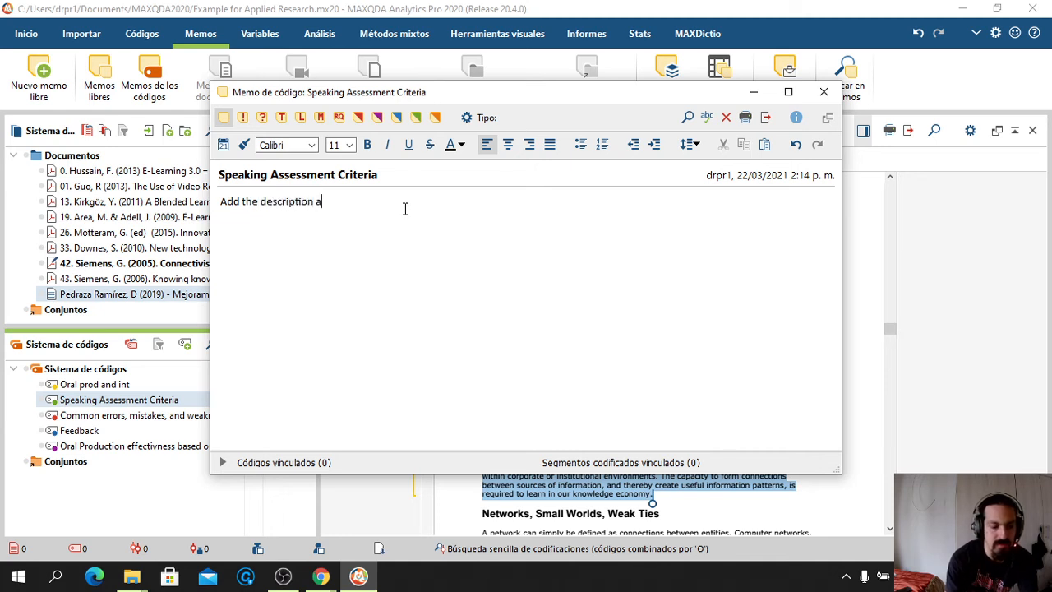
pyautogui.write('bout the')
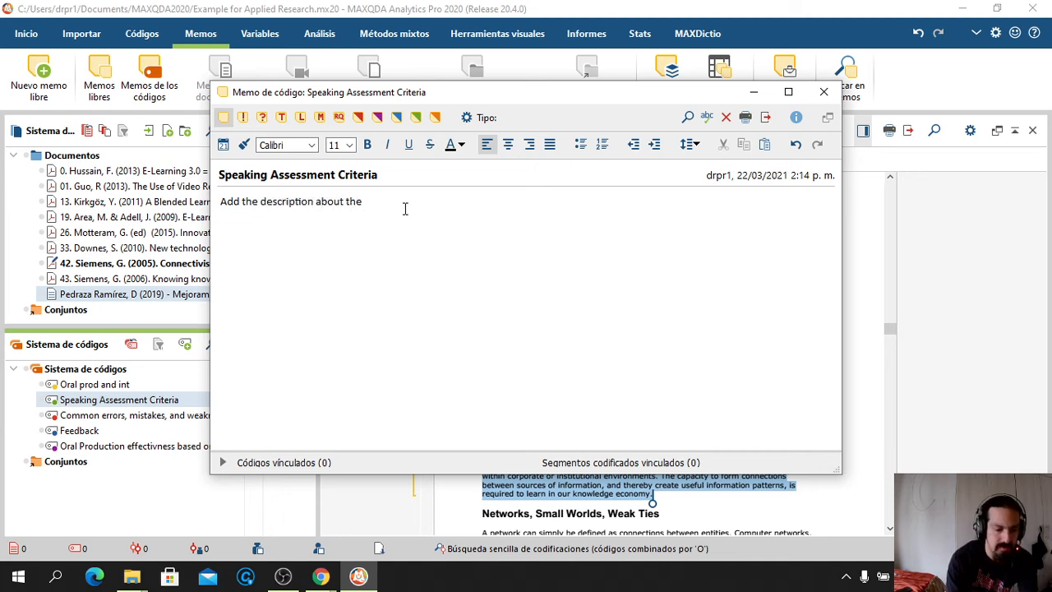
pyautogui.write(' way in which the')
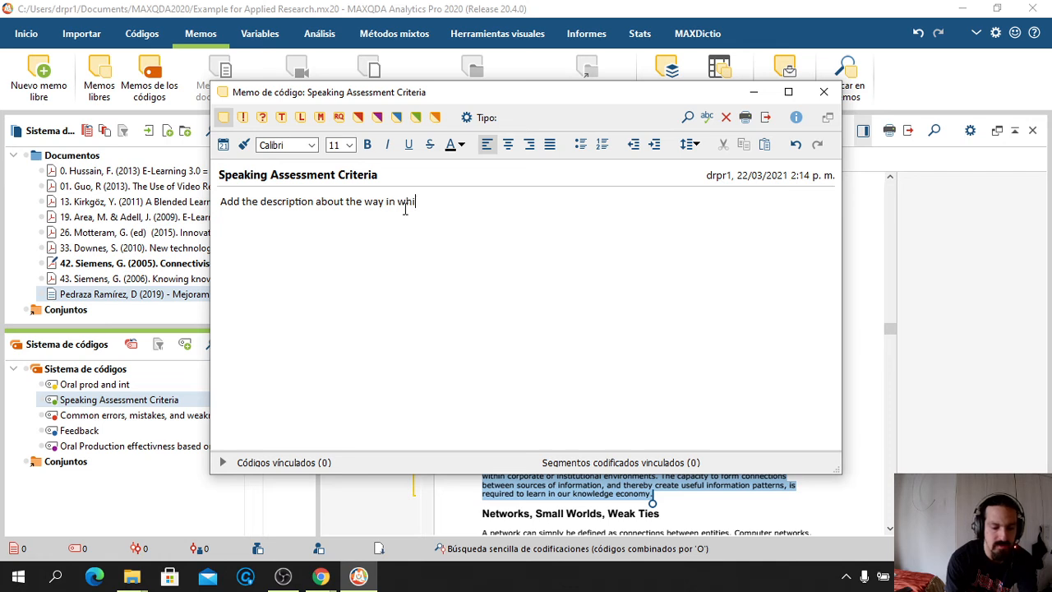
pyautogui.write('CE')
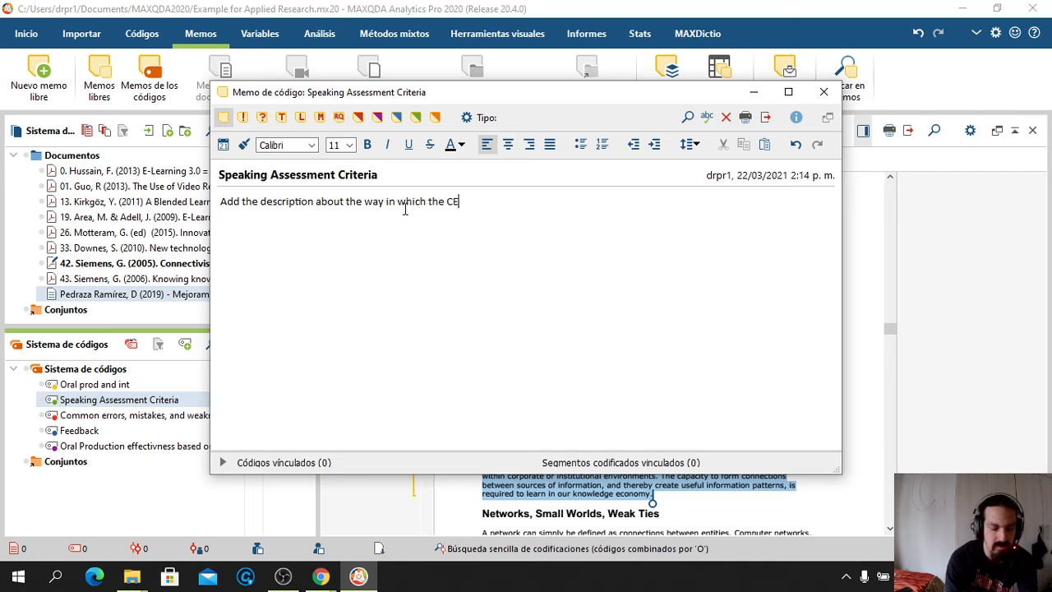
pyautogui.write('FR')
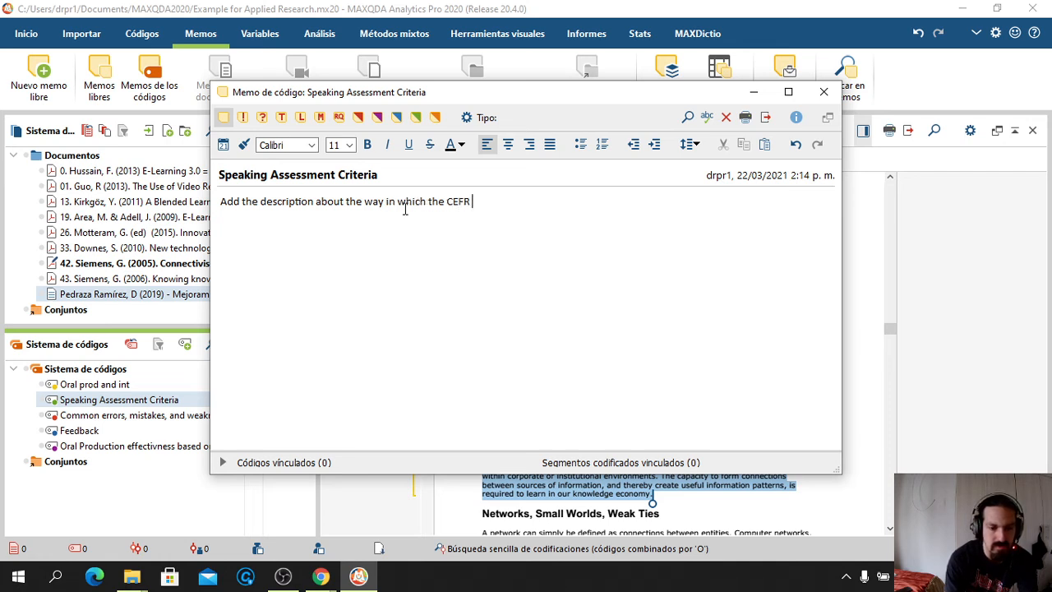
pyautogui.write(' has s')
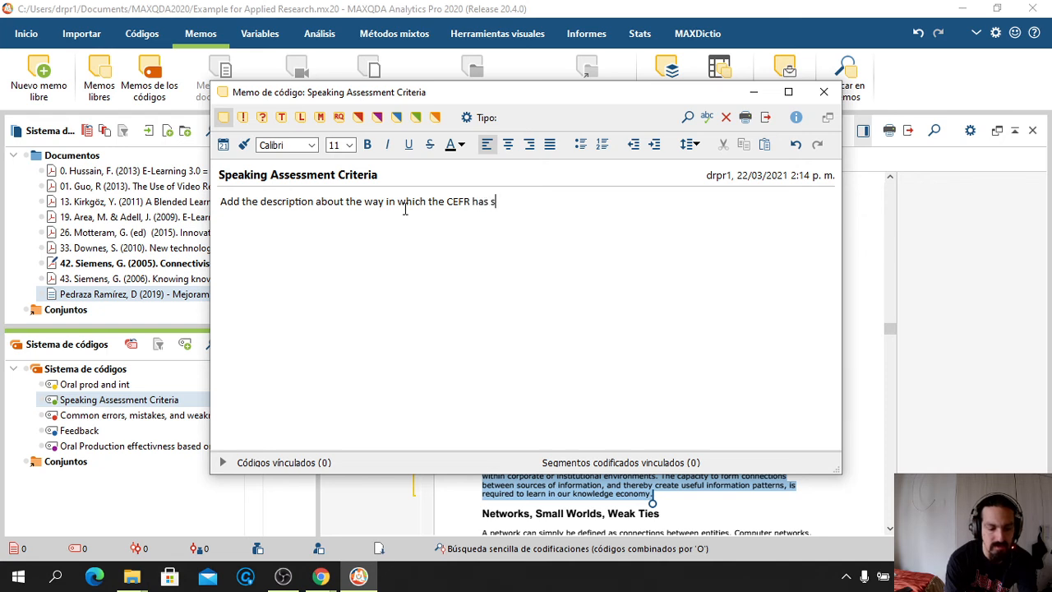
pyautogui.write('tated for B1')
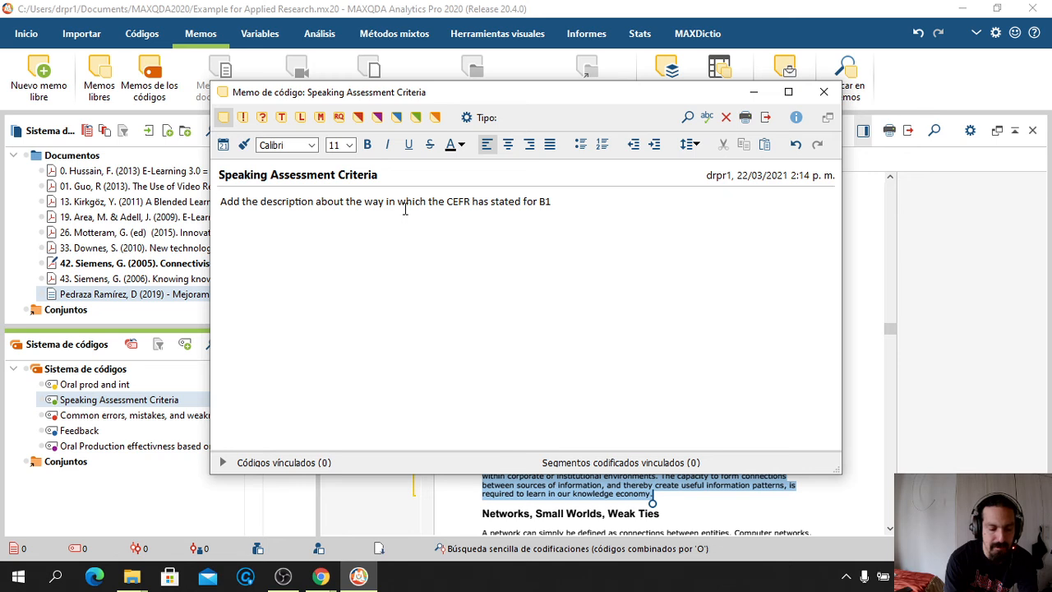
pyautogui.write(' level users are g')
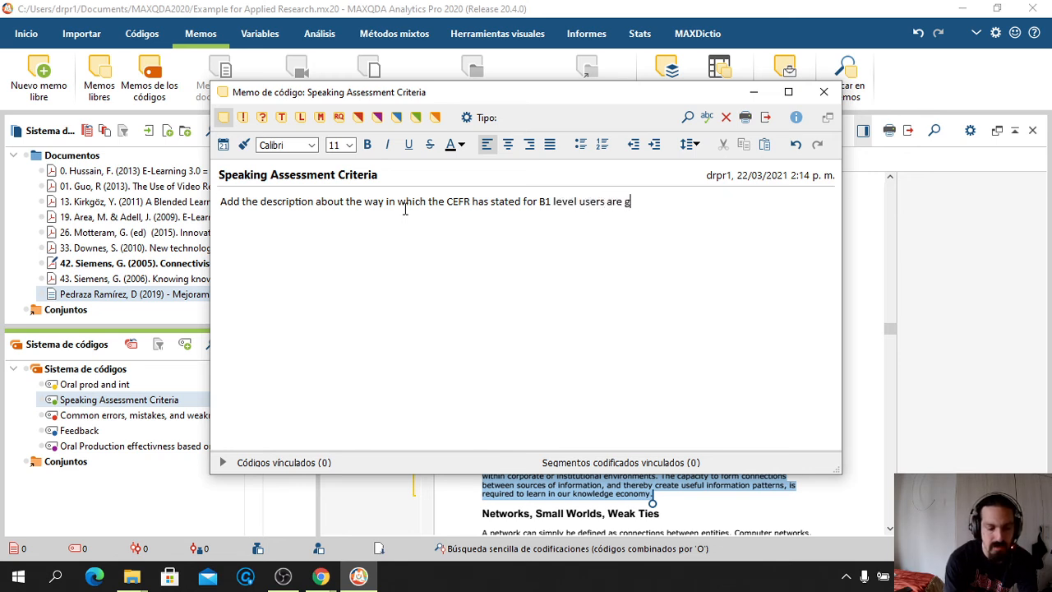
pyautogui.write('oing to be ')
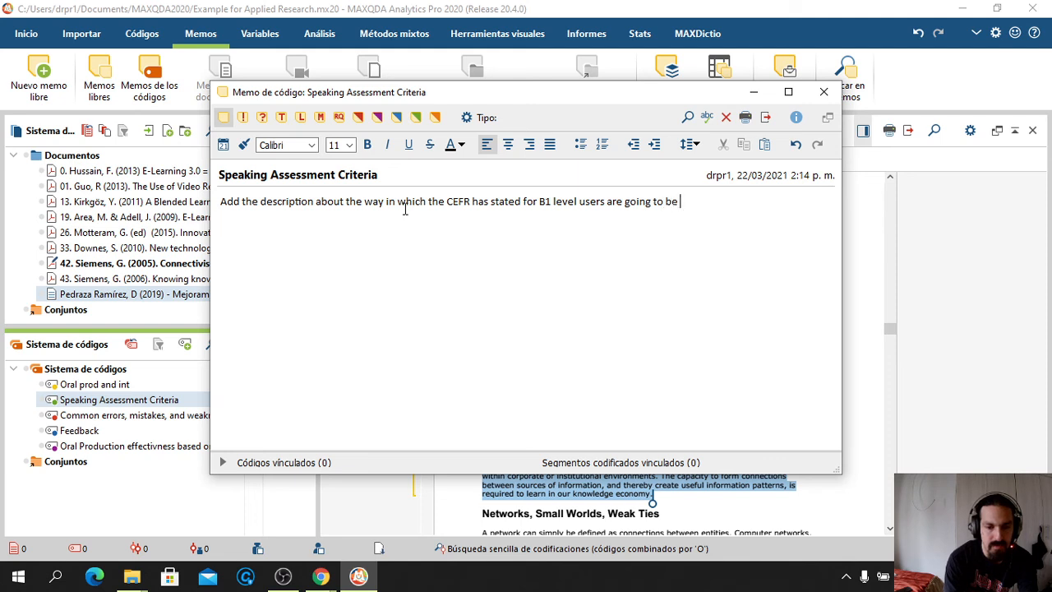
pyautogui.write('evaluated.')
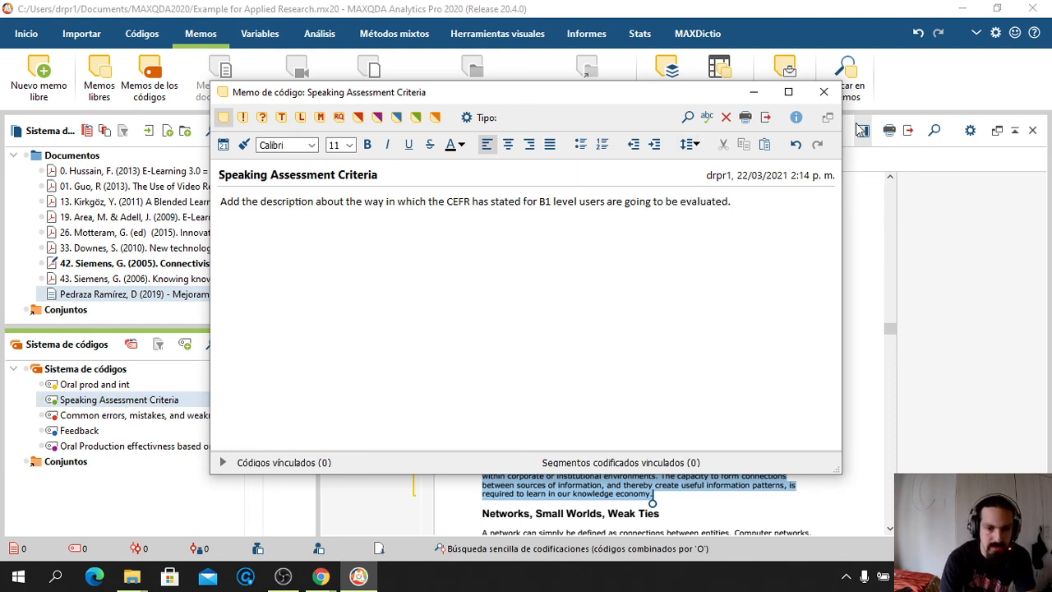
pyautogui.click(824, 94)
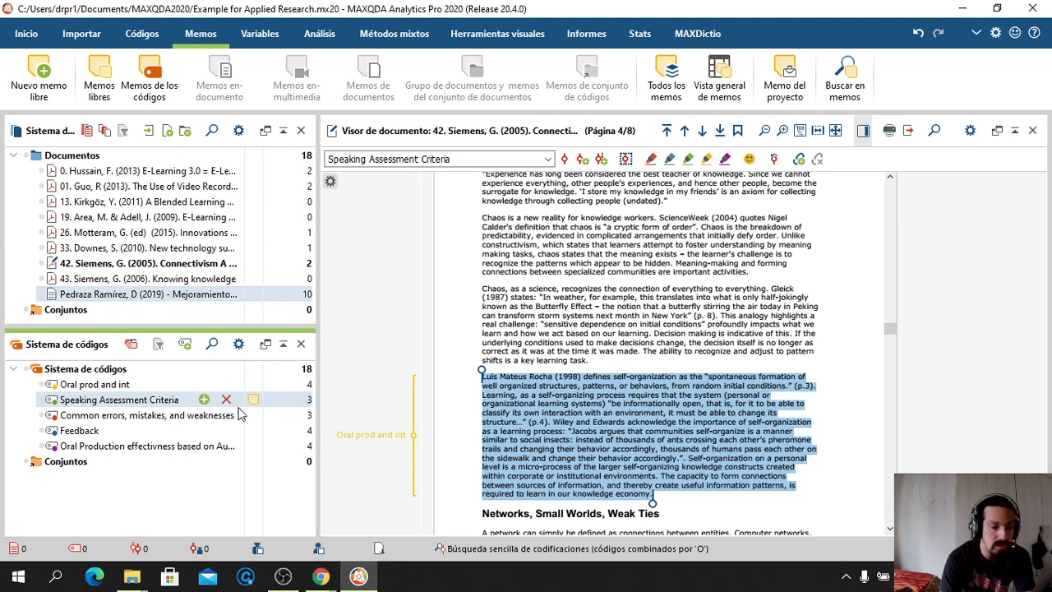
# Reopen the Speaking Assessment Criteria memo for review, close it, and bring OBS Studio forward
pyautogui.moveTo(254, 406)
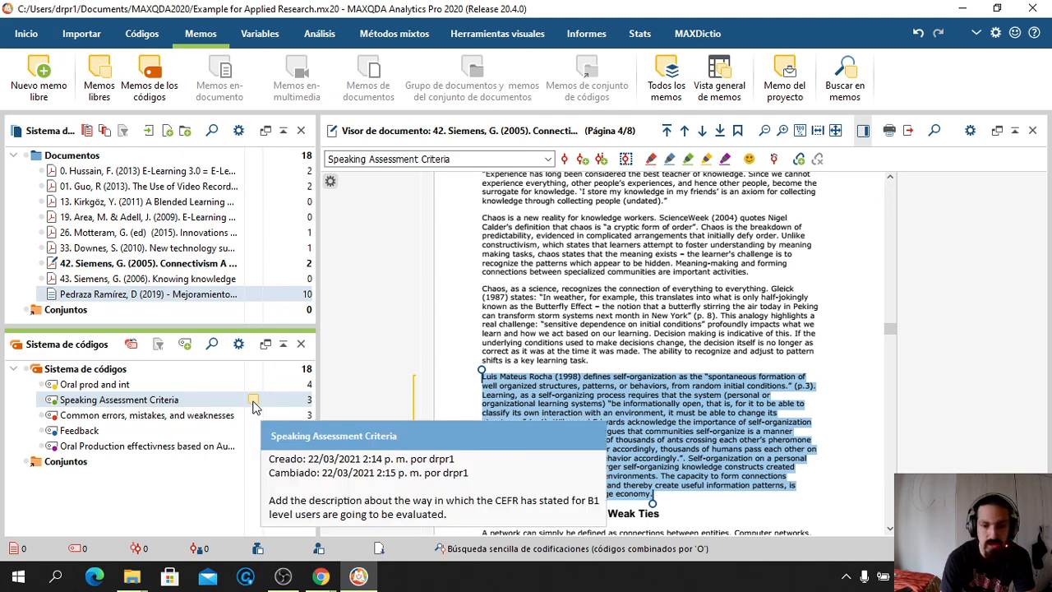
pyautogui.doubleClick(253, 400)
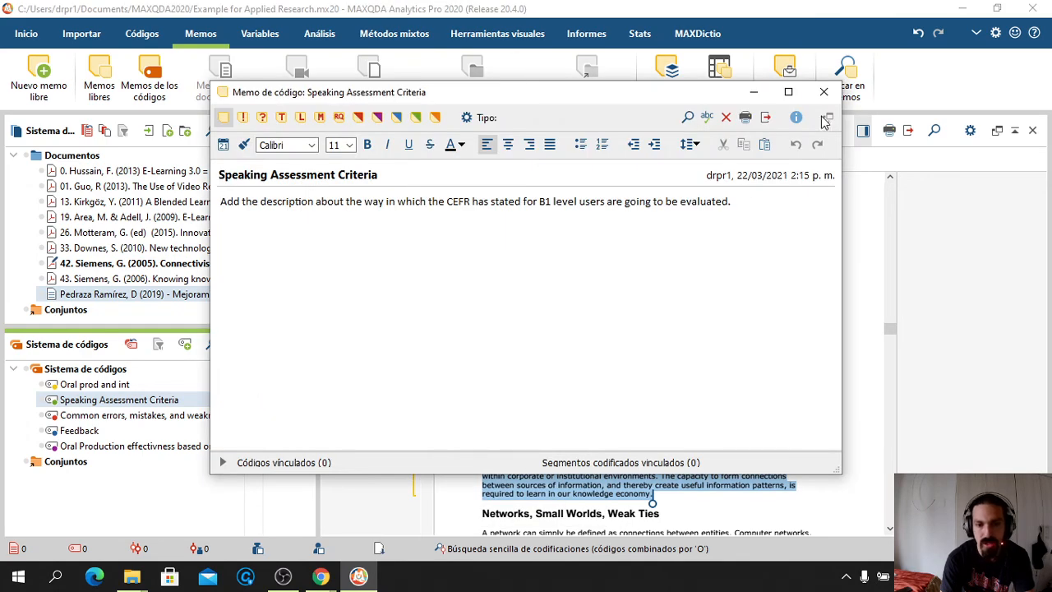
pyautogui.click(827, 119)
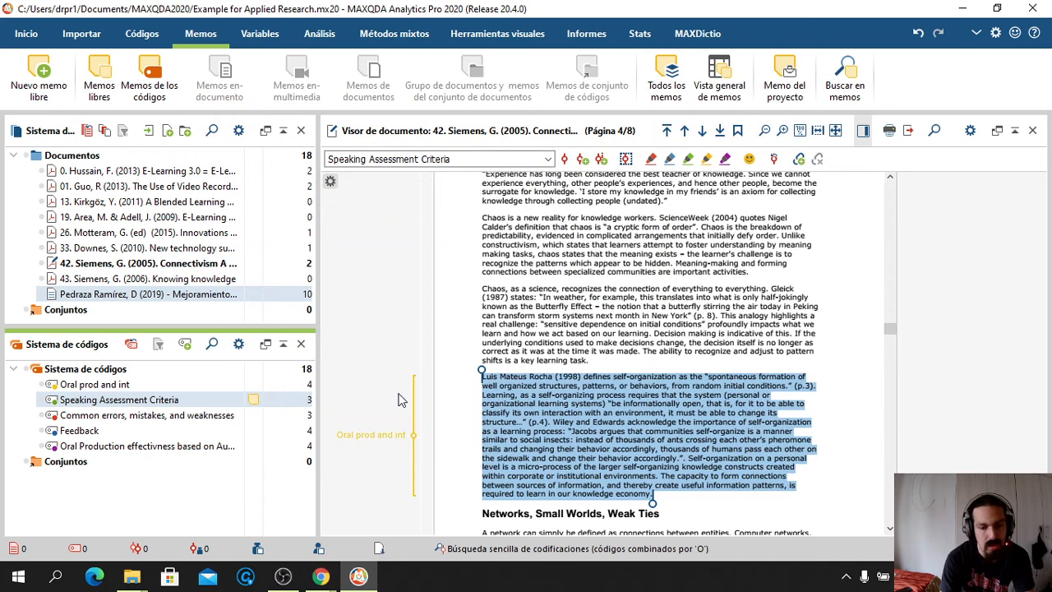
pyautogui.moveTo(289, 575)
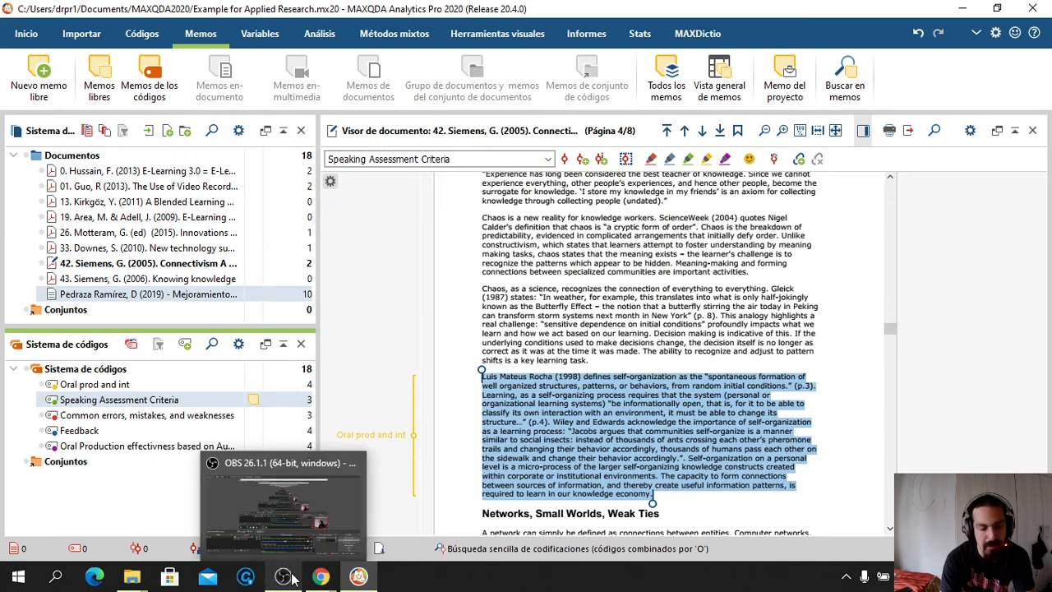
pyautogui.click(308, 510)
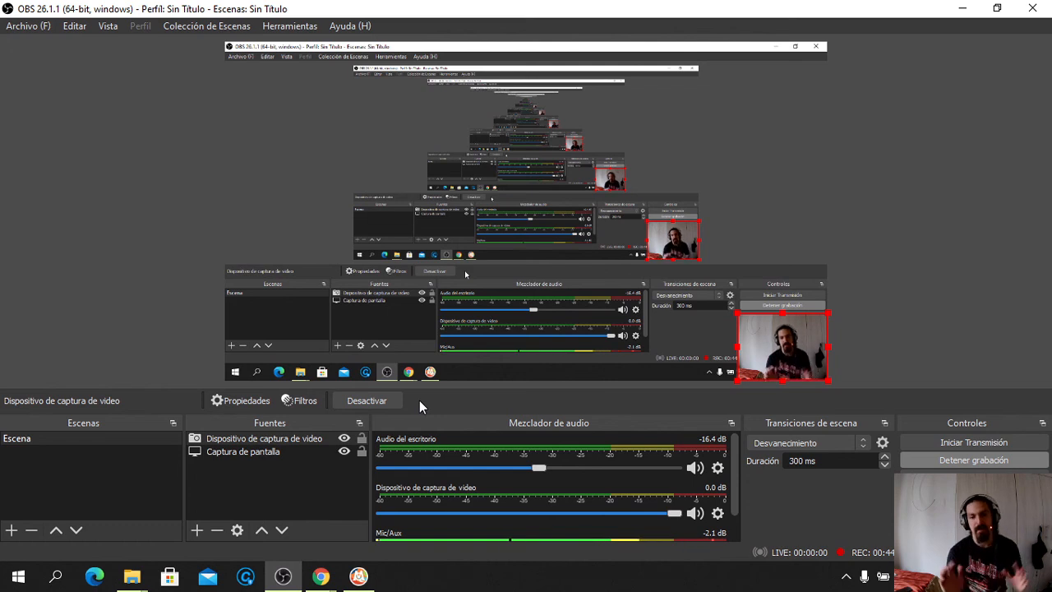